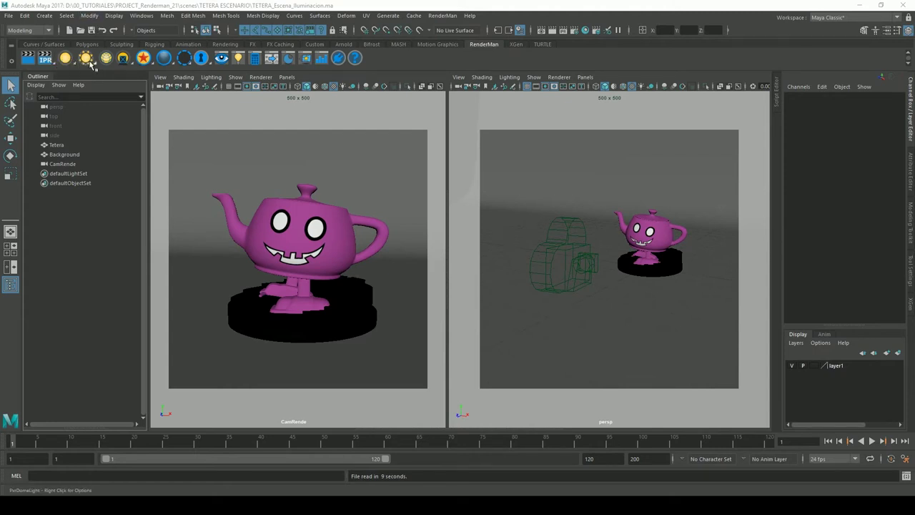
- Add a PxrDomeLight from the RenderMan shelf's light menu and disable Gate Mask
{"action": "right_click", "coordinate": [86, 61]}
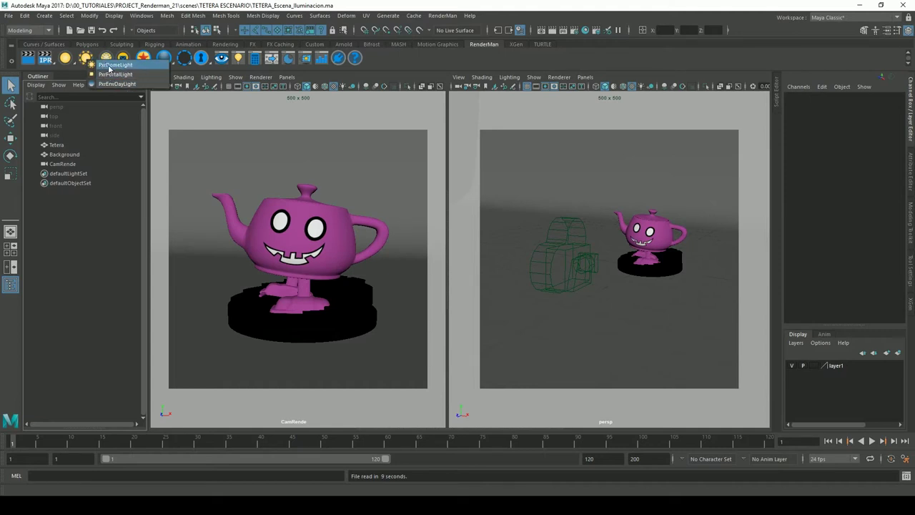
{"action": "left_click", "coordinate": [111, 65]}
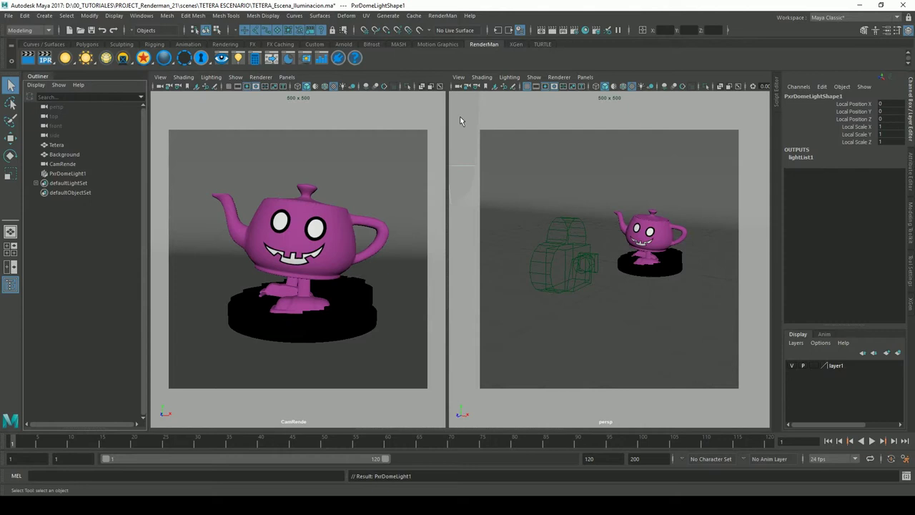
{"action": "left_click", "coordinate": [554, 86]}
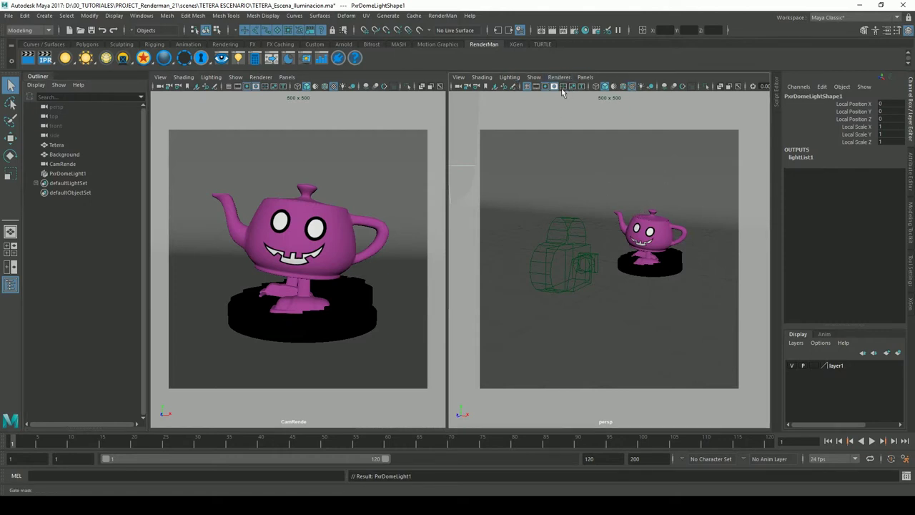
- Select PxrDomeLight1 and show its attributes in the Attribute Editor
{"action": "scroll", "coordinate": [680, 207], "scroll_direction": "down", "scroll_amount": 4}
{"action": "scroll", "coordinate": [670, 188], "scroll_direction": "down", "scroll_amount": 4}
{"action": "scroll", "coordinate": [665, 197], "scroll_direction": "down", "scroll_amount": 4}
{"action": "scroll", "coordinate": [670, 203], "scroll_direction": "down", "scroll_amount": 3}
{"action": "scroll", "coordinate": [606, 206], "scroll_direction": "up", "scroll_amount": 3}
{"action": "scroll", "coordinate": [666, 217], "scroll_direction": "up", "scroll_amount": 3}
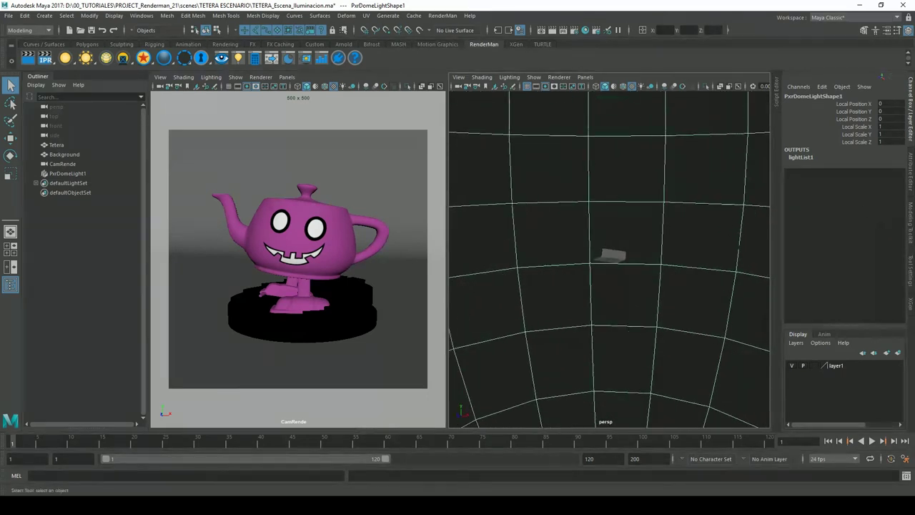
{"action": "scroll", "coordinate": [685, 188], "scroll_direction": "up", "scroll_amount": 2}
{"action": "left_click", "coordinate": [685, 187]}
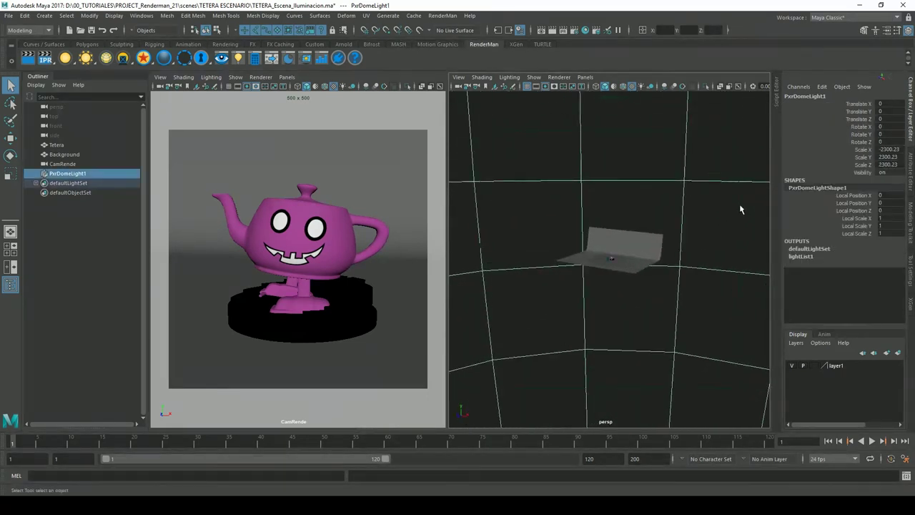
{"action": "left_click", "coordinate": [909, 175]}
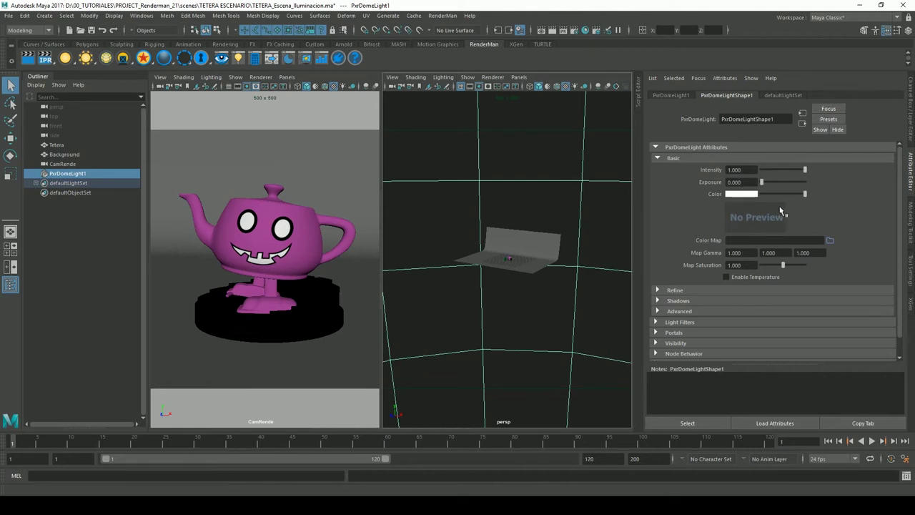
- Make the render camera viewport active for interactive rendering
{"action": "left_click", "coordinate": [362, 78]}
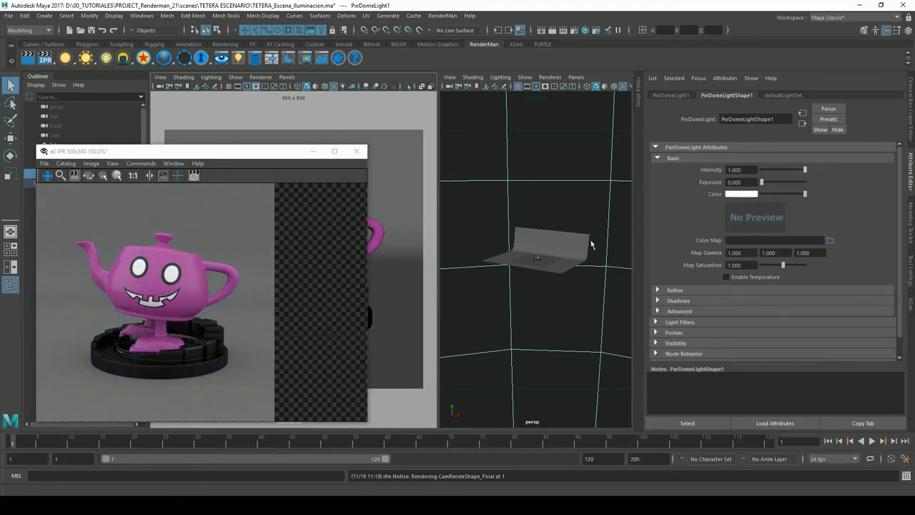
- Test a red dome light colour, revert it to white, then close the IPR window discarding changes
{"action": "left_click", "coordinate": [750, 195]}
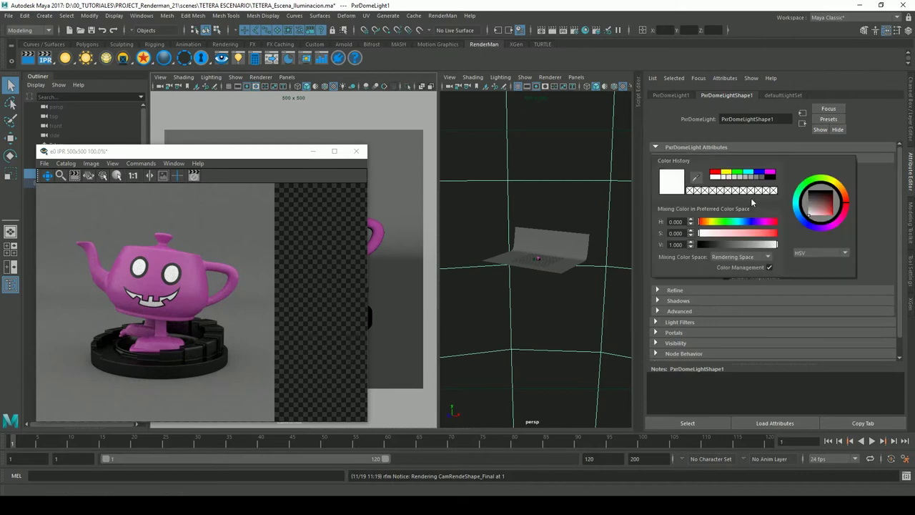
{"action": "left_click", "coordinate": [716, 174]}
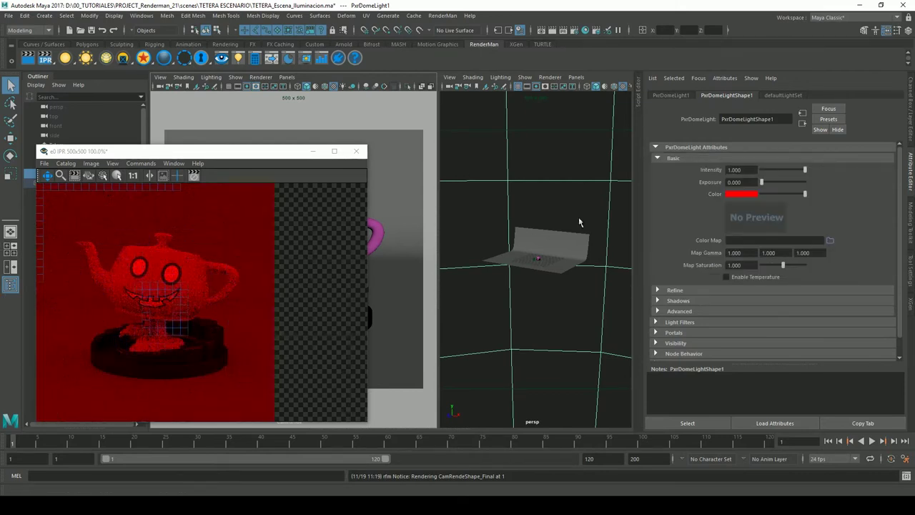
{"action": "left_click", "coordinate": [741, 194]}
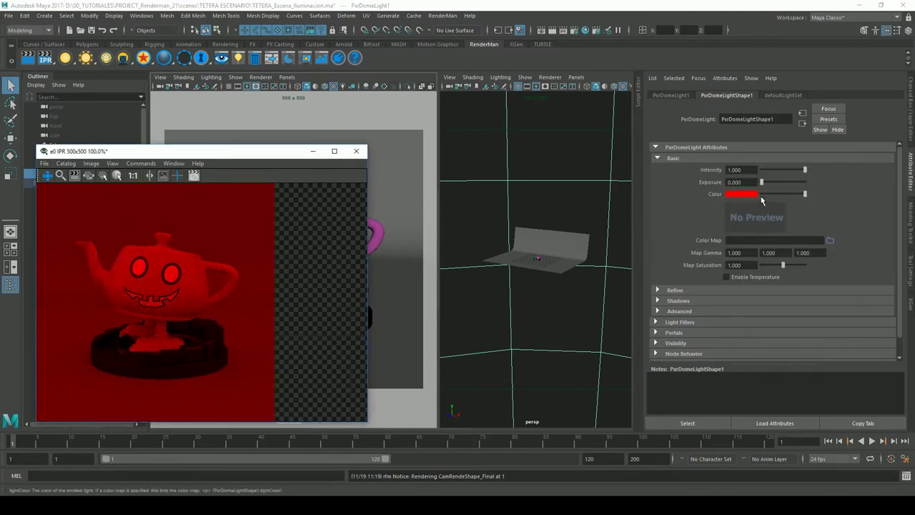
{"action": "left_click", "coordinate": [741, 194]}
{"action": "left_click", "coordinate": [713, 178]}
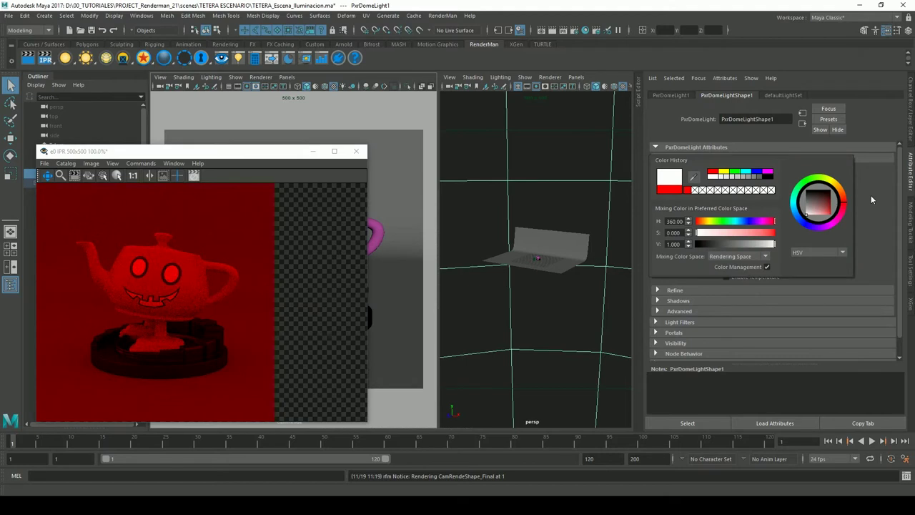
{"action": "left_click", "coordinate": [355, 152]}
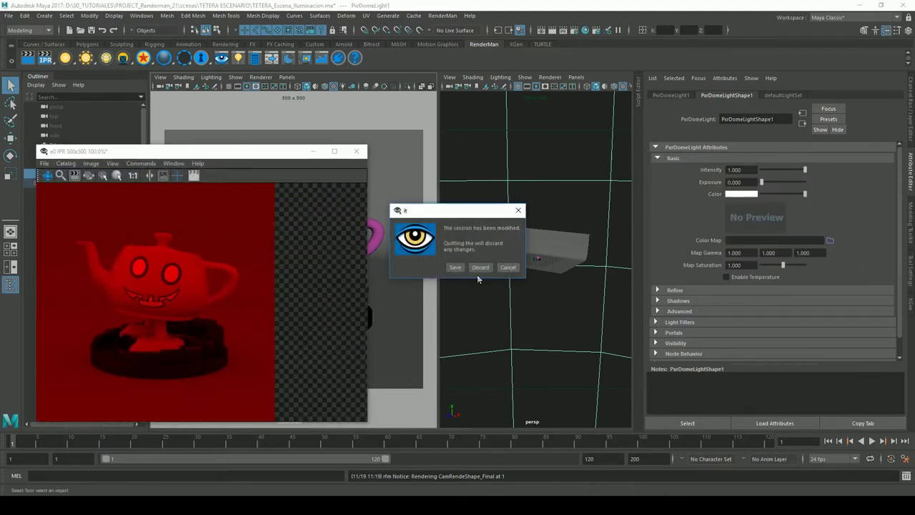
{"action": "left_click", "coordinate": [480, 267]}
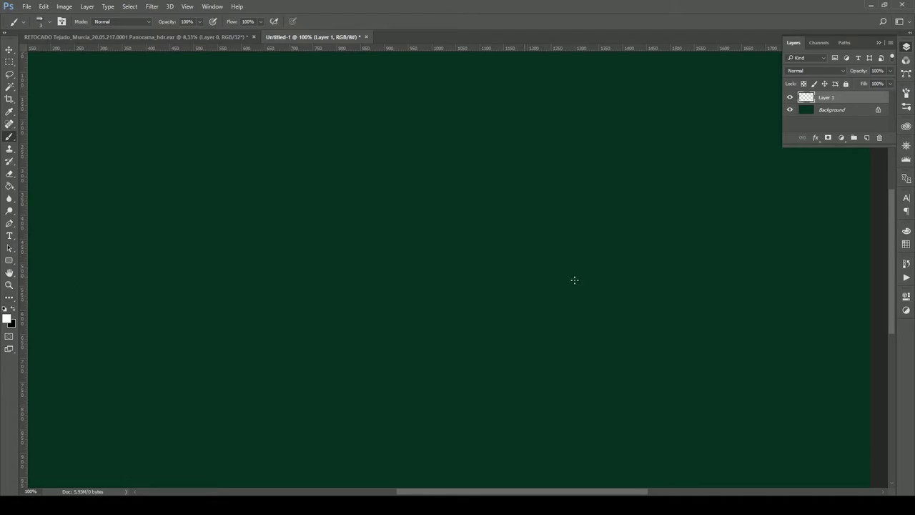
- Sketch a small camera box, an arrow labelled 8mm, and a closed triangular field of view
{"action": "mouse_move", "coordinate": [394, 285]}
{"action": "left_mouse_down"}
{"action": "mouse_move", "coordinate": [398, 300]}
{"action": "mouse_move", "coordinate": [431, 301]}
{"action": "mouse_move", "coordinate": [430, 284]}
{"action": "mouse_move", "coordinate": [401, 289]}
{"action": "mouse_move", "coordinate": [404, 272]}
{"action": "mouse_move", "coordinate": [417, 278]}
{"action": "mouse_move", "coordinate": [409, 284]}
{"action": "left_mouse_up"}
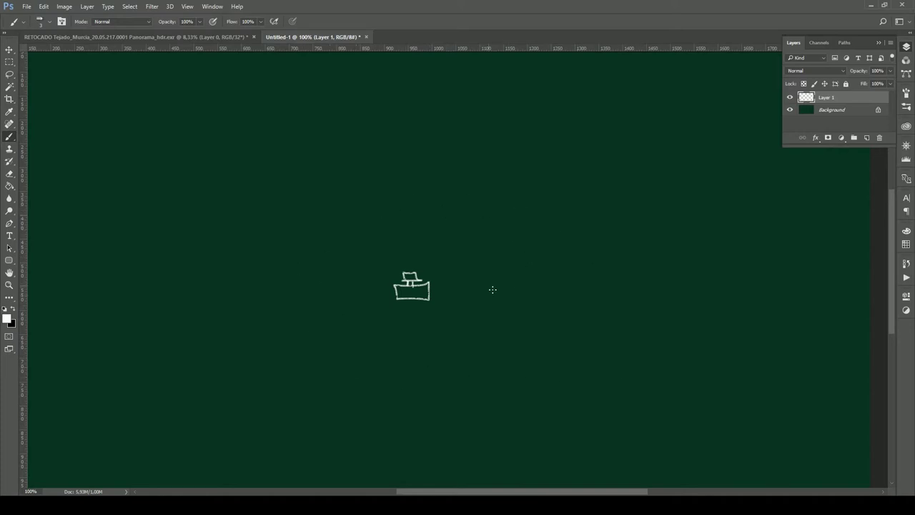
{"action": "left_click_drag", "start_coordinate": [425, 276], "coordinate": [461, 276]}
{"action": "left_click_drag", "start_coordinate": [476, 272], "coordinate": [507, 278]}
{"action": "left_click_drag", "start_coordinate": [400, 274], "coordinate": [318, 155]}
{"action": "left_click_drag", "start_coordinate": [422, 276], "coordinate": [619, 167]}
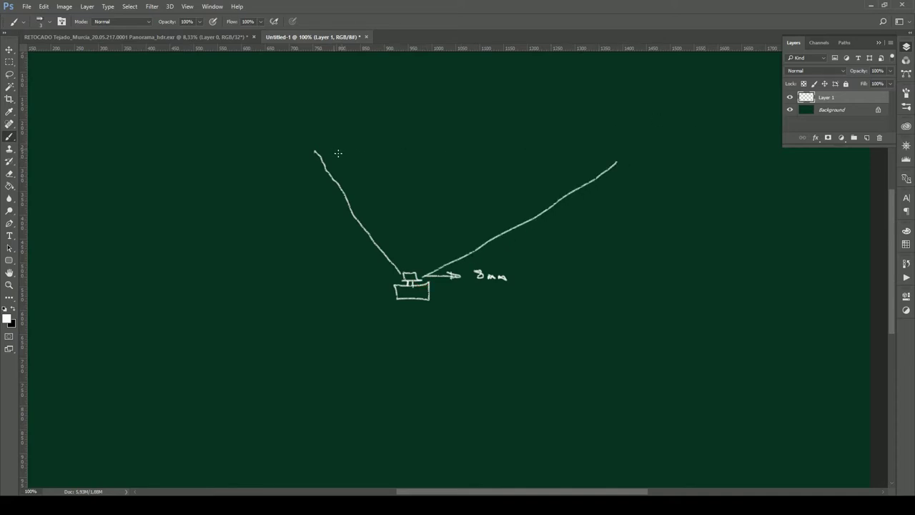
{"action": "mouse_move", "coordinate": [315, 151]}
{"action": "left_mouse_down"}
{"action": "mouse_move", "coordinate": [581, 150]}
{"action": "mouse_move", "coordinate": [581, 159]}
{"action": "mouse_move", "coordinate": [325, 152]}
{"action": "left_mouse_up"}
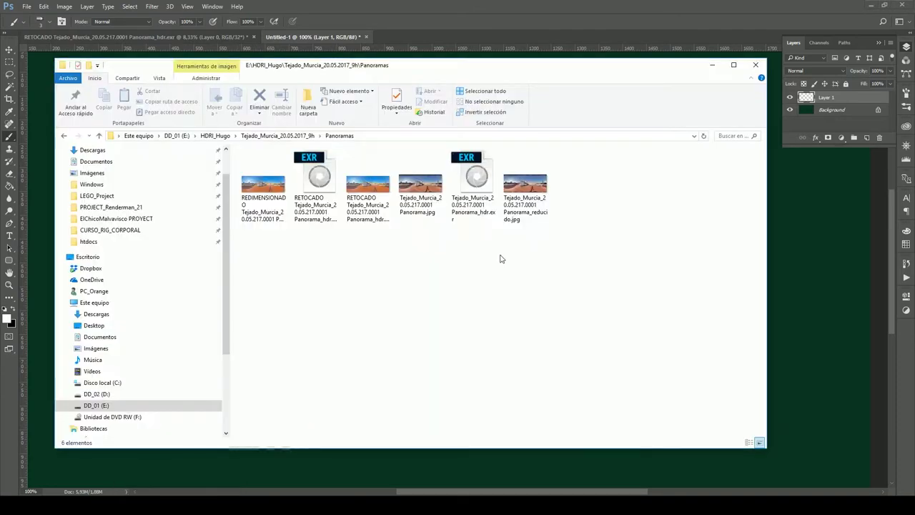
- Open Tejado_Murcia_20.05.2017_9h > jpg > brakes, maximize the window, and select photos 0001 and 0007
{"action": "left_click", "coordinate": [274, 480]}
{"action": "left_click", "coordinate": [297, 136]}
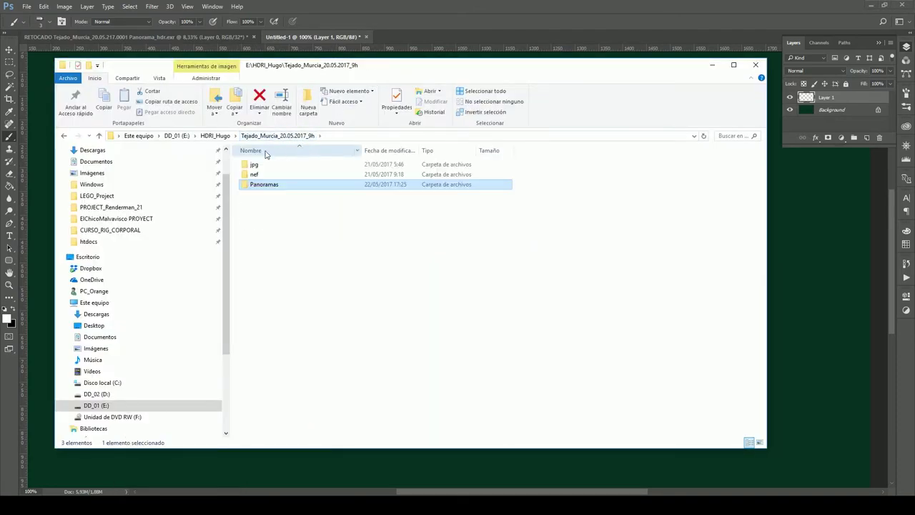
{"action": "double_click", "coordinate": [261, 163]}
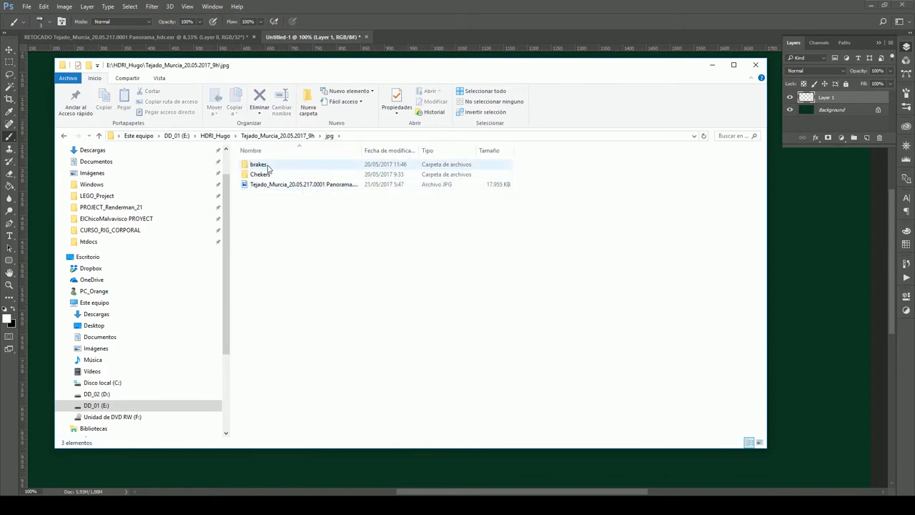
{"action": "double_click", "coordinate": [269, 168]}
{"action": "left_click", "coordinate": [734, 65]}
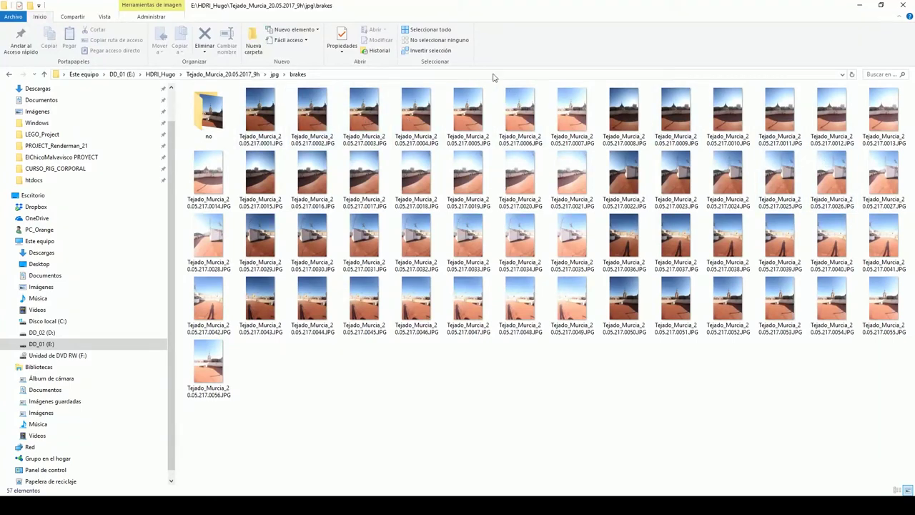
{"action": "left_click", "coordinate": [264, 120]}
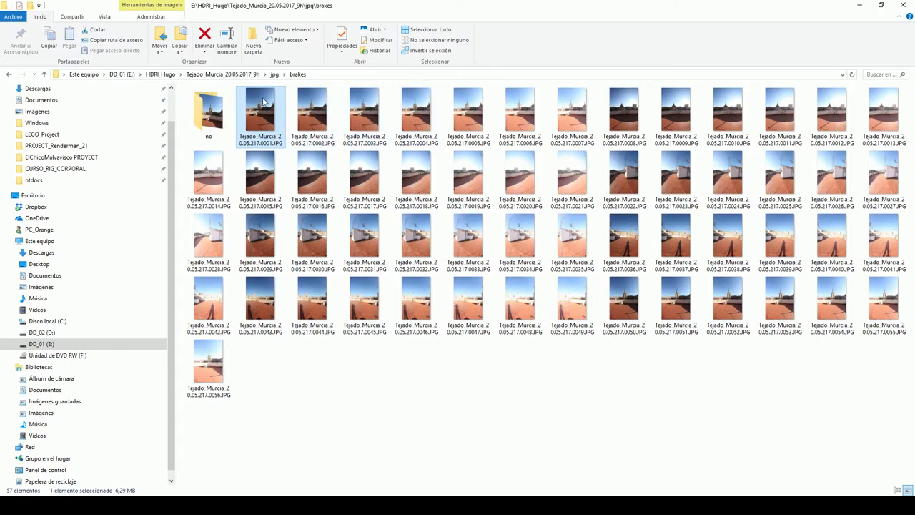
{"action": "mouse_move", "coordinate": [260, 115]}
{"action": "left_click", "coordinate": [555, 111]}
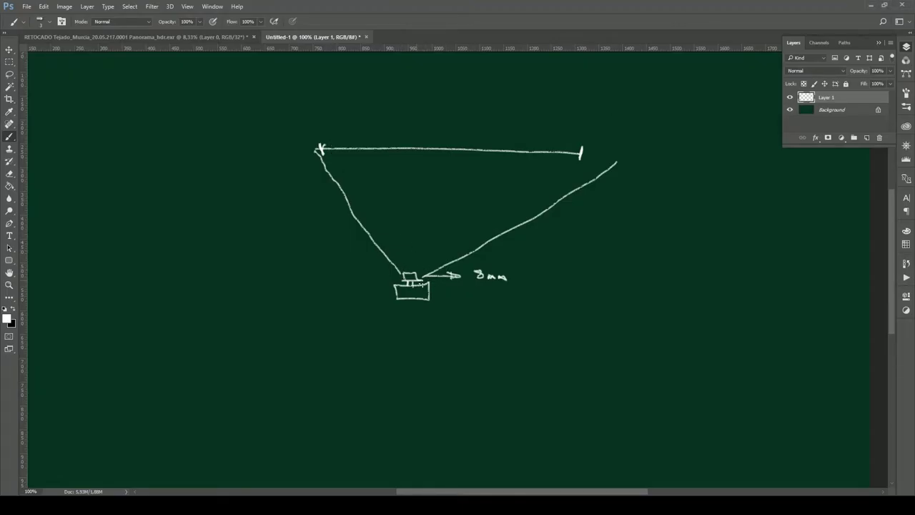
- Circle the camera and draw extra rays fanning out in all directions, including a dashed one
{"action": "left_click_drag", "start_coordinate": [429, 266], "coordinate": [572, 161]}
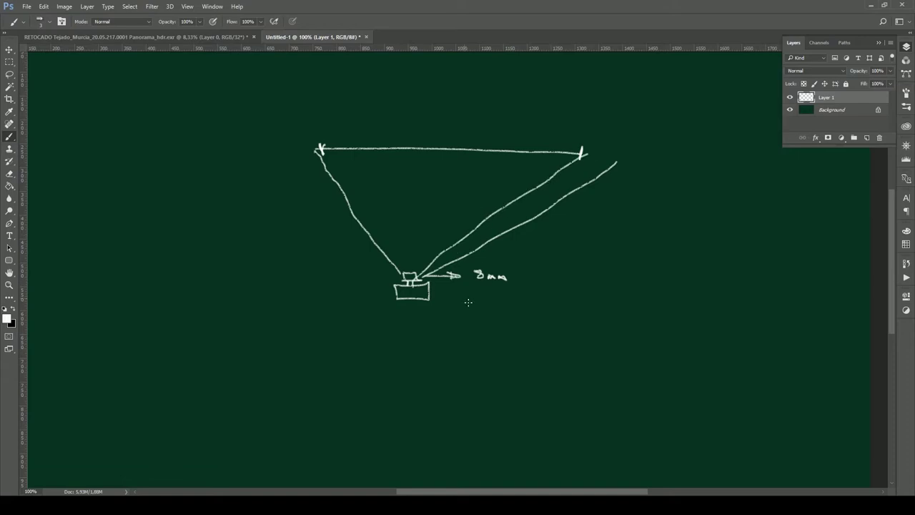
{"action": "mouse_move", "coordinate": [438, 305]}
{"action": "left_mouse_down"}
{"action": "mouse_move", "coordinate": [388, 291]}
{"action": "mouse_move", "coordinate": [399, 318]}
{"action": "mouse_move", "coordinate": [438, 312]}
{"action": "mouse_move", "coordinate": [637, 372]}
{"action": "left_mouse_up"}
{"action": "mouse_move", "coordinate": [649, 156]}
{"action": "left_mouse_down"}
{"action": "mouse_move", "coordinate": [658, 205]}
{"action": "mouse_move", "coordinate": [651, 346]}
{"action": "left_mouse_up"}
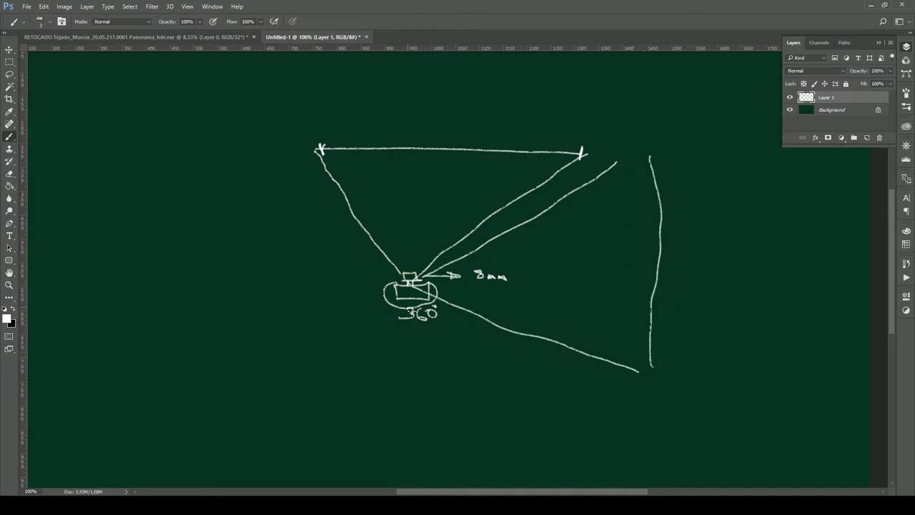
{"action": "left_click_drag", "start_coordinate": [413, 292], "coordinate": [321, 415]}
{"action": "mouse_move", "coordinate": [429, 295]}
{"action": "left_mouse_down"}
{"action": "mouse_move", "coordinate": [604, 414]}
{"action": "mouse_move", "coordinate": [293, 427]}
{"action": "left_mouse_up"}
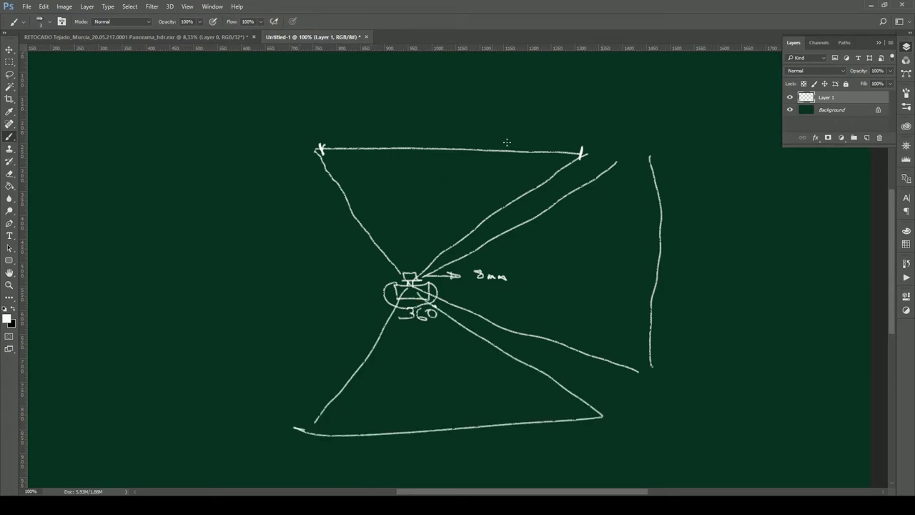
{"action": "left_click_drag", "start_coordinate": [415, 258], "coordinate": [463, 194]}
{"action": "left_click_drag", "start_coordinate": [470, 185], "coordinate": [492, 153]}
{"action": "left_click_drag", "start_coordinate": [472, 281], "coordinate": [714, 268]}
- Sketch rough outer arcs forming an oval around the whole drawing
{"action": "mouse_move", "coordinate": [538, 125]}
{"action": "left_mouse_down"}
{"action": "mouse_move", "coordinate": [708, 258]}
{"action": "mouse_move", "coordinate": [708, 295]}
{"action": "mouse_move", "coordinate": [623, 454]}
{"action": "left_mouse_up"}
{"action": "mouse_move", "coordinate": [539, 464]}
{"action": "left_mouse_down"}
{"action": "mouse_move", "coordinate": [278, 454]}
{"action": "mouse_move", "coordinate": [178, 282]}
{"action": "left_mouse_up"}
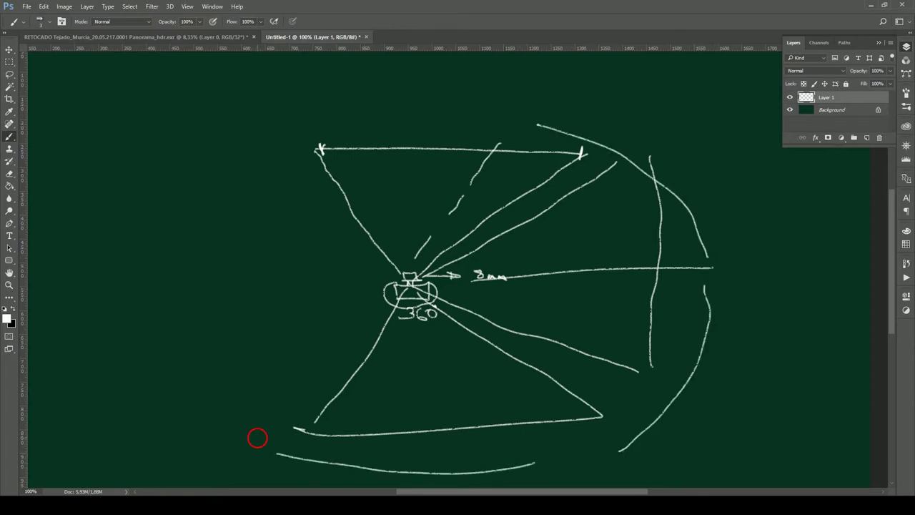
{"action": "left_click_drag", "start_coordinate": [211, 227], "coordinate": [369, 137]}
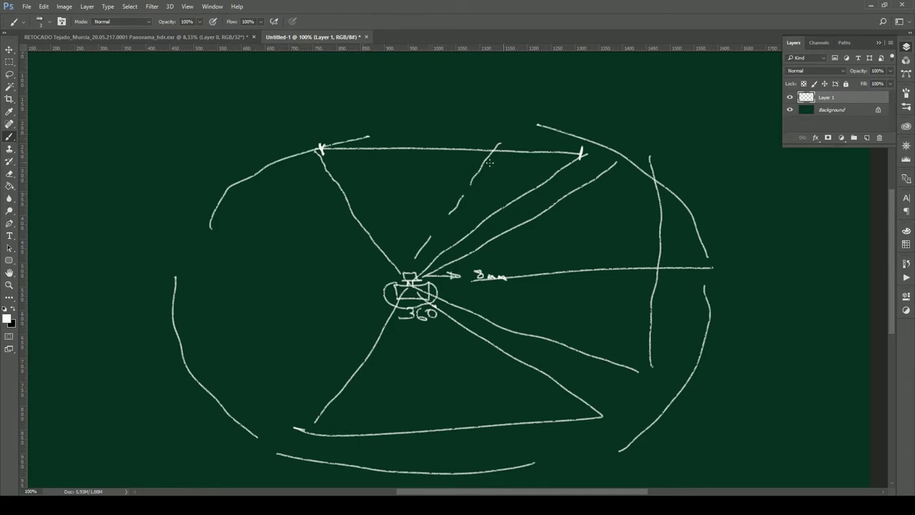
{"action": "left_click_drag", "start_coordinate": [322, 145], "coordinate": [546, 152]}
{"action": "mouse_move", "coordinate": [634, 148]}
{"action": "left_mouse_down"}
{"action": "mouse_move", "coordinate": [694, 177]}
{"action": "mouse_move", "coordinate": [720, 268]}
{"action": "left_mouse_up"}
{"action": "mouse_move", "coordinate": [726, 309]}
{"action": "left_mouse_down"}
{"action": "mouse_move", "coordinate": [736, 356]}
{"action": "mouse_move", "coordinate": [619, 469]}
{"action": "left_mouse_up"}
{"action": "mouse_move", "coordinate": [522, 472]}
{"action": "left_mouse_down"}
{"action": "mouse_move", "coordinate": [478, 485]}
{"action": "mouse_move", "coordinate": [229, 454]}
{"action": "left_mouse_up"}
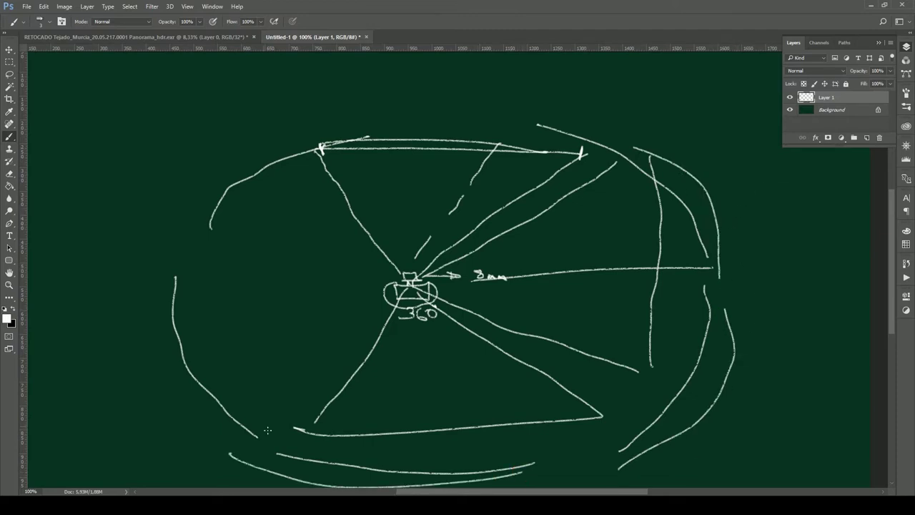
- Minimize Photoshop and bring the brakes photo folder window to the front
{"action": "left_click", "coordinate": [871, 5]}
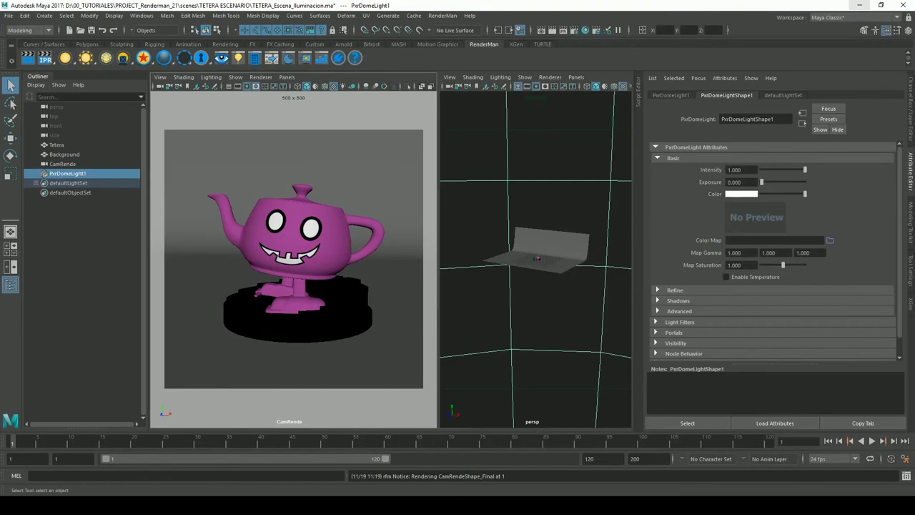
{"action": "left_click", "coordinate": [256, 488]}
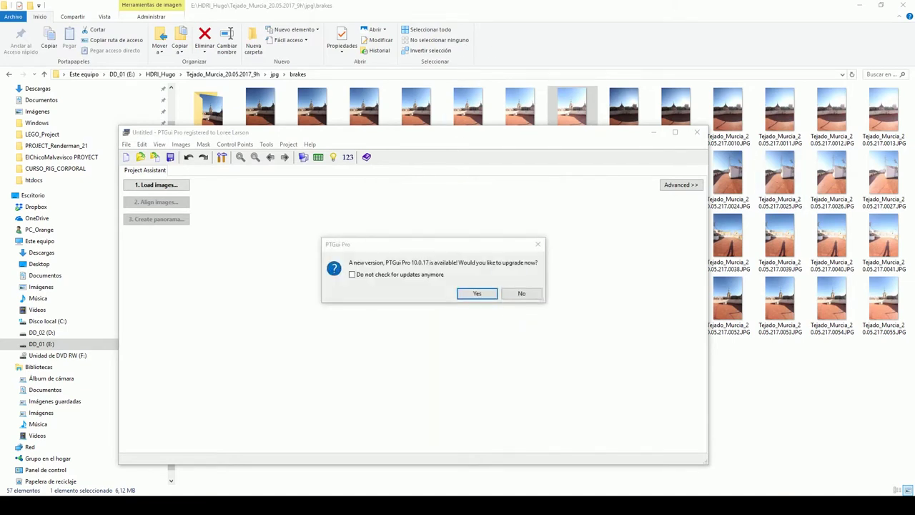
- Decline the PTGui upgrade, move the project window aside, and bring the brakes folder forward
{"action": "left_click", "coordinate": [522, 294]}
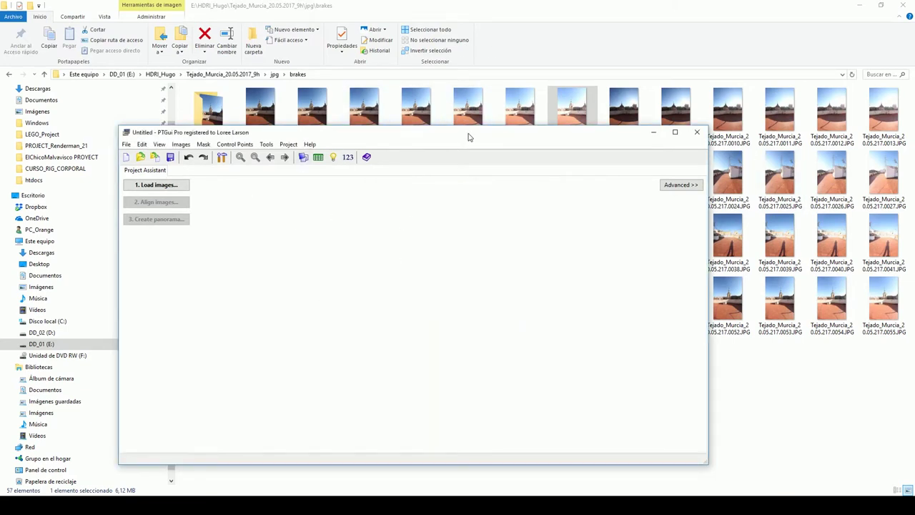
{"action": "left_click_drag", "start_coordinate": [469, 137], "coordinate": [526, 143]}
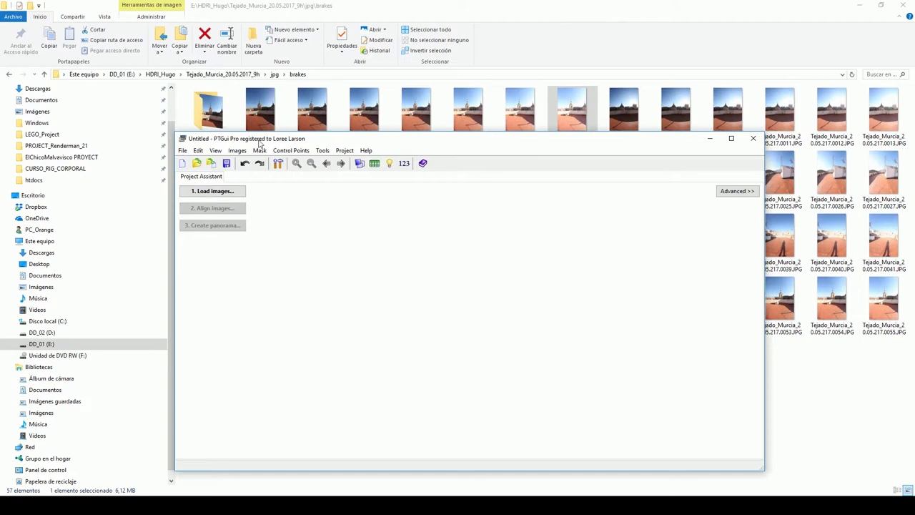
{"action": "left_click", "coordinate": [548, 32]}
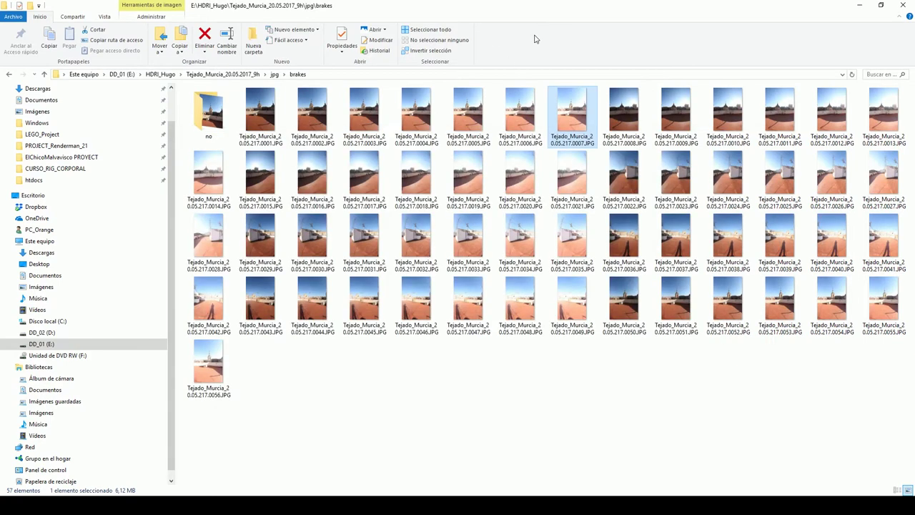
- Select the roof photos as brackets of seven: 0001–0007, 0008–0014, and 0015–0021
{"action": "left_click", "coordinate": [275, 106]}
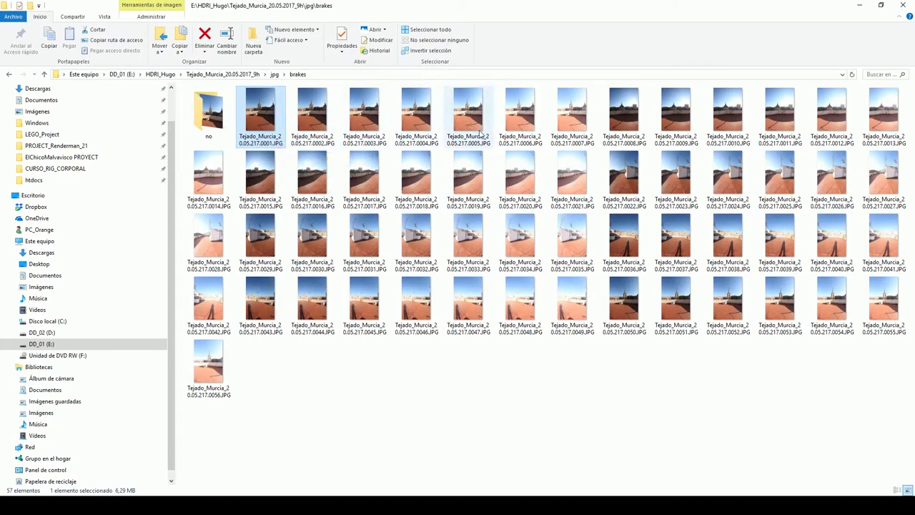
{"action": "left_click", "coordinate": [561, 127], "text": "shift"}
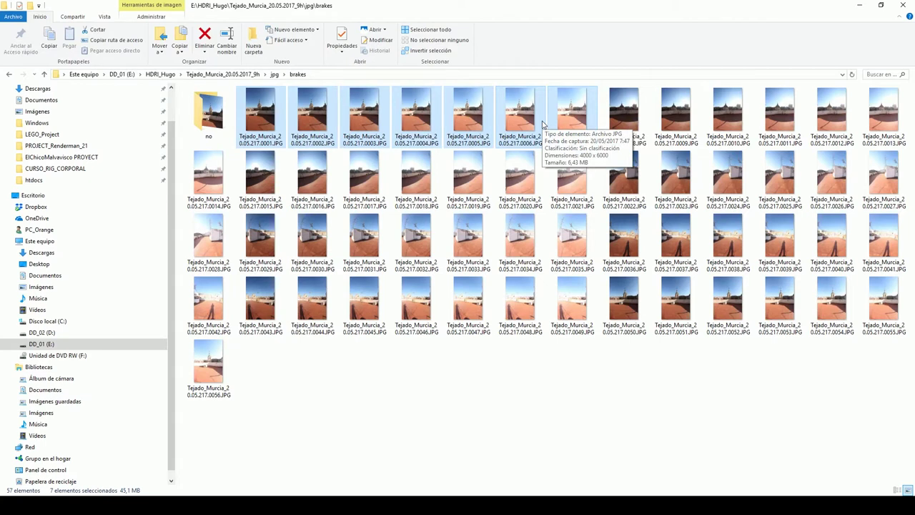
{"action": "left_click", "coordinate": [624, 134]}
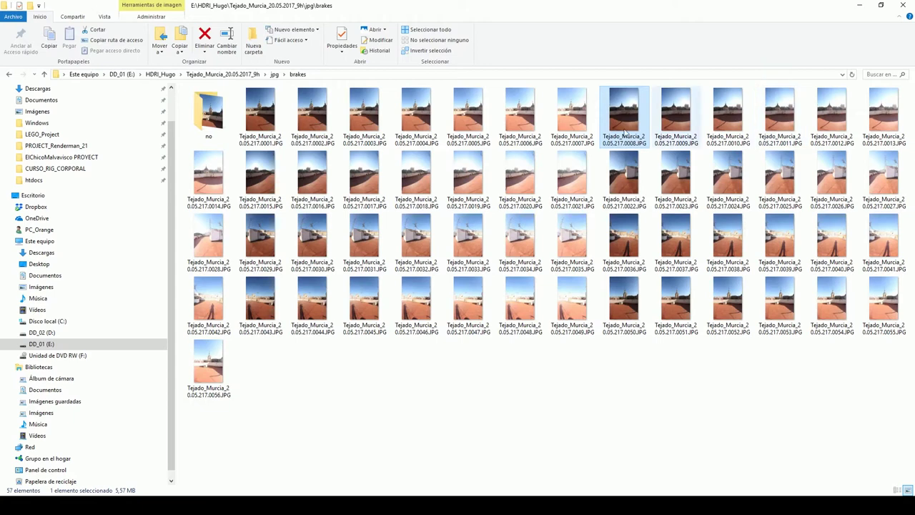
{"action": "key", "text": "shift+Right"}
{"action": "key", "text": "shift+Right"}
{"action": "key", "text": "shift+Right"}
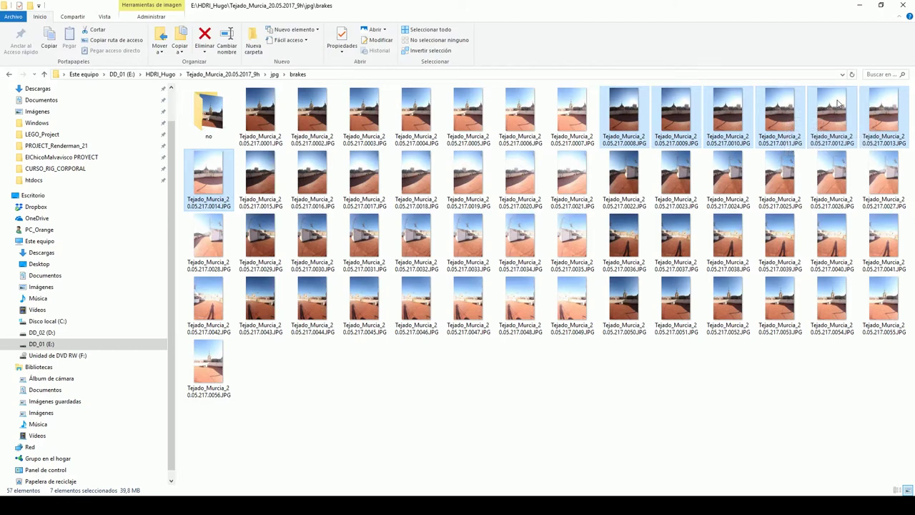
{"action": "left_click", "coordinate": [268, 188]}
{"action": "left_click", "coordinate": [566, 179], "text": "shift"}
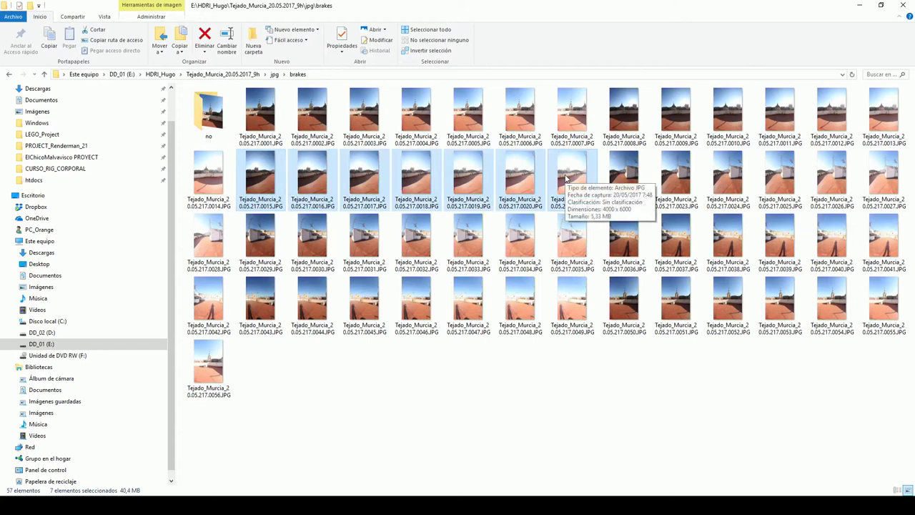
- Open the retouched Tejado_Murcia 0001 Panorama_hdr.exr from the Panoramas folder in Photoshop
{"action": "left_click", "coordinate": [247, 74]}
{"action": "double_click", "coordinate": [210, 120]}
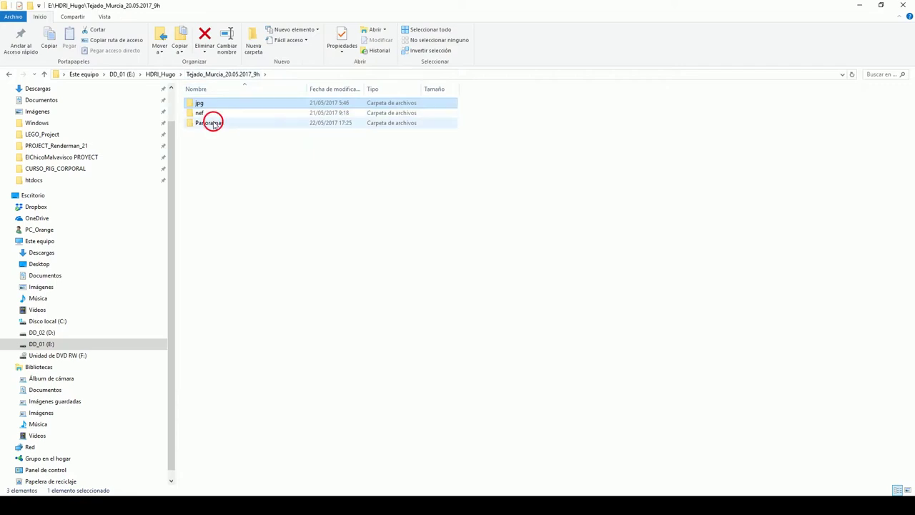
{"action": "double_click", "coordinate": [263, 118]}
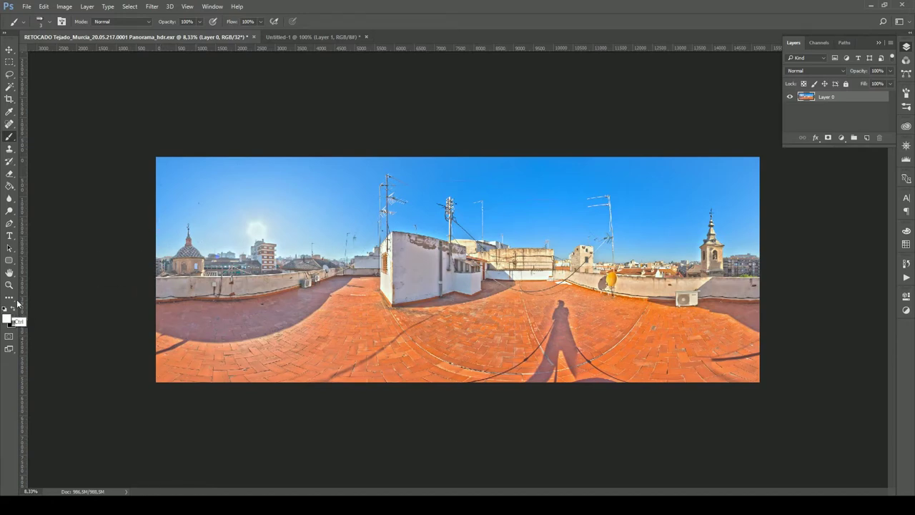
- Set the foreground colour to pure red
{"action": "left_click", "coordinate": [6, 319]}
{"action": "left_click", "coordinate": [479, 213]}
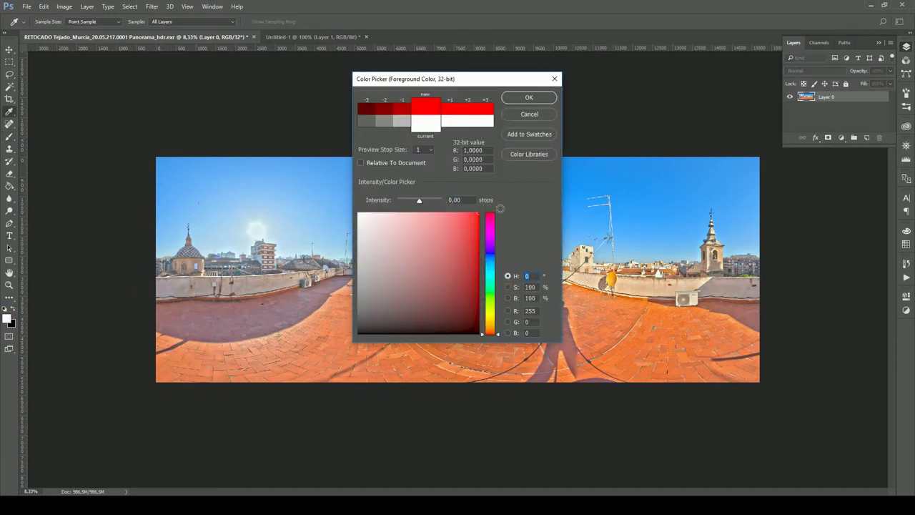
{"action": "left_click", "coordinate": [529, 97]}
- Set the brush to 16 px and paint a red arrow mark at the panorama's right edge
{"action": "left_click", "coordinate": [48, 25]}
{"action": "left_click_drag", "start_coordinate": [56, 53], "coordinate": [61, 53]}
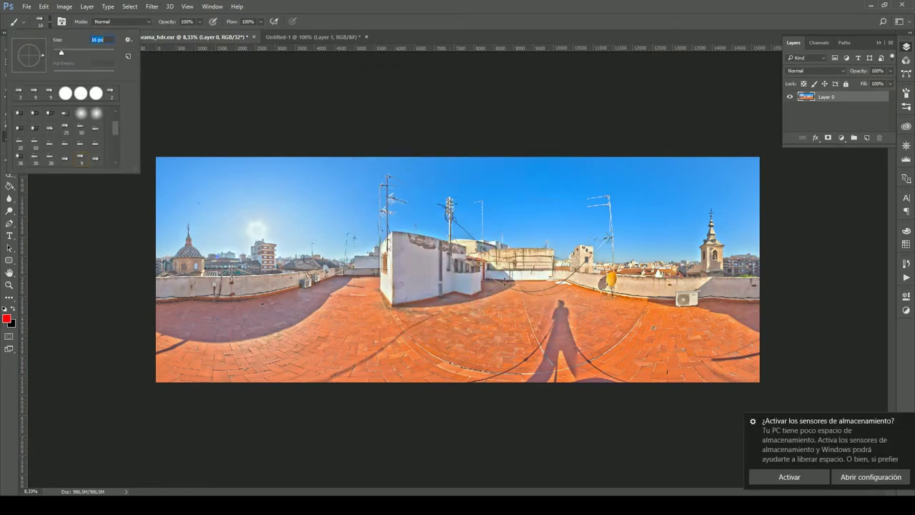
{"action": "key", "text": "Return"}
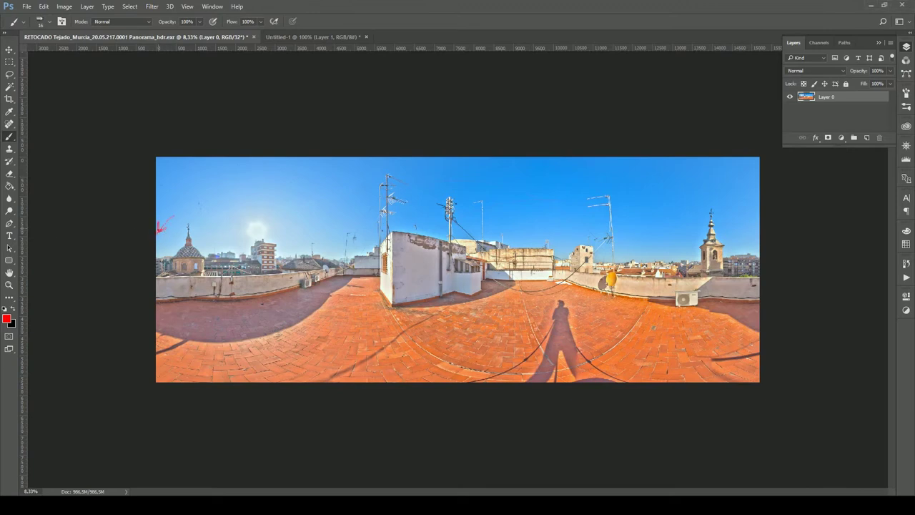
{"action": "left_click_drag", "start_coordinate": [744, 236], "coordinate": [756, 248]}
- Confirm the panorama is in 32 Bits/Channel mode, then go back to the Image menu's adjustments
{"action": "left_click", "coordinate": [65, 6]}
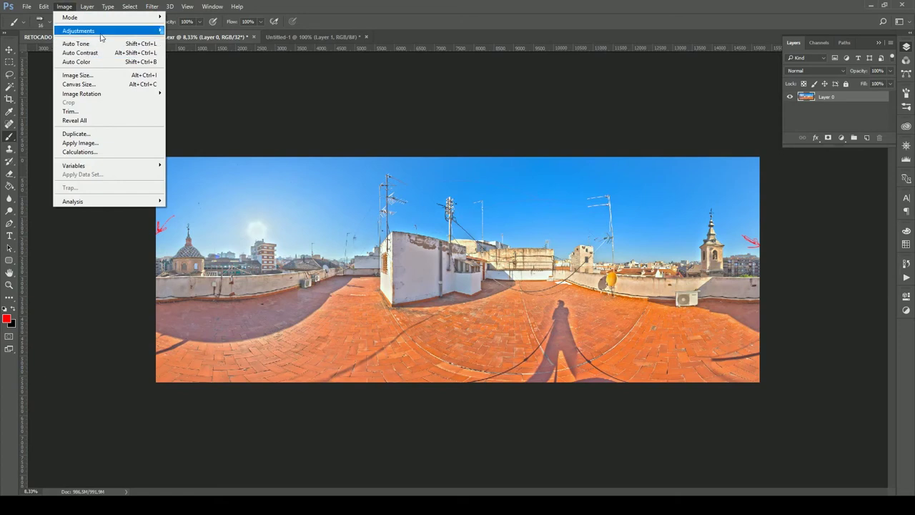
{"action": "mouse_move", "coordinate": [107, 17]}
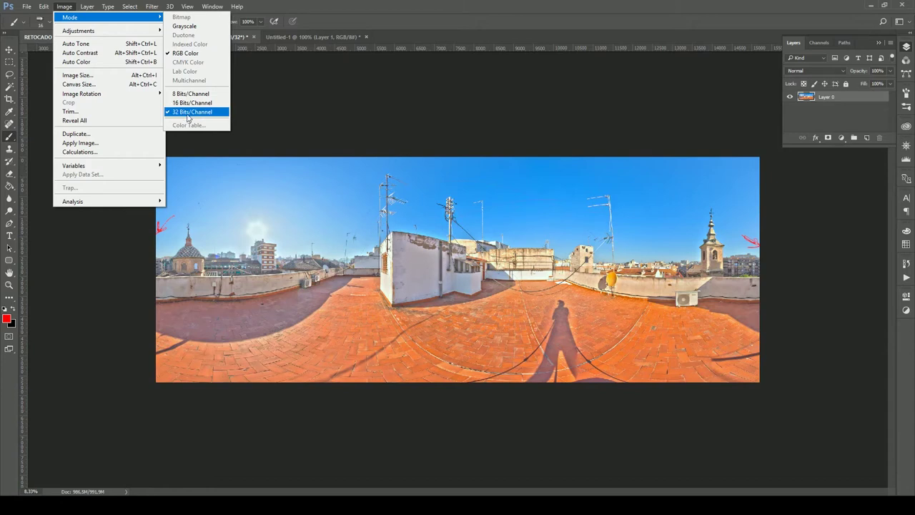
{"action": "left_click", "coordinate": [378, 23]}
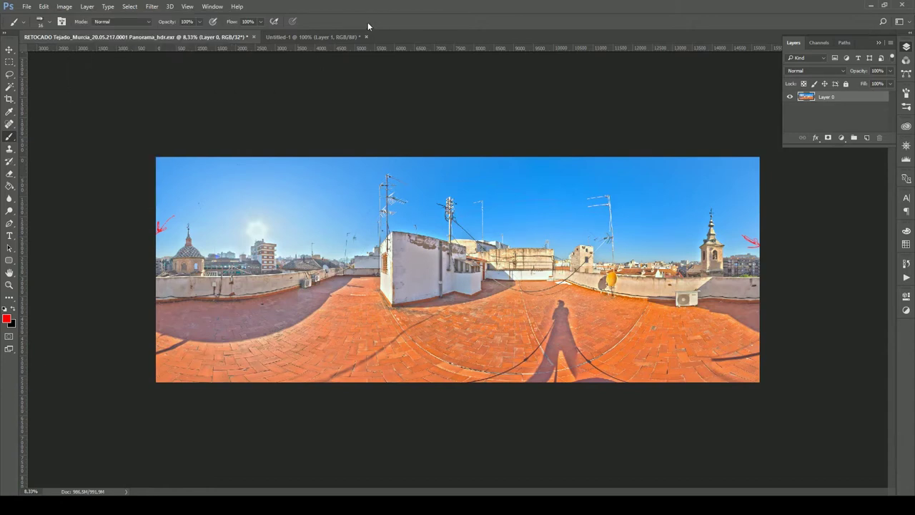
{"action": "left_click", "coordinate": [65, 6]}
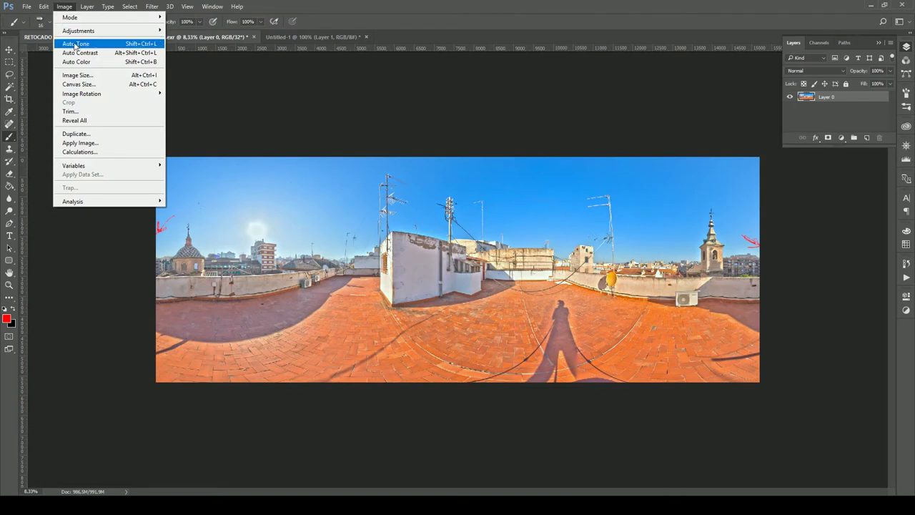
{"action": "mouse_move", "coordinate": [78, 31]}
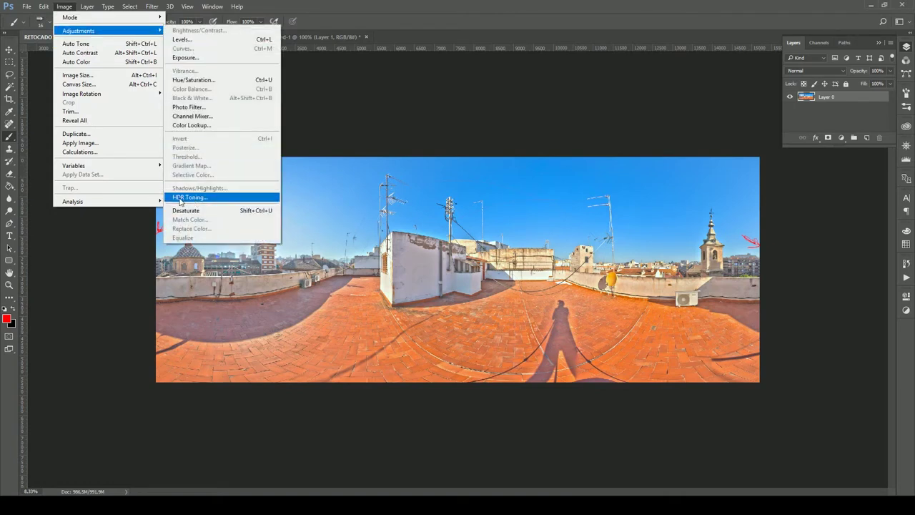
- Flatten the panorama for HDR Toning, preview Exposure up to about +1.34, cancel, and return to Maya
{"action": "left_click", "coordinate": [181, 202]}
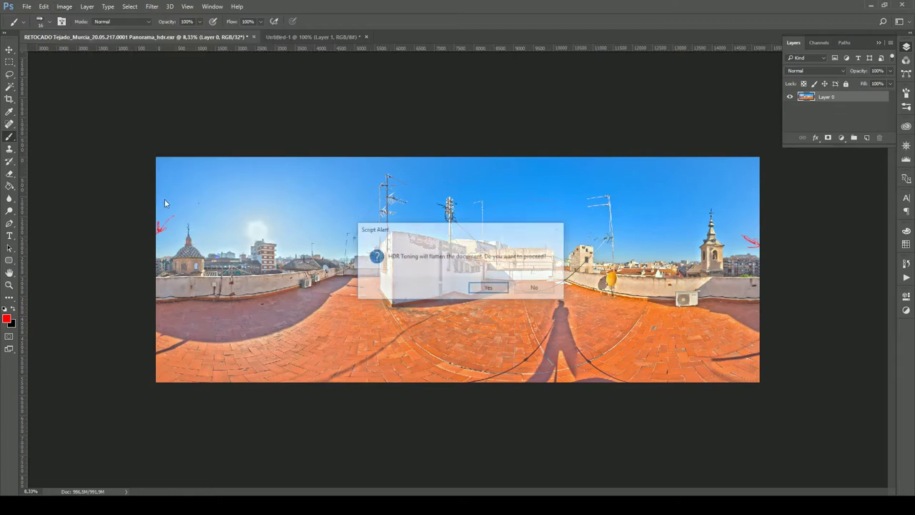
{"action": "left_click", "coordinate": [500, 294]}
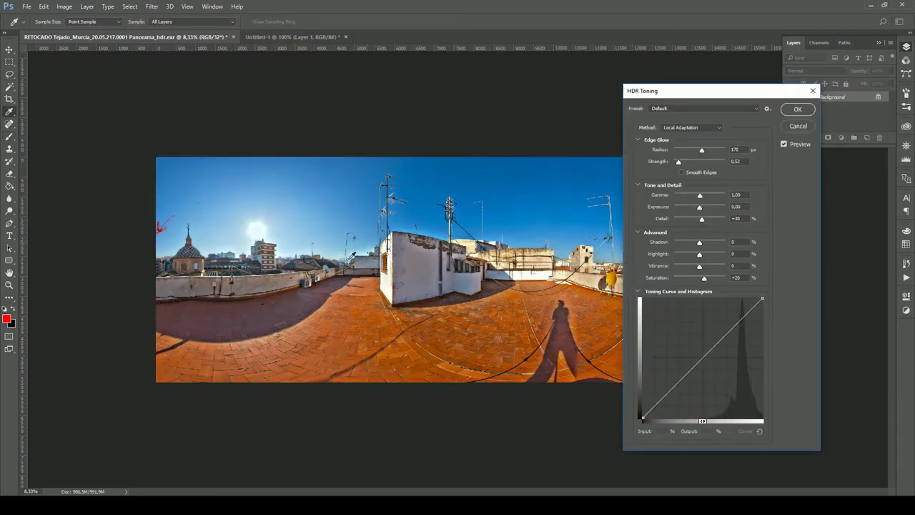
{"action": "left_click_drag", "start_coordinate": [700, 209], "coordinate": [703, 209]}
{"action": "mouse_move", "coordinate": [710, 210]}
{"action": "left_mouse_down"}
{"action": "mouse_move", "coordinate": [690, 210]}
{"action": "mouse_move", "coordinate": [702, 211]}
{"action": "left_mouse_up"}
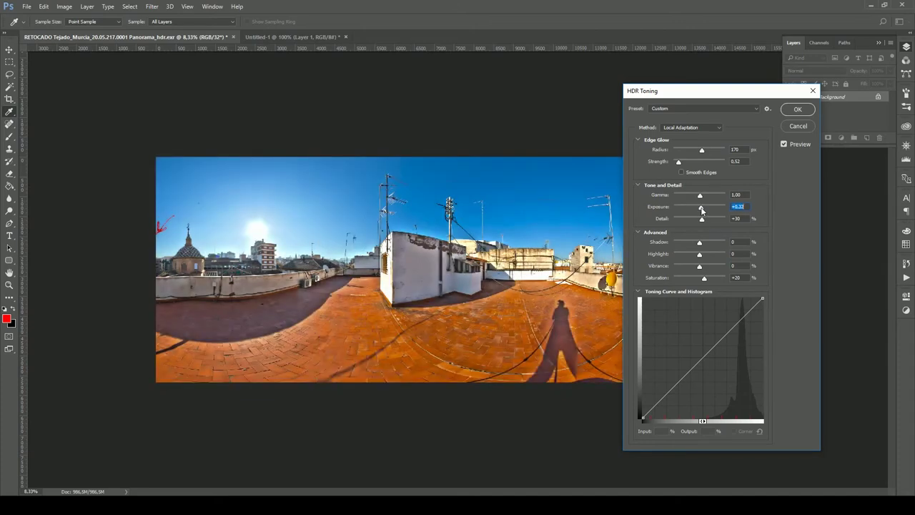
{"action": "left_click", "coordinate": [804, 127]}
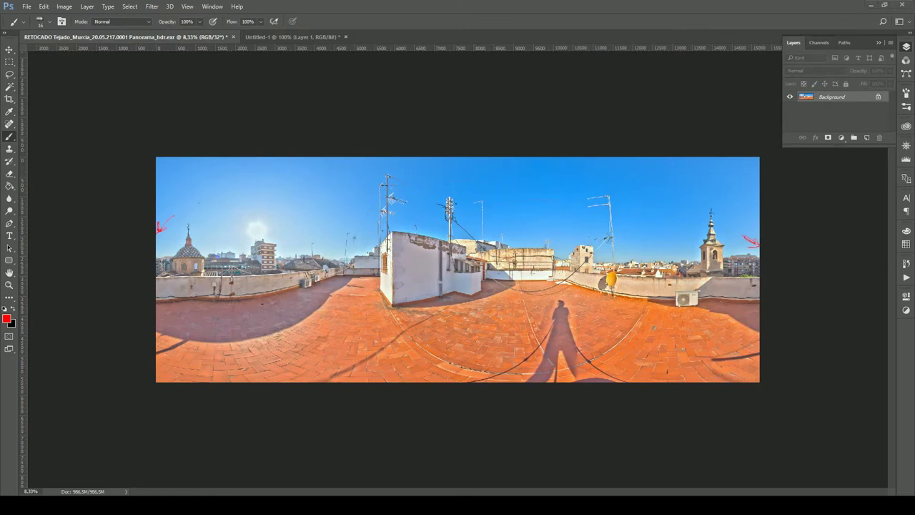
{"action": "left_click", "coordinate": [411, 445]}
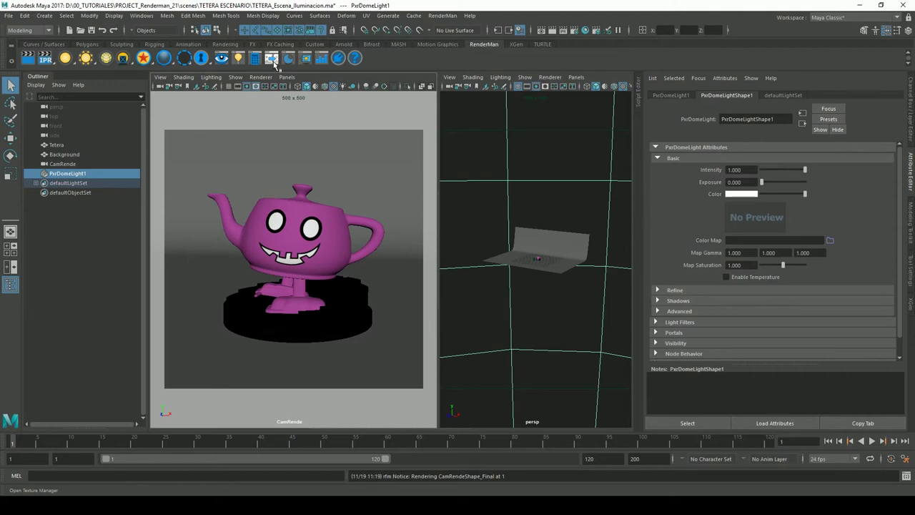
{"action": "left_click", "coordinate": [272, 60]}
{"action": "left_click_drag", "start_coordinate": [437, 163], "coordinate": [412, 180]}
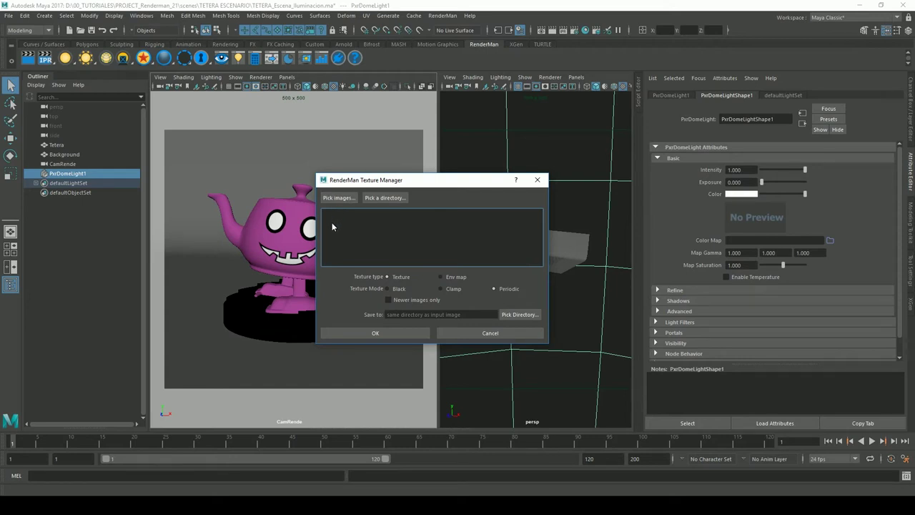
{"action": "left_click_drag", "start_coordinate": [450, 181], "coordinate": [448, 182]}
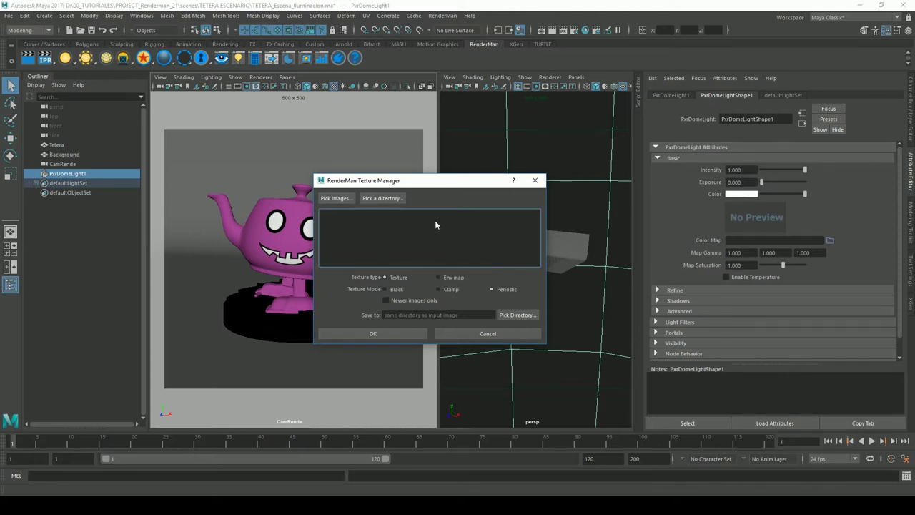
{"action": "left_click_drag", "start_coordinate": [379, 186], "coordinate": [377, 187]}
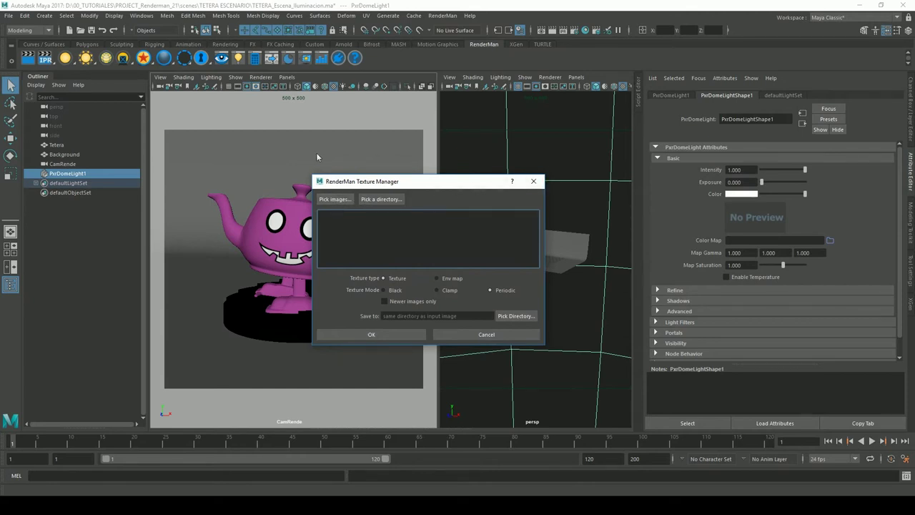
{"action": "left_click", "coordinate": [341, 202]}
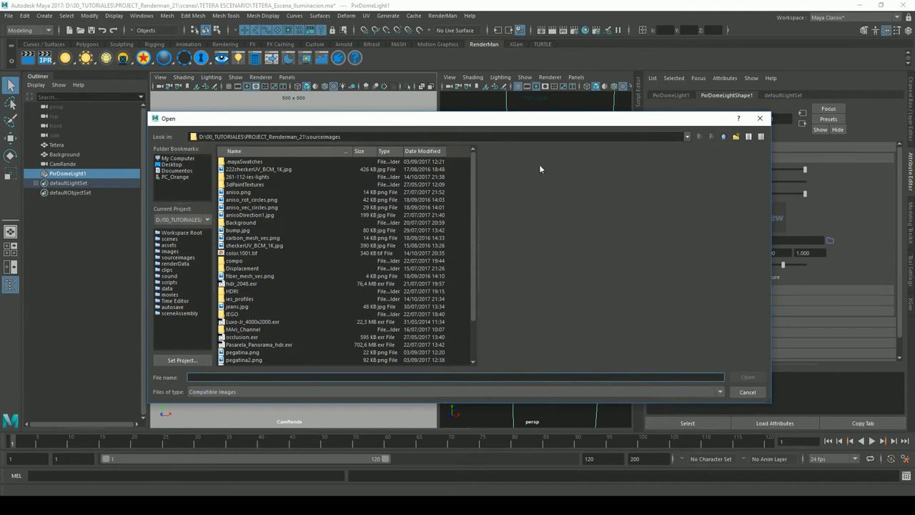
{"action": "left_click", "coordinate": [761, 117]}
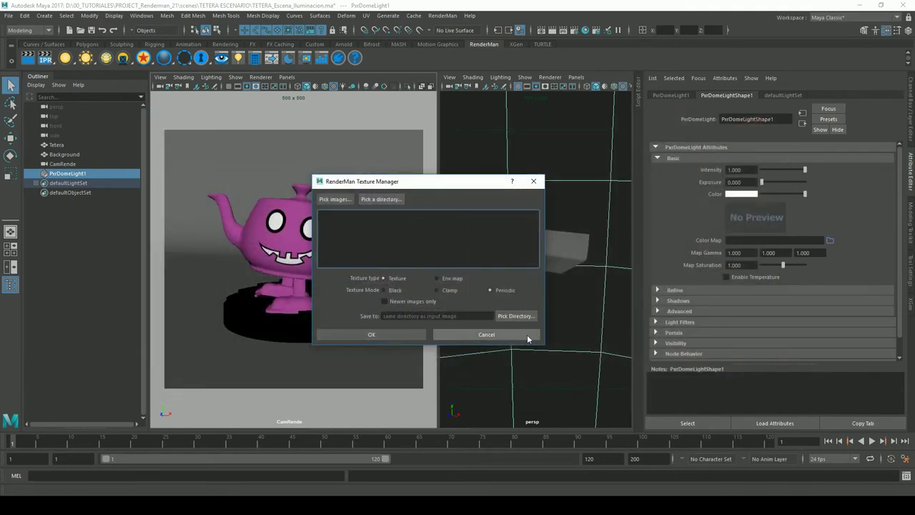
{"action": "left_click", "coordinate": [486, 335]}
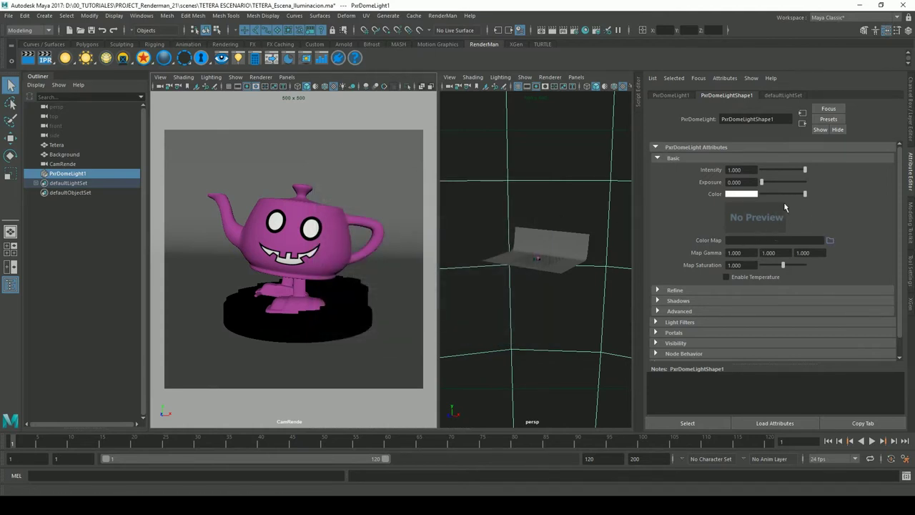
- Load Correccion_Pasarela_Panorama_hdr.tex from sourceimages/HDRI as the dome light's colour map
{"action": "left_click", "coordinate": [830, 241]}
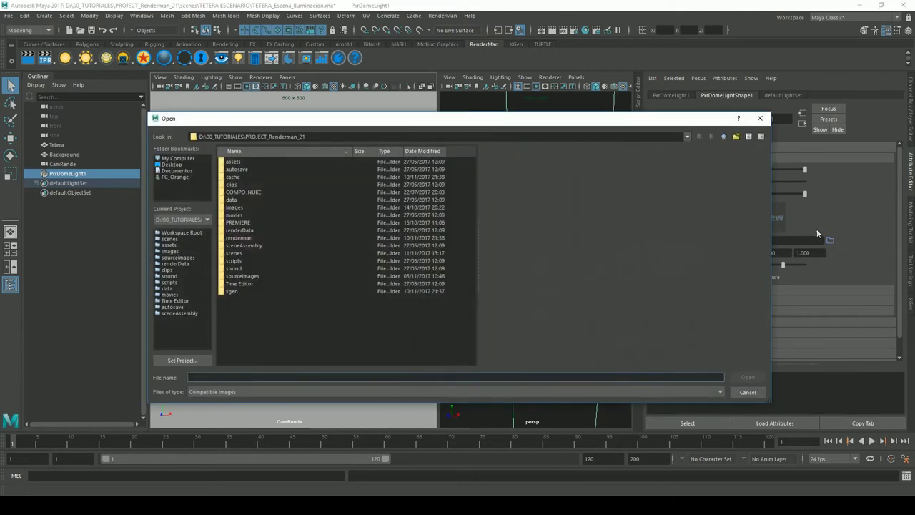
{"action": "double_click", "coordinate": [240, 276]}
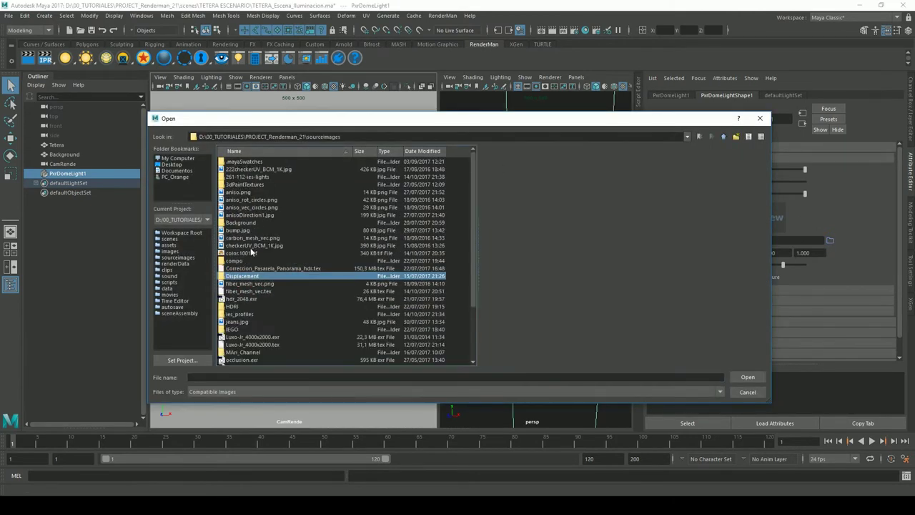
{"action": "double_click", "coordinate": [232, 306]}
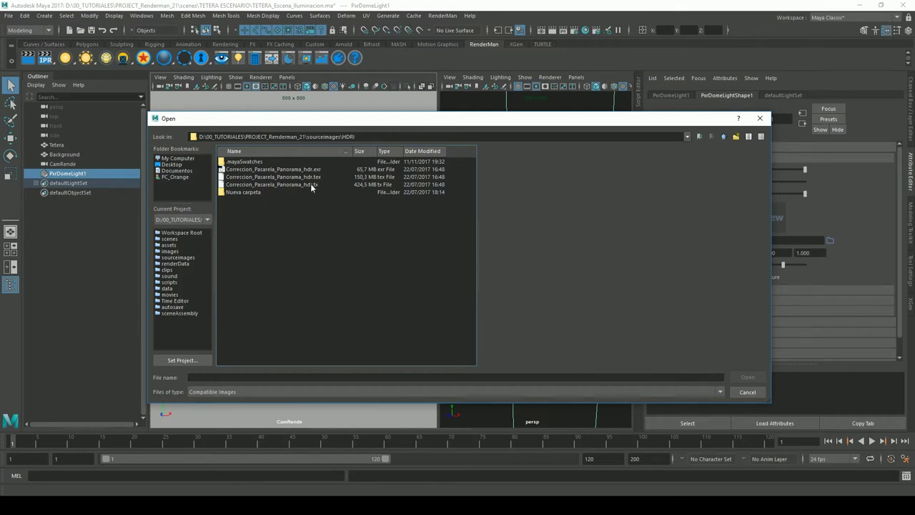
{"action": "left_click", "coordinate": [311, 185]}
{"action": "left_click", "coordinate": [301, 180]}
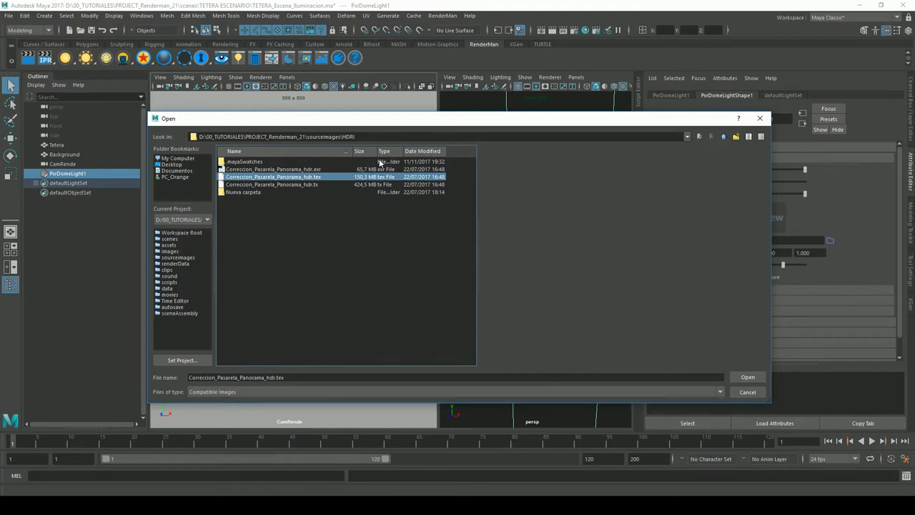
{"action": "double_click", "coordinate": [310, 179]}
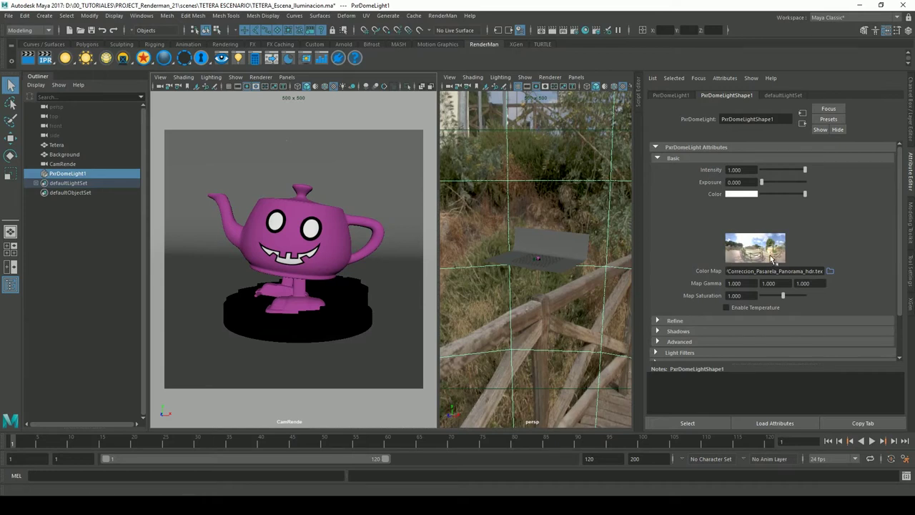
- Widen the perspective pane, orbit around the dome panorama, and hide the Background mesh
{"action": "left_click_drag", "start_coordinate": [444, 226], "coordinate": [277, 226]}
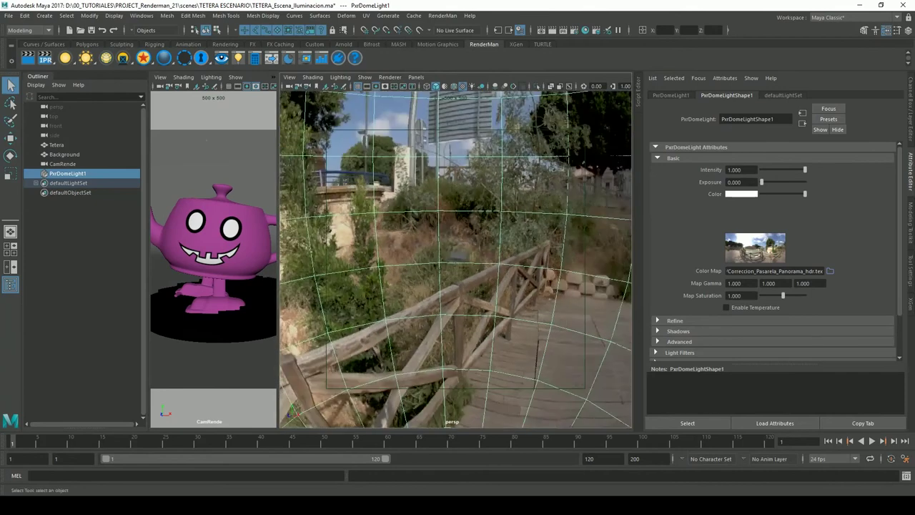
{"action": "scroll", "coordinate": [429, 277], "scroll_direction": "down", "scroll_amount": 3}
{"action": "scroll", "coordinate": [429, 277], "scroll_direction": "down", "scroll_amount": 2}
{"action": "mouse_move", "coordinate": [465, 276]}
{"action": "left_mouse_down", "text": "alt"}
{"action": "mouse_move", "coordinate": [428, 276]}
{"action": "mouse_move", "coordinate": [425, 300]}
{"action": "mouse_move", "coordinate": [386, 255]}
{"action": "mouse_move", "coordinate": [466, 269]}
{"action": "mouse_move", "coordinate": [320, 276]}
{"action": "left_mouse_up", "text": "alt"}
{"action": "scroll", "coordinate": [386, 256], "scroll_direction": "up", "scroll_amount": 5}
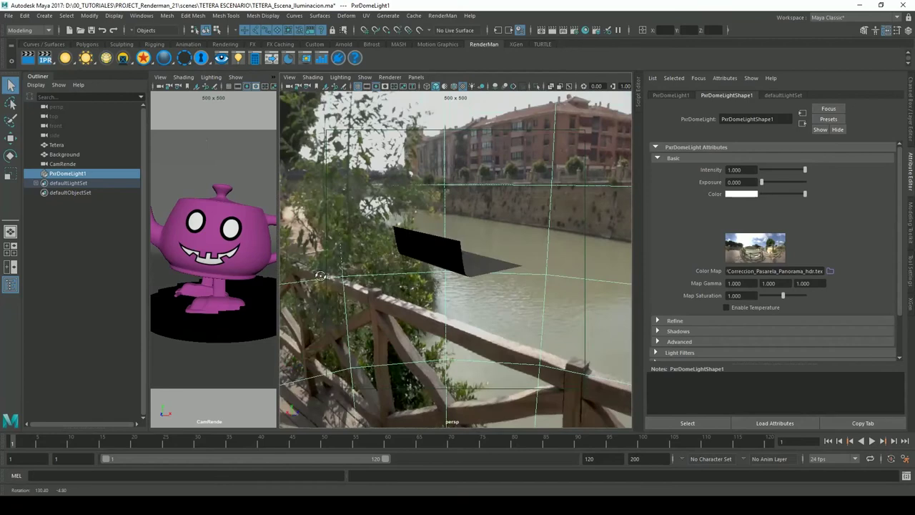
{"action": "left_click_drag", "start_coordinate": [320, 276], "coordinate": [587, 236], "text": "alt"}
{"action": "right_click_drag", "start_coordinate": [586, 236], "coordinate": [612, 229], "text": "alt"}
{"action": "left_click_drag", "start_coordinate": [611, 229], "coordinate": [521, 326], "text": "alt"}
{"action": "mouse_move", "coordinate": [521, 325]}
{"action": "right_mouse_down", "text": "alt"}
{"action": "mouse_move", "coordinate": [529, 176]}
{"action": "mouse_move", "coordinate": [531, 214]}
{"action": "mouse_move", "coordinate": [533, 206]}
{"action": "mouse_move", "coordinate": [515, 252]}
{"action": "right_mouse_up", "text": "alt"}
{"action": "left_click", "coordinate": [547, 256]}
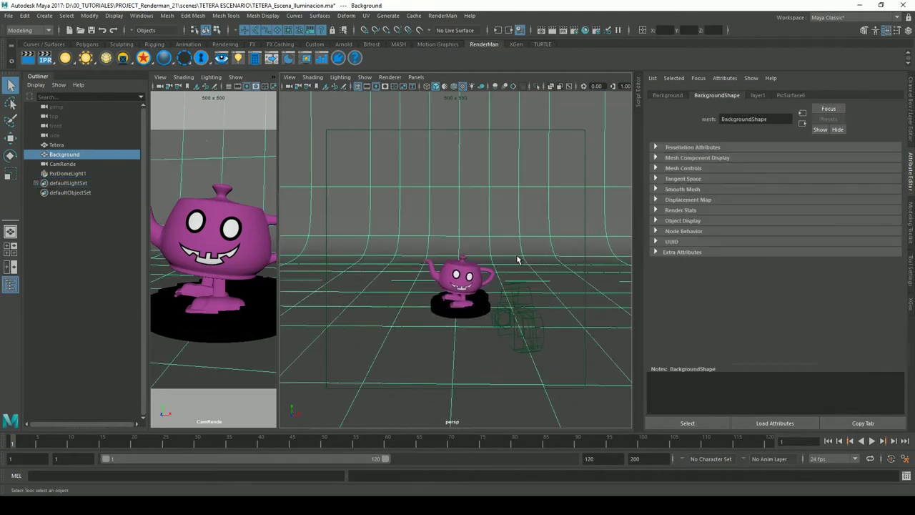
{"action": "key", "text": "h"}
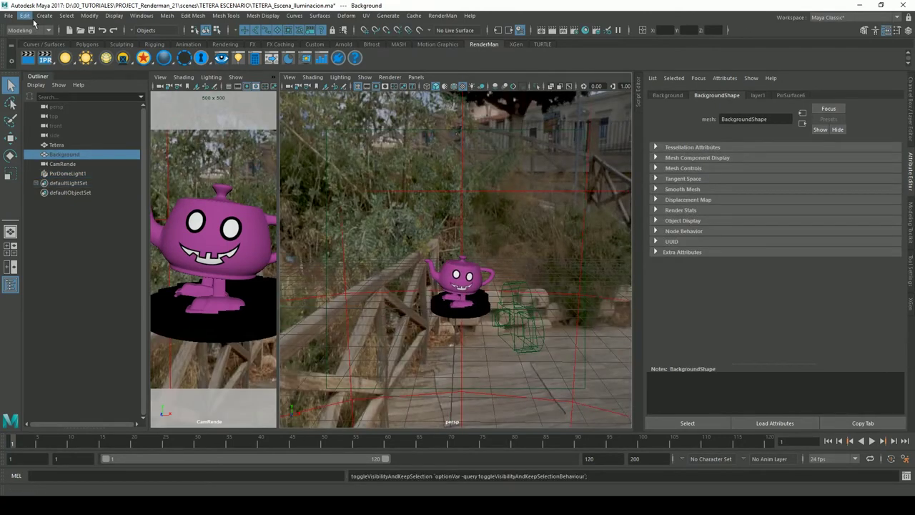
- Create a polygon plane and scale it up into a large floor under the teapot
{"action": "left_click", "coordinate": [44, 15]}
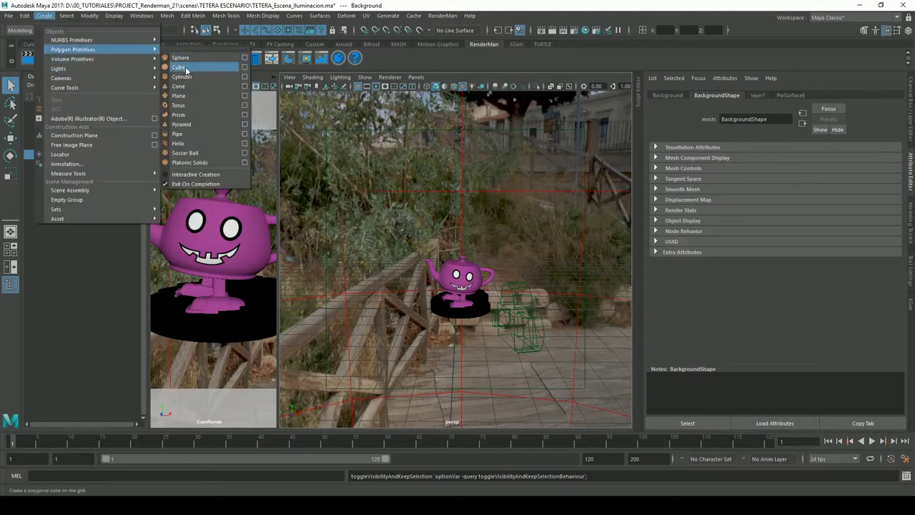
{"action": "left_click", "coordinate": [179, 96]}
{"action": "left_click", "coordinate": [10, 174]}
{"action": "left_click_drag", "start_coordinate": [456, 309], "coordinate": [515, 309]}
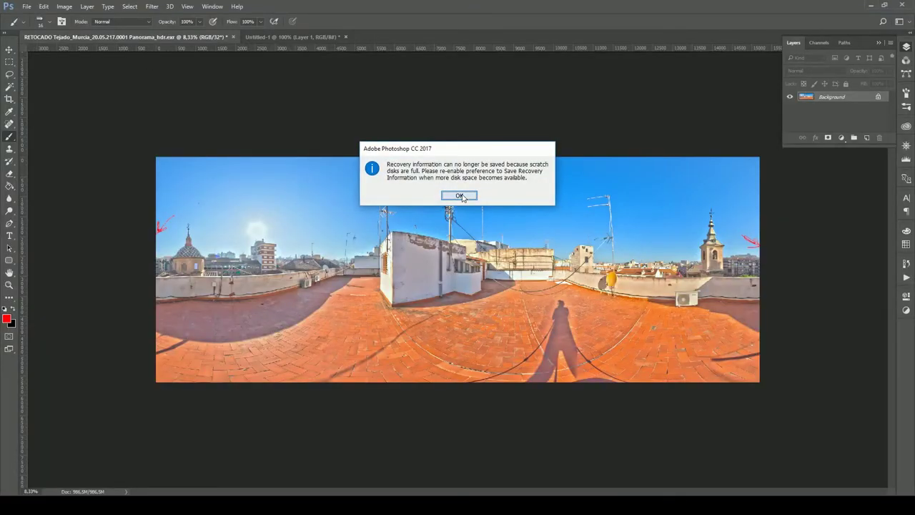
- Dismiss the scratch-disk warning, close the panorama document through its save prompt, and return to Maya
{"action": "left_click", "coordinate": [460, 196]}
{"action": "left_click", "coordinate": [233, 36]}
{"action": "left_click", "coordinate": [445, 194]}
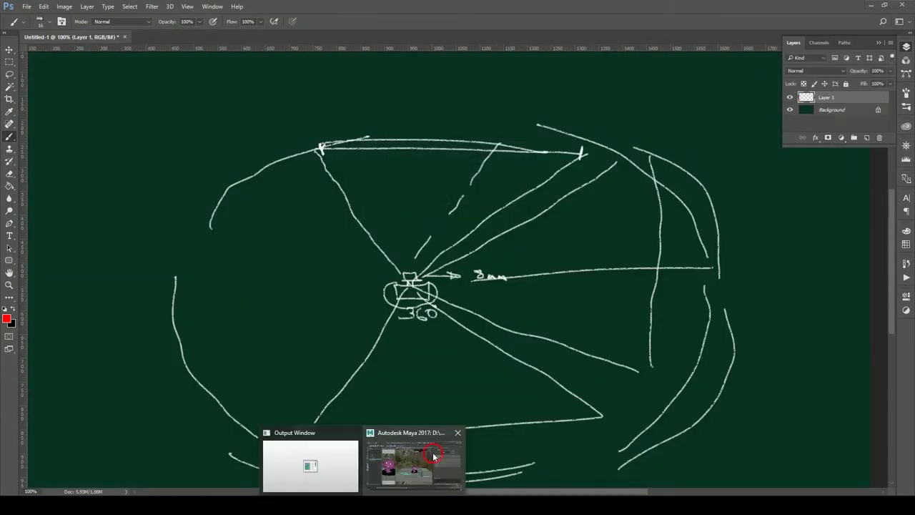
{"action": "left_click", "coordinate": [433, 458]}
- Give the plane a PxrSurface material, widen the render camera view, and select PxrDomeLight1
{"action": "left_click", "coordinate": [145, 60]}
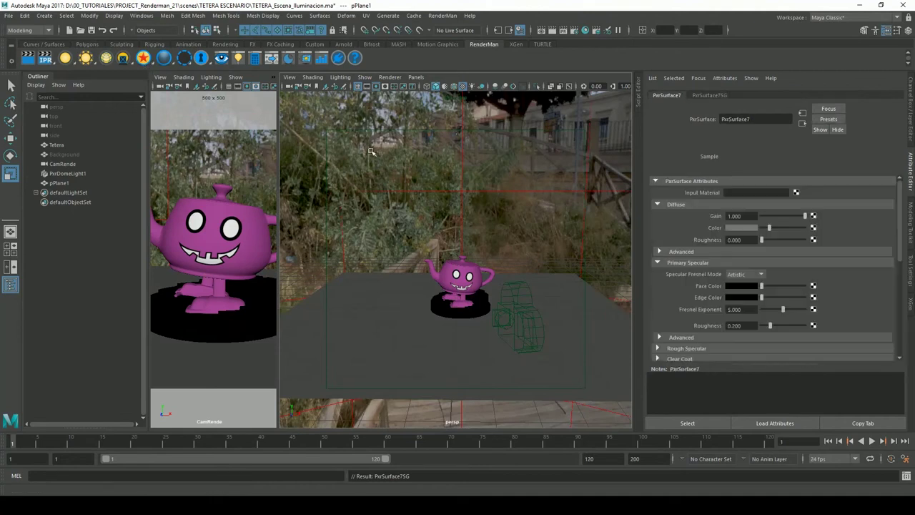
{"action": "scroll", "coordinate": [547, 215], "scroll_direction": "up", "scroll_amount": 3}
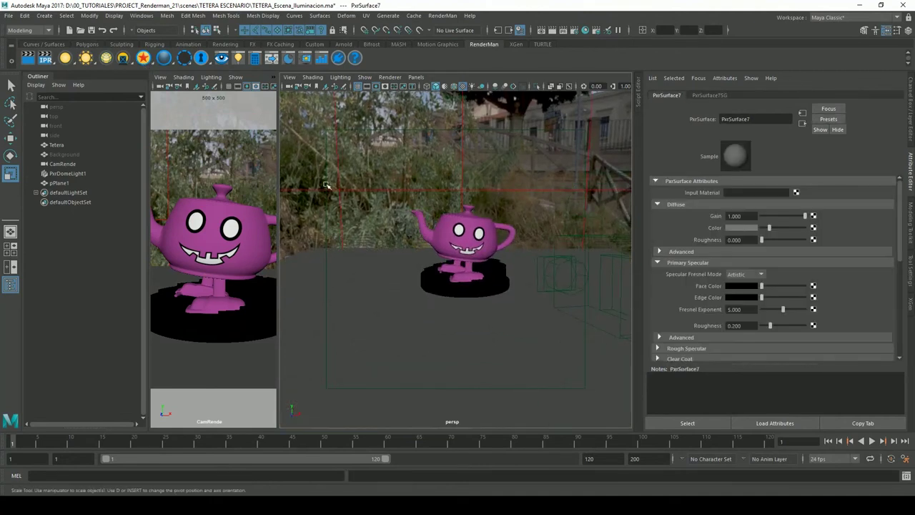
{"action": "left_click_drag", "start_coordinate": [279, 209], "coordinate": [444, 206]}
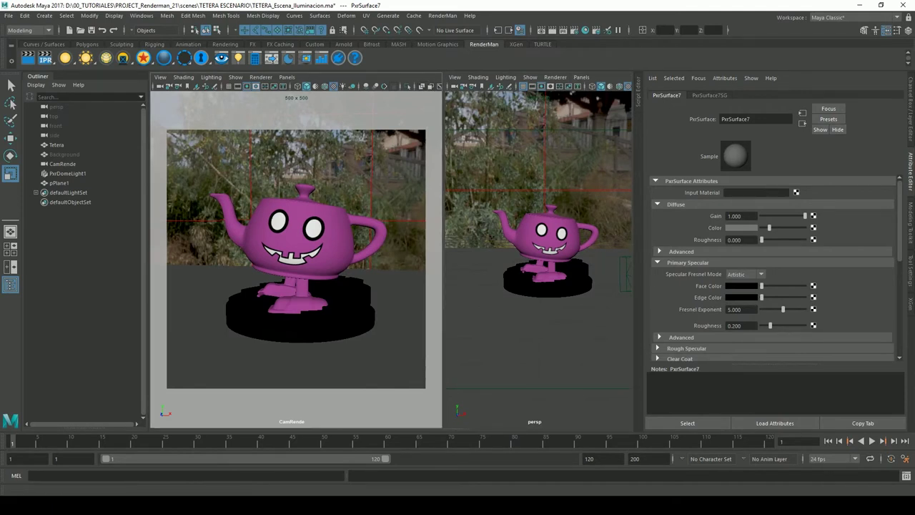
{"action": "left_click", "coordinate": [66, 174]}
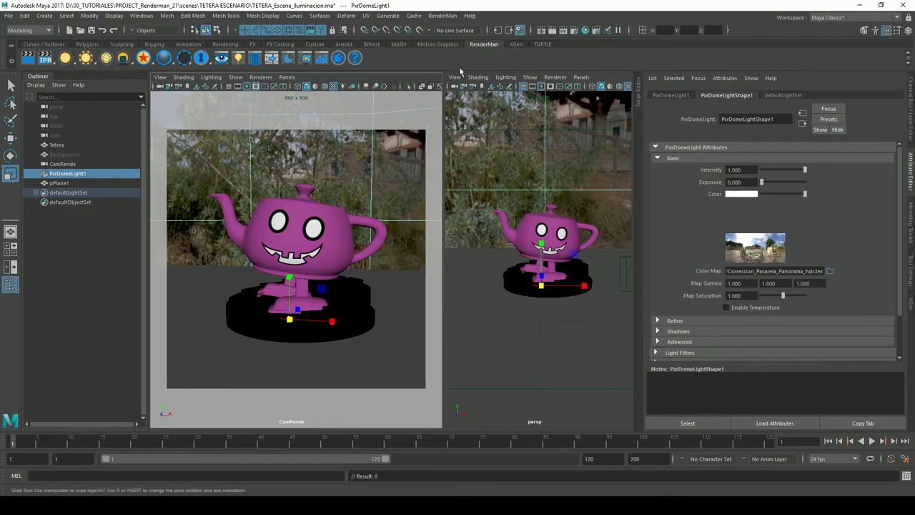
- Start a RenderMan IPR render of the teapot and position its render window
{"action": "left_click", "coordinate": [560, 30]}
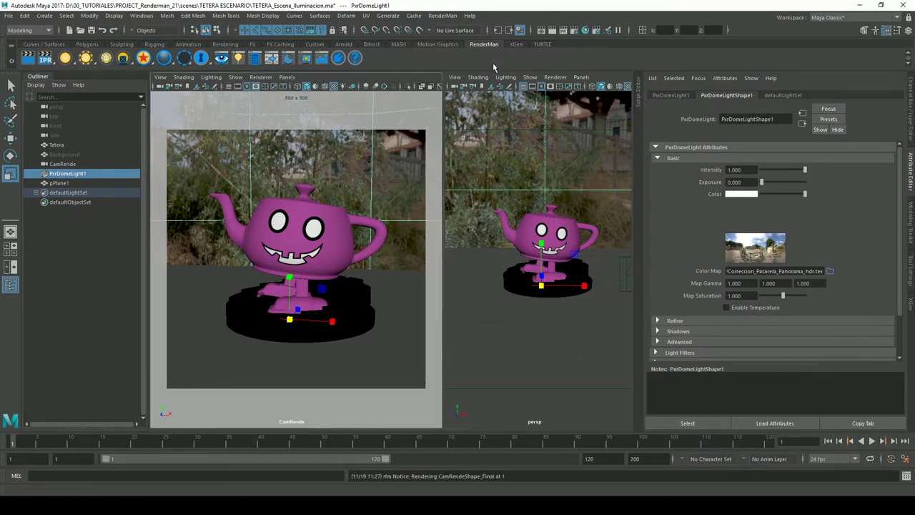
{"action": "left_click_drag", "start_coordinate": [272, 151], "coordinate": [311, 132]}
{"action": "left_click", "coordinate": [404, 399]}
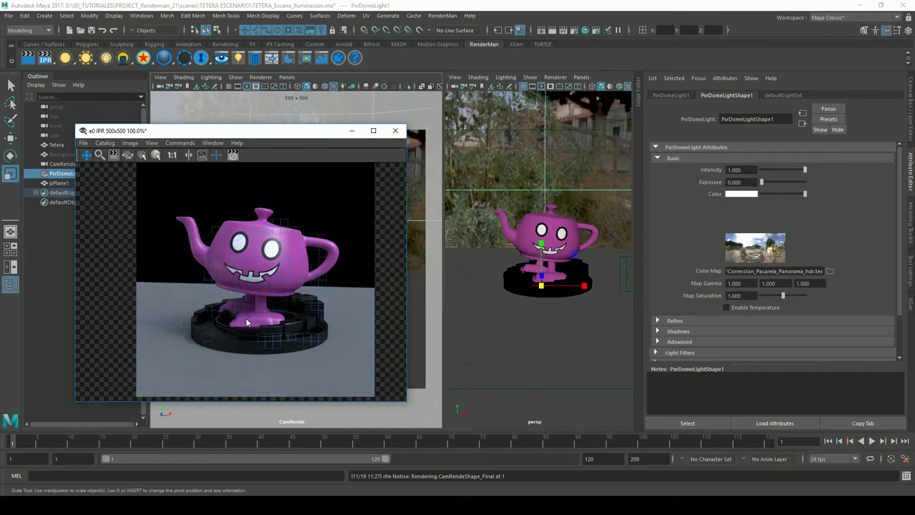
{"action": "left_click_drag", "start_coordinate": [406, 400], "coordinate": [426, 401]}
- Rotate the dome light to turn the panorama around the scene, then raise the IPR window
{"action": "key", "text": "e"}
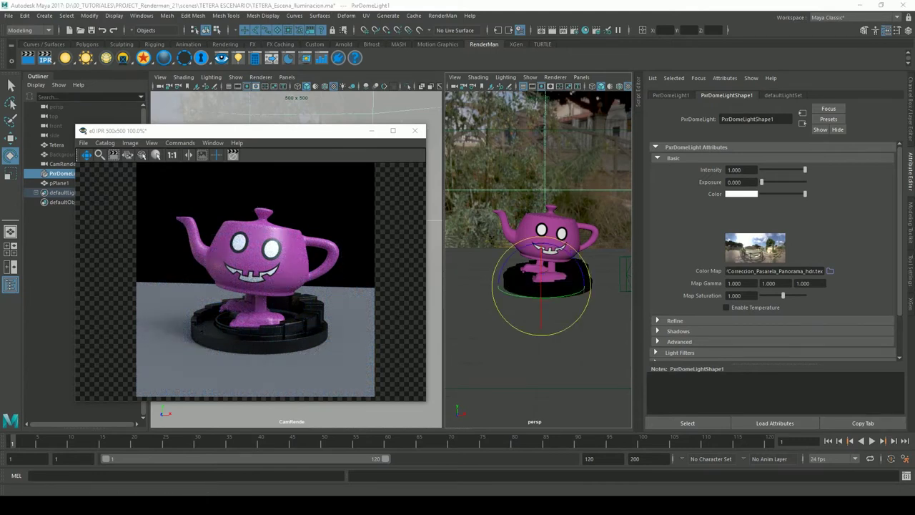
{"action": "mouse_move", "coordinate": [576, 303]}
{"action": "left_mouse_down"}
{"action": "mouse_move", "coordinate": [540, 303]}
{"action": "mouse_move", "coordinate": [278, 232]}
{"action": "left_mouse_up"}
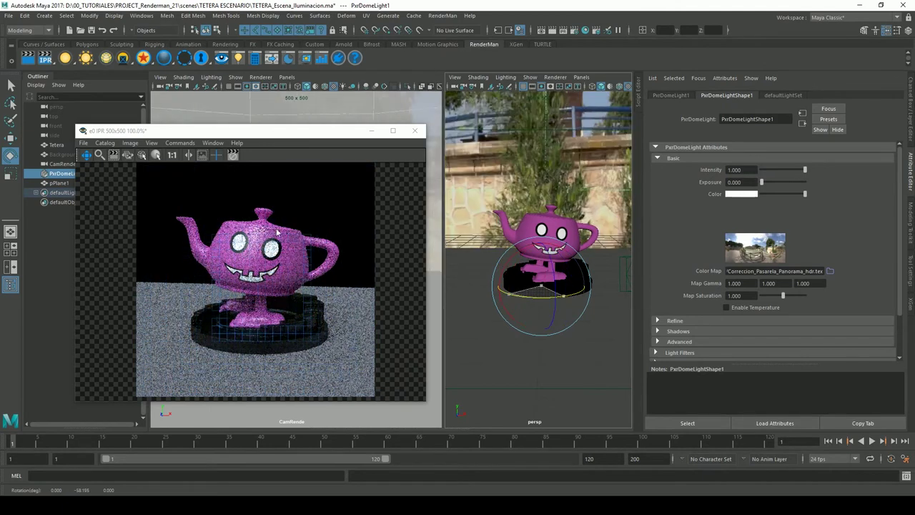
{"action": "left_click_drag", "start_coordinate": [545, 309], "coordinate": [572, 286]}
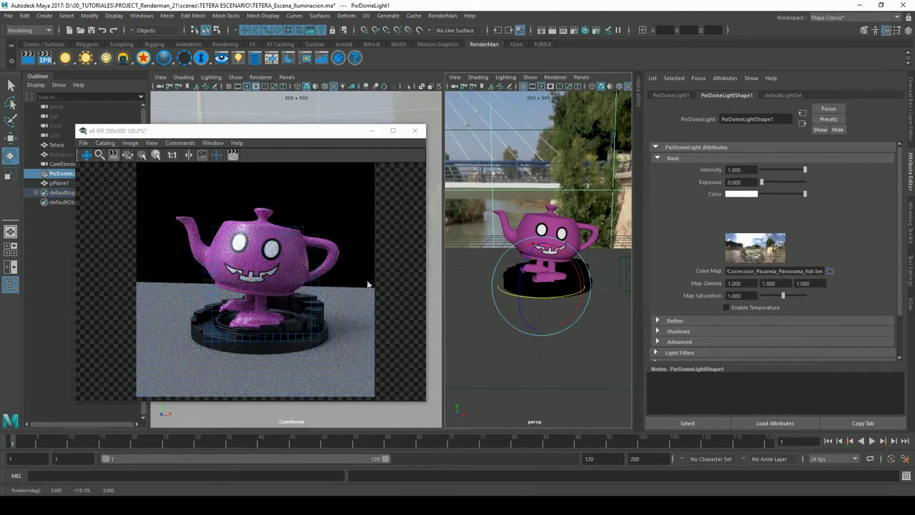
{"action": "left_click_drag", "start_coordinate": [342, 136], "coordinate": [330, 126]}
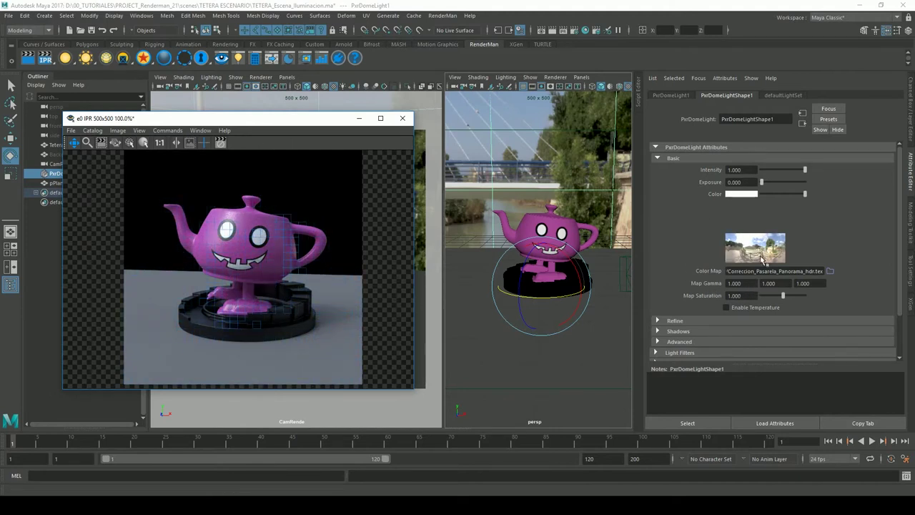
- Test the first Map Gamma channel at 0.9 and 0.8, then restore it to 1
{"action": "left_click", "coordinate": [736, 283]}
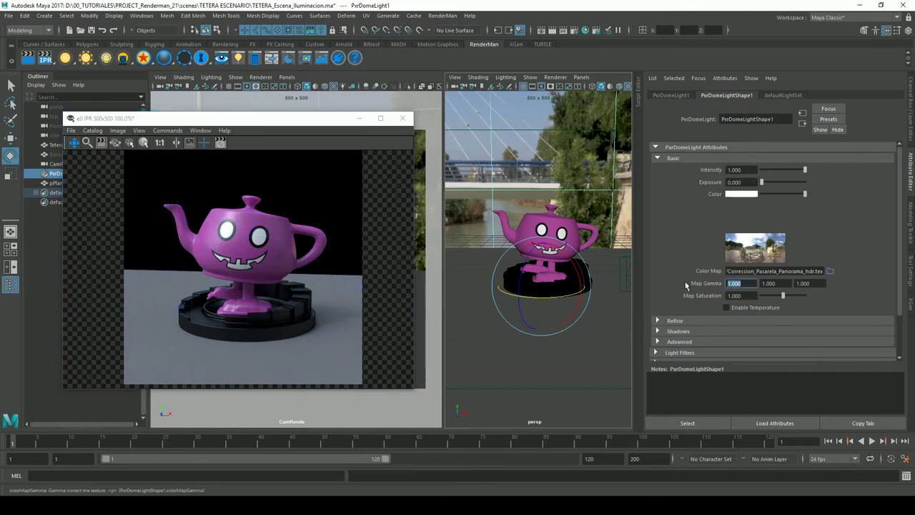
{"action": "type", "text": "0"}
{"action": "key", "text": "Return"}
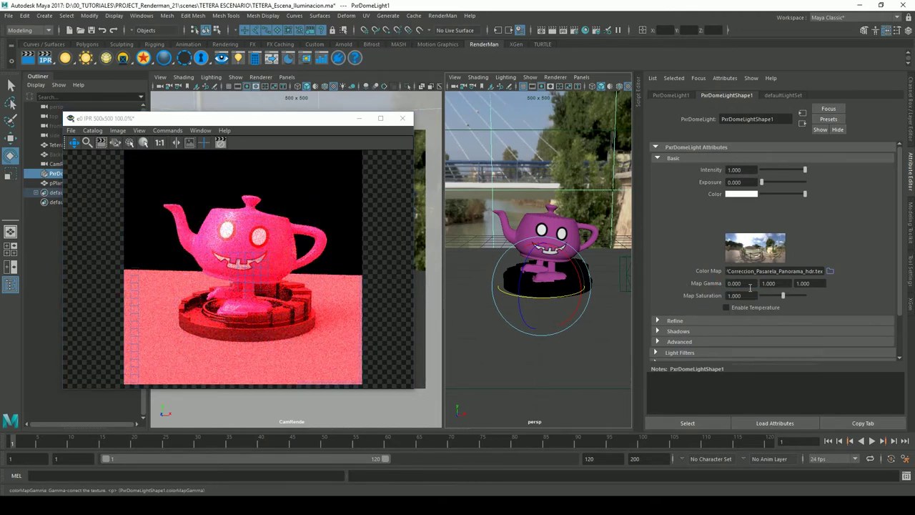
{"action": "left_click", "coordinate": [746, 283]}
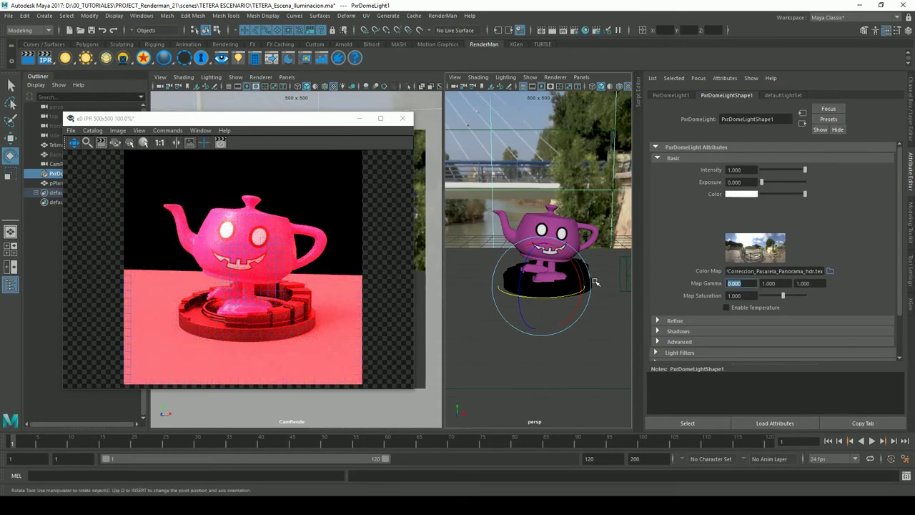
{"action": "type", "text": "0.9"}
{"action": "key", "text": "Return"}
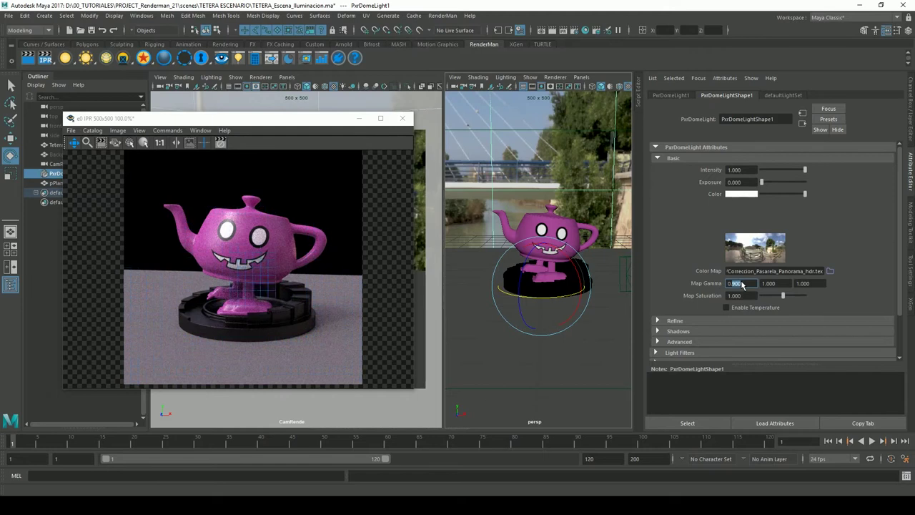
{"action": "key", "text": "Return"}
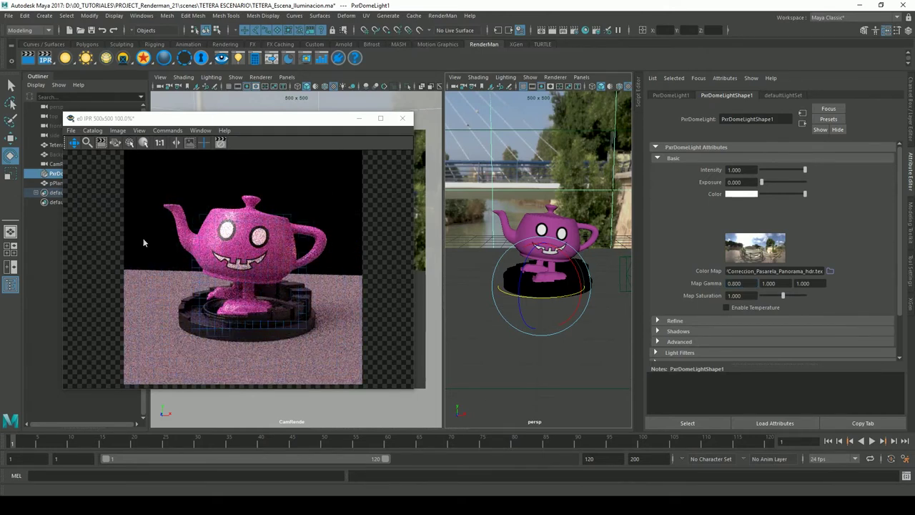
{"action": "double_click", "coordinate": [734, 283]}
{"action": "type", "text": "1"}
{"action": "key", "text": "Return"}
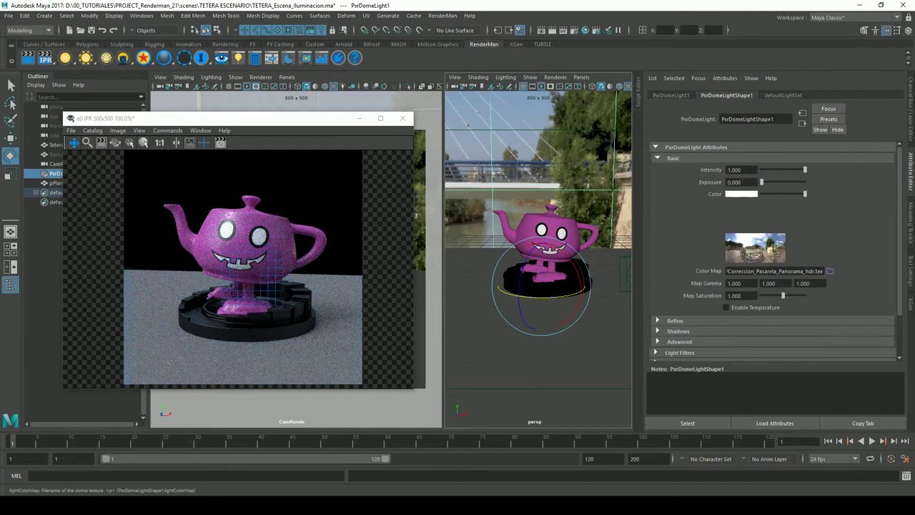
- Try 0.8 on the second and third Map Gamma channels, returning each to 1.000
{"action": "double_click", "coordinate": [773, 283]}
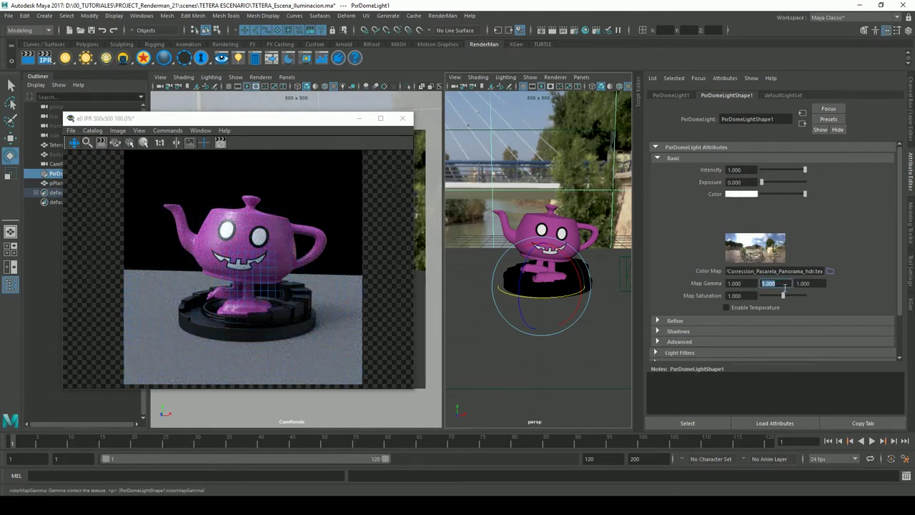
{"action": "type", "text": "0."}
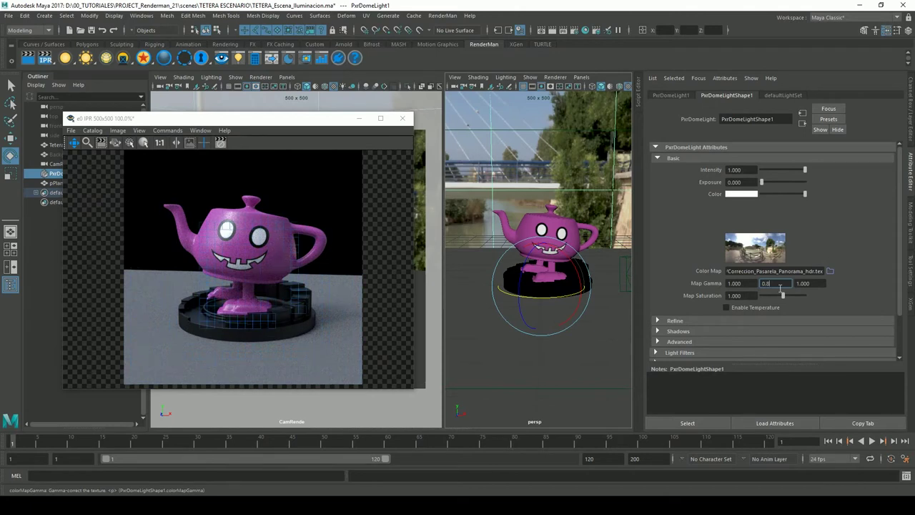
{"action": "type", "text": "8"}
{"action": "key", "text": "Return"}
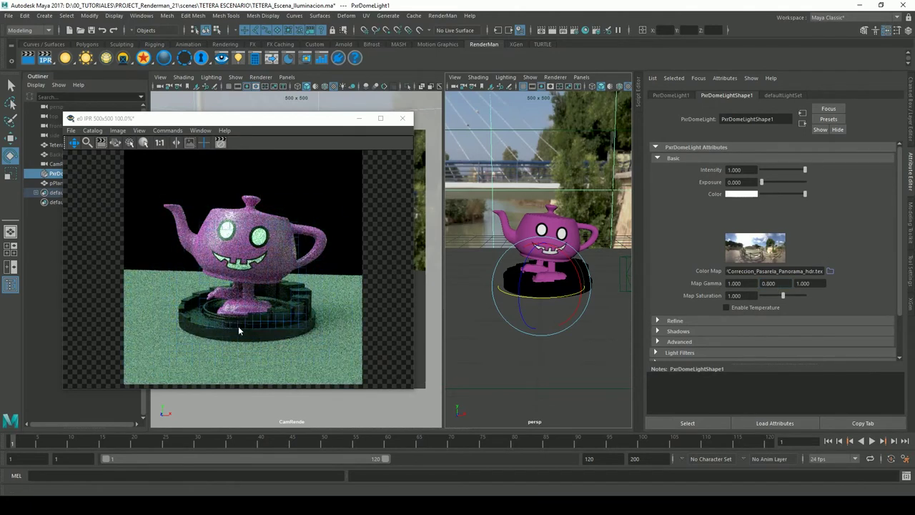
{"action": "left_click", "coordinate": [707, 285]}
{"action": "type", "text": "1"}
{"action": "key", "text": "Return"}
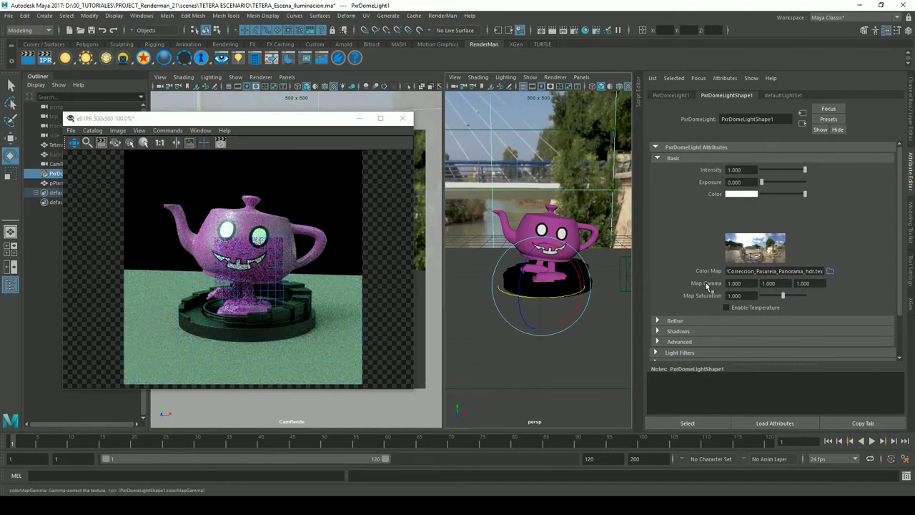
{"action": "key", "text": "Tab"}
{"action": "type", "text": "0.8"}
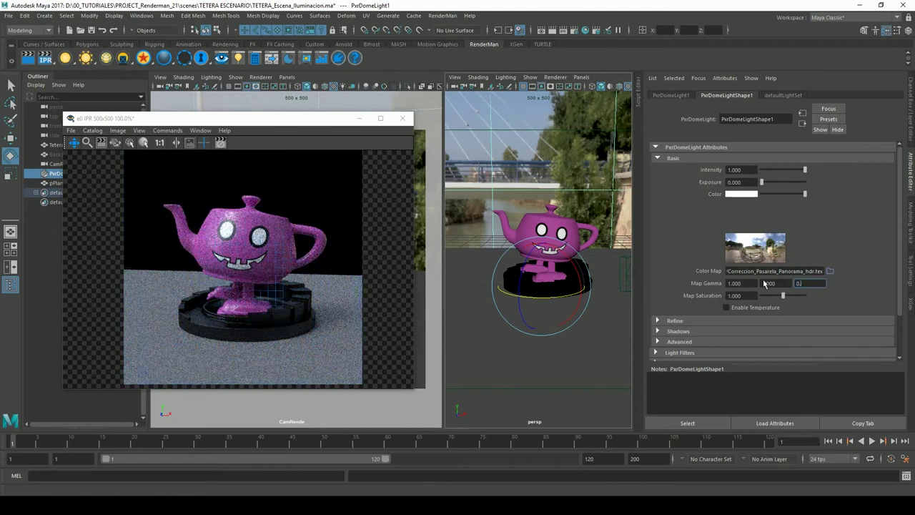
{"action": "key", "text": "Return"}
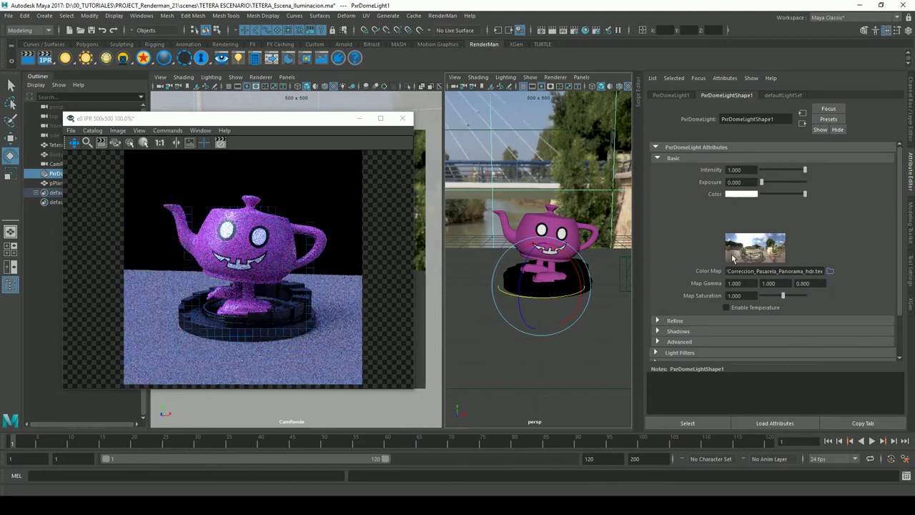
{"action": "type", "text": "1"}
{"action": "key", "text": "Return"}
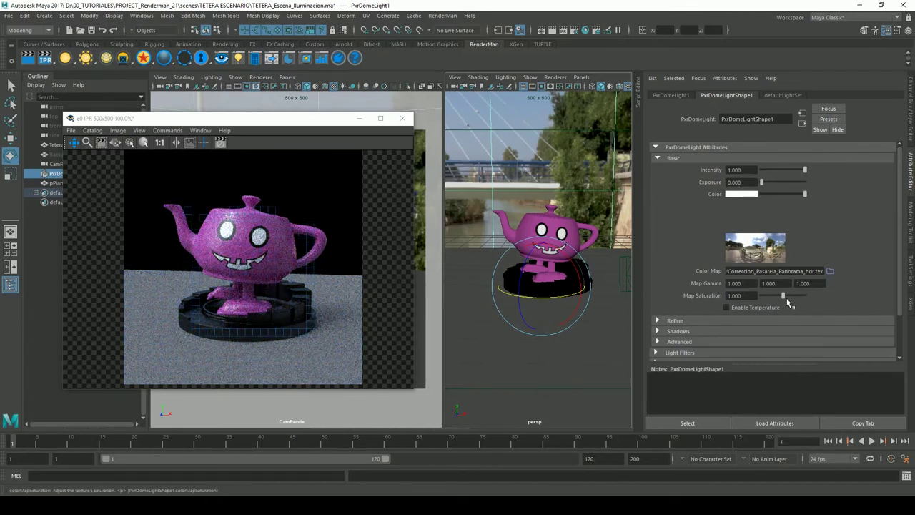
{"action": "left_click_drag", "start_coordinate": [787, 296], "coordinate": [752, 297]}
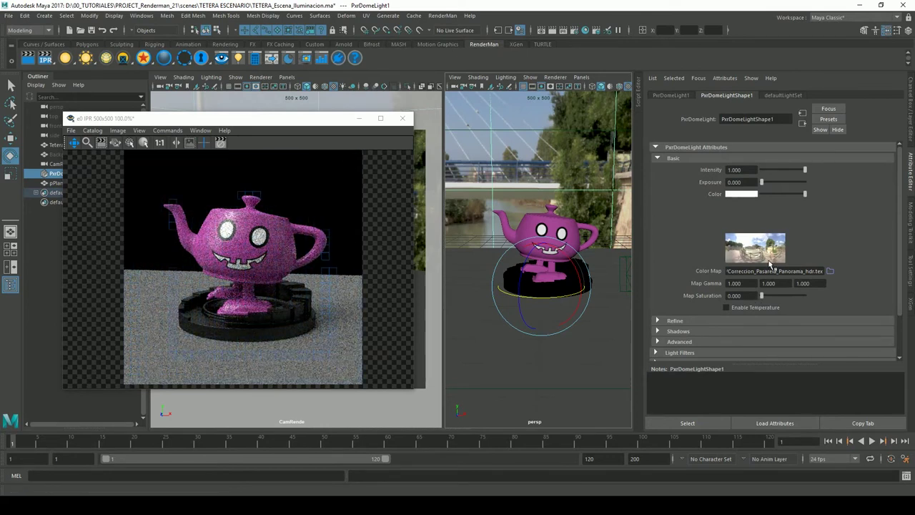
{"action": "left_click_drag", "start_coordinate": [762, 296], "coordinate": [829, 303]}
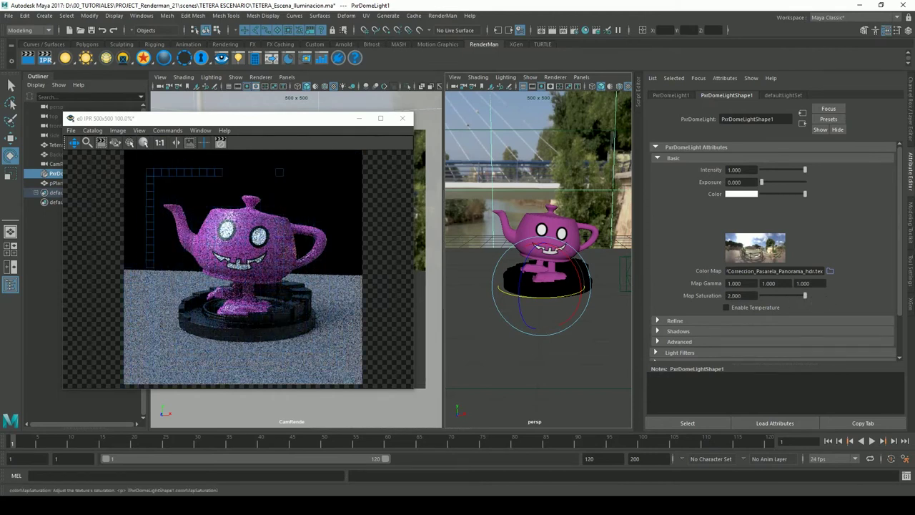
{"action": "left_click", "coordinate": [784, 296]}
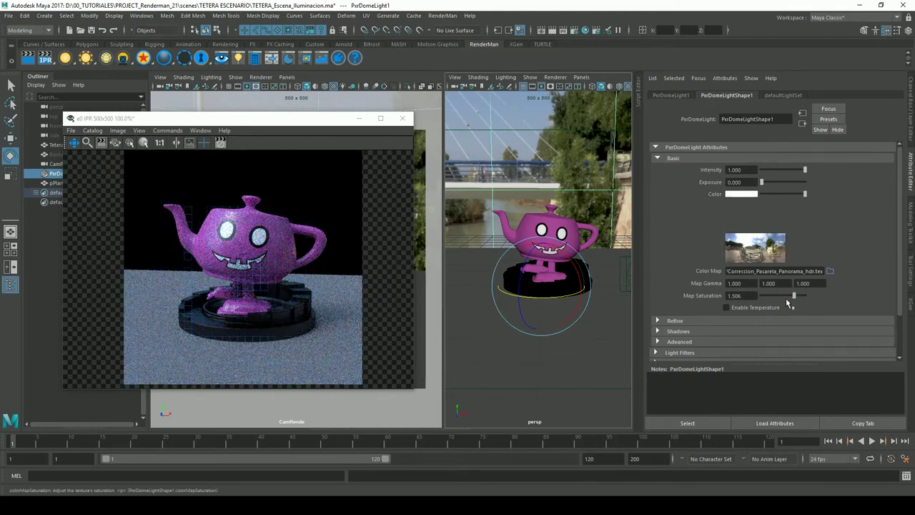
{"action": "type", "text": "1"}
{"action": "key", "text": "Return"}
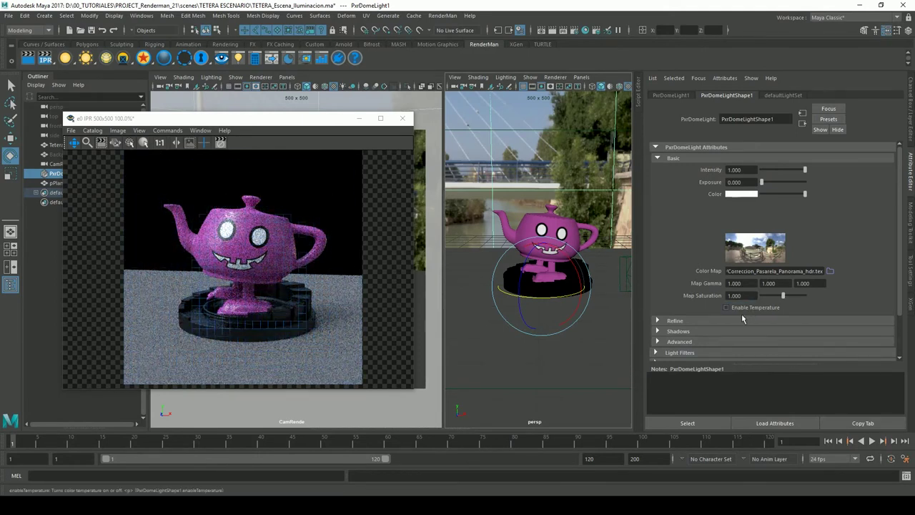
- Test dome light colour temperature around 2921–4607 K in a restarted IPR, then disable it and expand Refine
{"action": "left_click", "coordinate": [744, 308]}
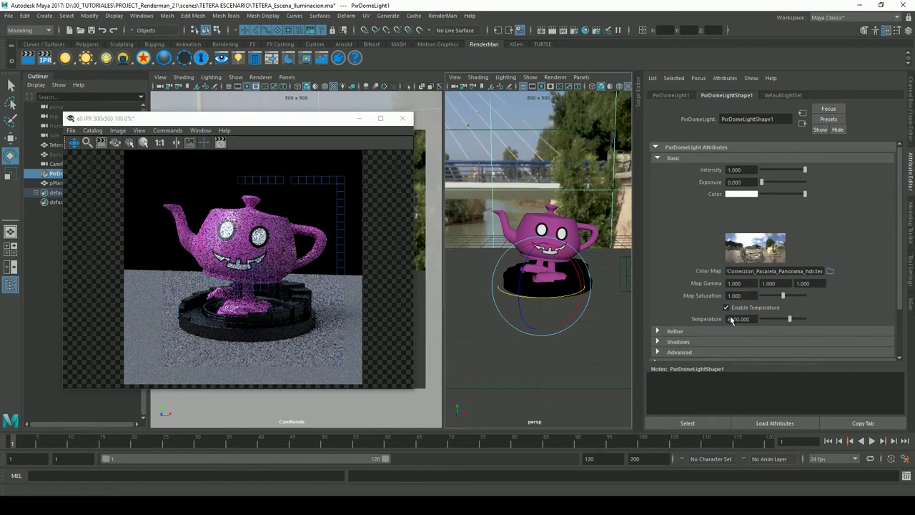
{"action": "left_click", "coordinate": [292, 312]}
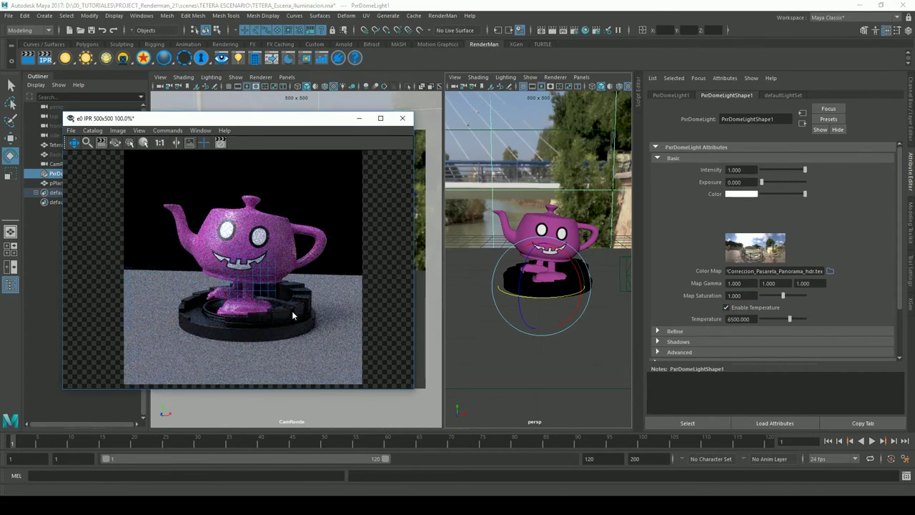
{"action": "left_click", "coordinate": [45, 57]}
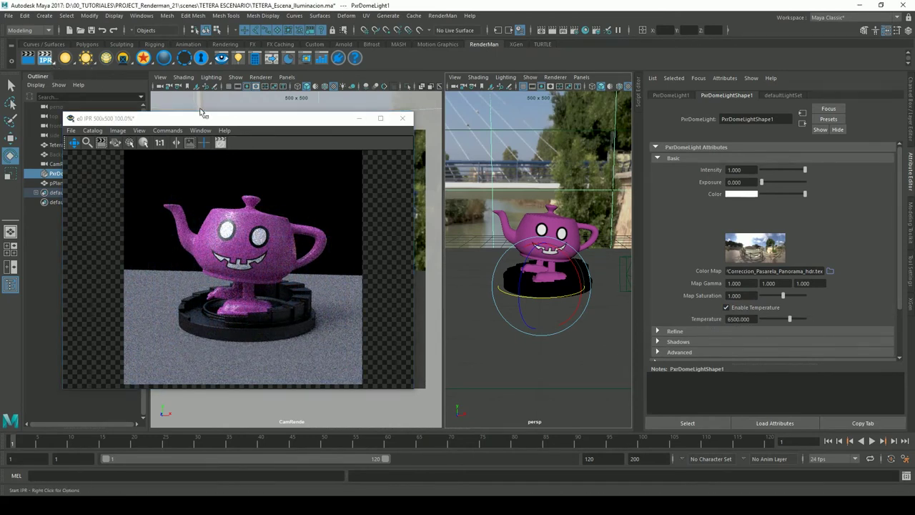
{"action": "left_click", "coordinate": [328, 291]}
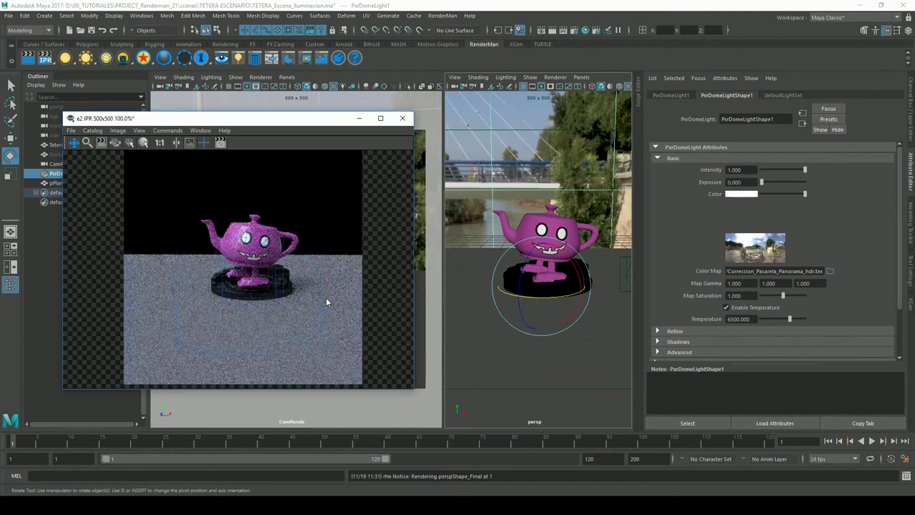
{"action": "left_click_drag", "start_coordinate": [793, 319], "coordinate": [784, 320]}
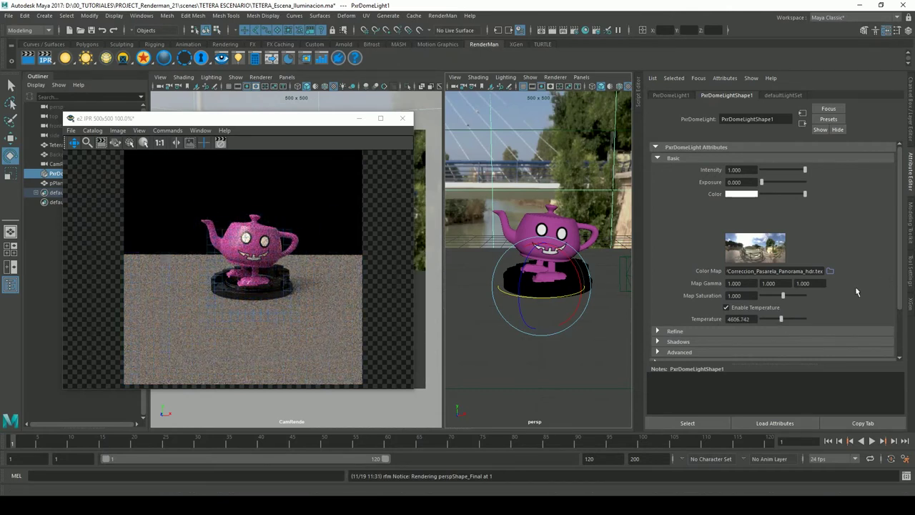
{"action": "left_click", "coordinate": [341, 290]}
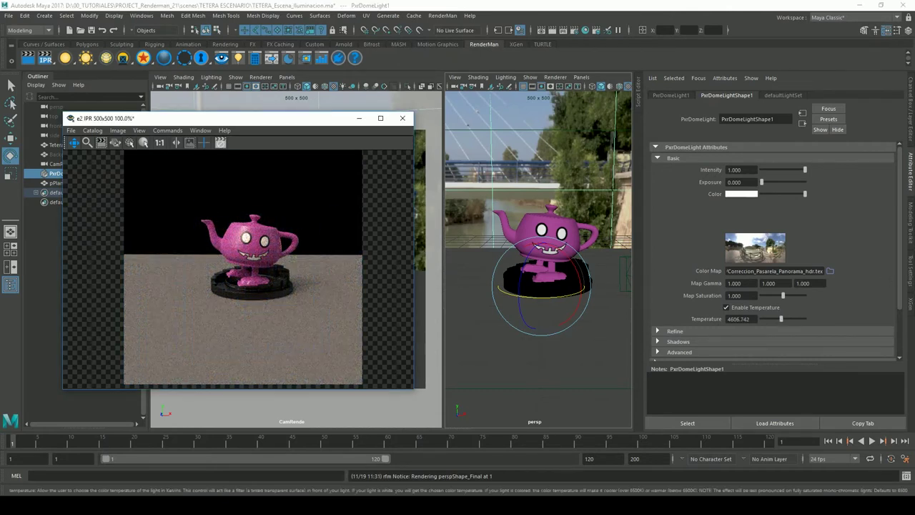
{"action": "left_click", "coordinate": [726, 307]}
{"action": "left_click", "coordinate": [679, 322]}
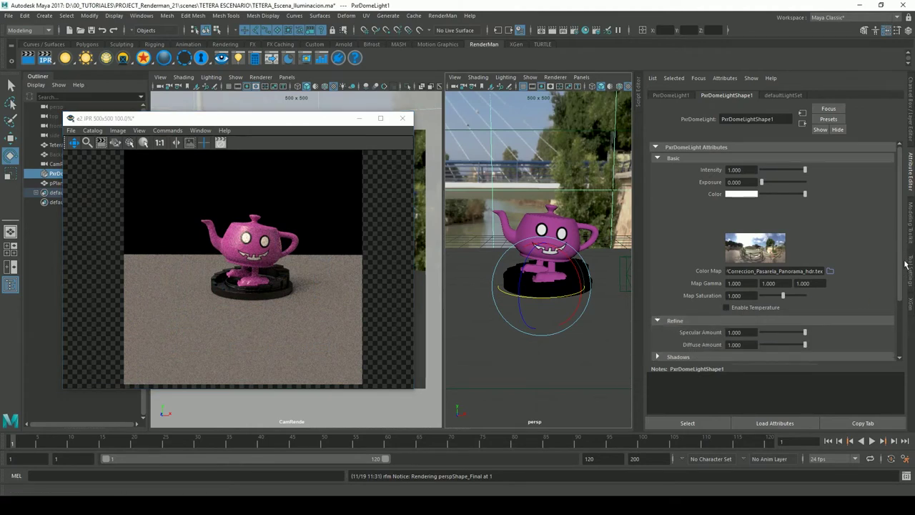
- Select PxrDomeLight1, collapse Node Behavior, UUID and Extra Attributes, and turn off Camera Visibility
{"action": "left_click_drag", "start_coordinate": [907, 264], "coordinate": [910, 317]}
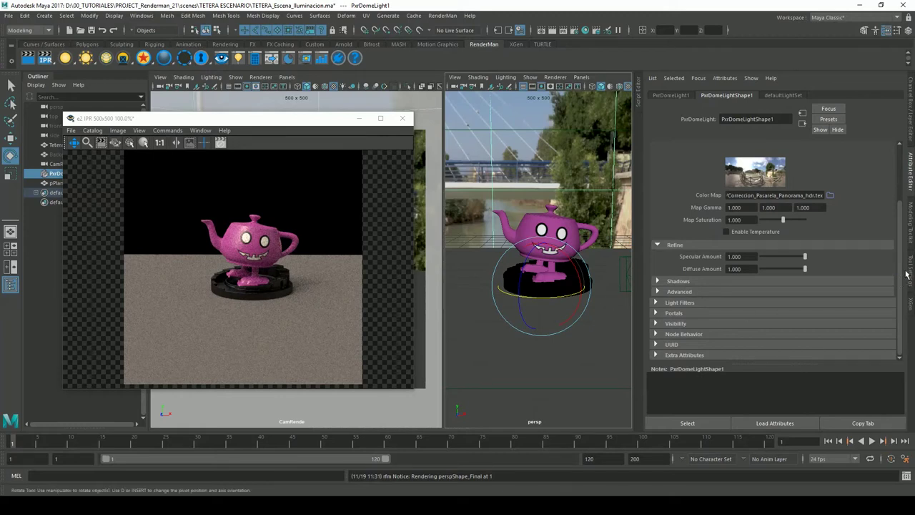
{"action": "left_click_drag", "start_coordinate": [907, 274], "coordinate": [913, 212]}
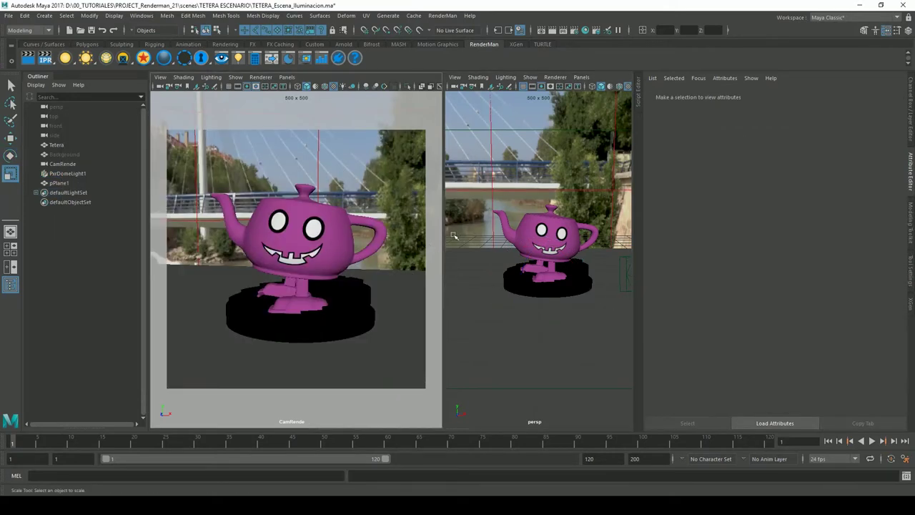
{"action": "left_click", "coordinate": [538, 177]}
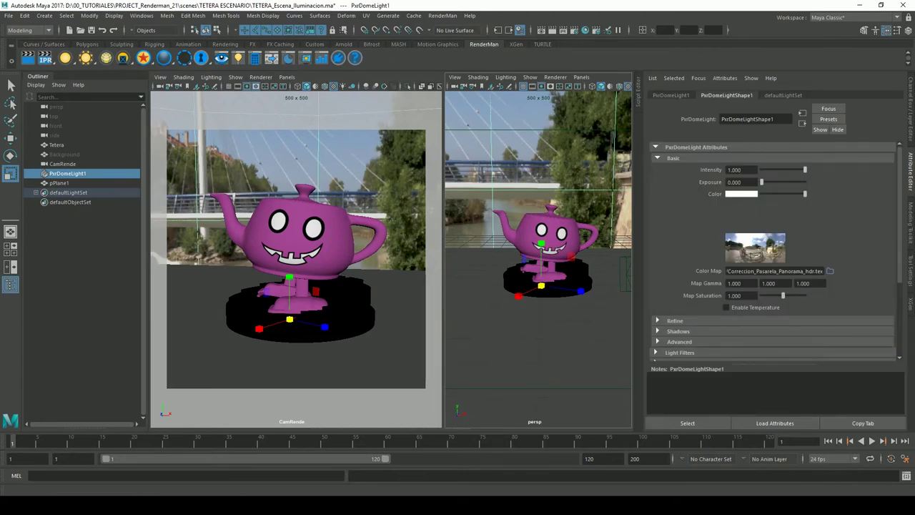
{"action": "left_click", "coordinate": [671, 96]}
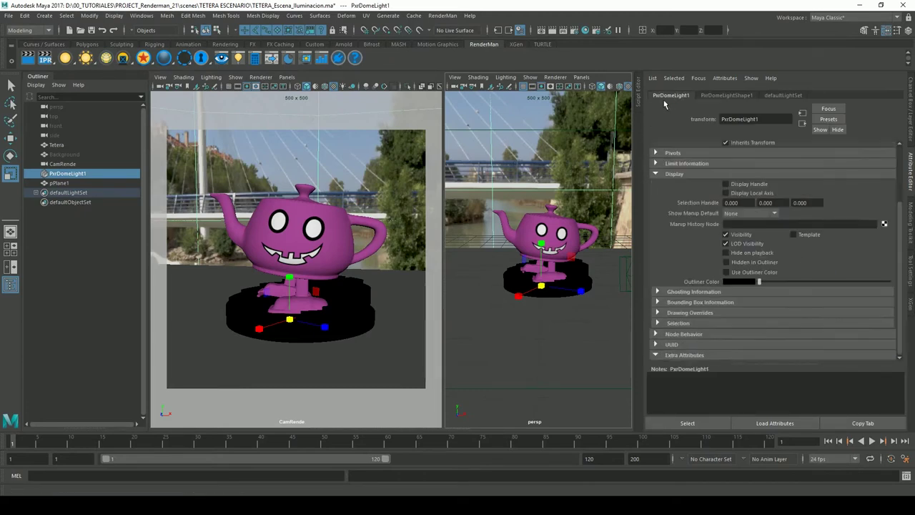
{"action": "left_click", "coordinate": [723, 96]}
{"action": "left_click_drag", "start_coordinate": [899, 213], "coordinate": [899, 281]}
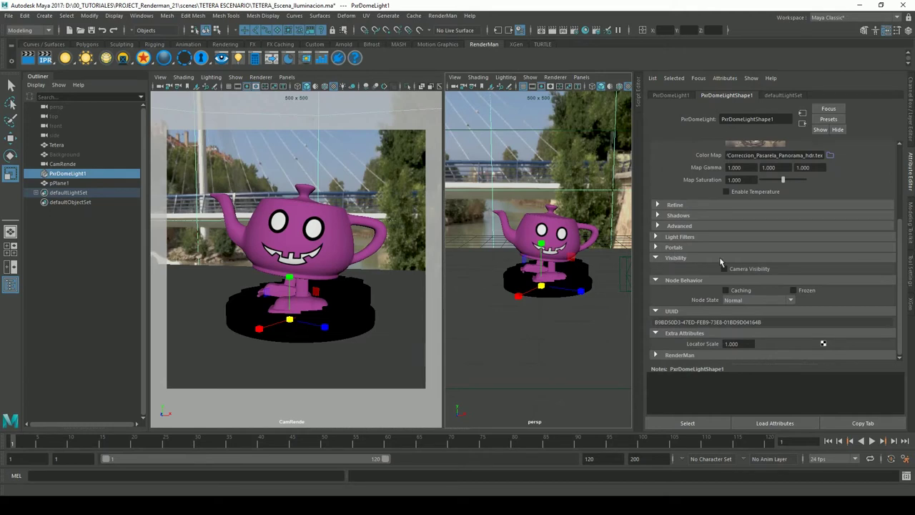
{"action": "left_click", "coordinate": [656, 280]}
{"action": "left_click", "coordinate": [657, 320]}
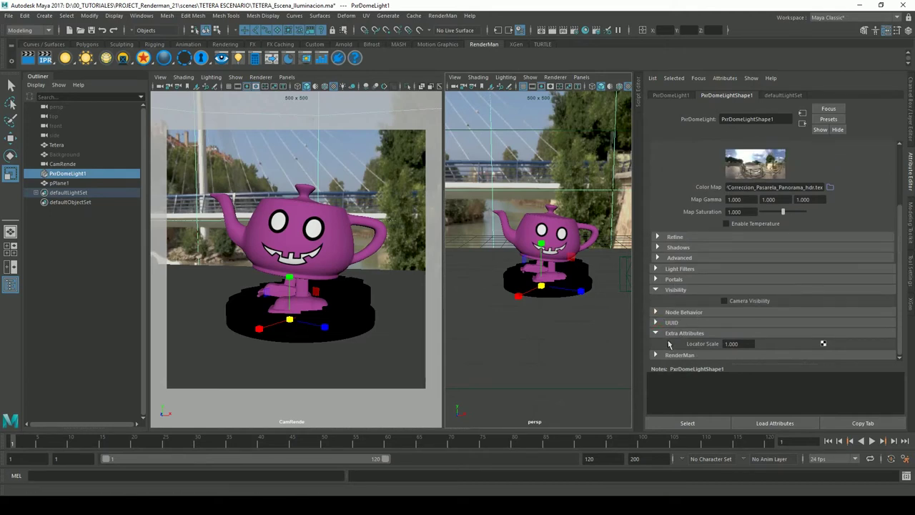
{"action": "left_click", "coordinate": [668, 333]}
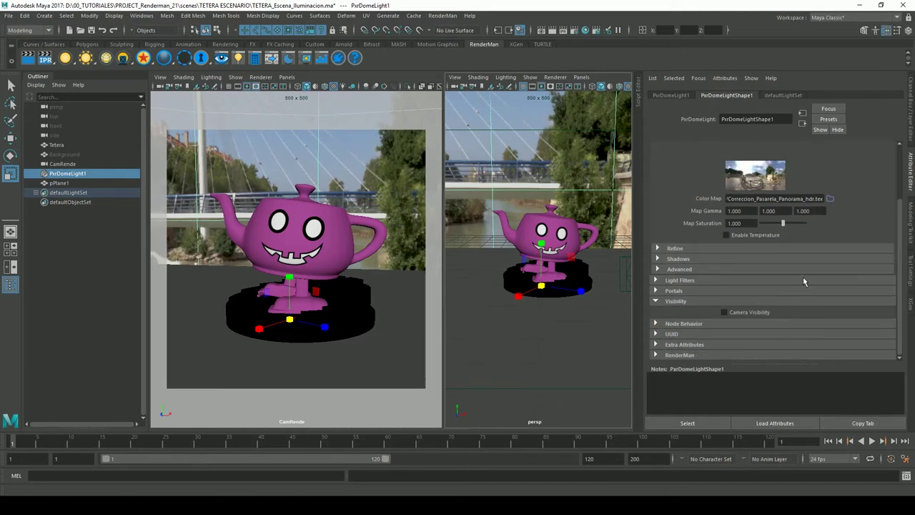
{"action": "left_click", "coordinate": [725, 313]}
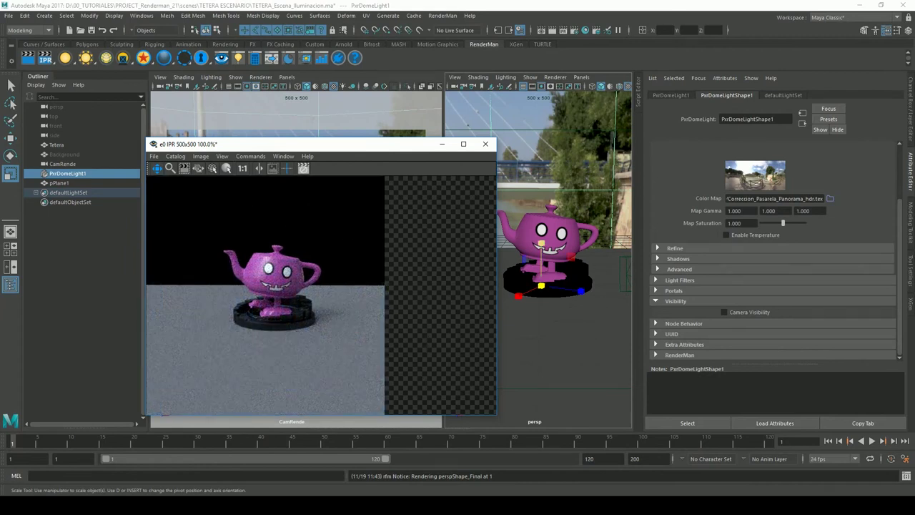
- Turn the dome light's Camera Visibility back on, then close the IPR window and discard the session
{"action": "left_click", "coordinate": [748, 314]}
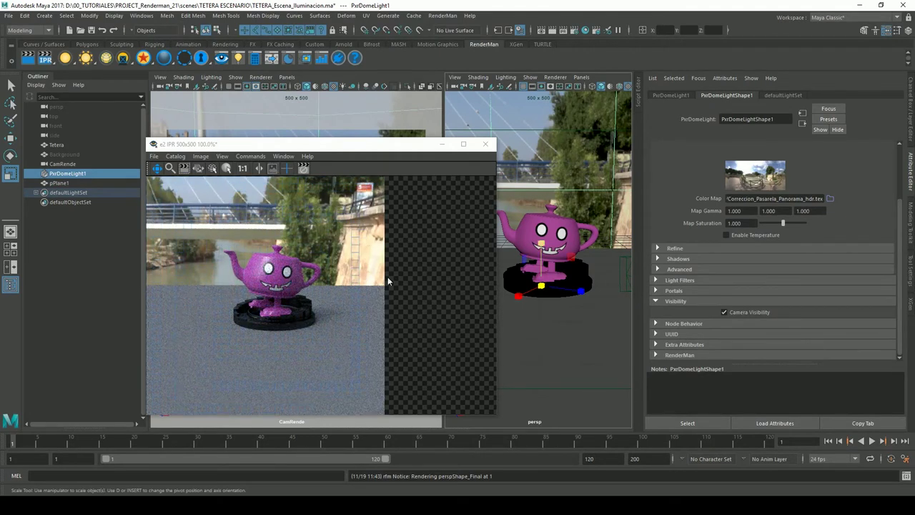
{"action": "left_click", "coordinate": [373, 298]}
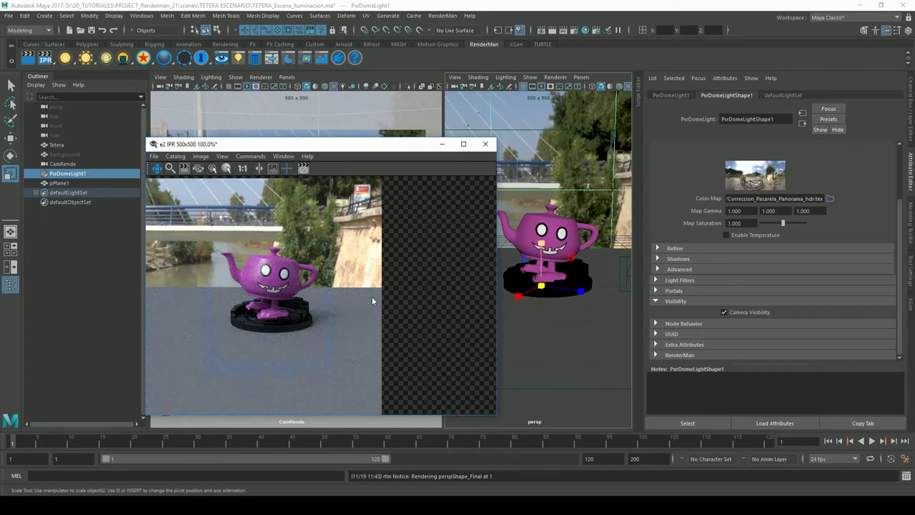
{"action": "left_click_drag", "start_coordinate": [395, 148], "coordinate": [417, 156]}
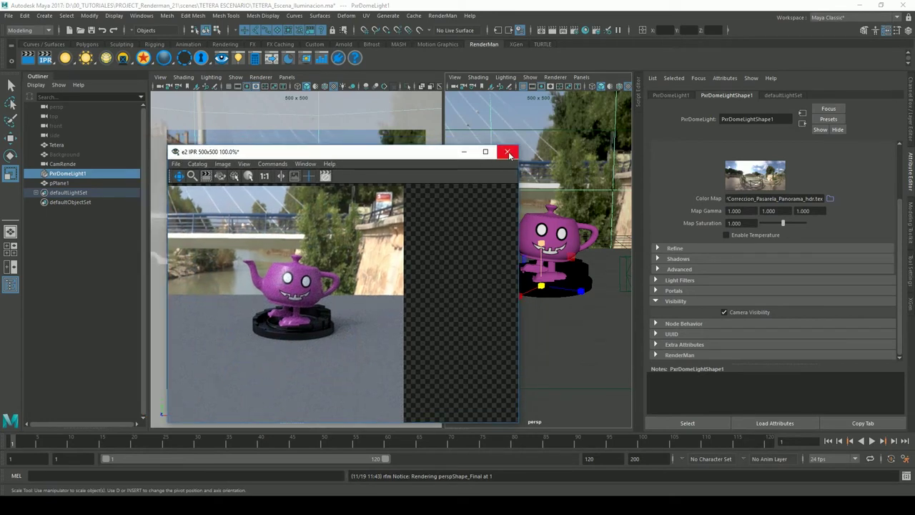
{"action": "left_click", "coordinate": [507, 152]}
{"action": "left_click", "coordinate": [481, 268]}
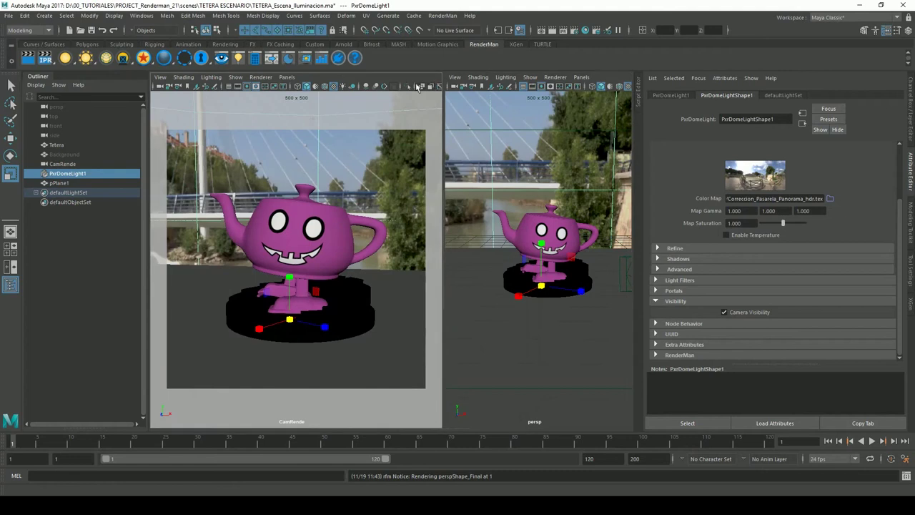
- Add a small polygon sphere upper right of the teapot with a PxrSurface at Diffuse Gain 0
{"action": "left_click", "coordinate": [45, 16]}
{"action": "mouse_move", "coordinate": [73, 49]}
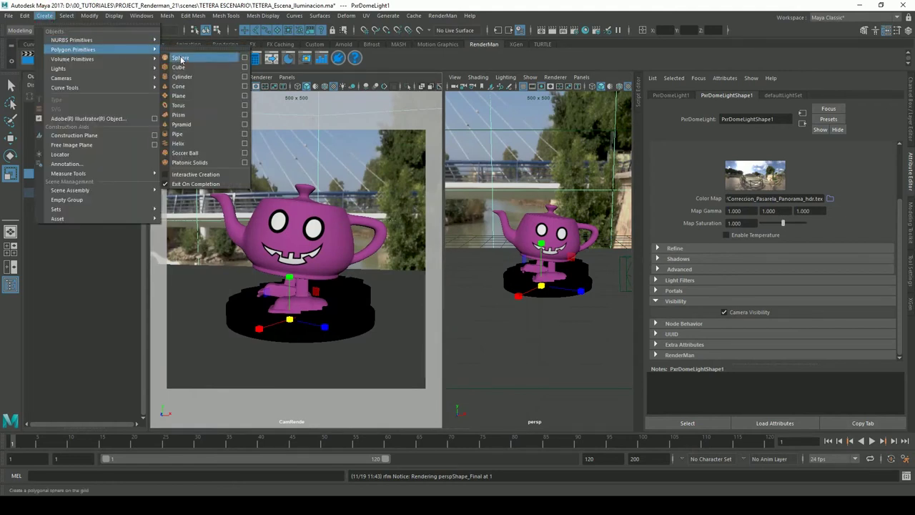
{"action": "left_click", "coordinate": [180, 57]}
{"action": "left_click_drag", "start_coordinate": [293, 323], "coordinate": [219, 324]}
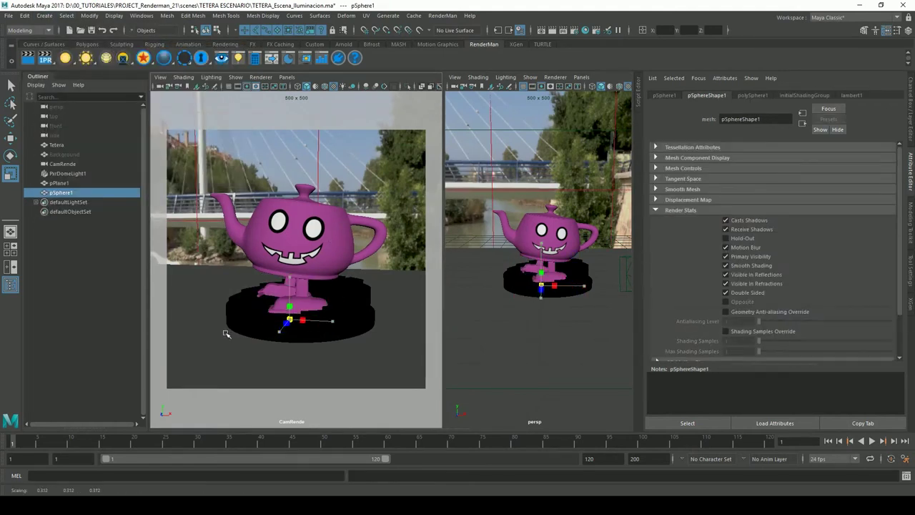
{"action": "left_click", "coordinate": [10, 137]}
{"action": "left_click_drag", "start_coordinate": [289, 286], "coordinate": [289, 133]}
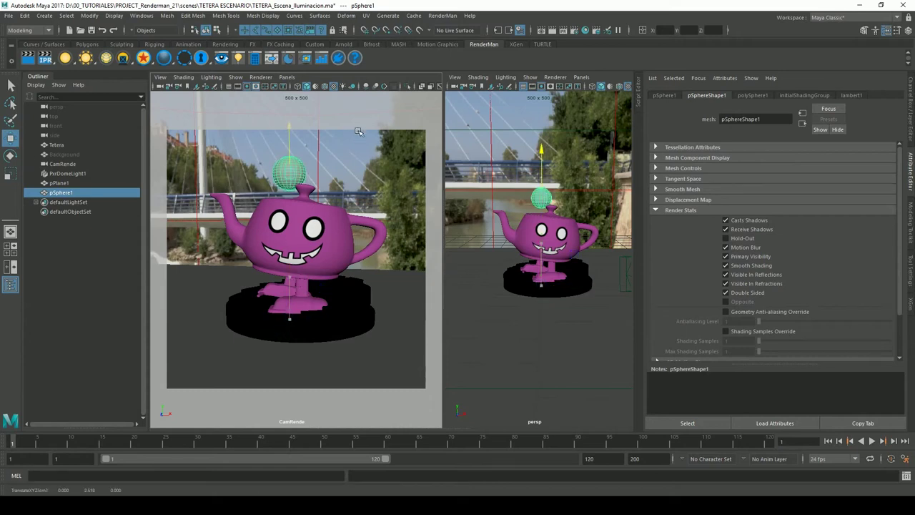
{"action": "left_click_drag", "start_coordinate": [348, 171], "coordinate": [444, 170]}
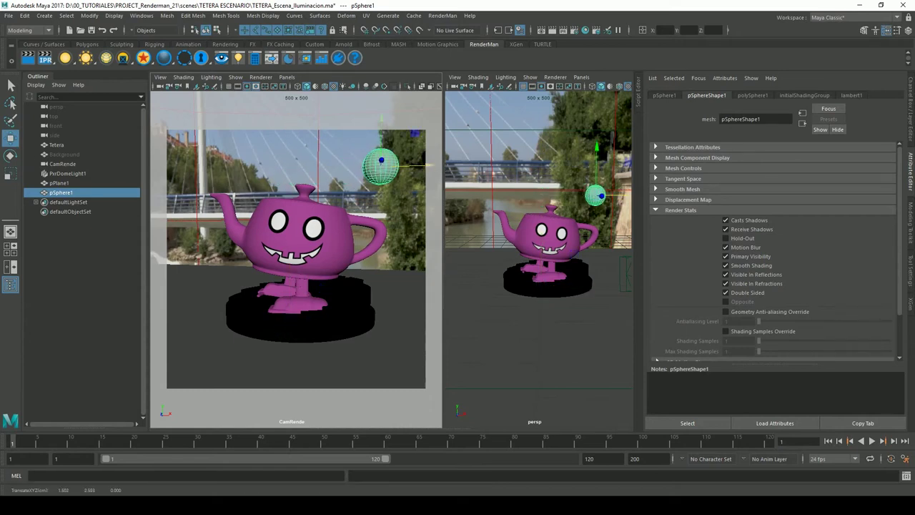
{"action": "left_click", "coordinate": [144, 58]}
{"action": "mouse_move", "coordinate": [786, 217]}
{"action": "left_mouse_down"}
{"action": "mouse_move", "coordinate": [758, 217]}
{"action": "mouse_move", "coordinate": [758, 227]}
{"action": "left_mouse_up"}
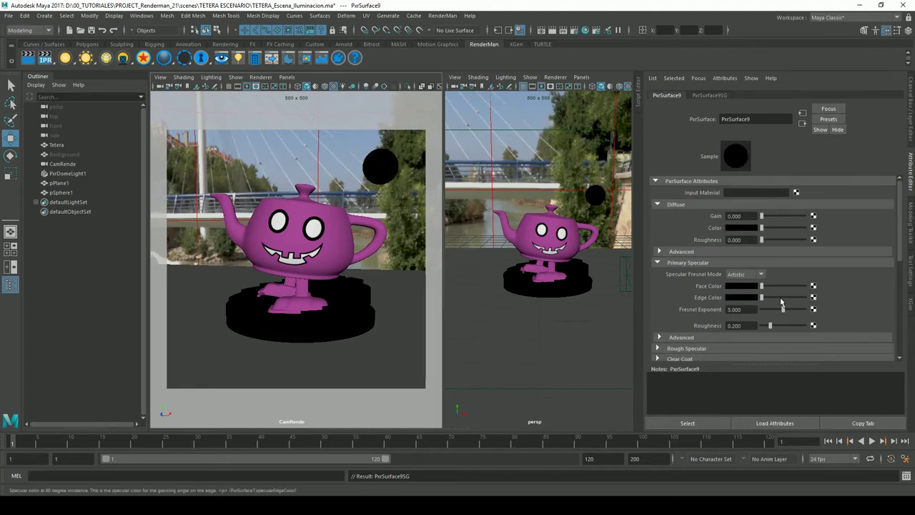
- Give the sphere white specular face color and roughness 0, trying Physical Fresnel before settling on Artistic
{"action": "left_click_drag", "start_coordinate": [762, 286], "coordinate": [815, 287]}
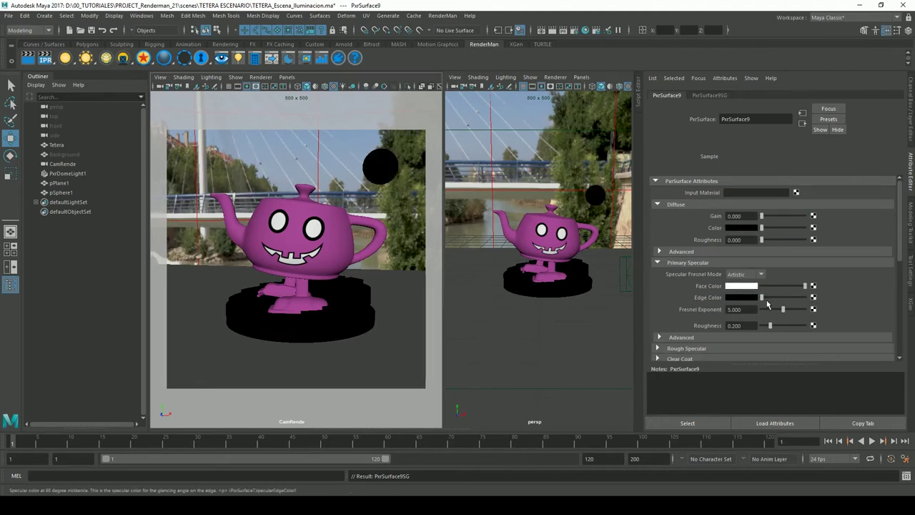
{"action": "left_click", "coordinate": [754, 274]}
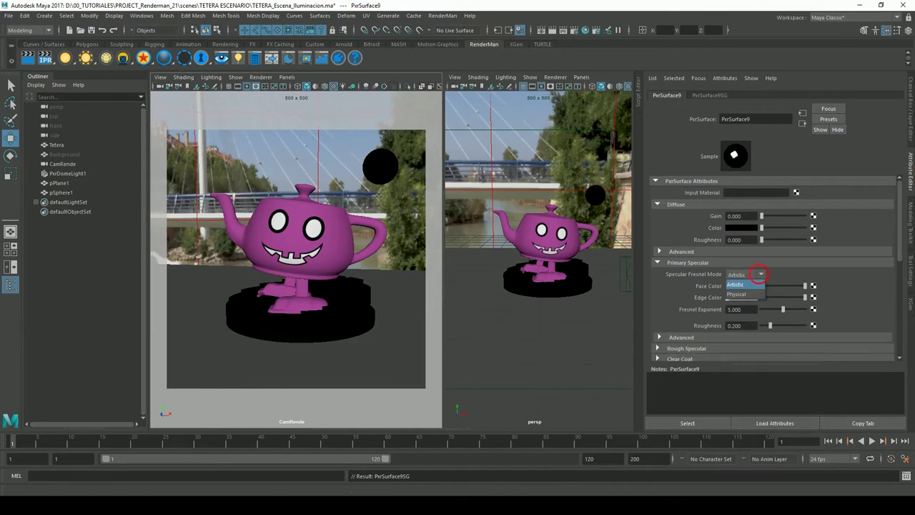
{"action": "left_click", "coordinate": [747, 296]}
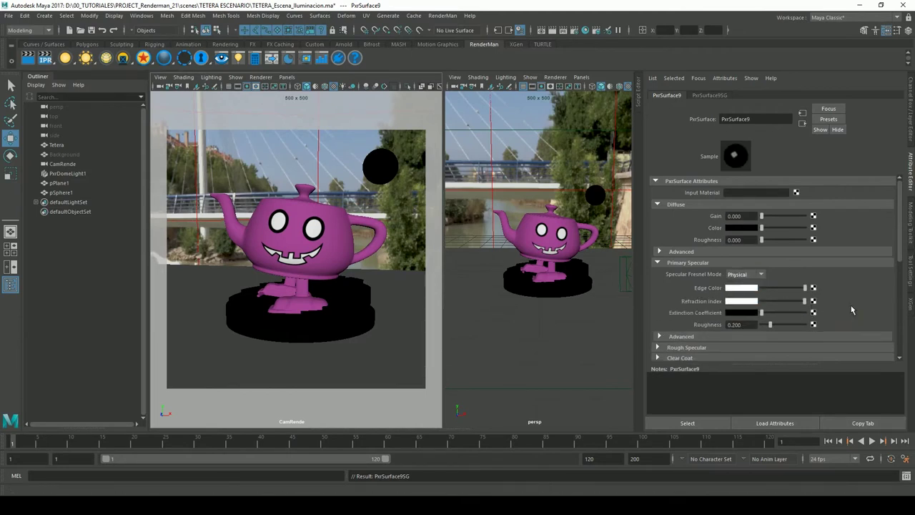
{"action": "left_click_drag", "start_coordinate": [771, 324], "coordinate": [725, 327]}
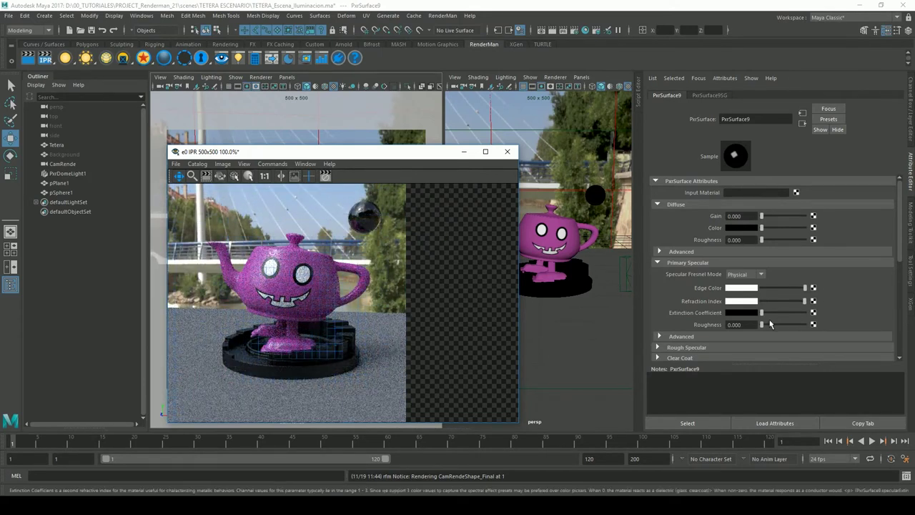
{"action": "mouse_move", "coordinate": [761, 312]}
{"action": "left_mouse_down"}
{"action": "mouse_move", "coordinate": [820, 320]}
{"action": "mouse_move", "coordinate": [761, 313]}
{"action": "mouse_move", "coordinate": [778, 301]}
{"action": "left_mouse_up"}
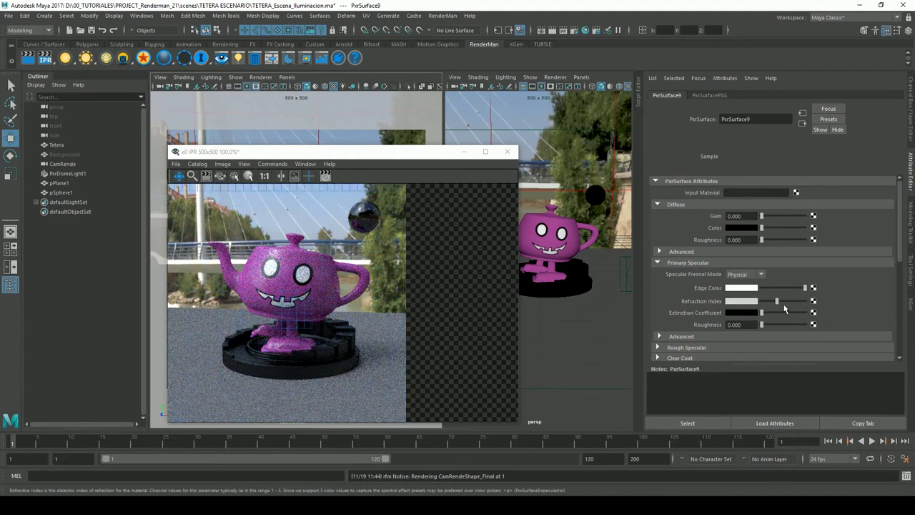
{"action": "left_click", "coordinate": [743, 274]}
{"action": "left_click", "coordinate": [741, 287]}
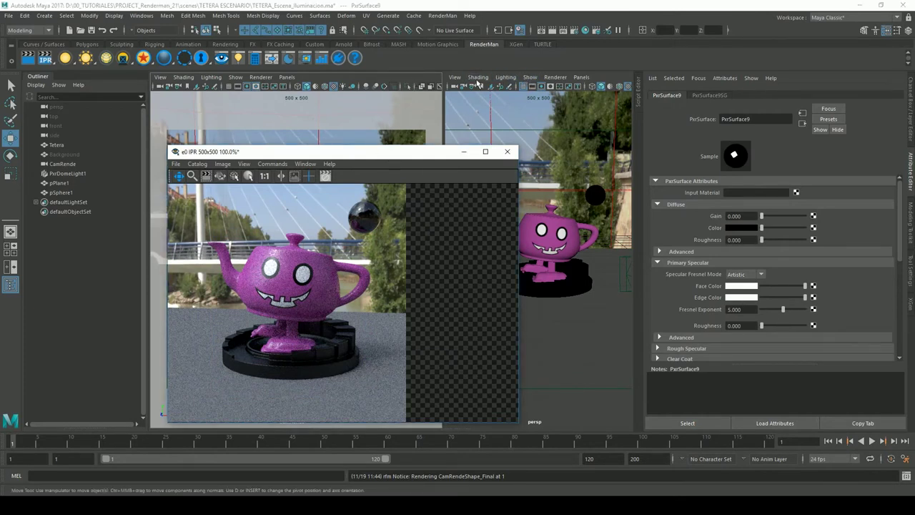
- Restart the IPR render to see the chrome sphere, then select PxrDomeLight1
{"action": "left_click", "coordinate": [564, 31]}
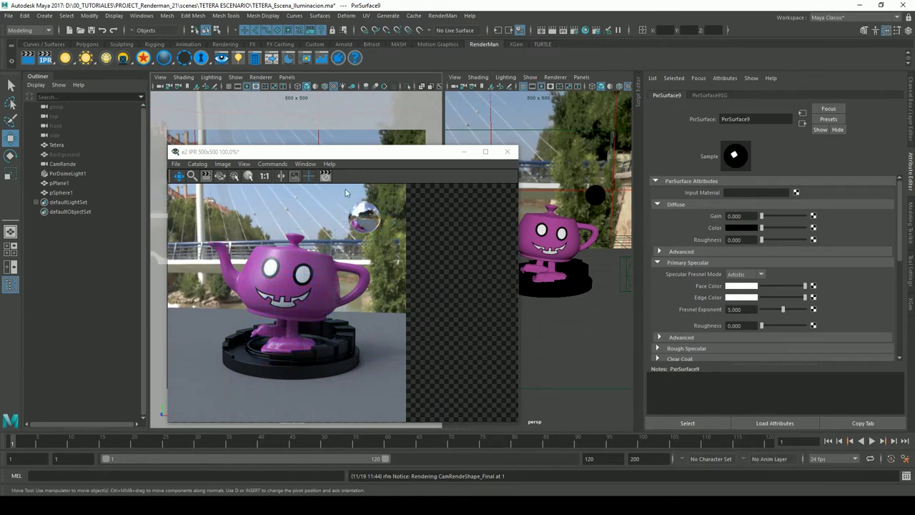
{"action": "left_click", "coordinate": [465, 302]}
{"action": "left_click", "coordinate": [906, 224]}
{"action": "left_click", "coordinate": [565, 182]}
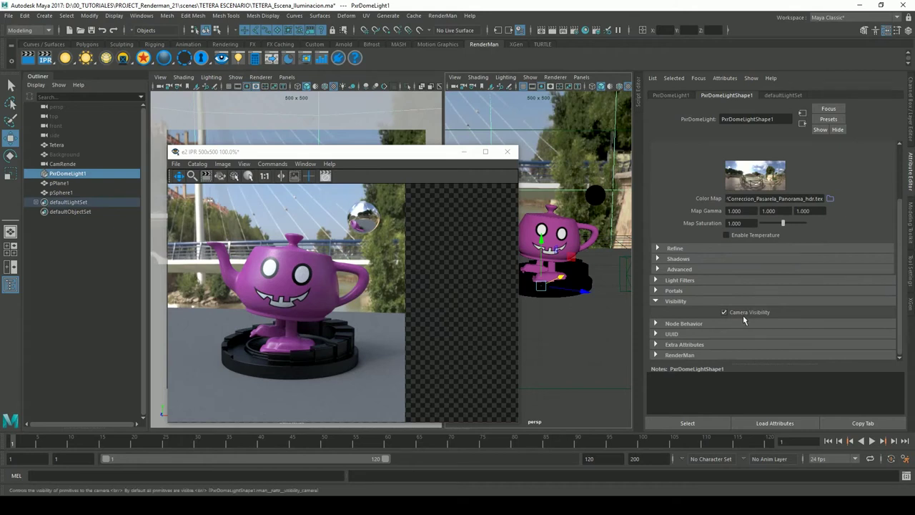
- Uncheck PxrDomeLightShape1's Camera Visibility so the render background turns black
{"action": "left_click", "coordinate": [557, 36]}
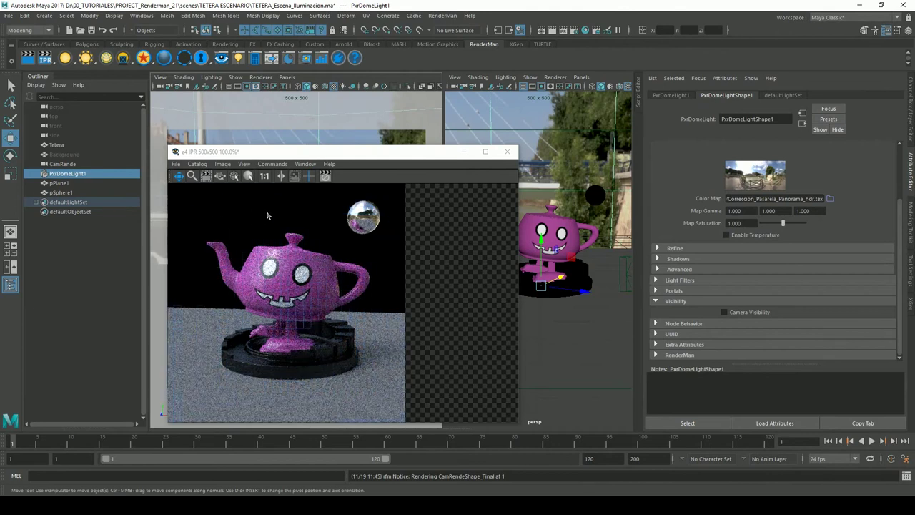
{"action": "left_click_drag", "start_coordinate": [349, 198], "coordinate": [382, 216]}
- Set the dome light's Refine Specular Amount to 0.000 and widen the IPR render window
{"action": "left_click", "coordinate": [354, 244]}
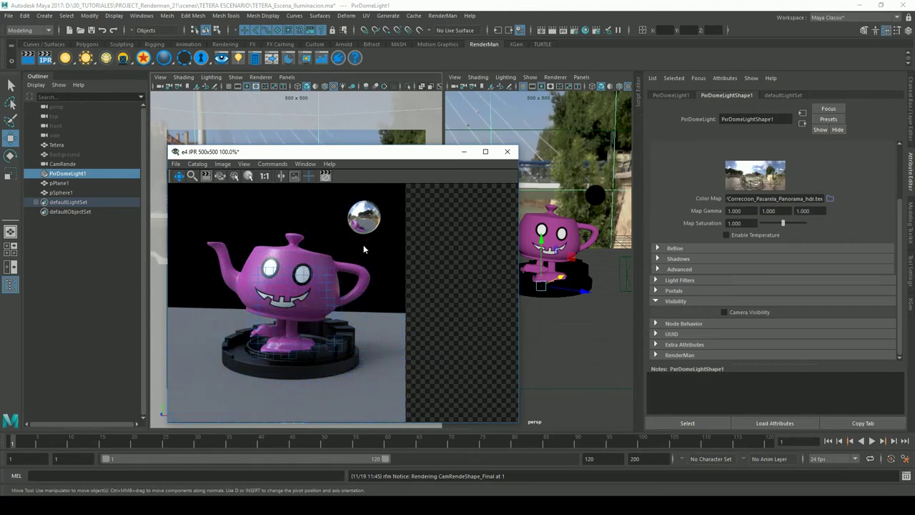
{"action": "left_click_drag", "start_coordinate": [900, 260], "coordinate": [894, 222]}
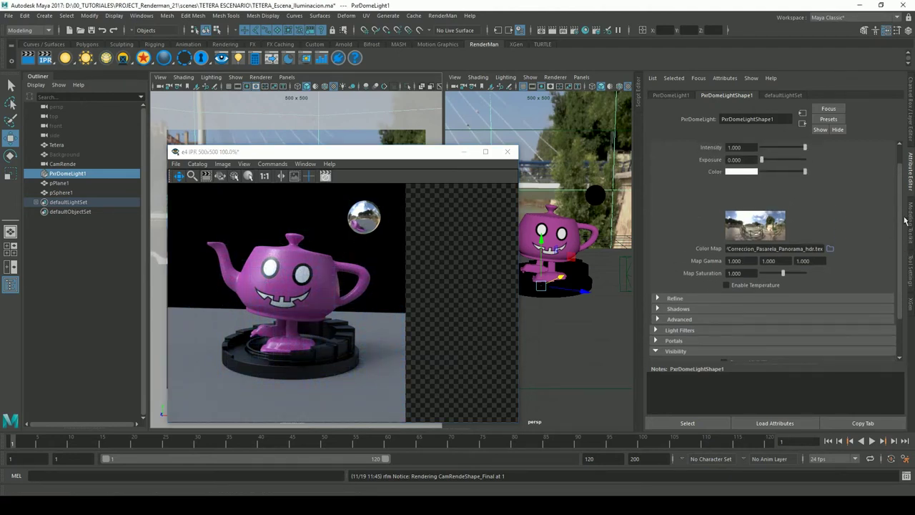
{"action": "left_click", "coordinate": [660, 304]}
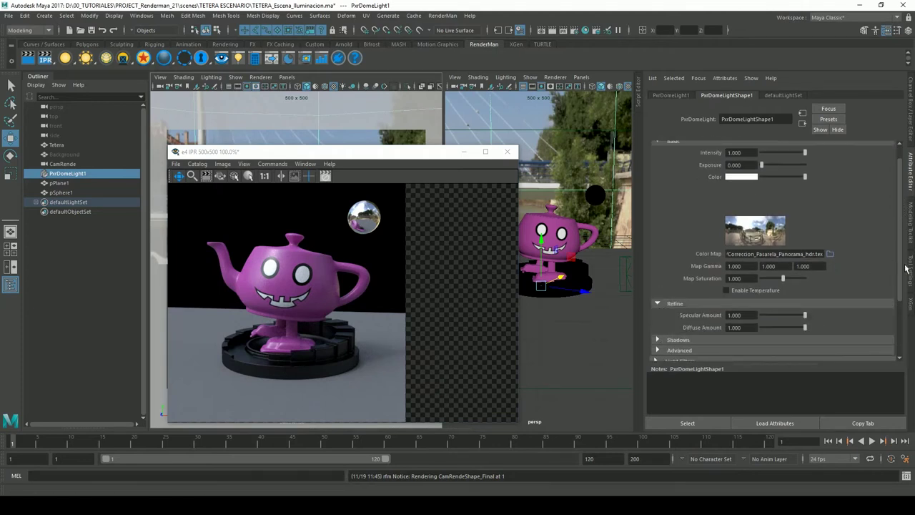
{"action": "scroll", "coordinate": [823, 286], "scroll_direction": "down", "scroll_amount": 2}
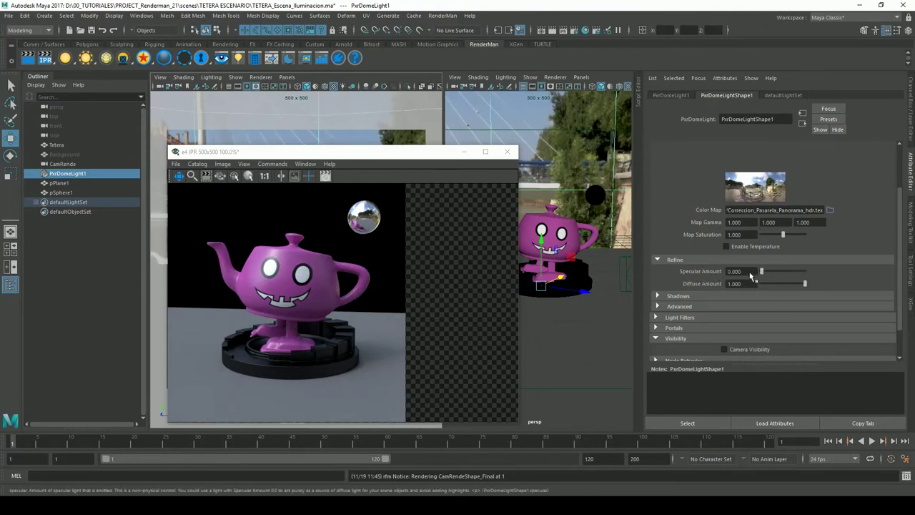
{"action": "left_click", "coordinate": [573, 36]}
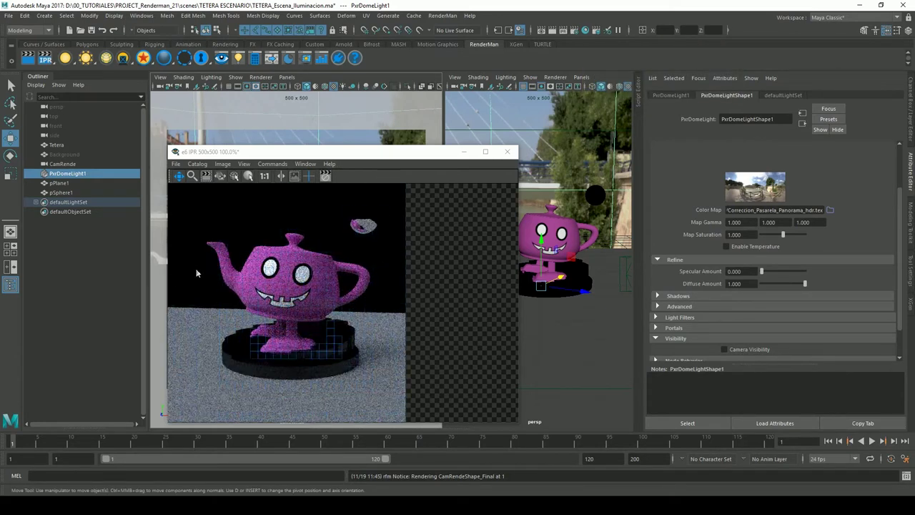
{"action": "left_click_drag", "start_coordinate": [168, 275], "coordinate": [125, 276]}
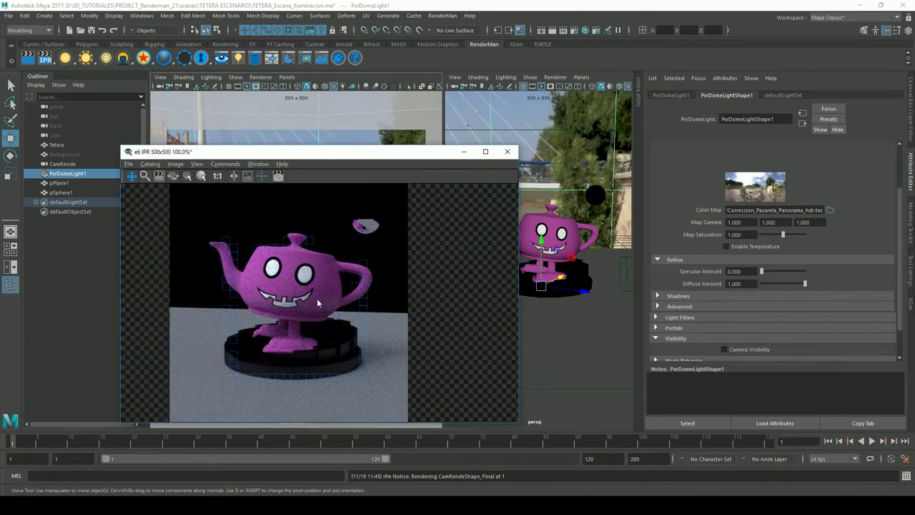
- Open the render Catalog and flip between the latest and earlier chrome-ball renders, ending on the chrome-ball one
{"action": "left_click", "coordinate": [258, 164]}
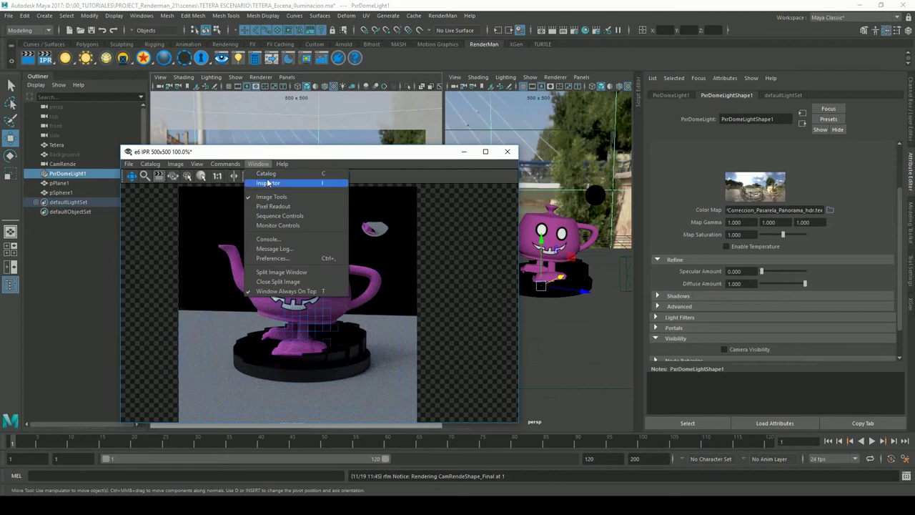
{"action": "left_click", "coordinate": [266, 173]}
{"action": "left_click", "coordinate": [149, 229]}
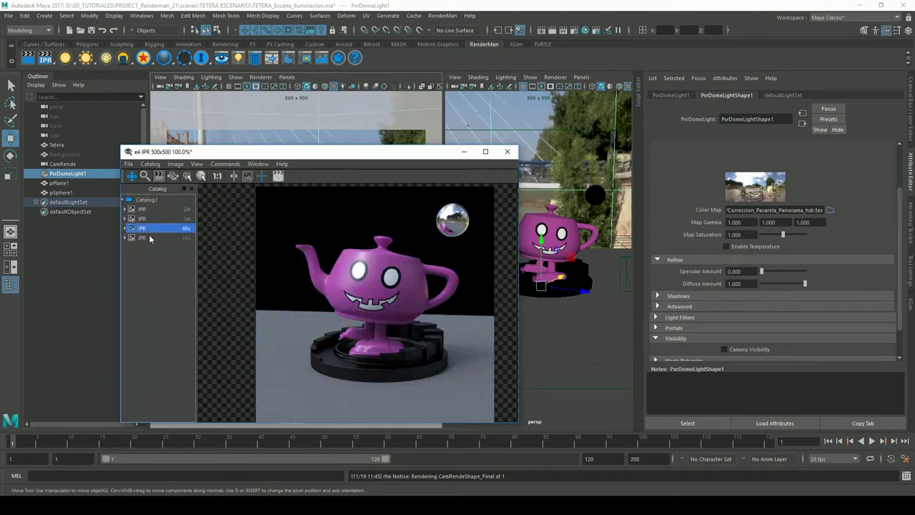
{"action": "left_click", "coordinate": [147, 238]}
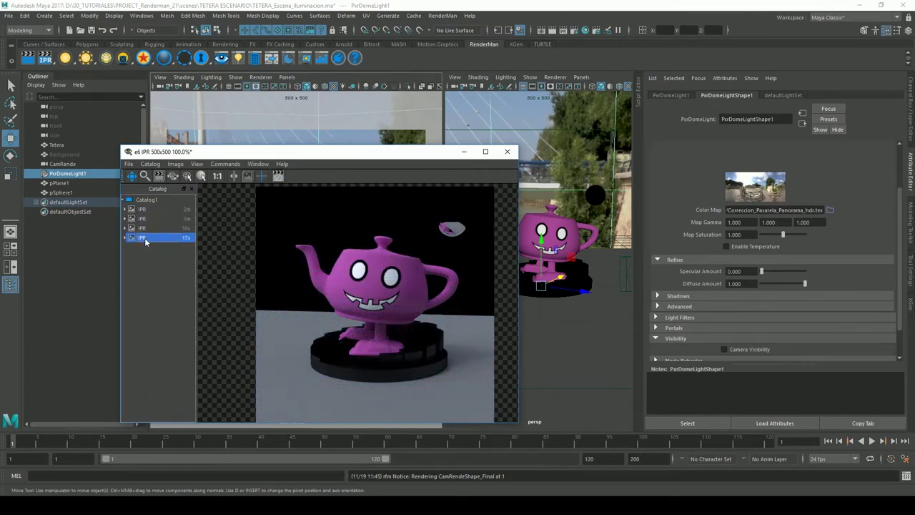
{"action": "left_click", "coordinate": [143, 228]}
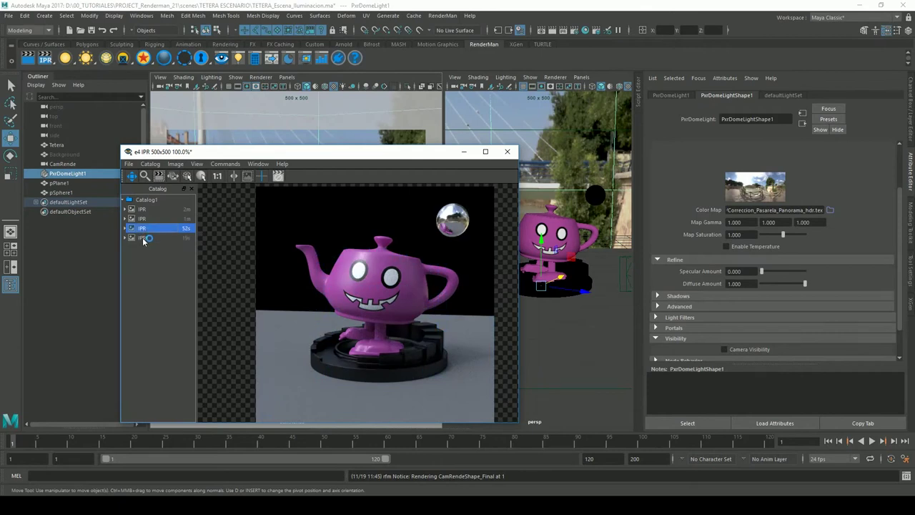
{"action": "left_click", "coordinate": [142, 239]}
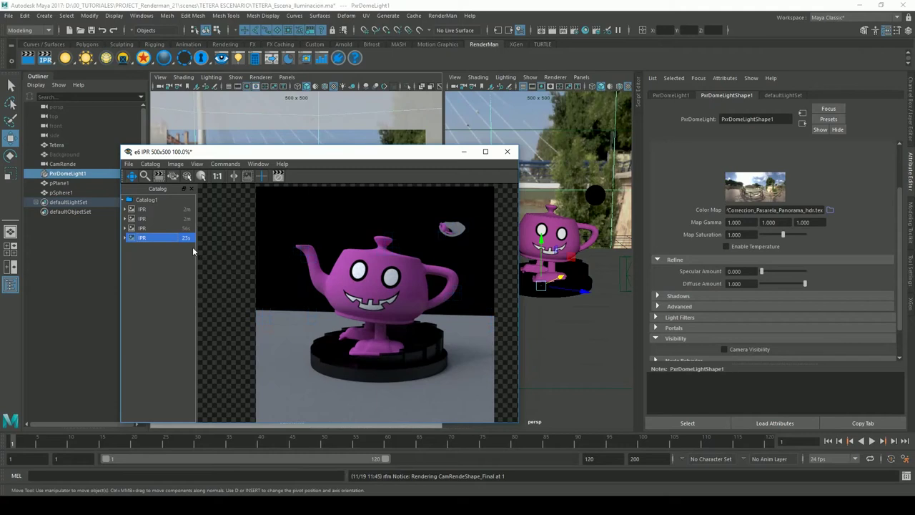
{"action": "left_click", "coordinate": [150, 229]}
{"action": "left_click", "coordinate": [158, 238]}
{"action": "left_click", "coordinate": [143, 228]}
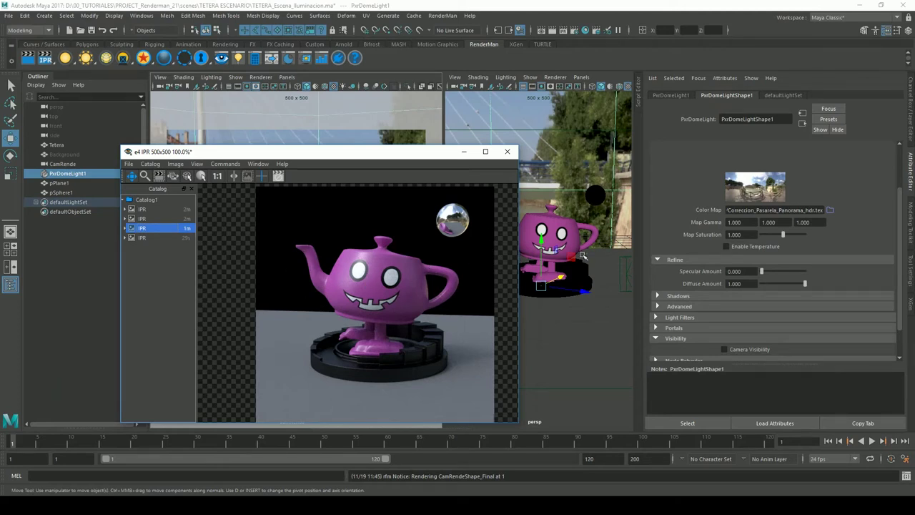
- Add a PxrDiskLight to the scene and close the IPR window, discarding the session
{"action": "left_click_drag", "start_coordinate": [418, 152], "coordinate": [386, 146]}
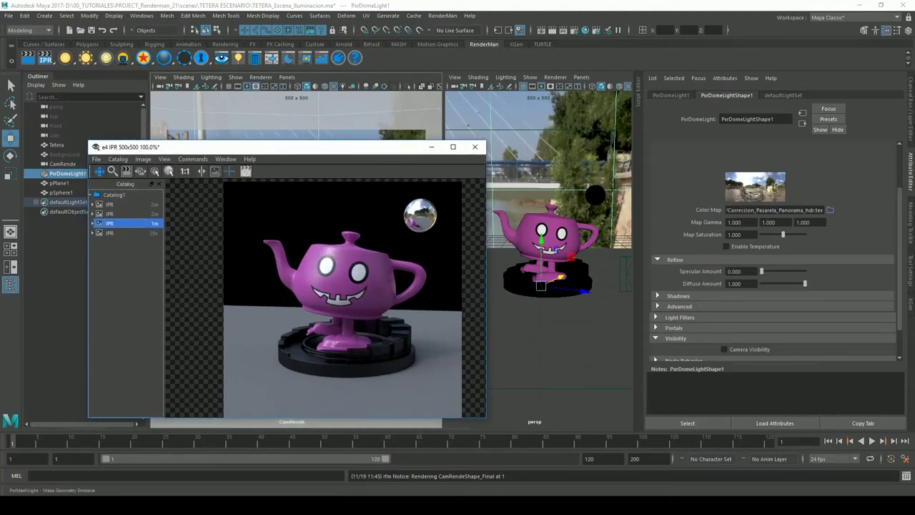
{"action": "left_click", "coordinate": [398, 230]}
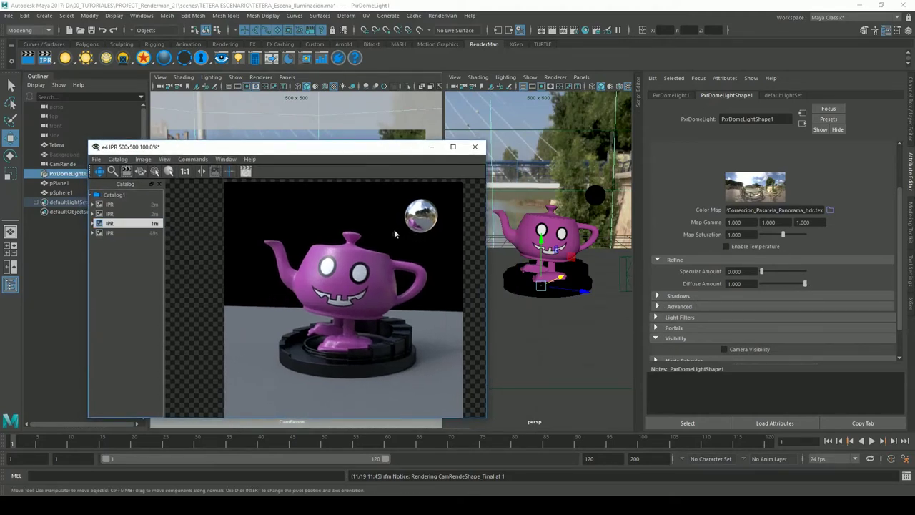
{"action": "left_click", "coordinate": [43, 15]}
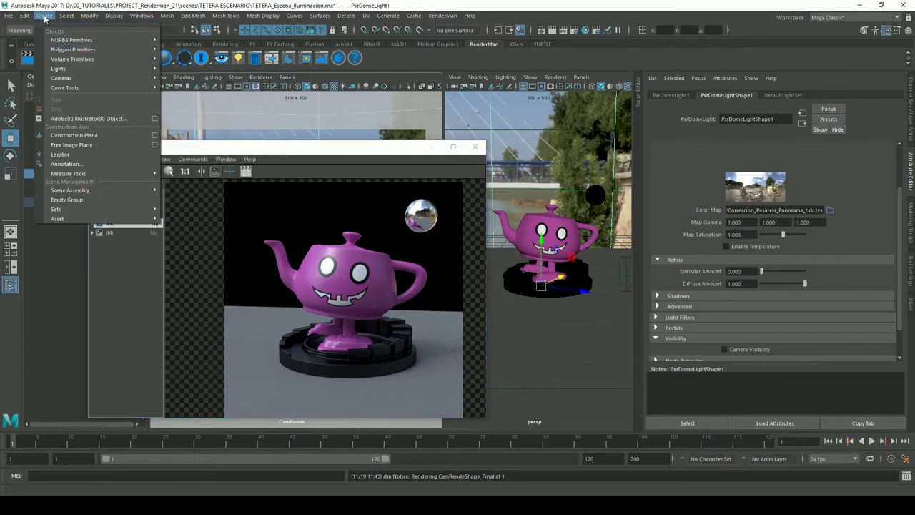
{"action": "right_click", "coordinate": [65, 59]}
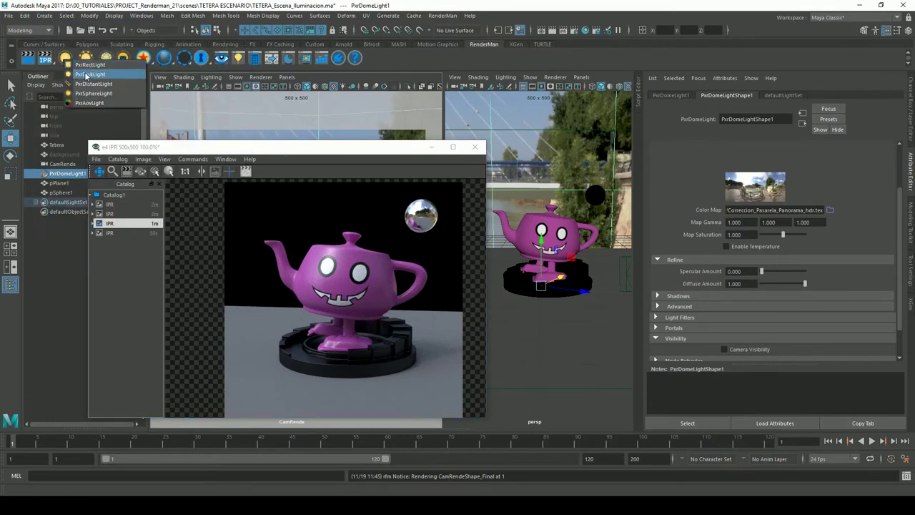
{"action": "left_click", "coordinate": [89, 74]}
{"action": "left_click", "coordinate": [477, 146]}
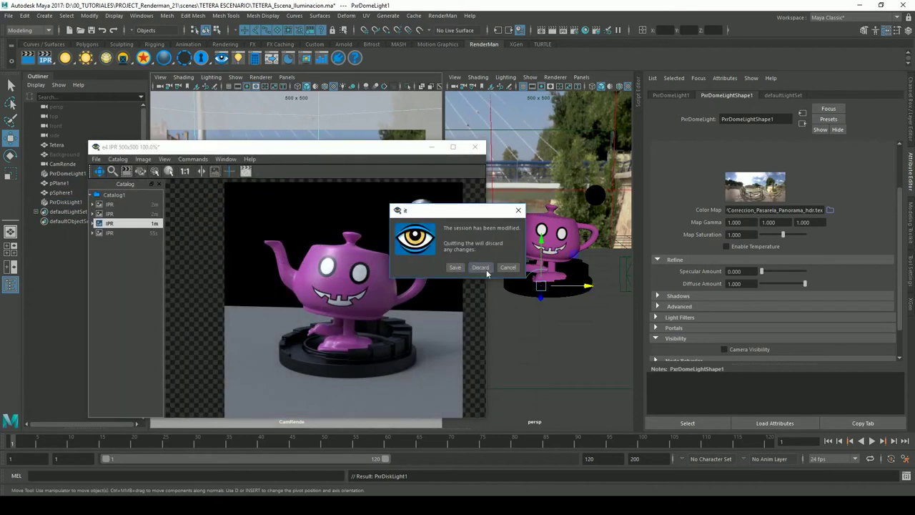
{"action": "left_click", "coordinate": [486, 269]}
- Move and rotate the disk light so it sits beside the teapot, angled toward it
{"action": "left_click_drag", "start_coordinate": [293, 283], "coordinate": [293, 158]}
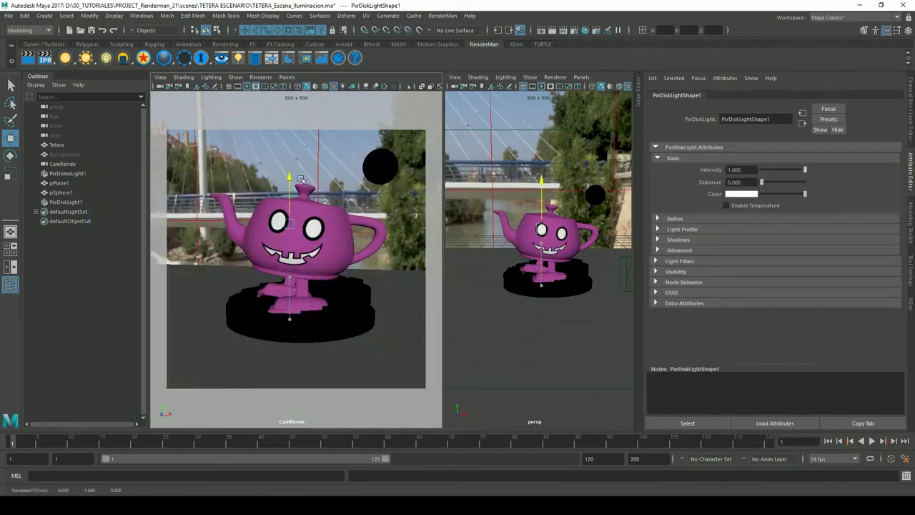
{"action": "mouse_move", "coordinate": [530, 272]}
{"action": "left_mouse_down", "text": "alt"}
{"action": "mouse_move", "coordinate": [573, 281]}
{"action": "mouse_move", "coordinate": [558, 265]}
{"action": "mouse_move", "coordinate": [601, 357]}
{"action": "mouse_move", "coordinate": [557, 334]}
{"action": "left_mouse_up", "text": "alt"}
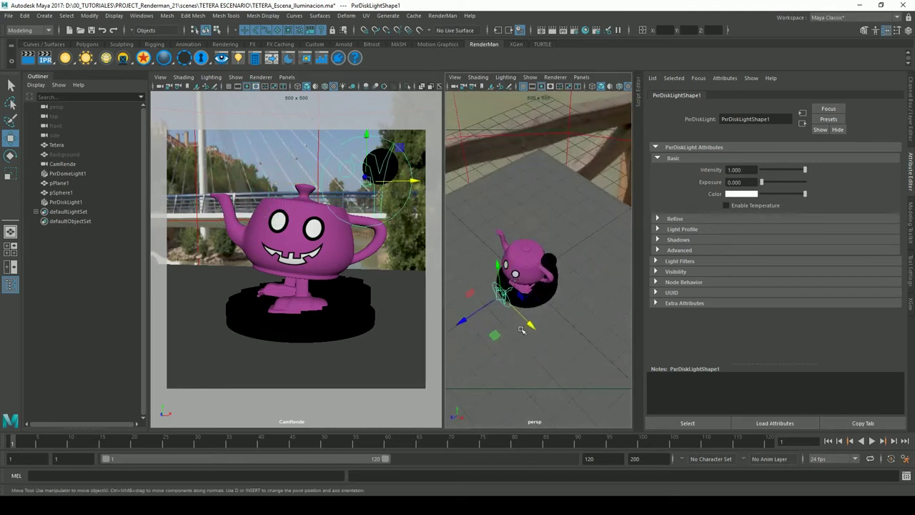
{"action": "key", "text": "e"}
{"action": "mouse_move", "coordinate": [510, 340]}
{"action": "left_mouse_down"}
{"action": "mouse_move", "coordinate": [495, 323]}
{"action": "mouse_move", "coordinate": [501, 300]}
{"action": "left_mouse_up"}
{"action": "left_click", "coordinate": [11, 138]}
{"action": "left_click_drag", "start_coordinate": [465, 255], "coordinate": [491, 270]}
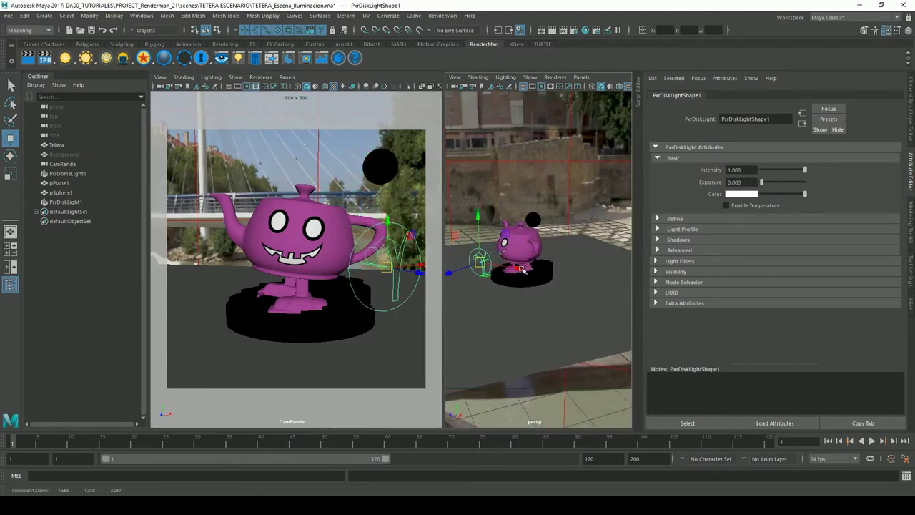
- Set the disk light's Intensity to 5 and Exposure to 2
{"action": "double_click", "coordinate": [741, 170]}
{"action": "type", "text": "5"}
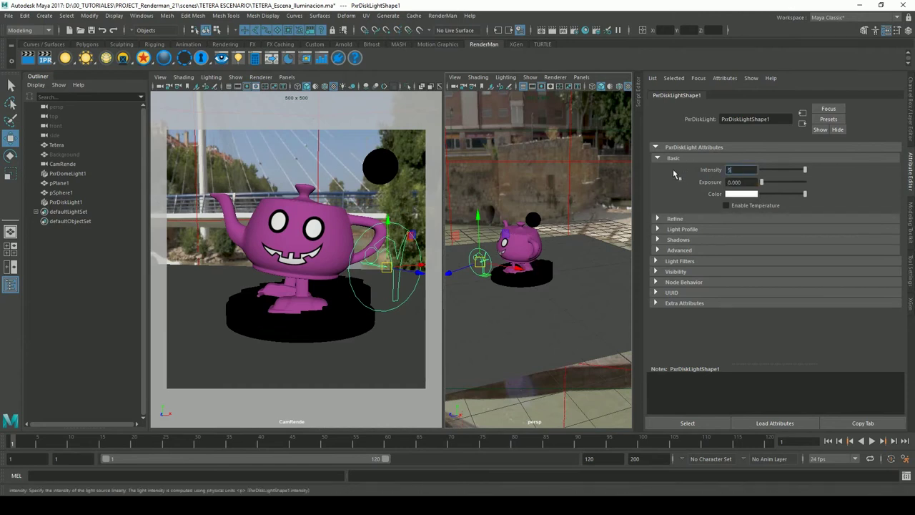
{"action": "key", "text": "Tab"}
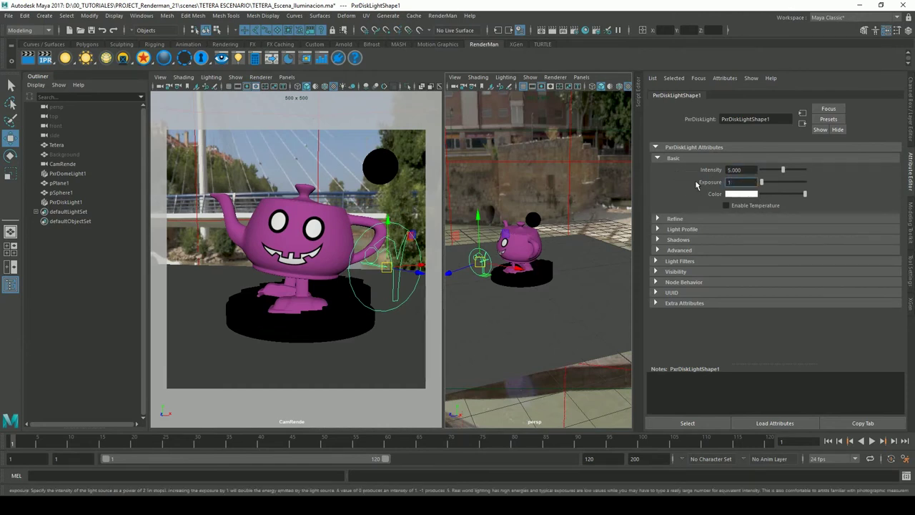
{"action": "type", "text": "2.000"}
{"action": "key", "text": "Return"}
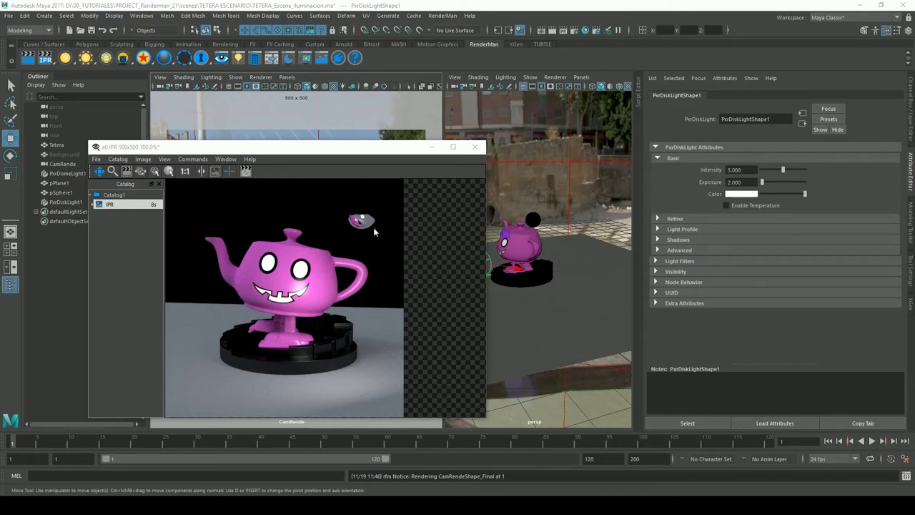
- Raise PxrDomeLight1's Specular Amount to 1.000 and relaunch the IPR render through CamRende
{"action": "left_click", "coordinate": [557, 160]}
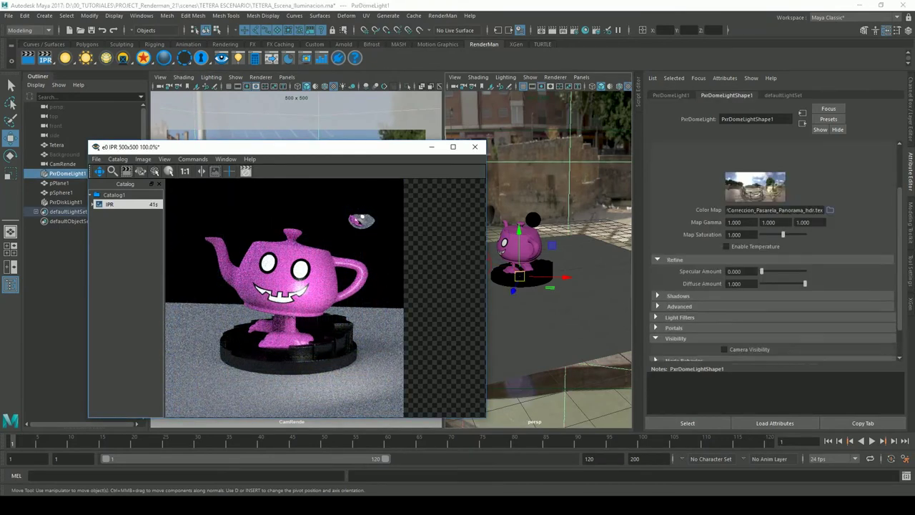
{"action": "left_click_drag", "start_coordinate": [767, 276], "coordinate": [773, 276]}
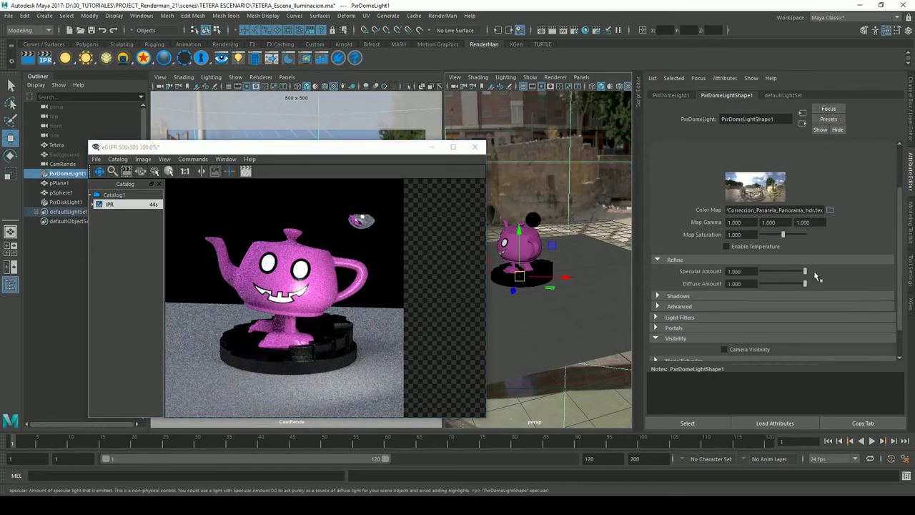
{"action": "left_click_drag", "start_coordinate": [374, 147], "coordinate": [376, 147]}
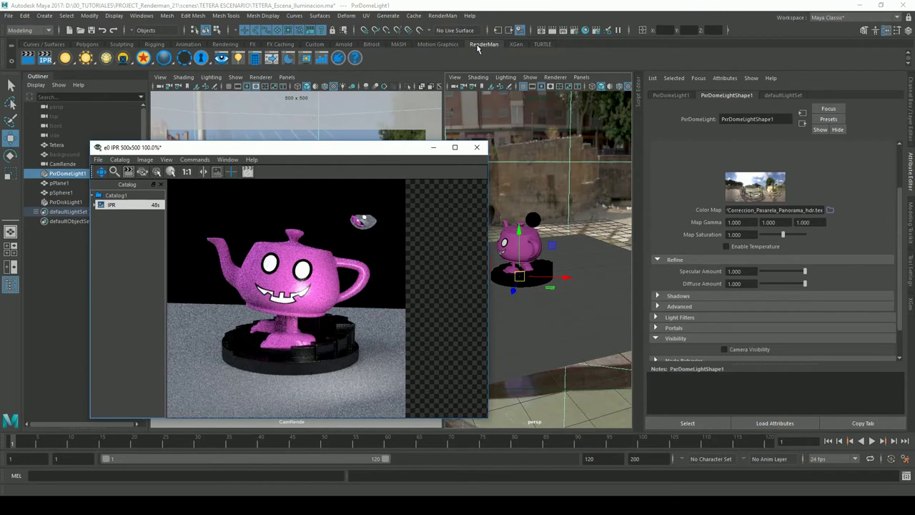
{"action": "left_click", "coordinate": [560, 42]}
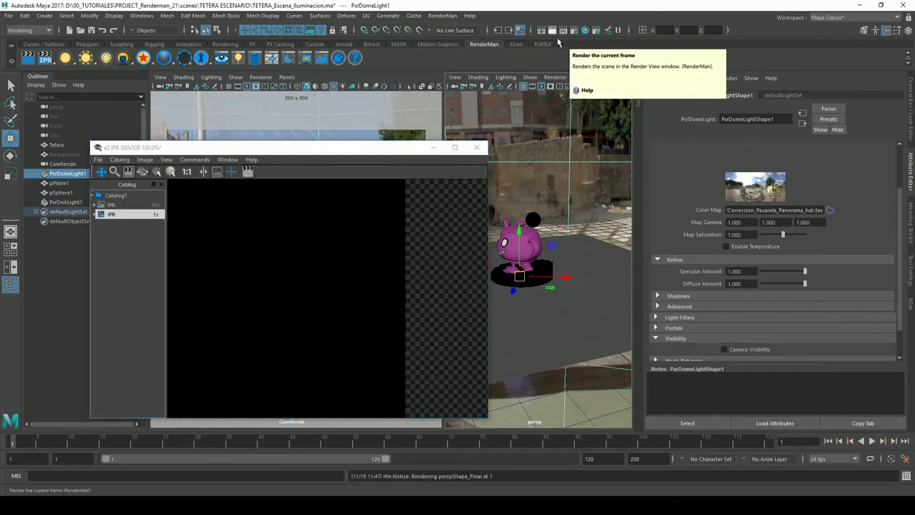
{"action": "left_click", "coordinate": [558, 39]}
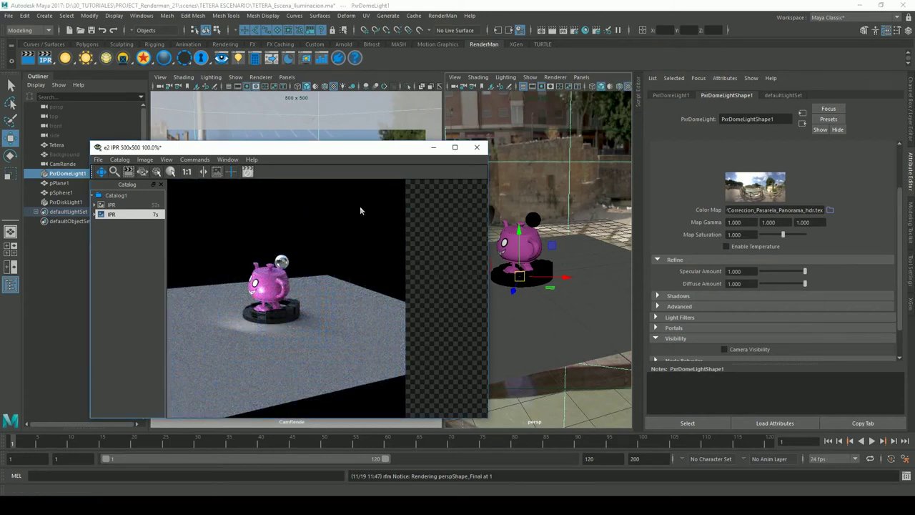
{"action": "left_click", "coordinate": [363, 84]}
{"action": "left_click", "coordinate": [563, 30]}
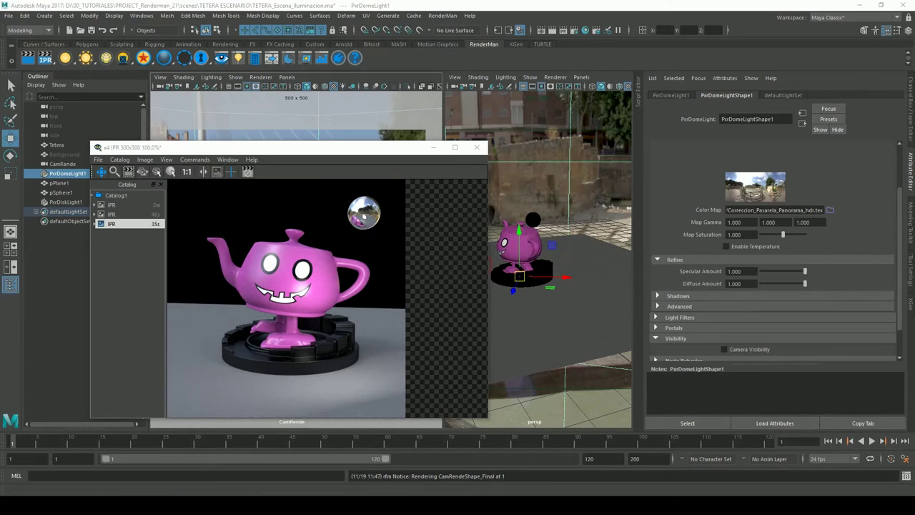
- Drag the dome light's Diffuse Amount down to 0, then settle it at 0.157
{"action": "left_click", "coordinate": [667, 297]}
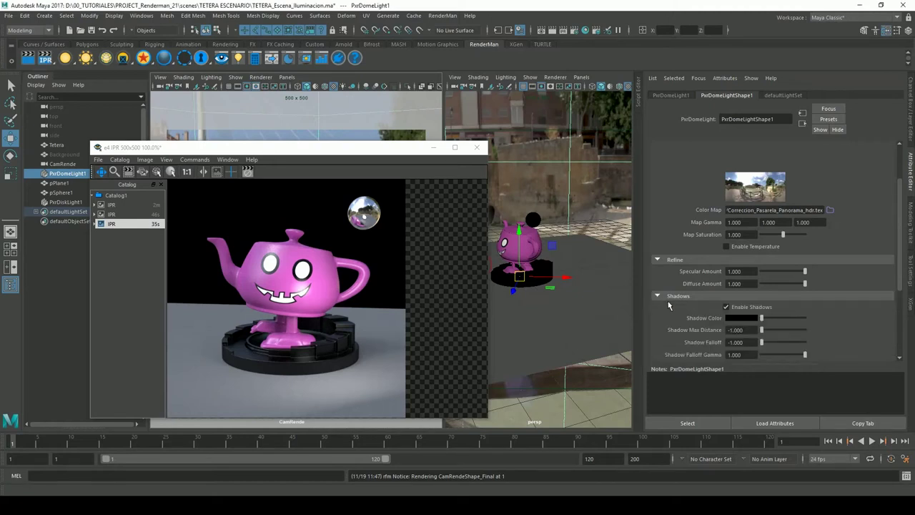
{"action": "left_click", "coordinate": [668, 297]}
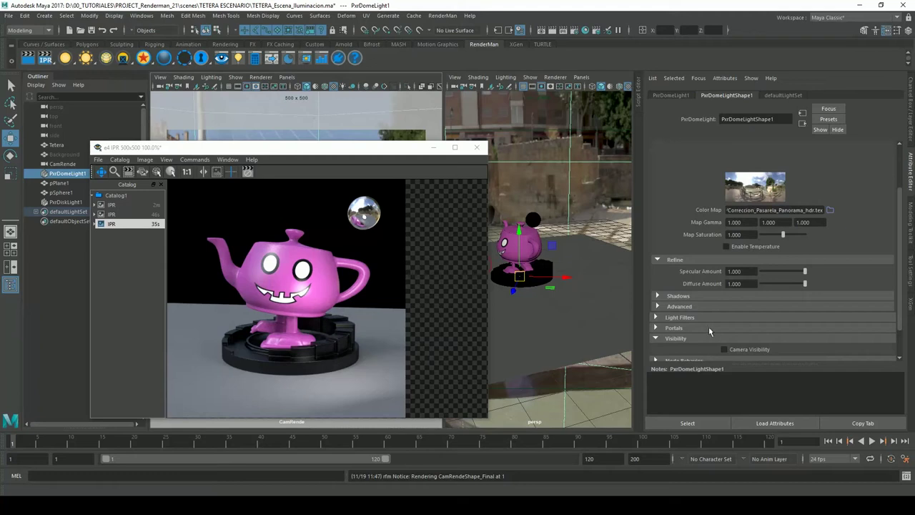
{"action": "mouse_move", "coordinate": [903, 254]}
{"action": "left_mouse_down"}
{"action": "mouse_move", "coordinate": [902, 283]}
{"action": "mouse_move", "coordinate": [893, 245]}
{"action": "left_mouse_up"}
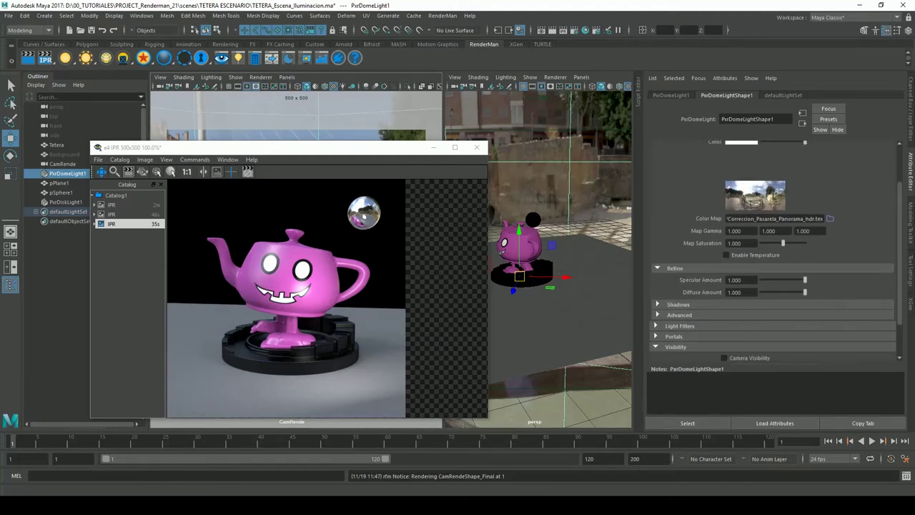
{"action": "left_click_drag", "start_coordinate": [362, 153], "coordinate": [340, 143]}
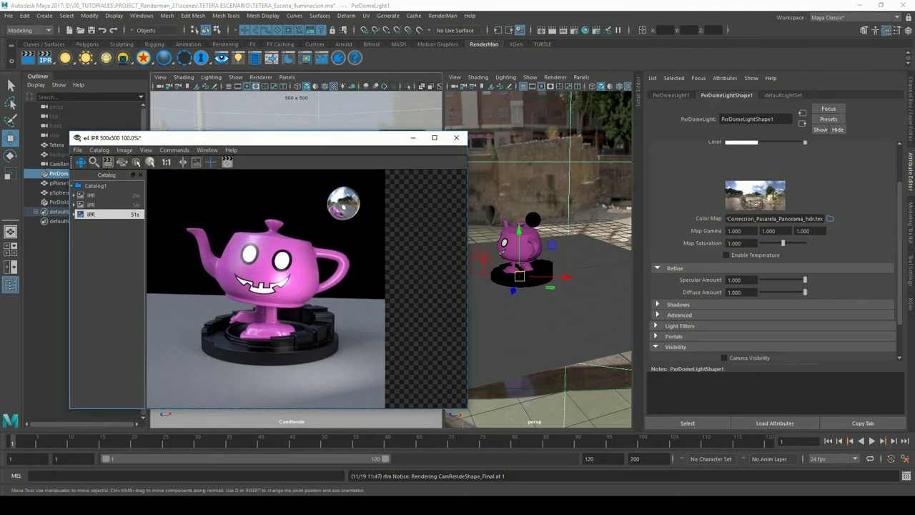
{"action": "left_click", "coordinate": [748, 295]}
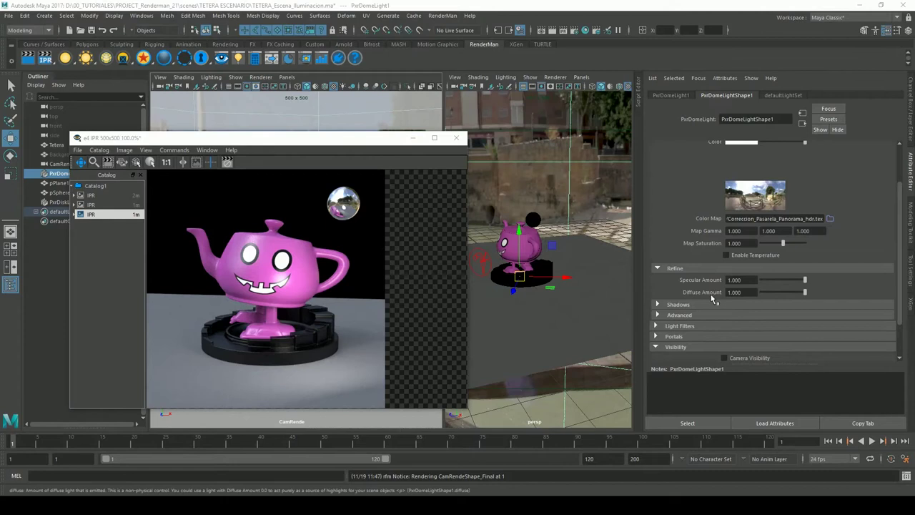
{"action": "left_click_drag", "start_coordinate": [786, 294], "coordinate": [748, 294]}
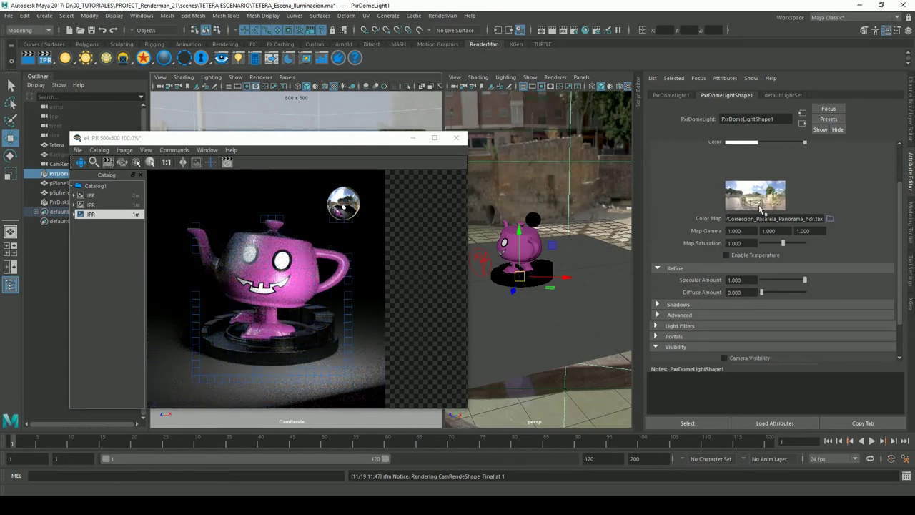
{"action": "mouse_move", "coordinate": [762, 293]}
{"action": "left_mouse_down"}
{"action": "mouse_move", "coordinate": [781, 299]}
{"action": "mouse_move", "coordinate": [788, 279]}
{"action": "mouse_move", "coordinate": [777, 293]}
{"action": "mouse_move", "coordinate": [794, 298]}
{"action": "left_mouse_up"}
- Close the render window and delete PxrDiskLight1 and PxrDomeLight1
{"action": "left_click", "coordinate": [72, 203]}
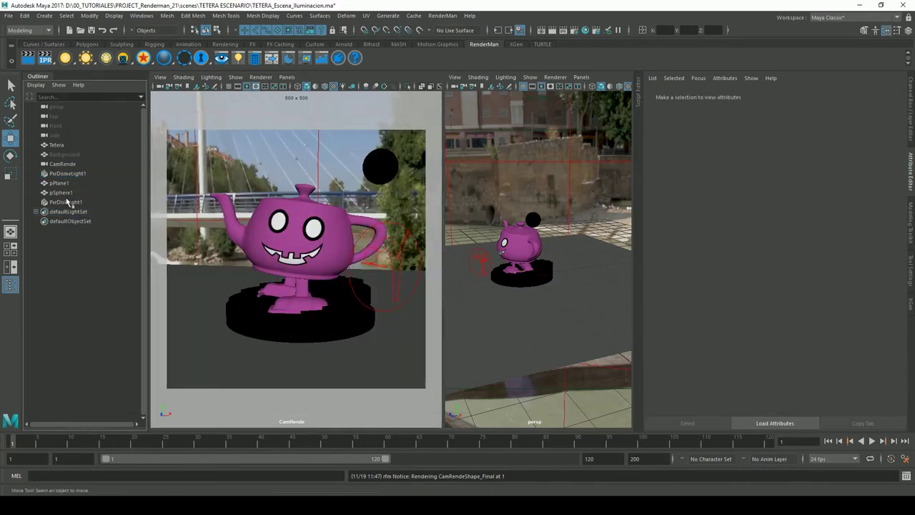
{"action": "key", "text": "Delete"}
{"action": "left_click", "coordinate": [67, 173]}
{"action": "key", "text": "Delete"}
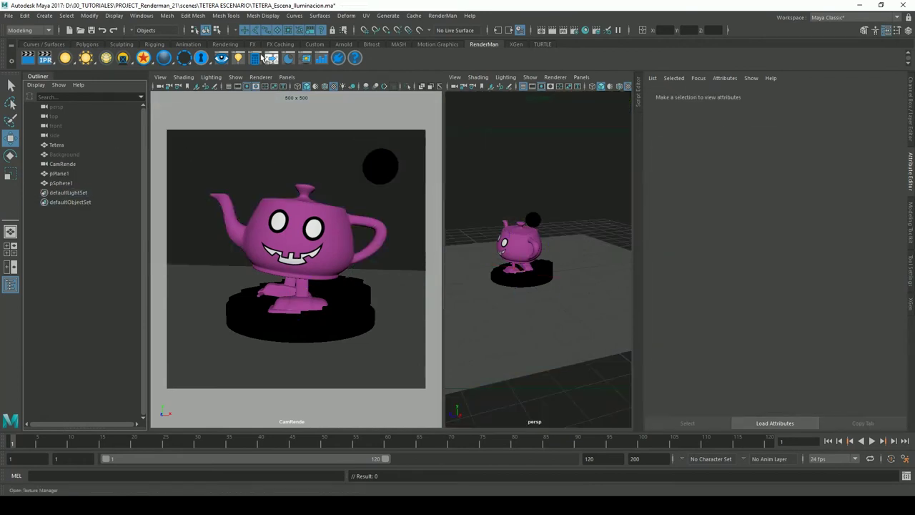
- Create a PxrEnvDayLight, frame the teapot, and select PxrEnvDayLight1 in the Outliner
{"action": "right_click", "coordinate": [95, 60]}
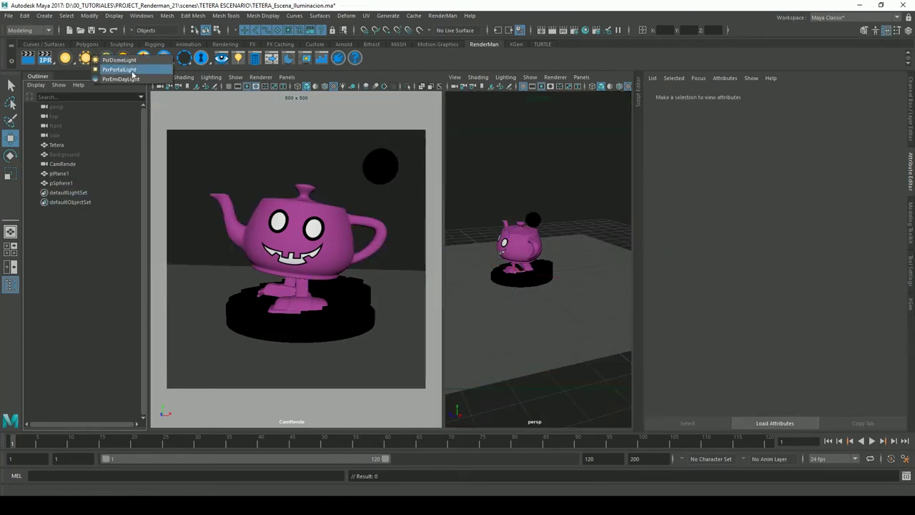
{"action": "left_click", "coordinate": [108, 79]}
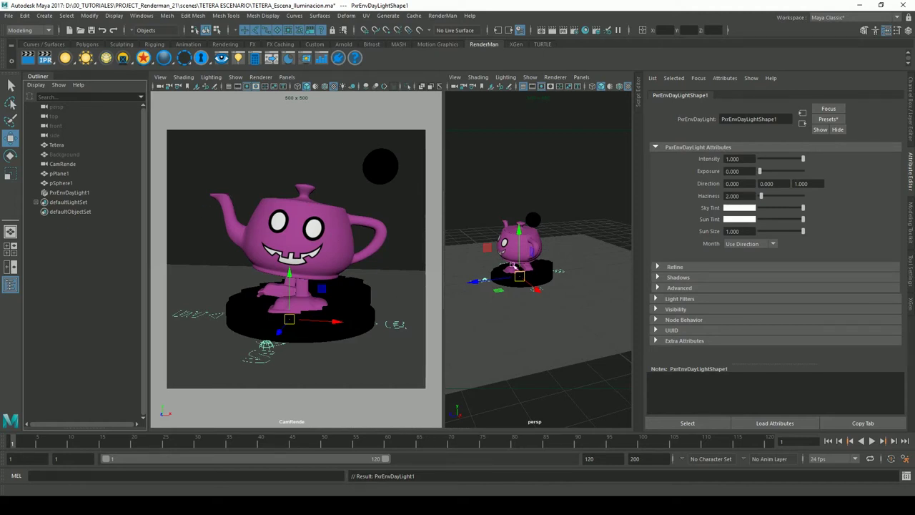
{"action": "mouse_move", "coordinate": [546, 266]}
{"action": "left_mouse_down", "text": "alt"}
{"action": "mouse_move", "coordinate": [559, 304]}
{"action": "mouse_move", "coordinate": [498, 317]}
{"action": "left_mouse_up", "text": "alt"}
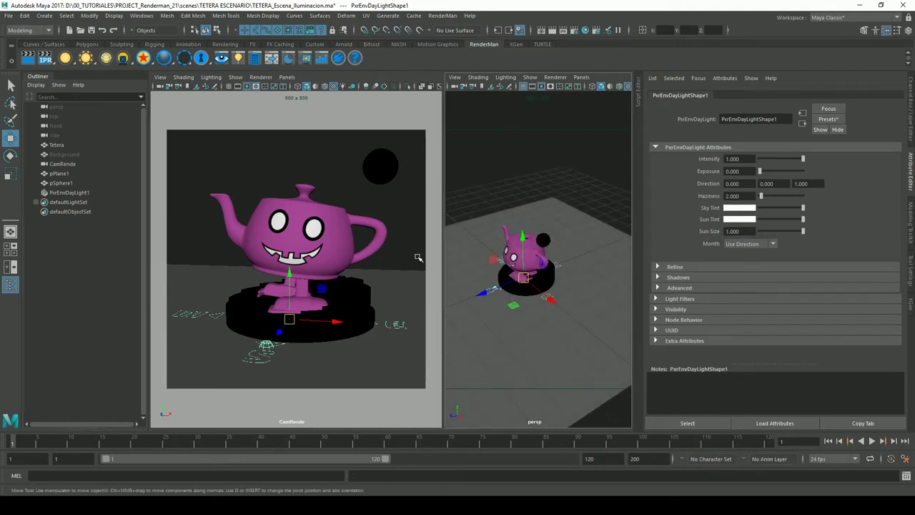
{"action": "left_click", "coordinate": [282, 349]}
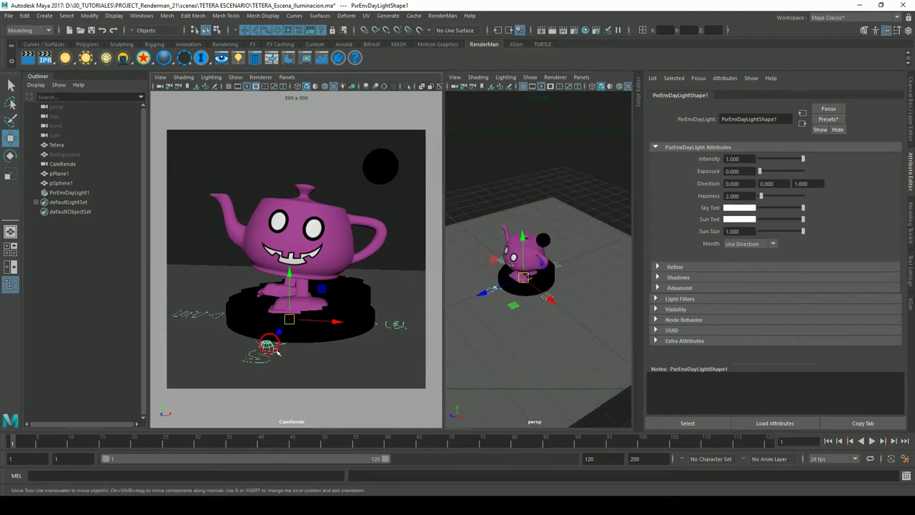
{"action": "right_click_drag", "start_coordinate": [526, 289], "coordinate": [582, 323], "text": "alt"}
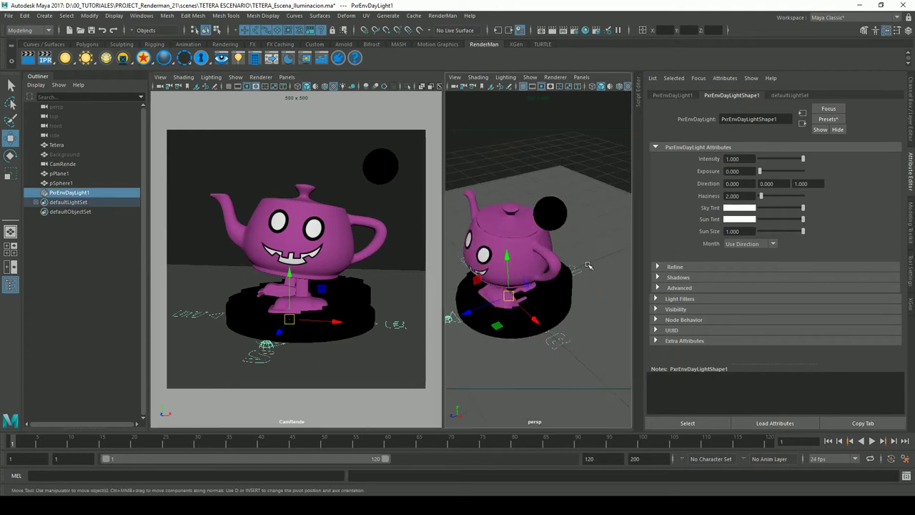
{"action": "left_click_drag", "start_coordinate": [582, 323], "coordinate": [558, 241], "text": "alt"}
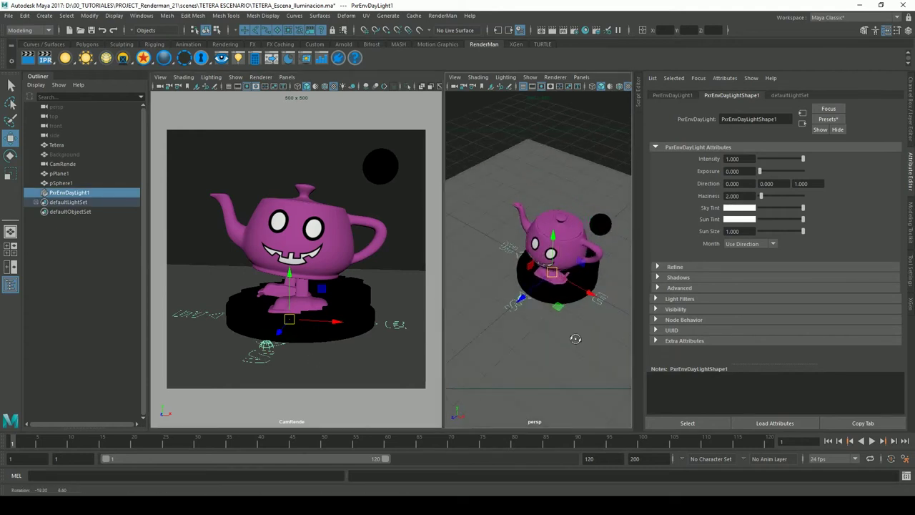
{"action": "left_click_drag", "start_coordinate": [622, 286], "coordinate": [572, 307], "text": "alt"}
{"action": "right_click_drag", "start_coordinate": [572, 308], "coordinate": [518, 336], "text": "alt"}
{"action": "left_click", "coordinate": [465, 351]}
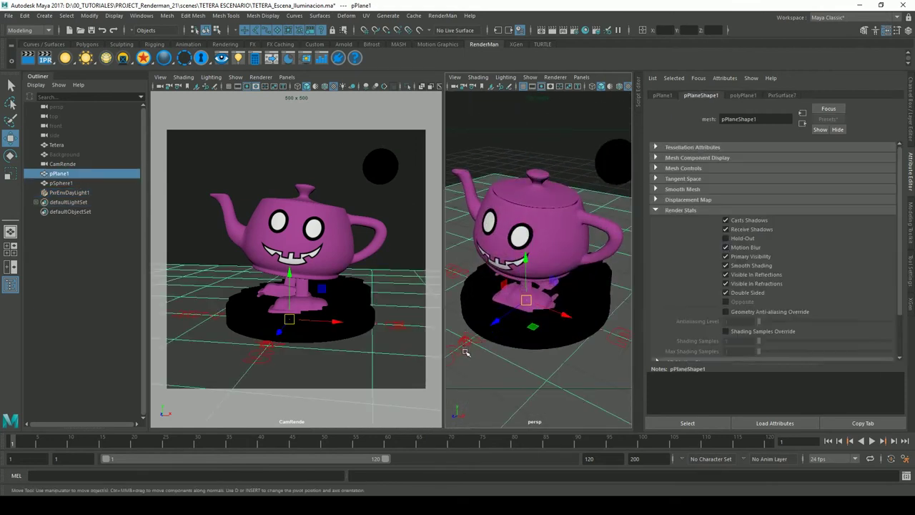
{"action": "left_click", "coordinate": [81, 194]}
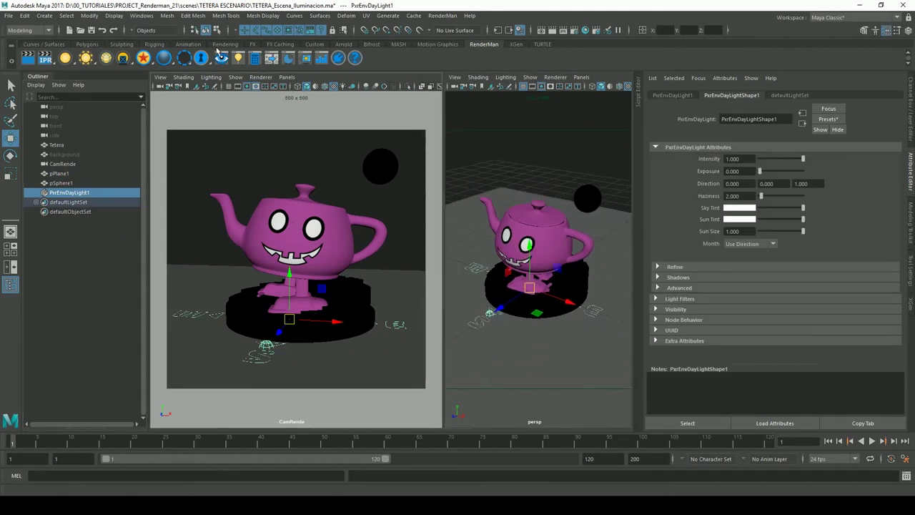
- Start the IPR render and try sun Direction Z 2 and Y 1
{"action": "left_click", "coordinate": [46, 58]}
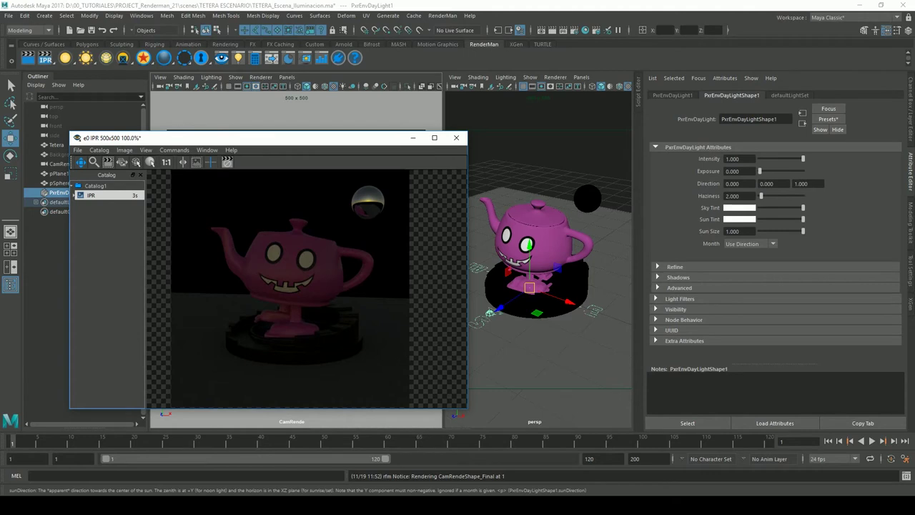
{"action": "left_click", "coordinate": [816, 185]}
{"action": "type", "text": "2"}
{"action": "key", "text": "Return"}
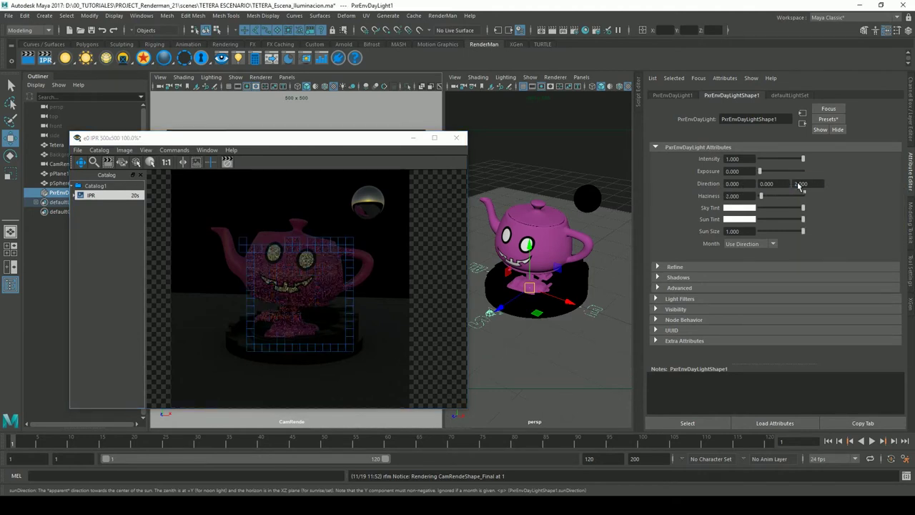
{"action": "left_click", "coordinate": [767, 184]}
{"action": "type", "text": "1"}
{"action": "key", "text": "Return"}
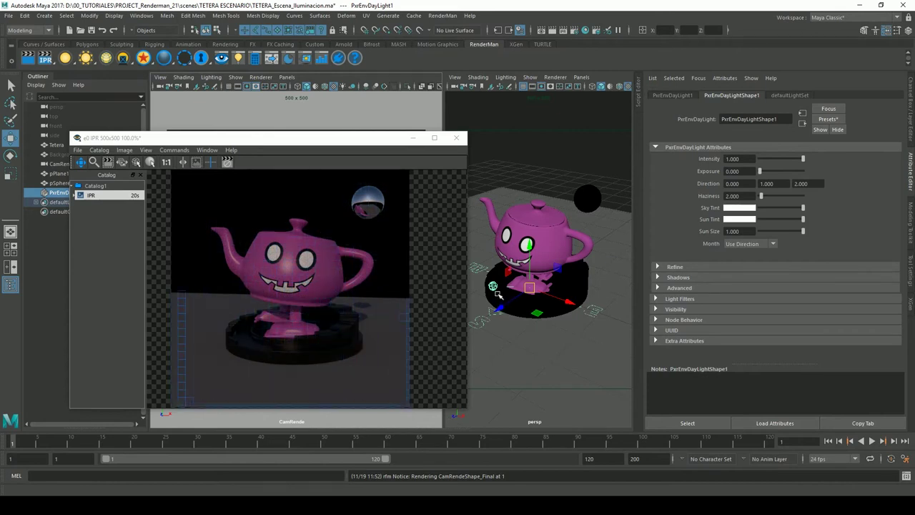
- Set sun Direction Z back to 1 and raise Y to 2
{"action": "left_click", "coordinate": [801, 183]}
{"action": "type", "text": "1"}
{"action": "key", "text": "Return"}
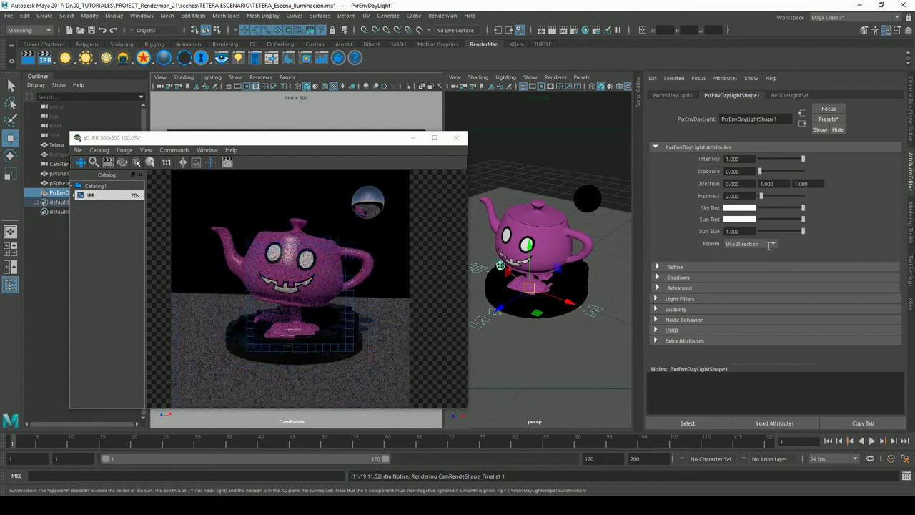
{"action": "left_click", "coordinate": [766, 183]}
{"action": "type", "text": "2"}
{"action": "key", "text": "Return"}
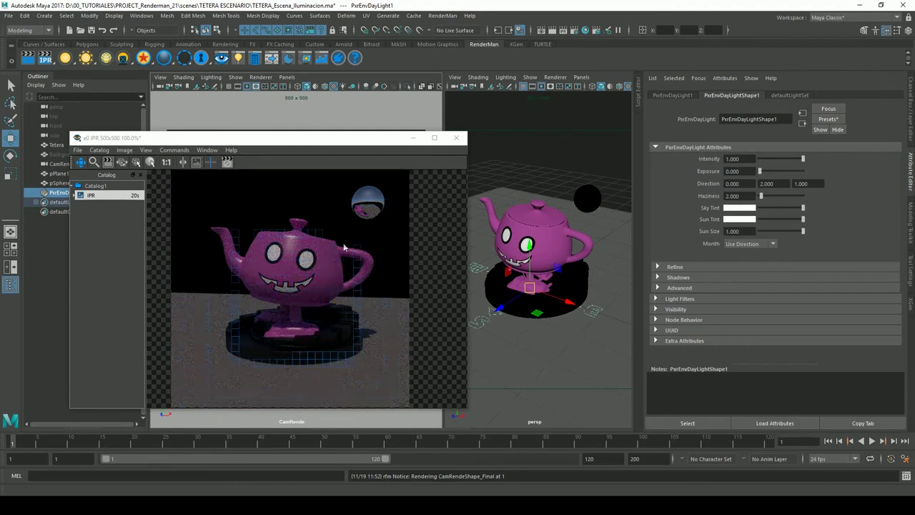
- Finish the sun Direction at 1, 3, 1 and shift the IPR window left
{"action": "left_click", "coordinate": [767, 183]}
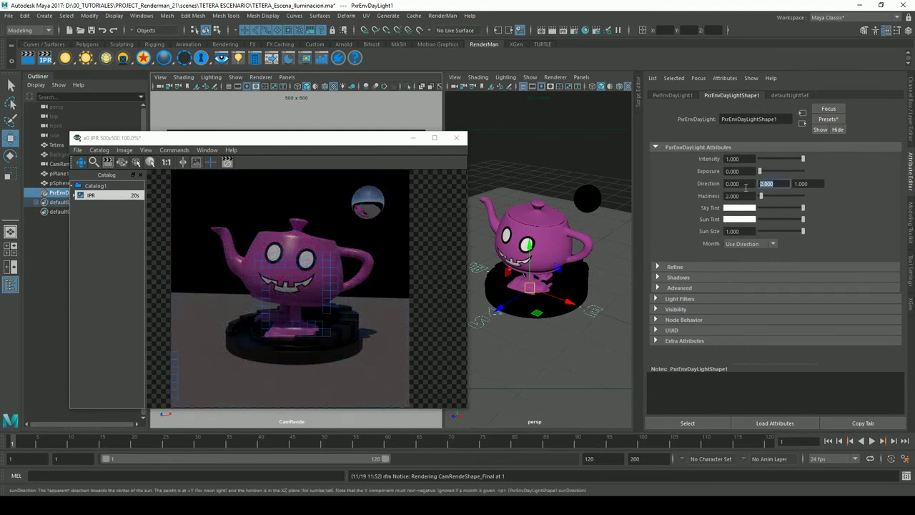
{"action": "type", "text": "3"}
{"action": "key", "text": "Return"}
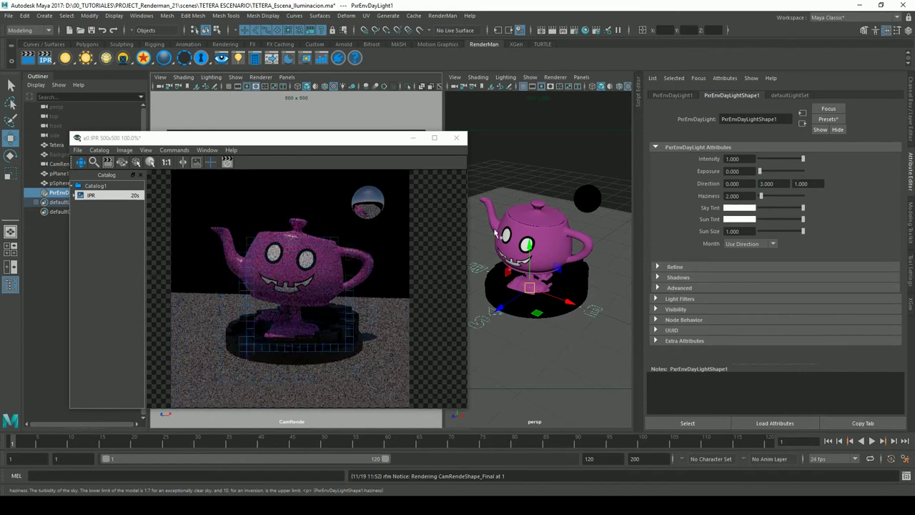
{"action": "left_click", "coordinate": [755, 186]}
{"action": "type", "text": "1"}
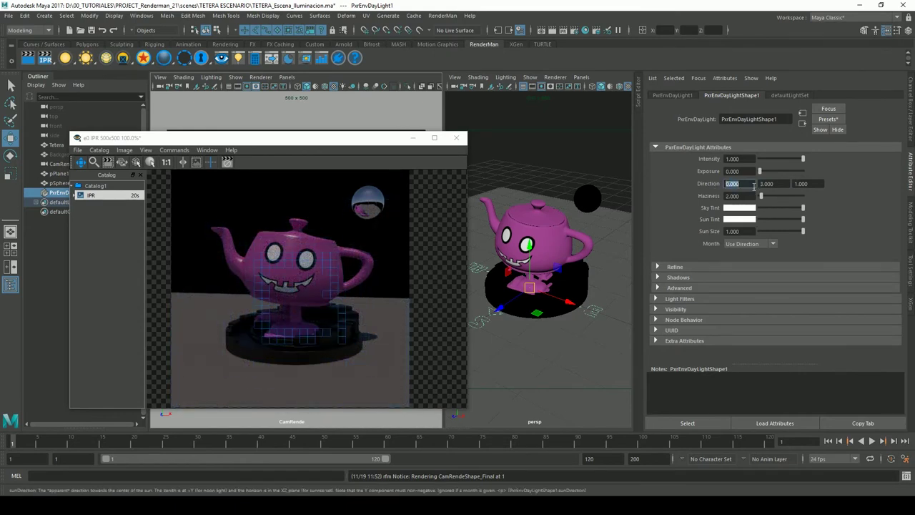
{"action": "key", "text": "Return"}
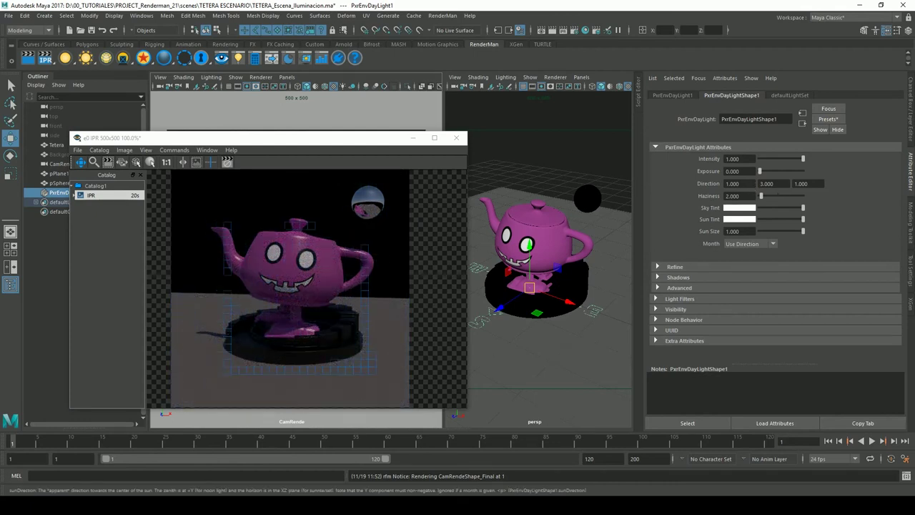
{"action": "left_click_drag", "start_coordinate": [319, 138], "coordinate": [282, 139]}
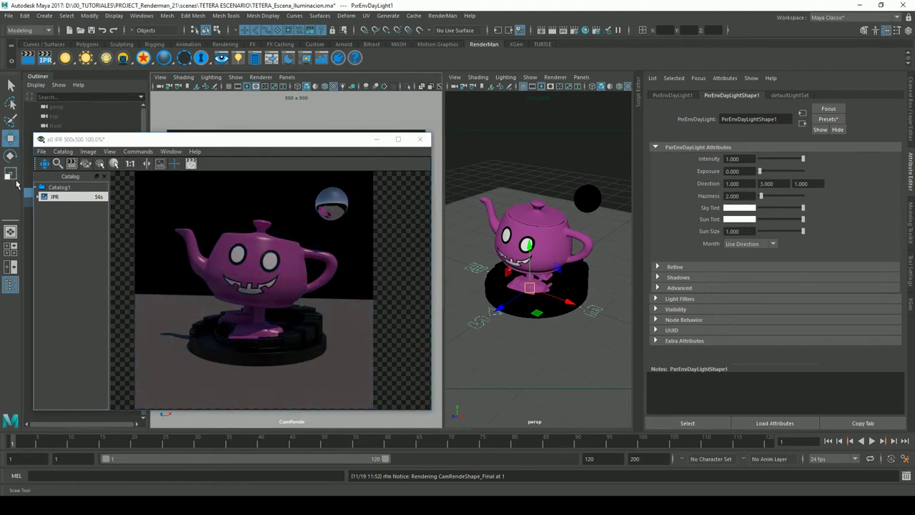
- Scale up the day light's dome icon and orbit to view the scene from above
{"action": "key", "text": "r"}
{"action": "left_click_drag", "start_coordinate": [541, 298], "coordinate": [594, 293]}
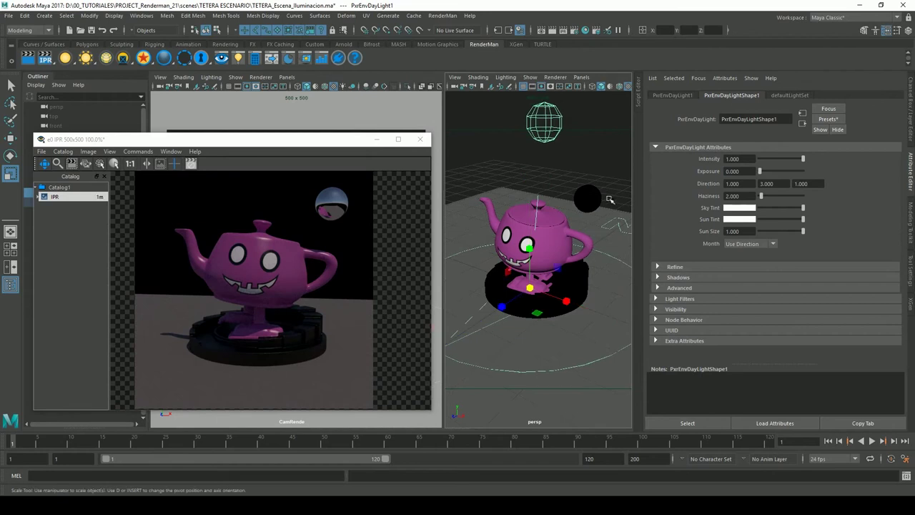
{"action": "scroll", "coordinate": [610, 199], "scroll_direction": "down", "scroll_amount": 5}
{"action": "left_click_drag", "start_coordinate": [600, 204], "coordinate": [552, 221], "text": "alt"}
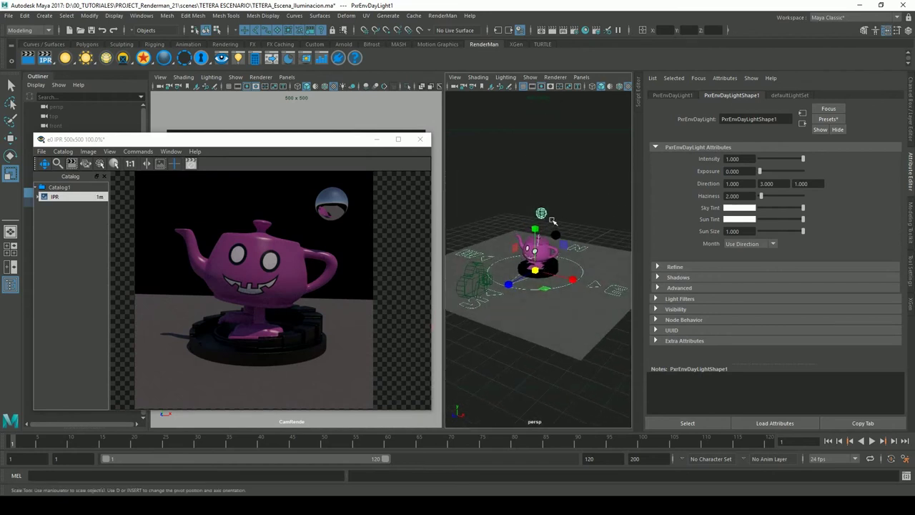
- Set the sun Direction Z to 0 and the light Intensity to 2
{"action": "left_click", "coordinate": [758, 184]}
{"action": "key", "text": "Tab"}
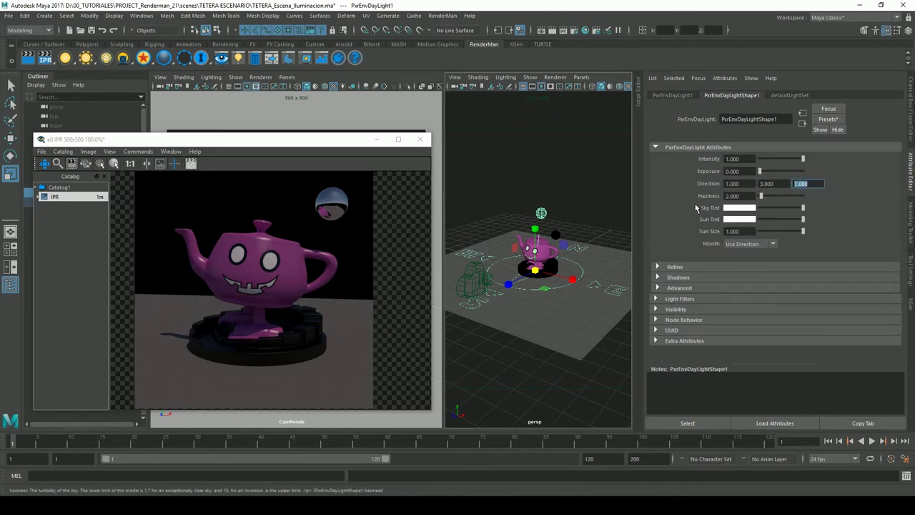
{"action": "type", "text": "0"}
{"action": "key", "text": "Return"}
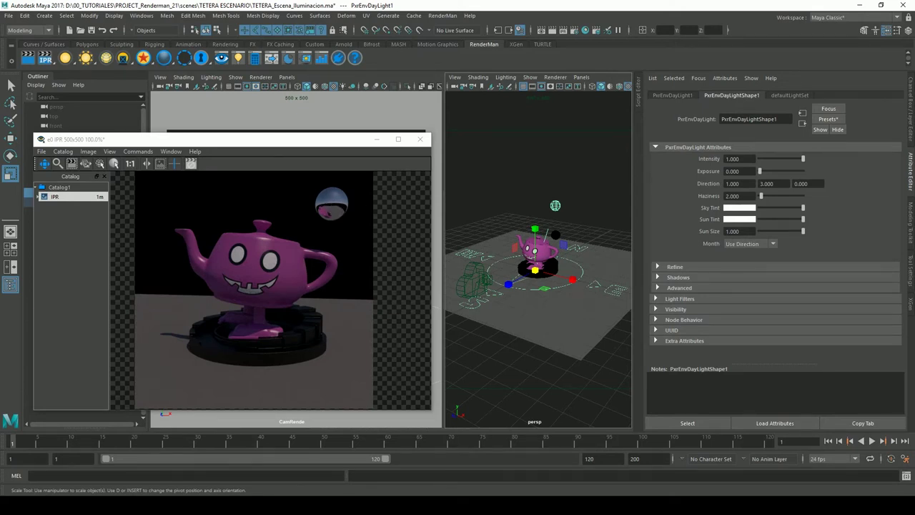
{"action": "left_click", "coordinate": [750, 160]}
{"action": "type", "text": "2"}
{"action": "key", "text": "Return"}
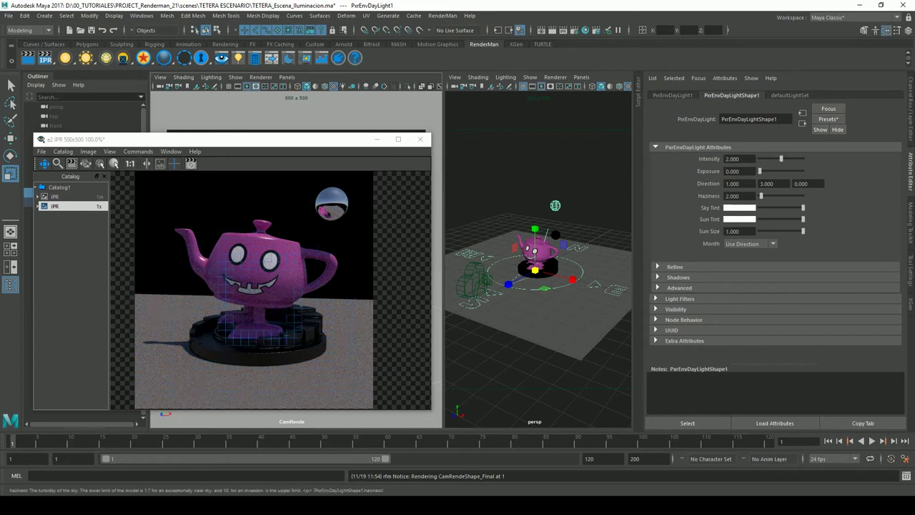
- Try sun Direction Y 4 and X 2, then set both Y and X to 0
{"action": "left_click", "coordinate": [765, 184]}
{"action": "mouse_move", "coordinate": [747, 184]}
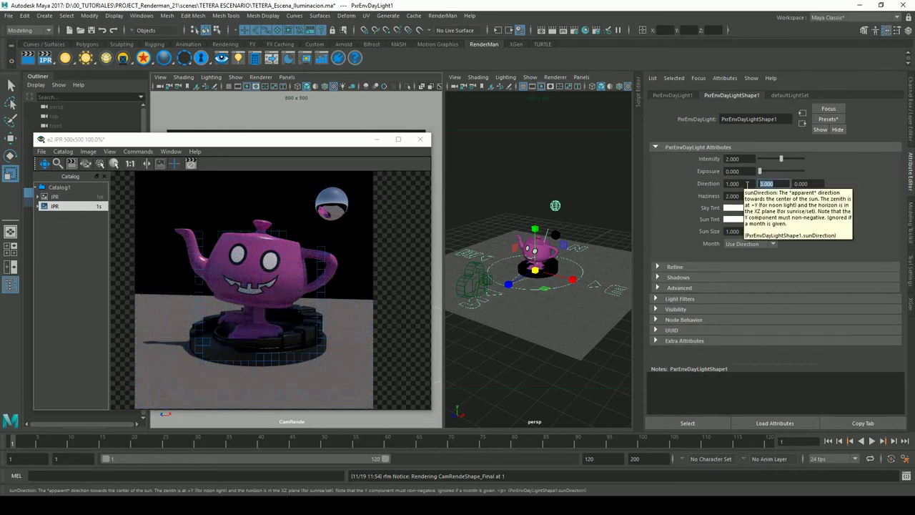
{"action": "type", "text": "4"}
{"action": "key", "text": "Return"}
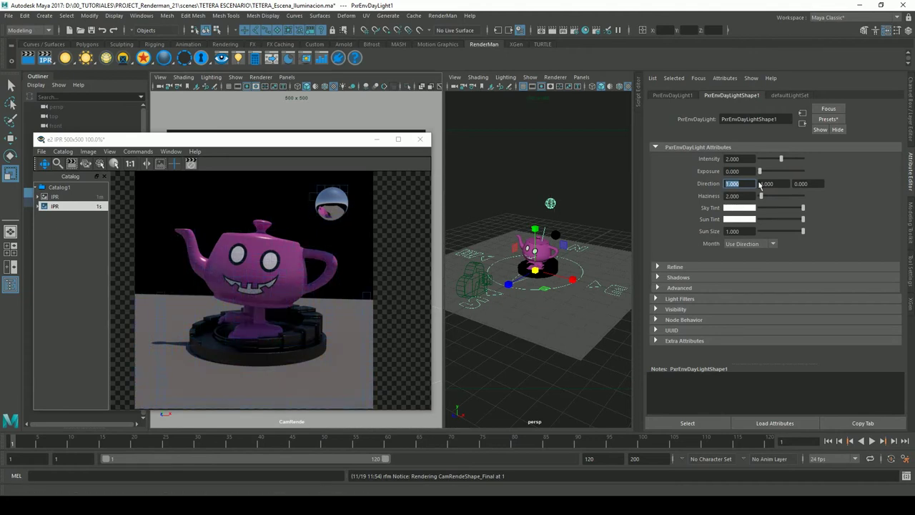
{"action": "type", "text": "2"}
{"action": "key", "text": "Return"}
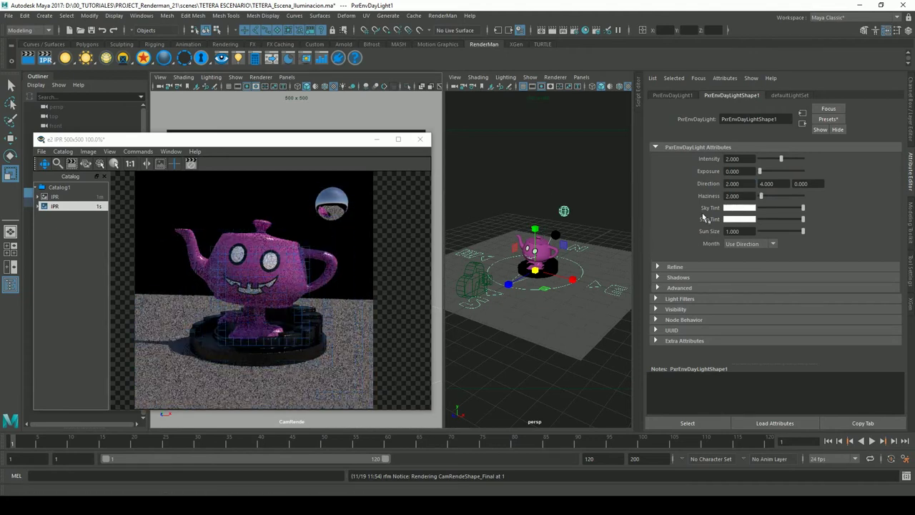
{"action": "type", "text": "0"}
{"action": "key", "text": "Return"}
{"action": "key", "text": "Tab"}
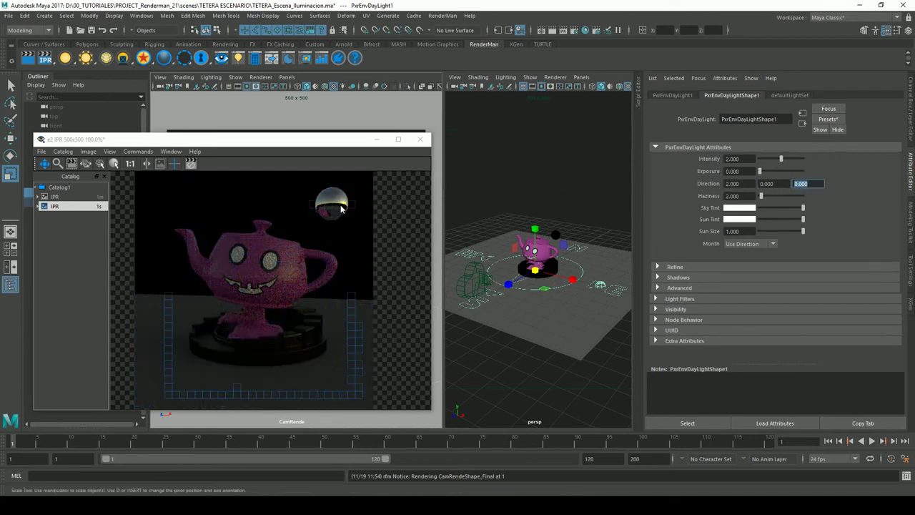
{"action": "left_click", "coordinate": [732, 184]}
{"action": "type", "text": "0"}
{"action": "key", "text": "Return"}
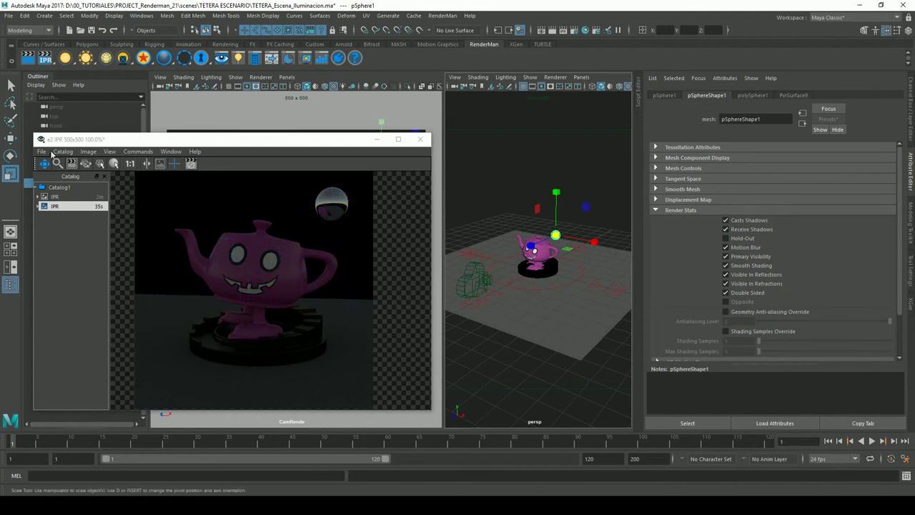
- Reposition the IPR window, reselect the PxrEnvDayLight, and try Direction X 1, then 0
{"action": "left_click_drag", "start_coordinate": [120, 143], "coordinate": [155, 144]}
{"action": "left_click", "coordinate": [56, 192]}
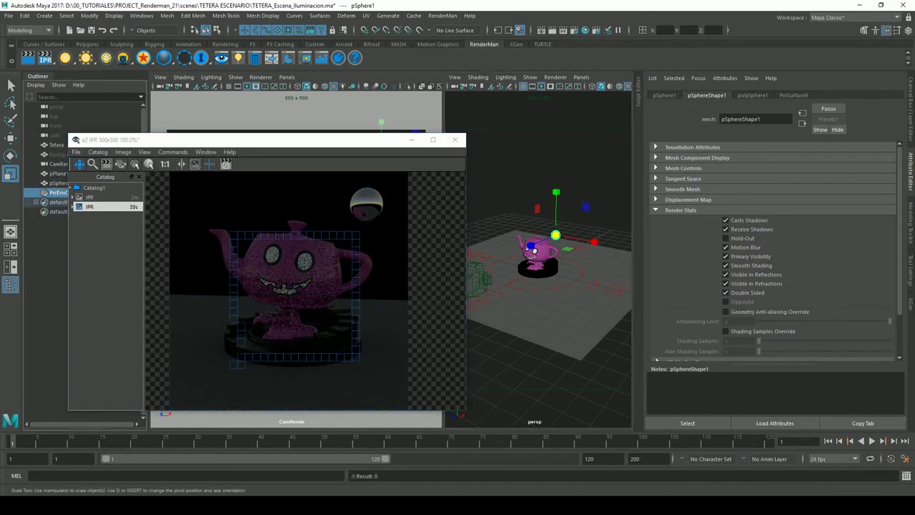
{"action": "left_click_drag", "start_coordinate": [286, 139], "coordinate": [261, 137]}
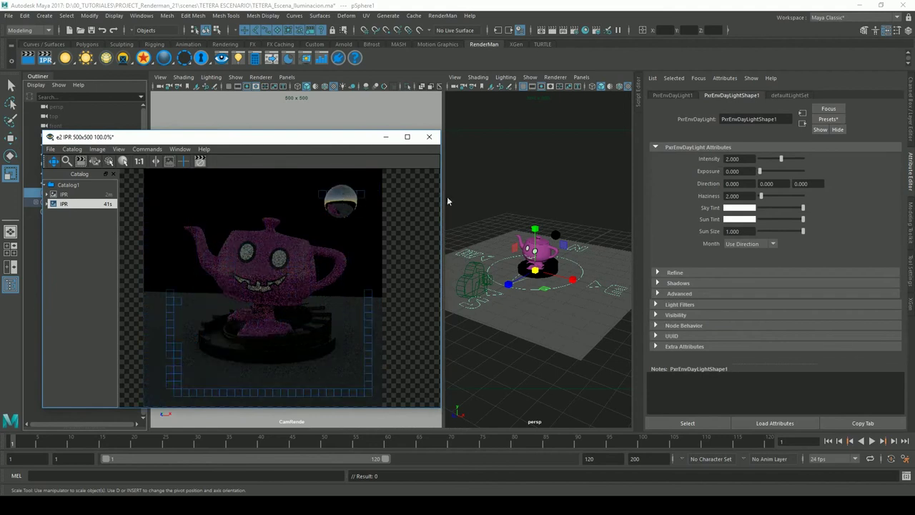
{"action": "left_click", "coordinate": [732, 184]}
{"action": "type", "text": "1"}
{"action": "key", "text": "Return"}
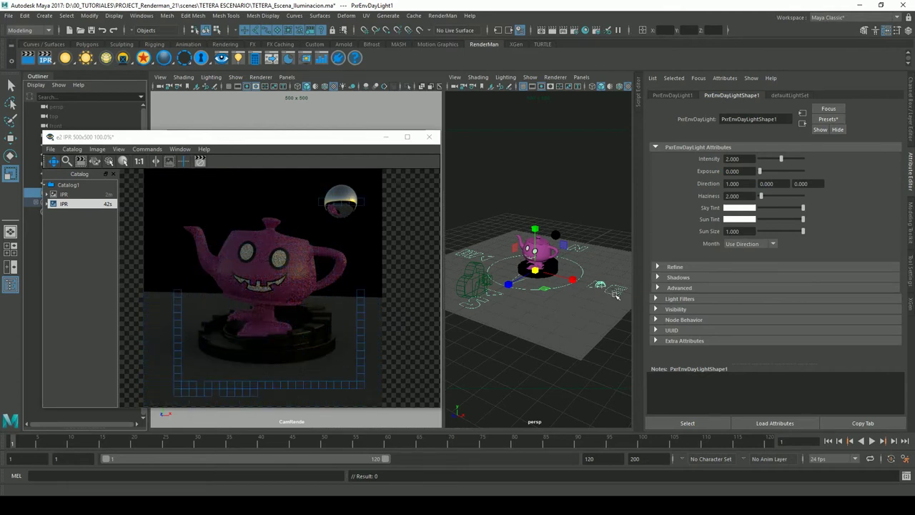
{"action": "left_click", "coordinate": [733, 184]}
{"action": "type", "text": "0"}
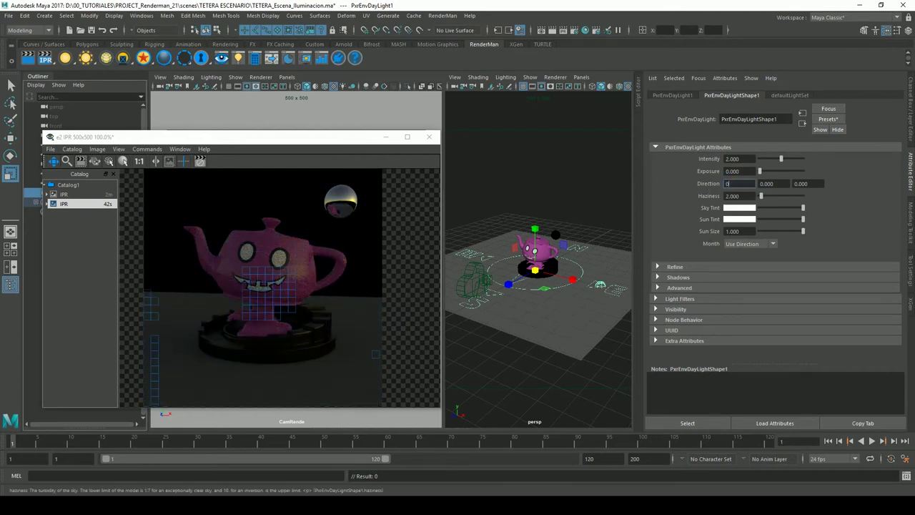
- Set Direction Y and Z to 1, then X to -1 to light from the opposite side
{"action": "left_click", "coordinate": [771, 185]}
{"action": "type", "text": "1."}
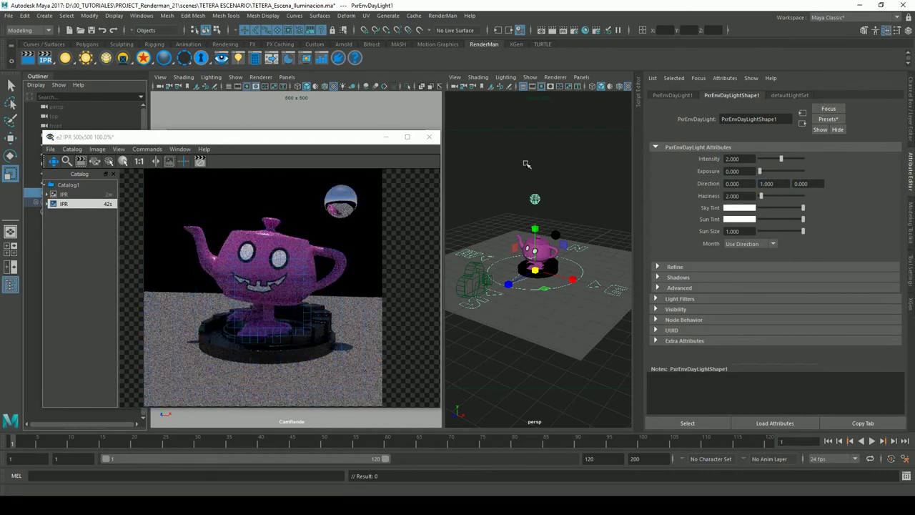
{"action": "type", "text": "0"}
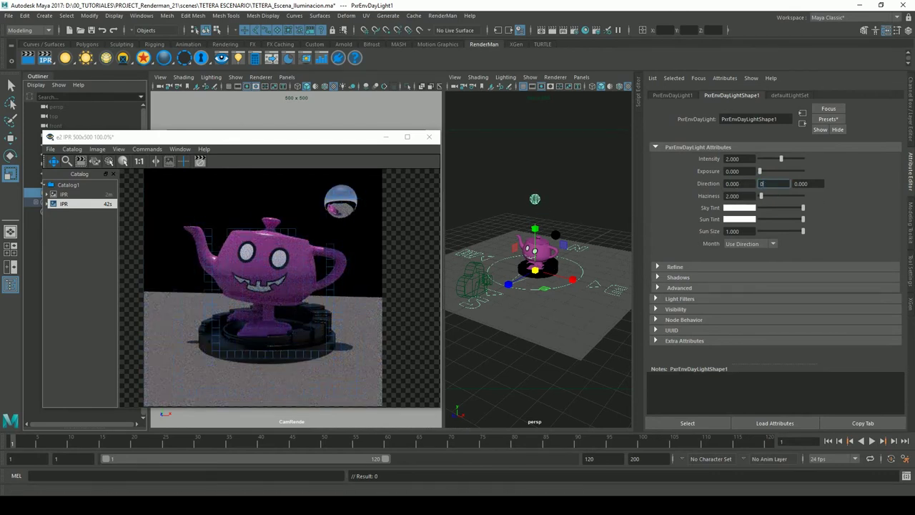
{"action": "key", "text": "Tab"}
{"action": "type", "text": "1"}
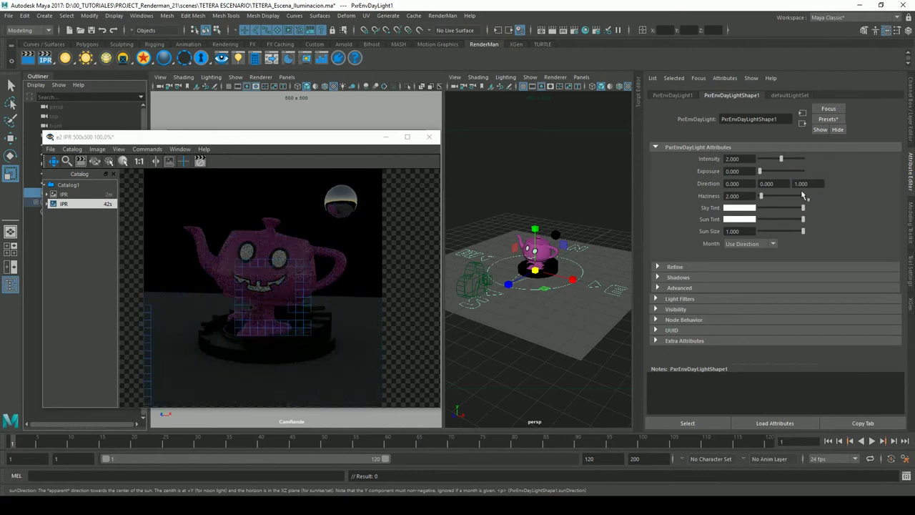
{"action": "key", "text": "Return"}
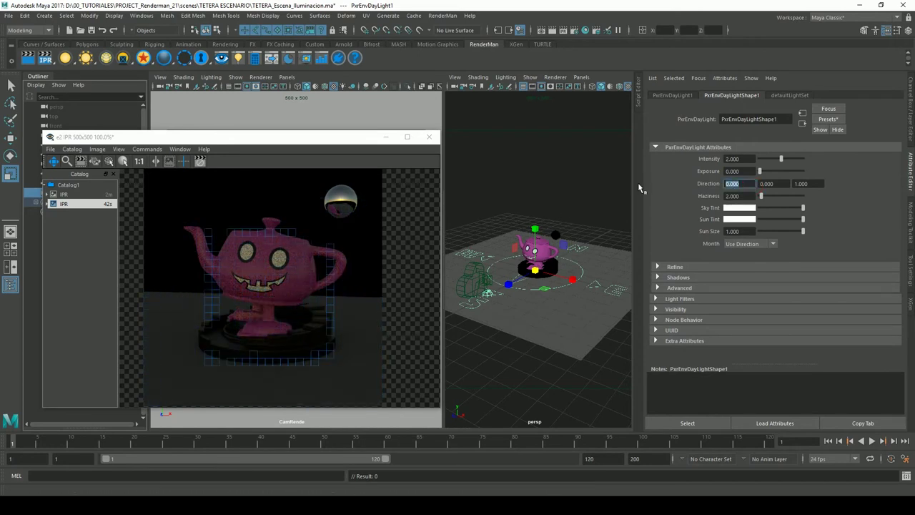
{"action": "type", "text": "1.000"}
{"action": "left_click", "coordinate": [767, 184]}
{"action": "type", "text": "1"}
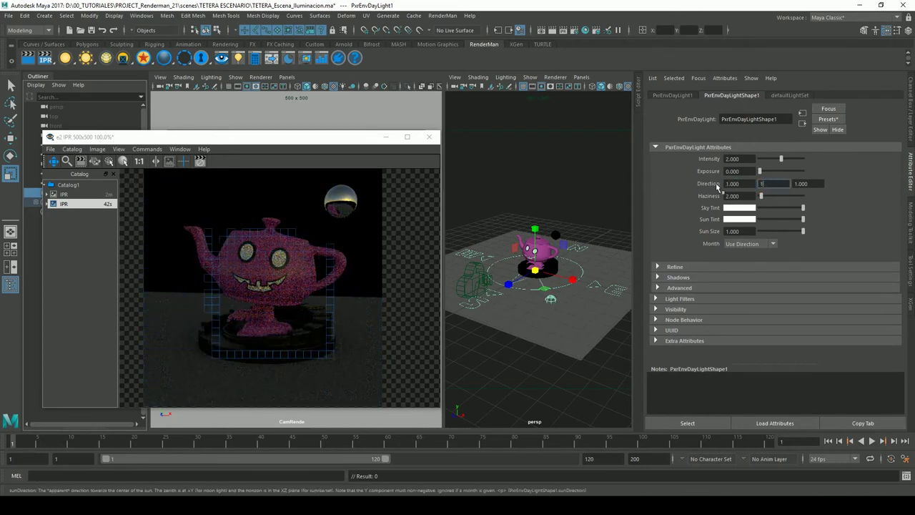
{"action": "key", "text": "Return"}
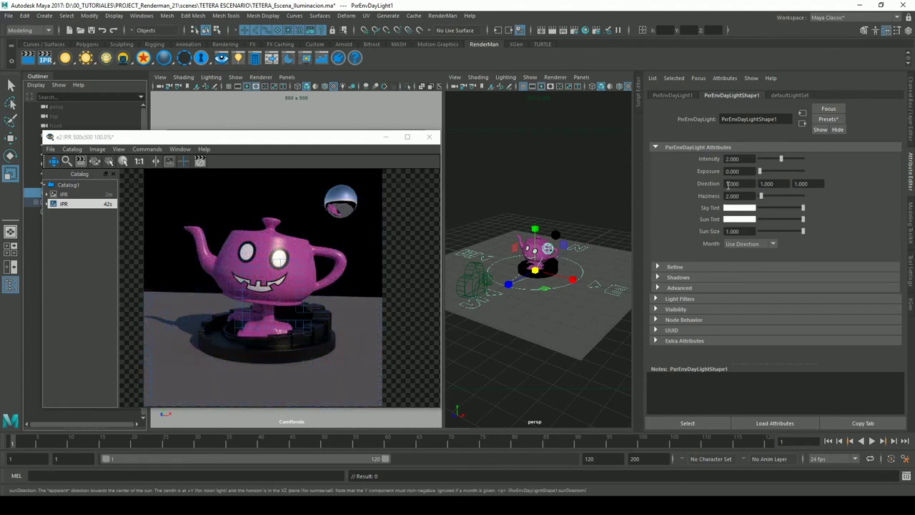
{"action": "type", "text": "-1"}
{"action": "key", "text": "Return"}
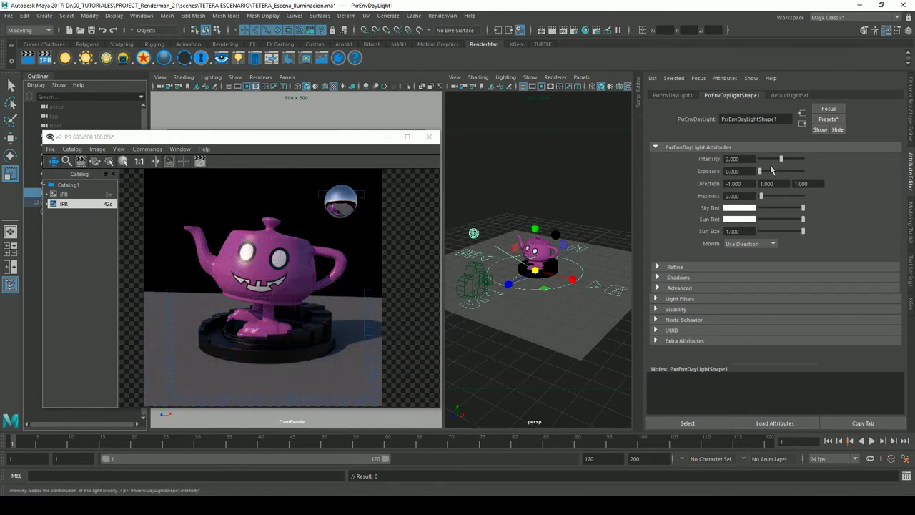
- Lower Intensity with the slider, then set Exposure to 2 and Intensity to 1
{"action": "left_click_drag", "start_coordinate": [780, 163], "coordinate": [760, 172]}
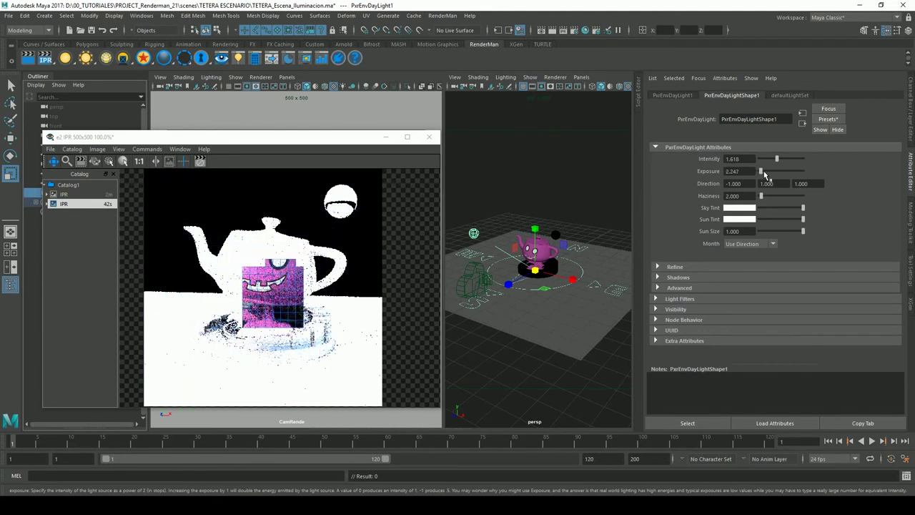
{"action": "double_click", "coordinate": [733, 171]}
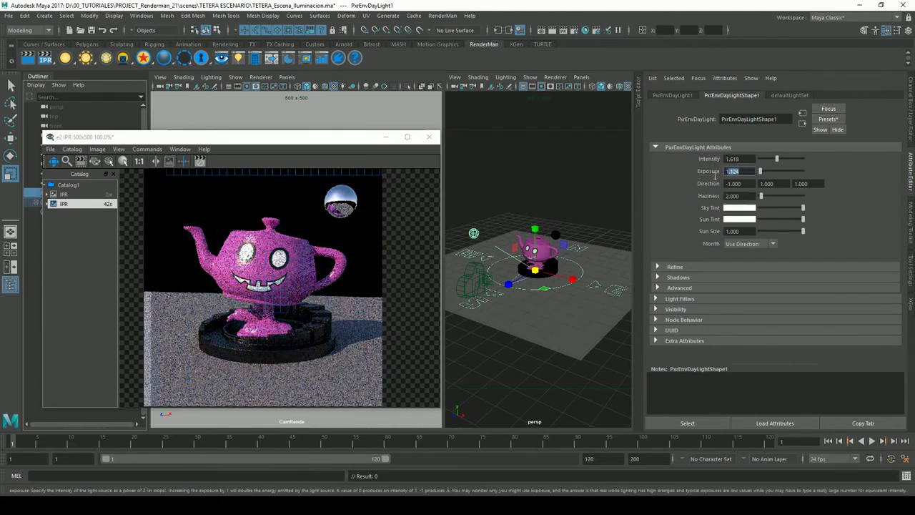
{"action": "type", "text": "2"}
{"action": "key", "text": "Return"}
{"action": "double_click", "coordinate": [731, 158]}
{"action": "type", "text": "1"}
{"action": "key", "text": "Return"}
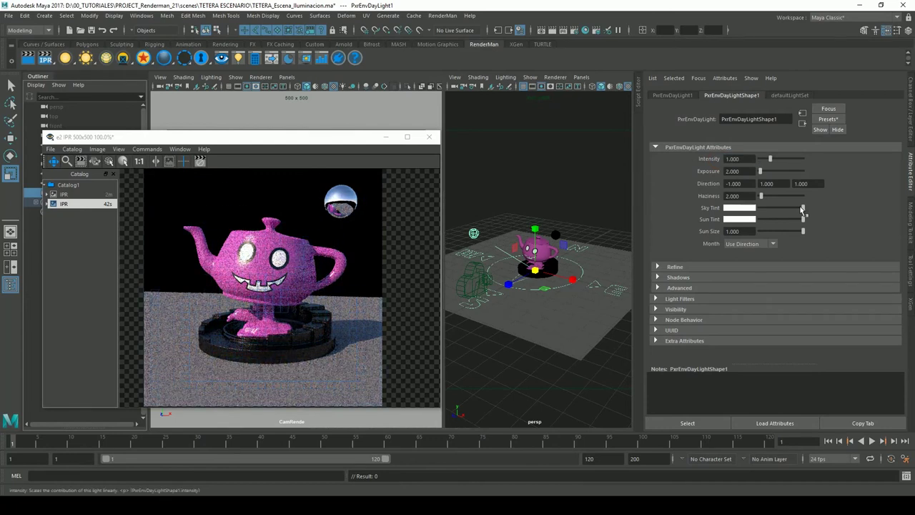
- Switch the day light's Month from Use Direction to January, then April
{"action": "left_click", "coordinate": [773, 245]}
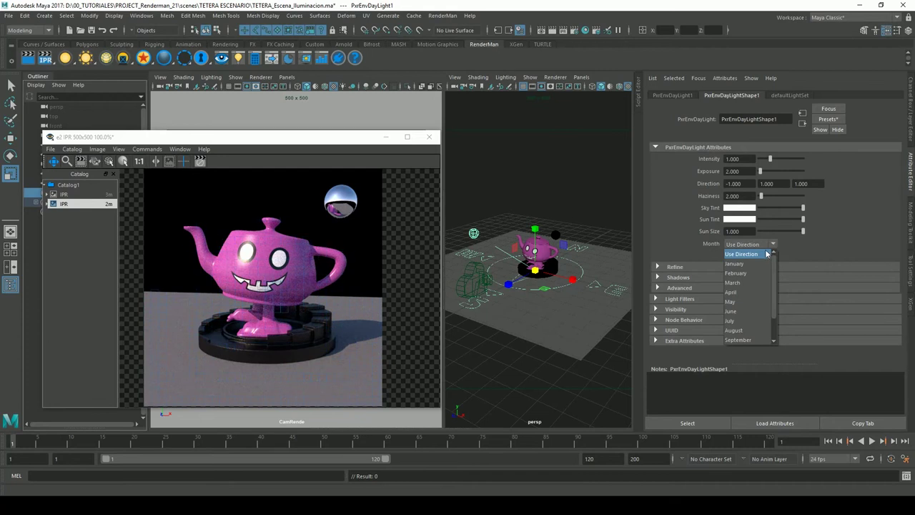
{"action": "left_click", "coordinate": [787, 255]}
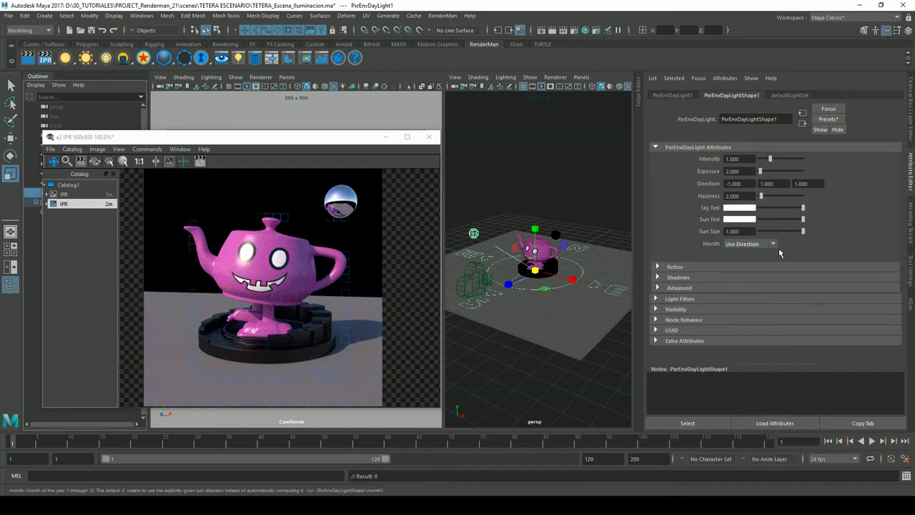
{"action": "left_click", "coordinate": [773, 246]}
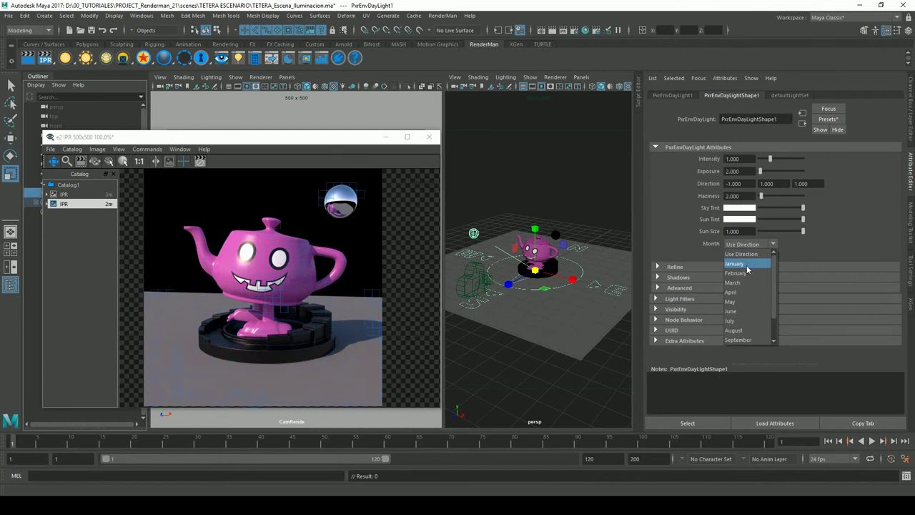
{"action": "left_click", "coordinate": [746, 265]}
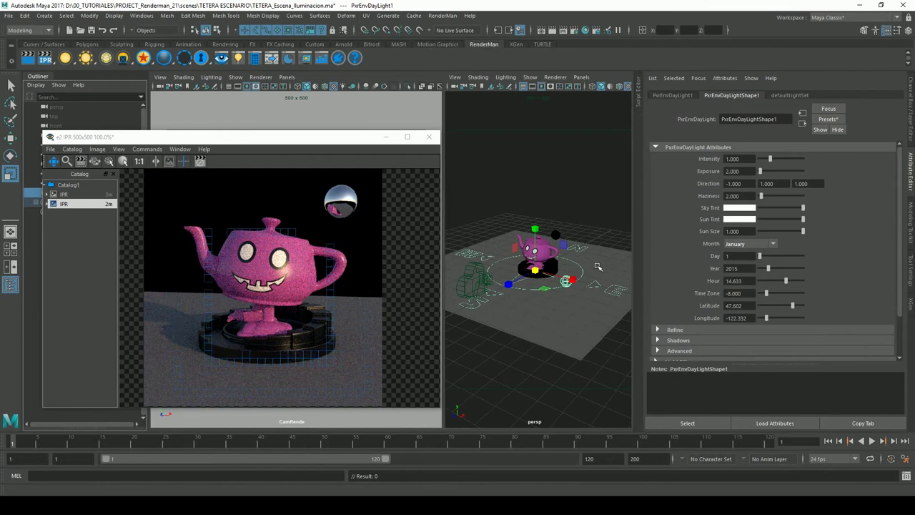
{"action": "left_click", "coordinate": [900, 213]}
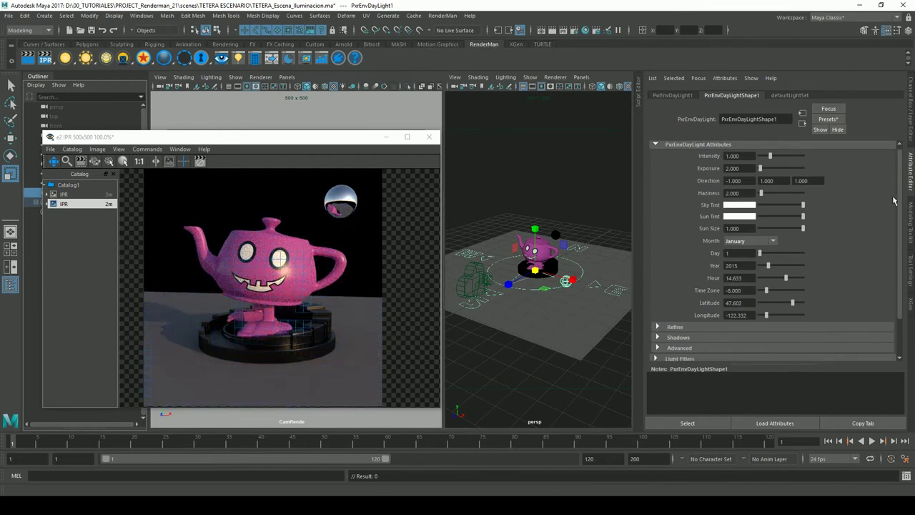
{"action": "scroll", "coordinate": [858, 210], "scroll_direction": "down", "scroll_amount": 2}
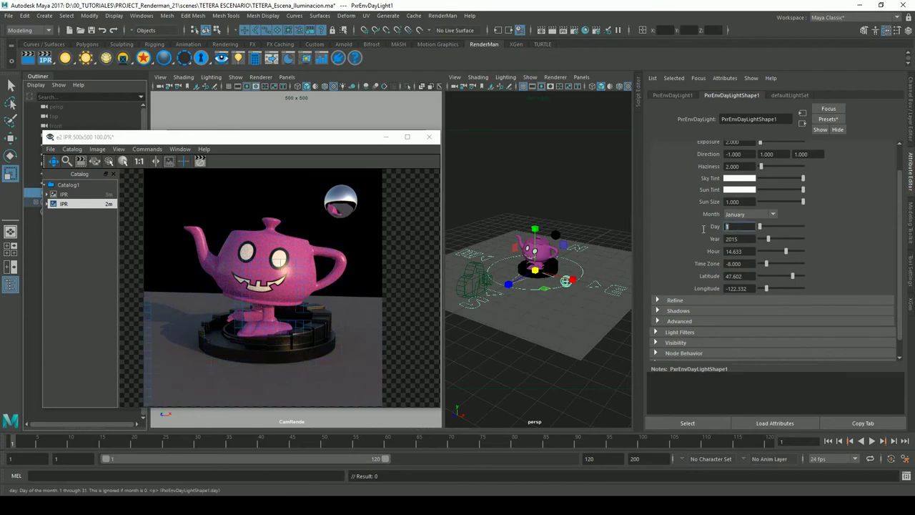
{"action": "left_click", "coordinate": [773, 214]}
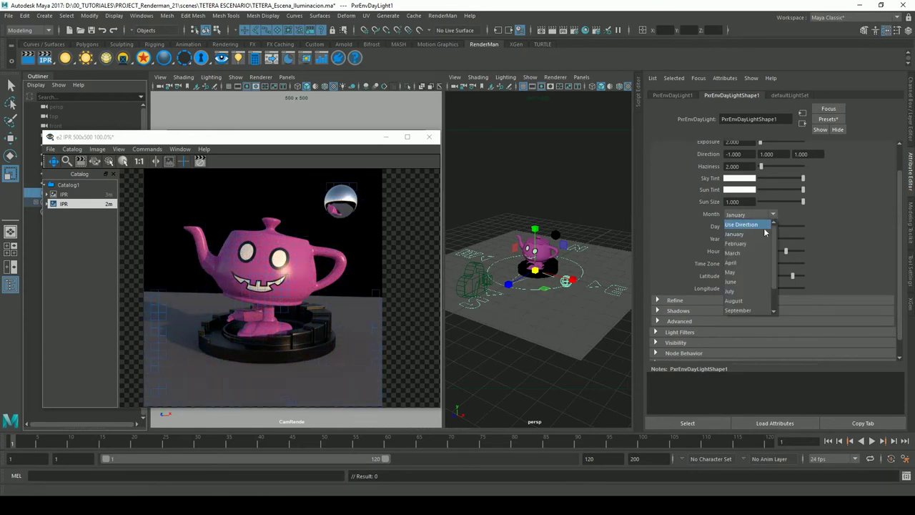
{"action": "left_click", "coordinate": [740, 245]}
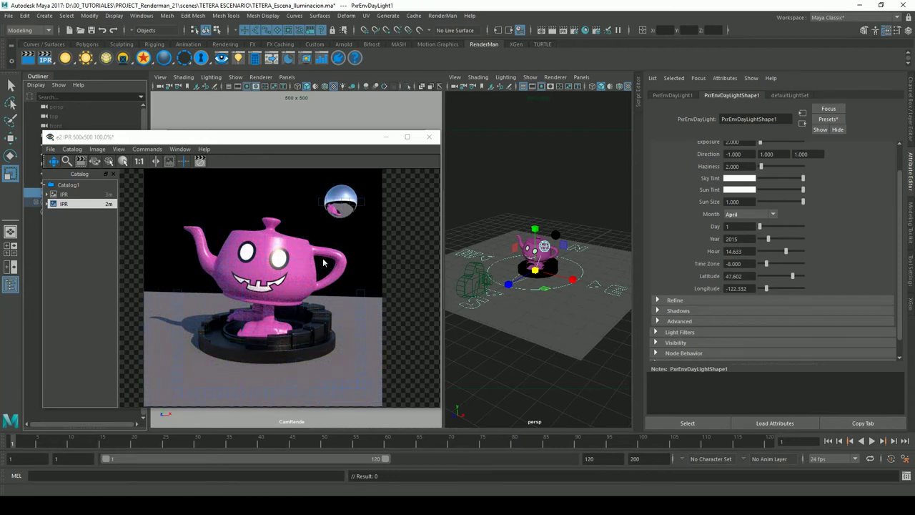
- Check Latitude and Time Zone, then drag Hour from 4.584 to 21.573 for evening light
{"action": "double_click", "coordinate": [747, 277]}
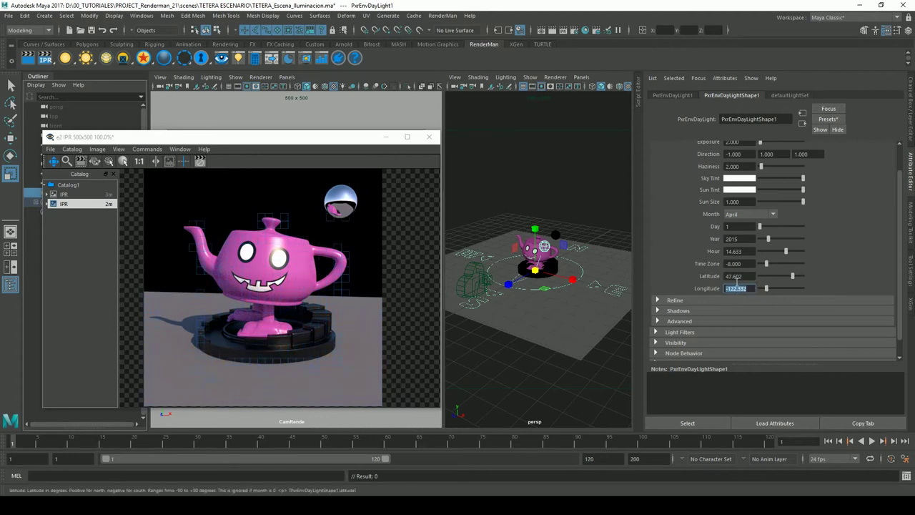
{"action": "double_click", "coordinate": [734, 264]}
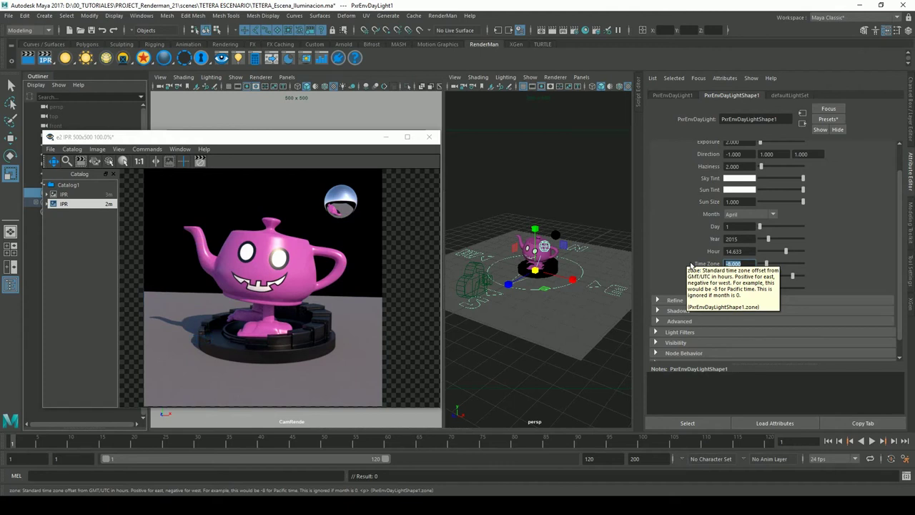
{"action": "mouse_move", "coordinate": [783, 253]}
{"action": "left_mouse_down"}
{"action": "mouse_move", "coordinate": [771, 254]}
{"action": "mouse_move", "coordinate": [779, 252]}
{"action": "left_mouse_up"}
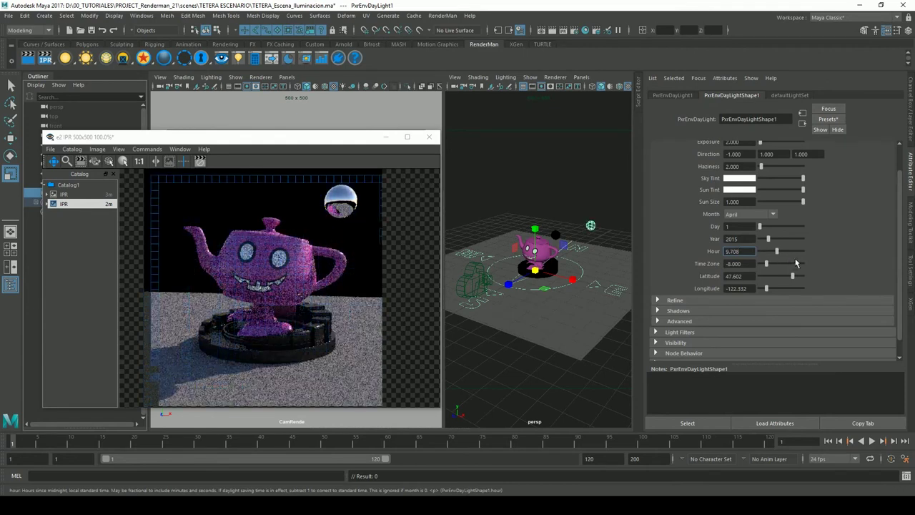
{"action": "left_click_drag", "start_coordinate": [777, 252], "coordinate": [798, 252]}
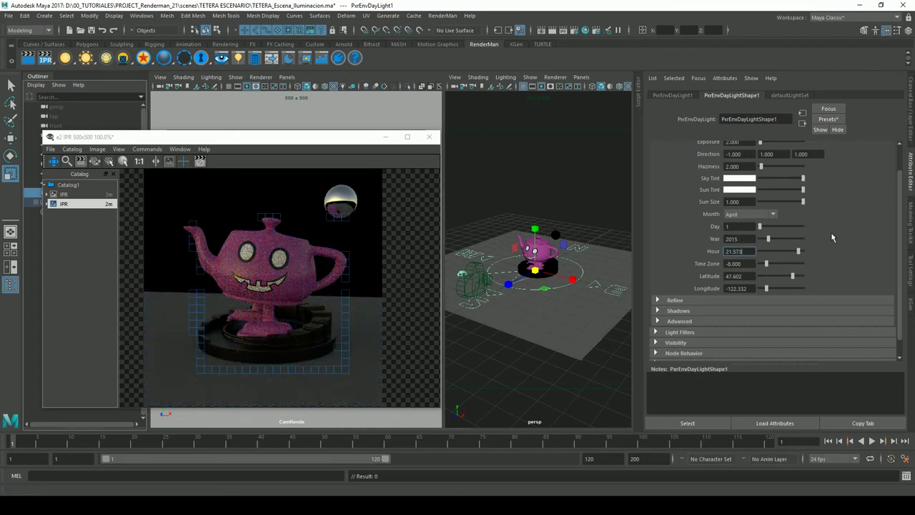
{"action": "left_click", "coordinate": [290, 324]}
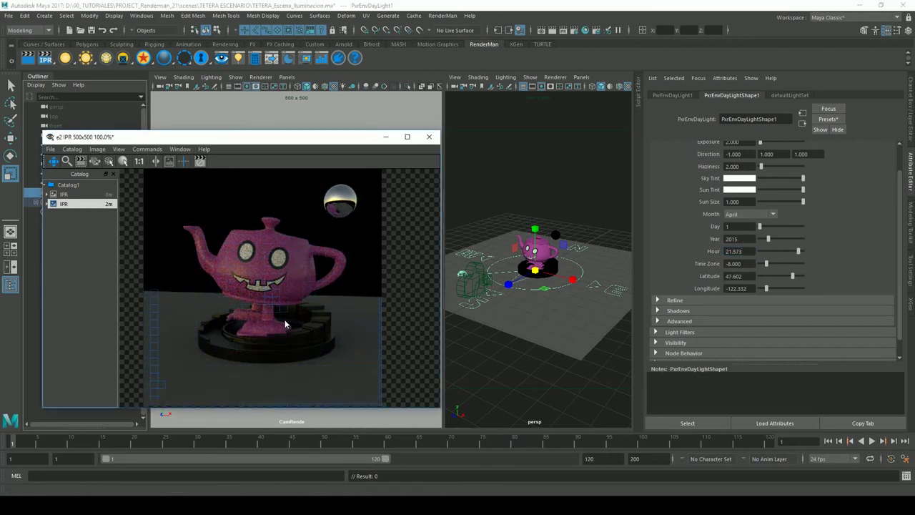
{"action": "left_click", "coordinate": [744, 184]}
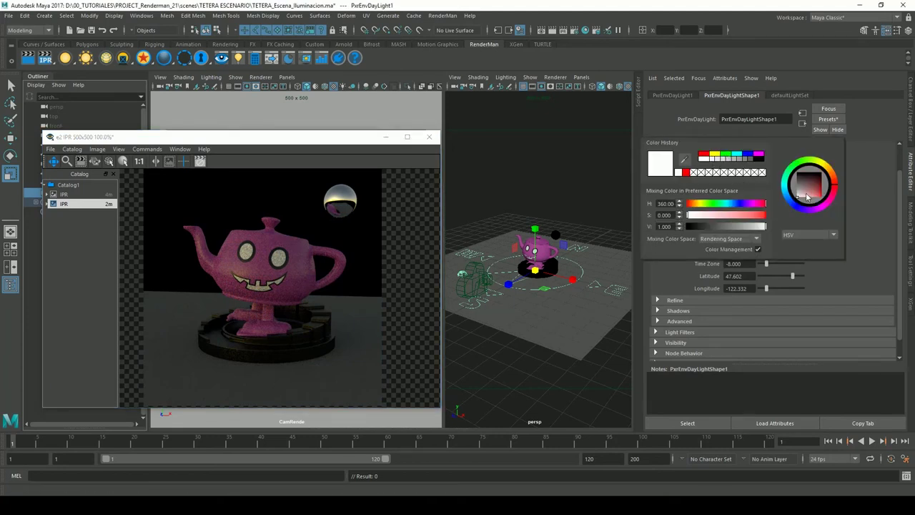
{"action": "left_click_drag", "start_coordinate": [808, 197], "coordinate": [816, 192]}
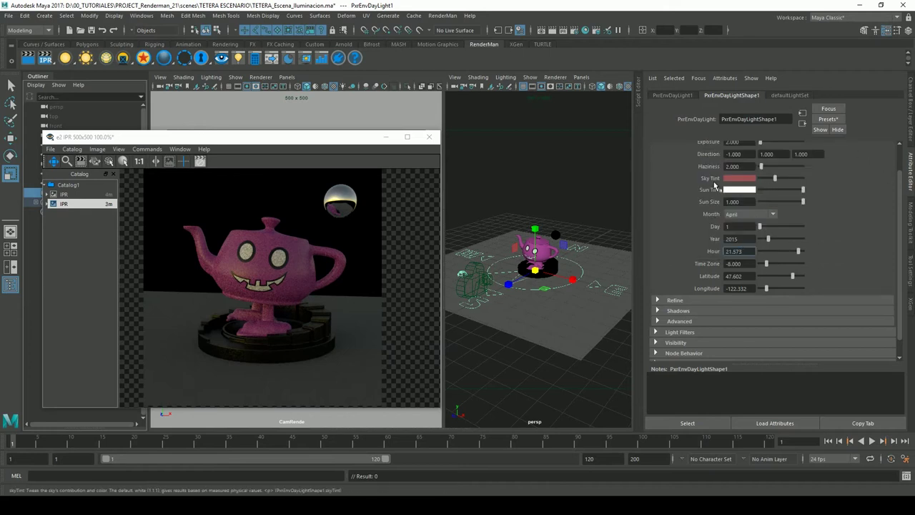
{"action": "left_click_drag", "start_coordinate": [348, 143], "coordinate": [350, 144]}
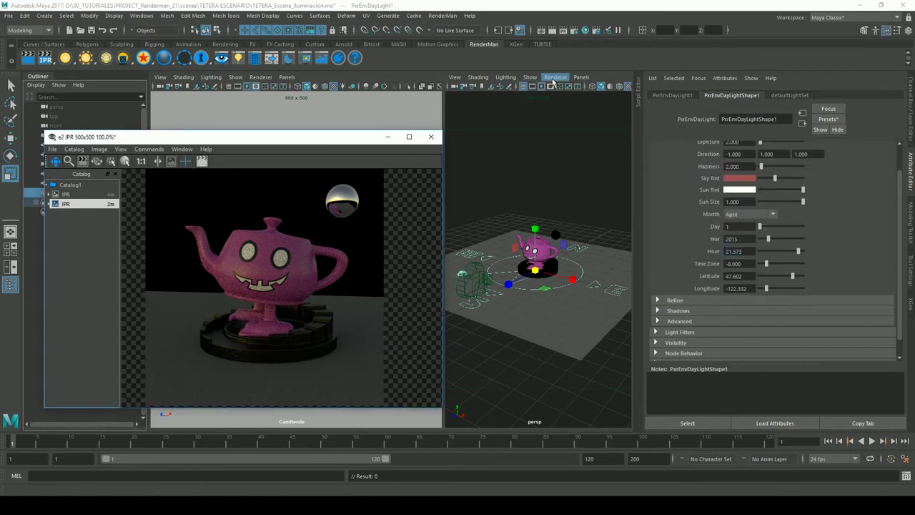
{"action": "left_click", "coordinate": [435, 88]}
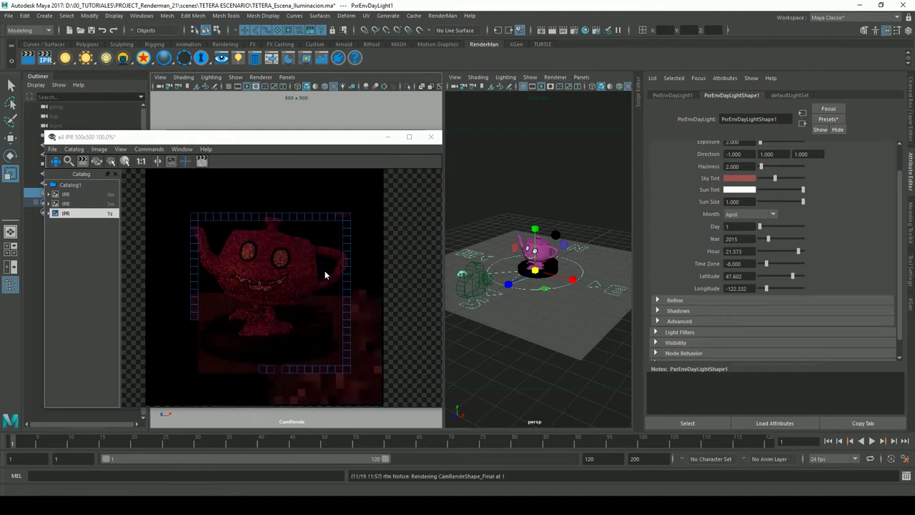
{"action": "left_click", "coordinate": [740, 178]}
{"action": "left_click_drag", "start_coordinate": [737, 219], "coordinate": [721, 220]}
{"action": "mouse_move", "coordinate": [771, 206]}
{"action": "left_mouse_down"}
{"action": "mouse_move", "coordinate": [704, 207]}
{"action": "mouse_move", "coordinate": [764, 230]}
{"action": "left_mouse_up"}
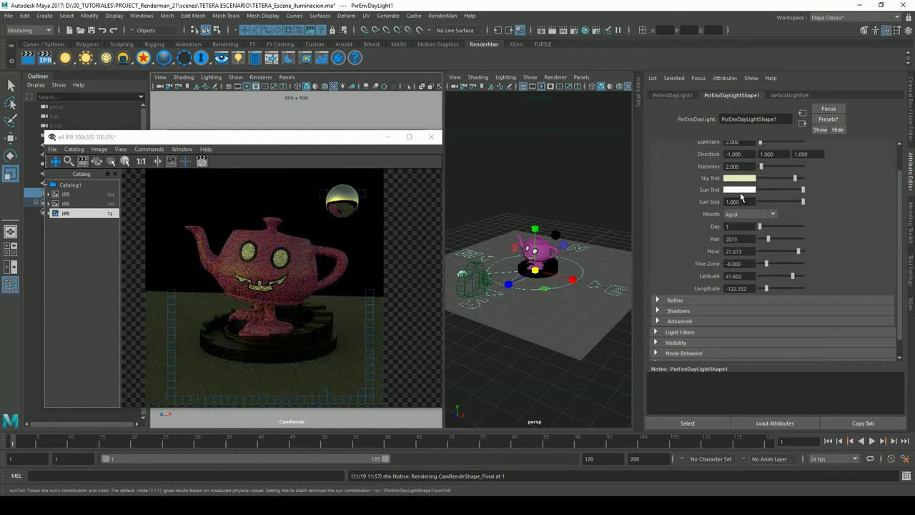
{"action": "left_click", "coordinate": [734, 189]}
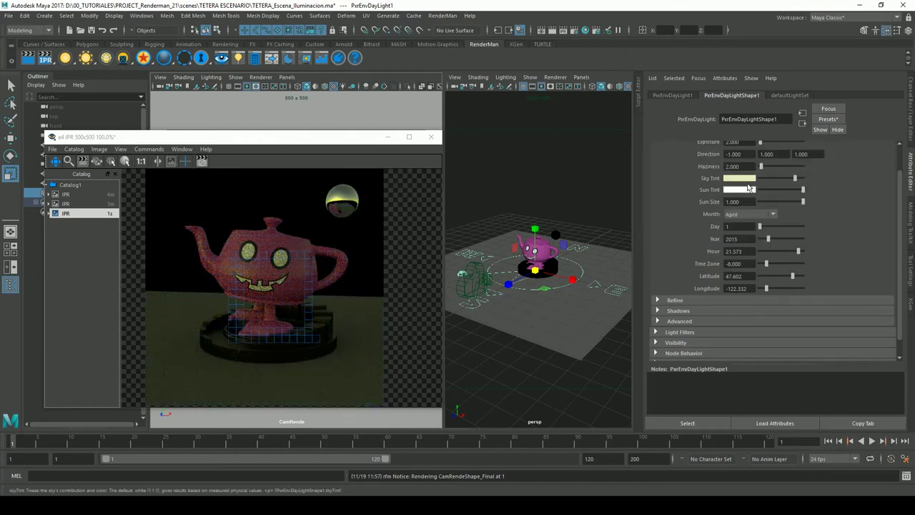
{"action": "left_click", "coordinate": [734, 175]}
{"action": "left_click", "coordinate": [680, 173]}
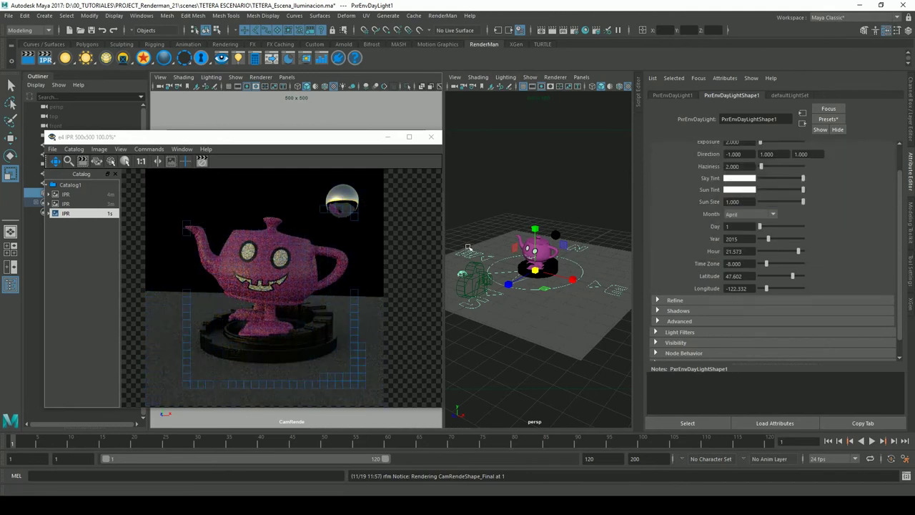
{"action": "left_click", "coordinate": [740, 190]}
- Change the sun tint to blue and restart the IPR render
{"action": "left_click", "coordinate": [693, 217]}
{"action": "left_click_drag", "start_coordinate": [694, 216], "coordinate": [741, 217]}
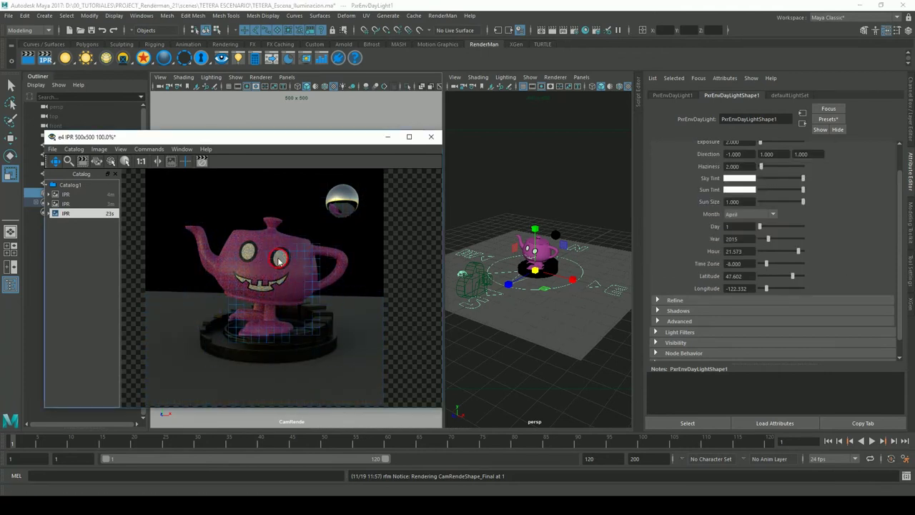
{"action": "left_click", "coordinate": [46, 60]}
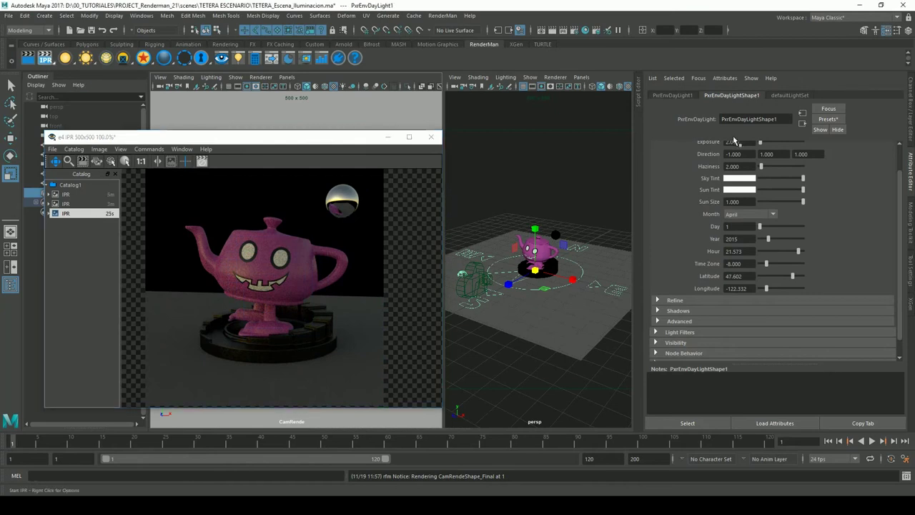
{"action": "left_click", "coordinate": [737, 190]}
{"action": "left_click", "coordinate": [754, 168]}
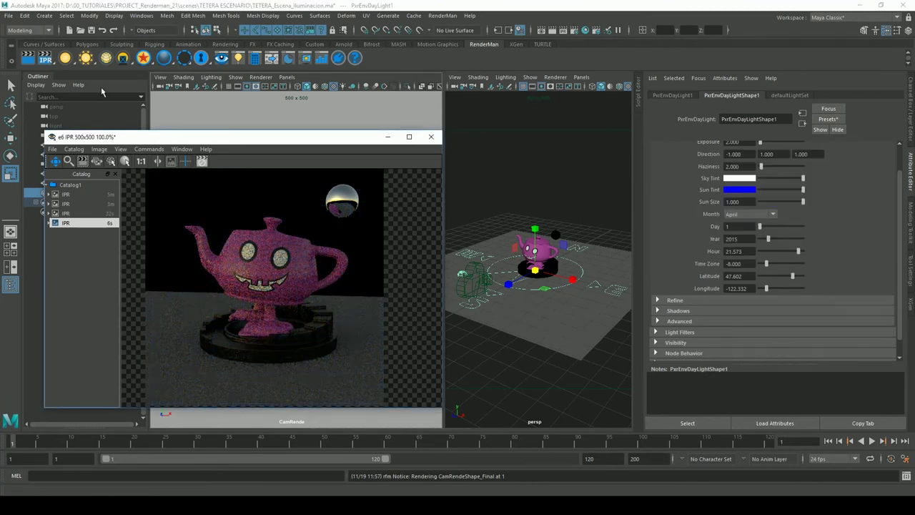
- Try smaller Sun Size values, then settle on 0.899
{"action": "left_click", "coordinate": [782, 205]}
{"action": "left_click_drag", "start_coordinate": [783, 208], "coordinate": [771, 206]}
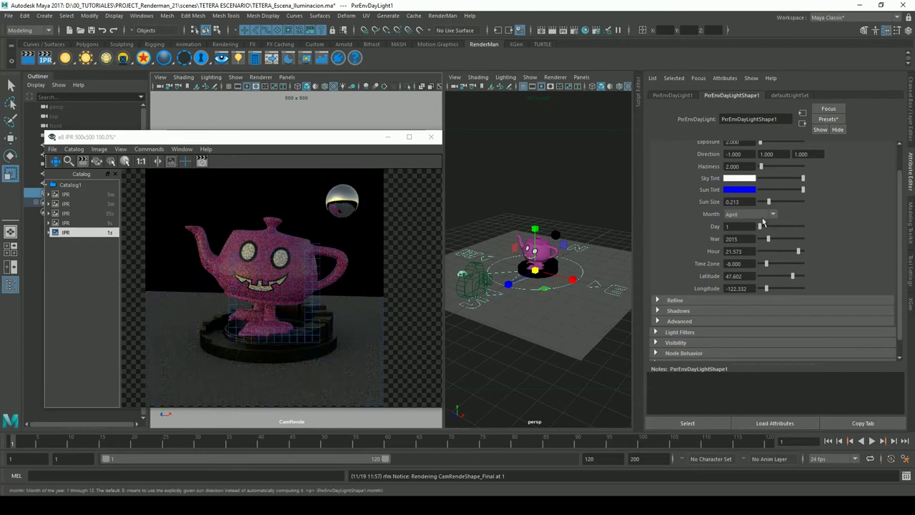
{"action": "left_click_drag", "start_coordinate": [787, 204], "coordinate": [801, 204]}
{"action": "left_click_drag", "start_coordinate": [801, 209], "coordinate": [798, 209]}
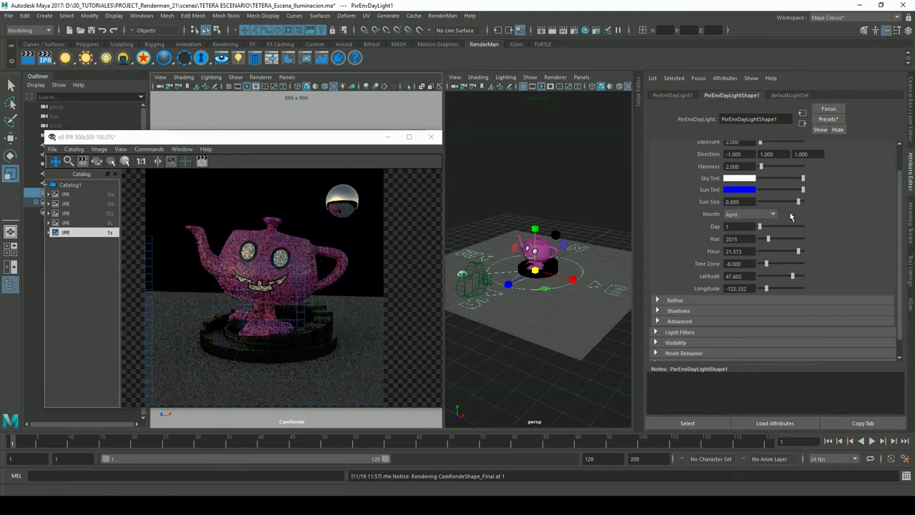
{"action": "left_click", "coordinate": [854, 234]}
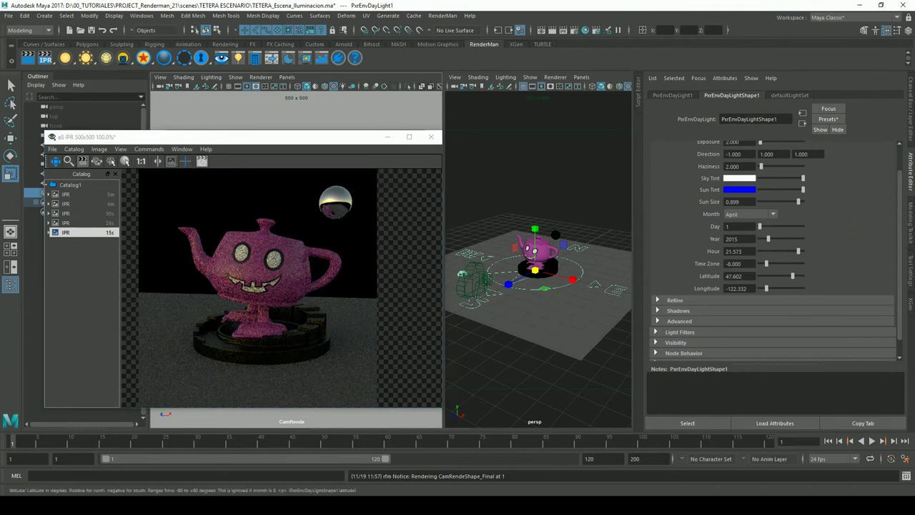
- Peek at Refine and Shadows, then close the IT window, discarding the session
{"action": "left_click", "coordinate": [689, 301]}
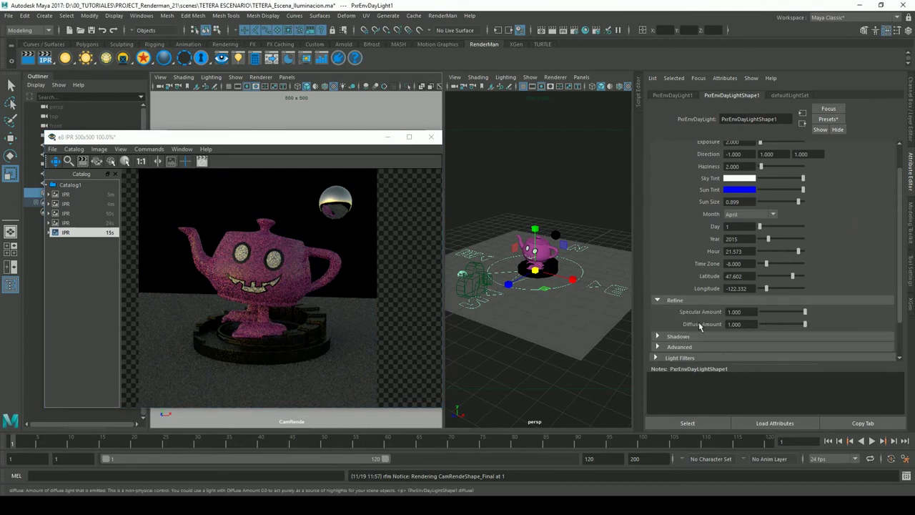
{"action": "left_click", "coordinate": [681, 302]}
{"action": "left_click", "coordinate": [683, 311]}
{"action": "left_click", "coordinate": [683, 311]}
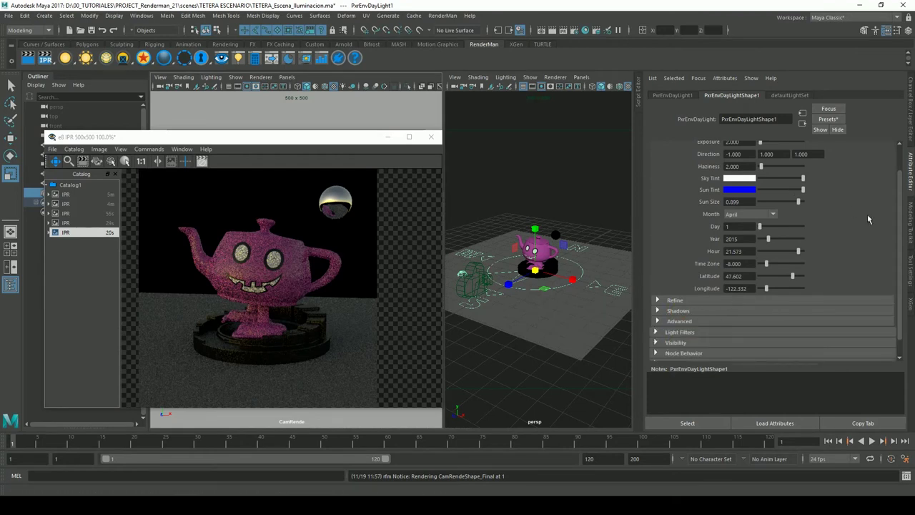
{"action": "scroll", "coordinate": [902, 226], "scroll_direction": "up", "scroll_amount": 2}
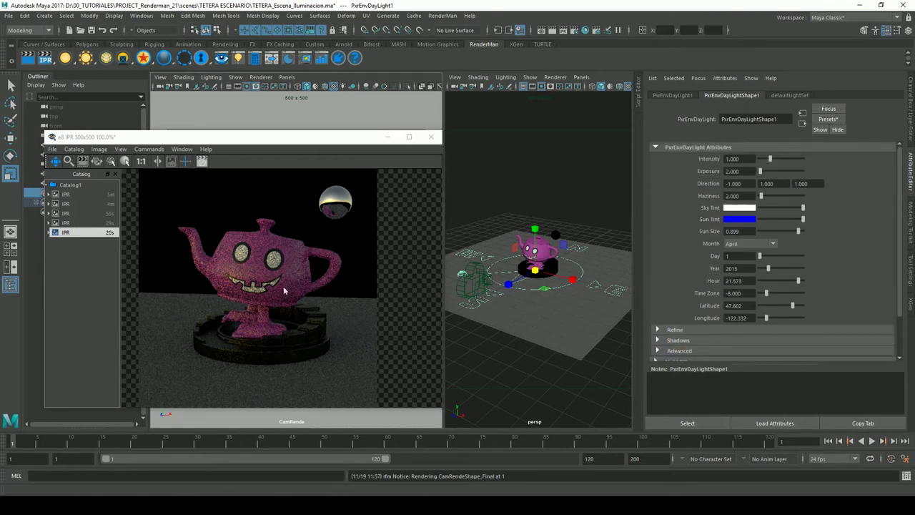
{"action": "left_click", "coordinate": [431, 137]}
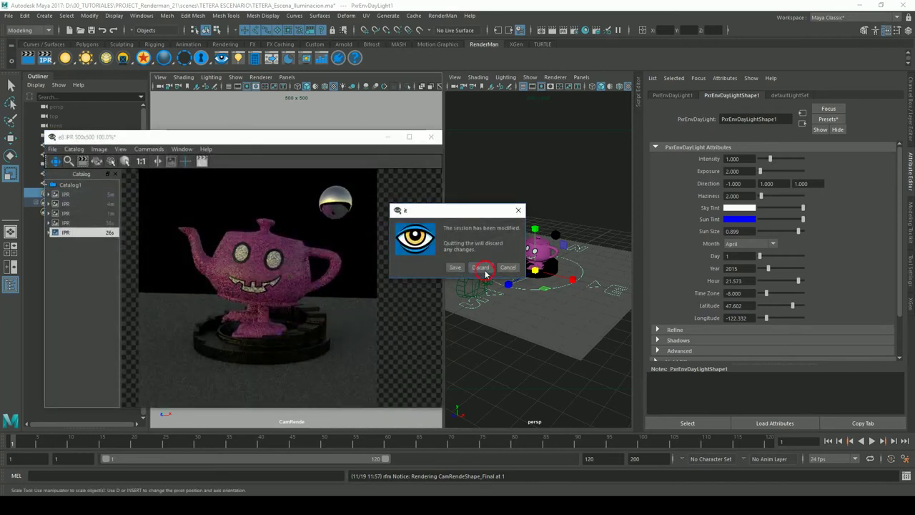
{"action": "left_click", "coordinate": [480, 267]}
{"action": "left_click", "coordinate": [572, 184]}
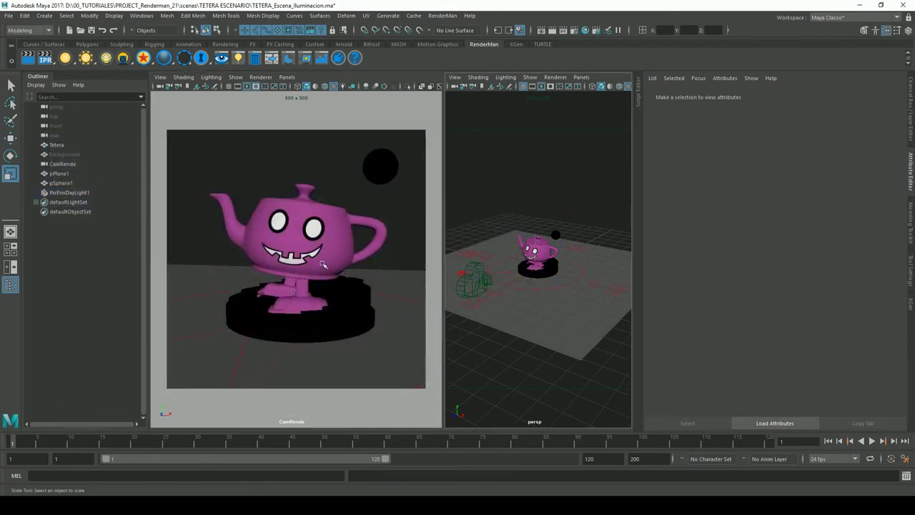
- Delete PxrEnvDayLight1 and check the environment light types without choosing one
{"action": "left_click", "coordinate": [66, 192]}
{"action": "key", "text": "Delete"}
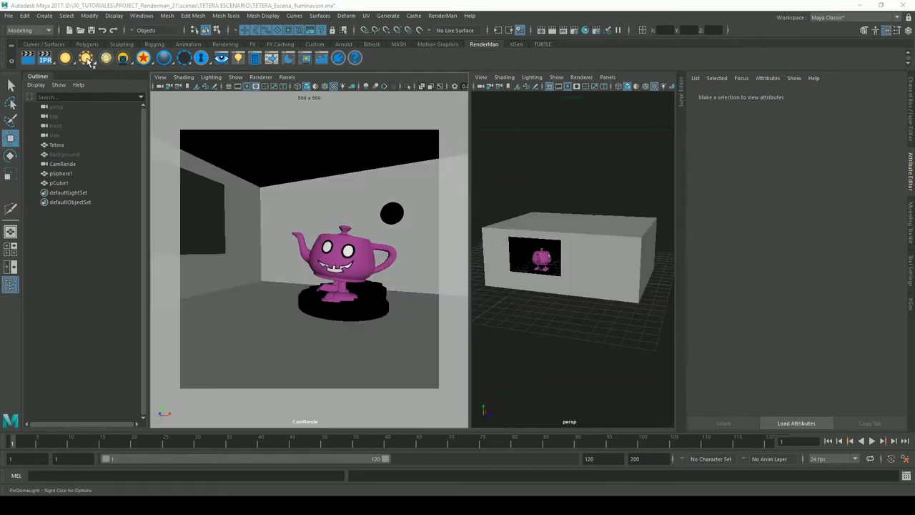
{"action": "right_click", "coordinate": [87, 60]}
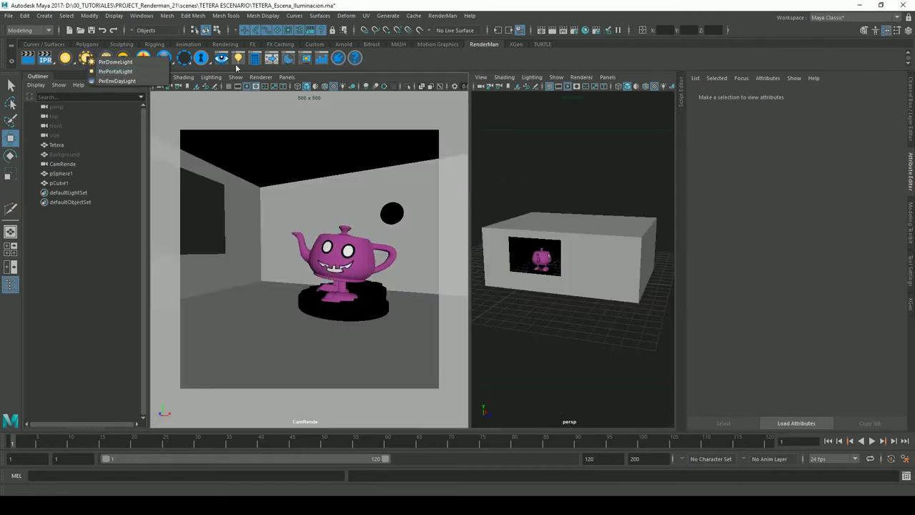
{"action": "left_click", "coordinate": [422, 68]}
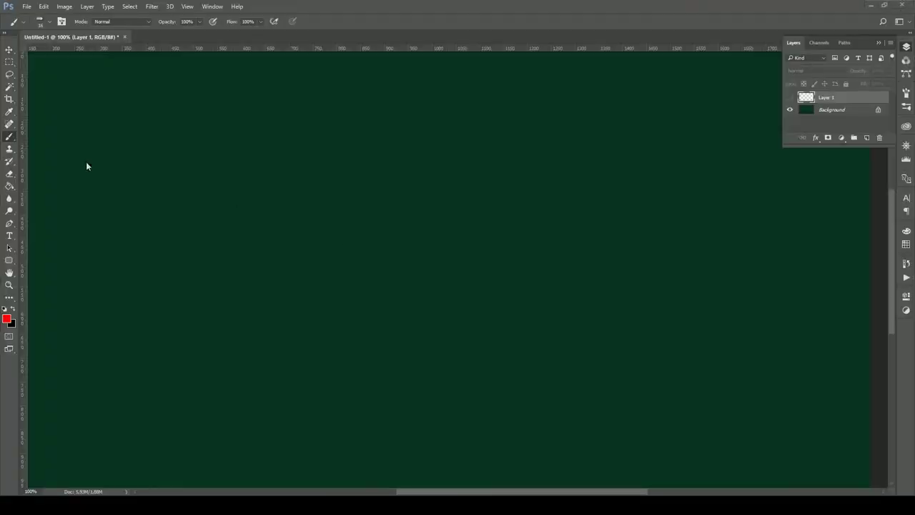
- Set the painting colour to white, shrink the brush to 5 px, and make Layer 1 visible
{"action": "left_click", "coordinate": [4, 310]}
{"action": "left_click", "coordinate": [12, 310]}
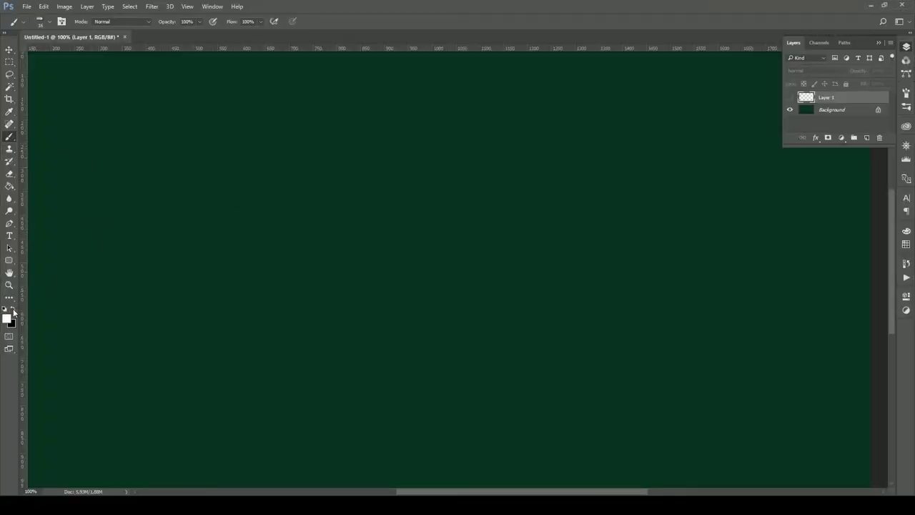
{"action": "left_click", "coordinate": [49, 22]}
{"action": "left_click_drag", "start_coordinate": [61, 53], "coordinate": [55, 55]}
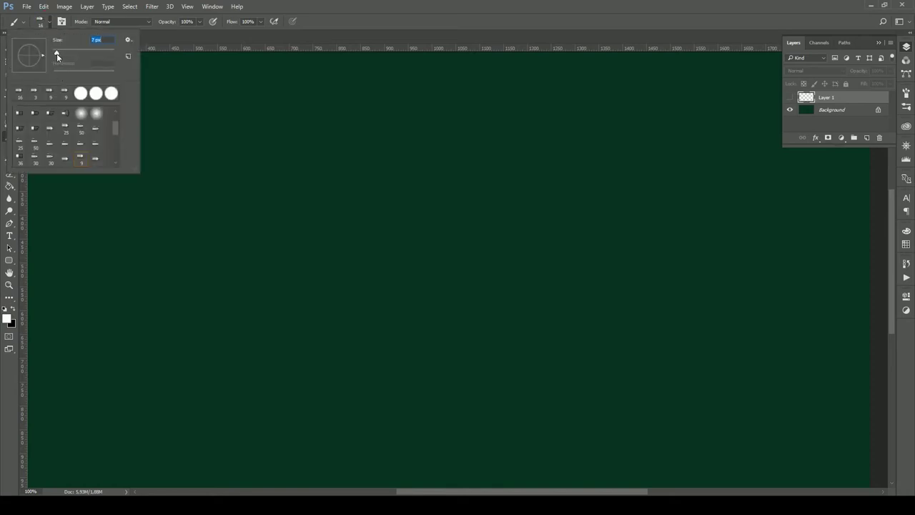
{"action": "left_click", "coordinate": [425, 237]}
{"action": "left_click", "coordinate": [453, 189]}
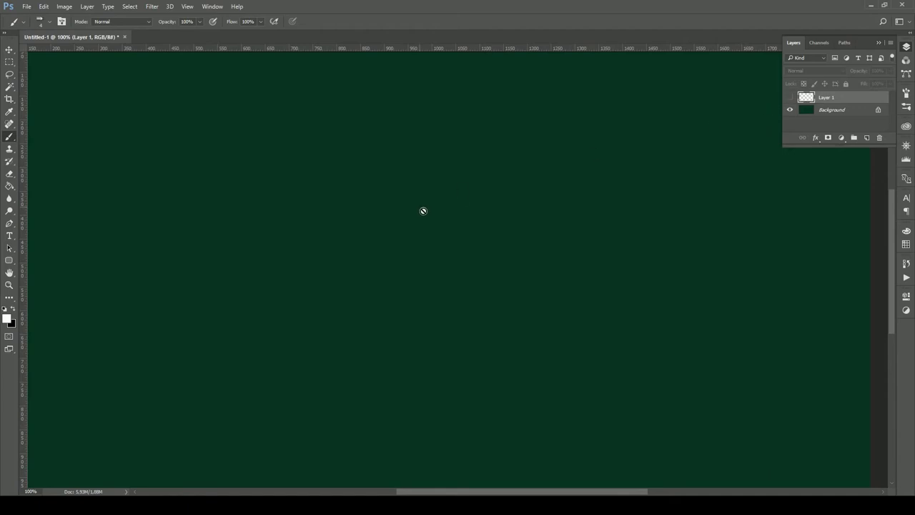
{"action": "left_click", "coordinate": [9, 138]}
{"action": "left_click", "coordinate": [790, 97]}
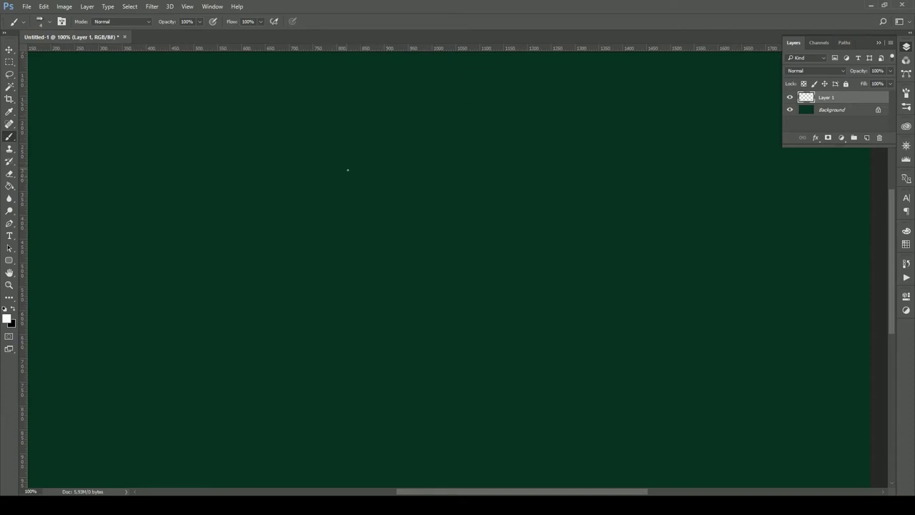
- Paint a large white oval around the canvas centre, redoing the first stroke
{"action": "left_click_drag", "start_coordinate": [519, 126], "coordinate": [307, 134]}
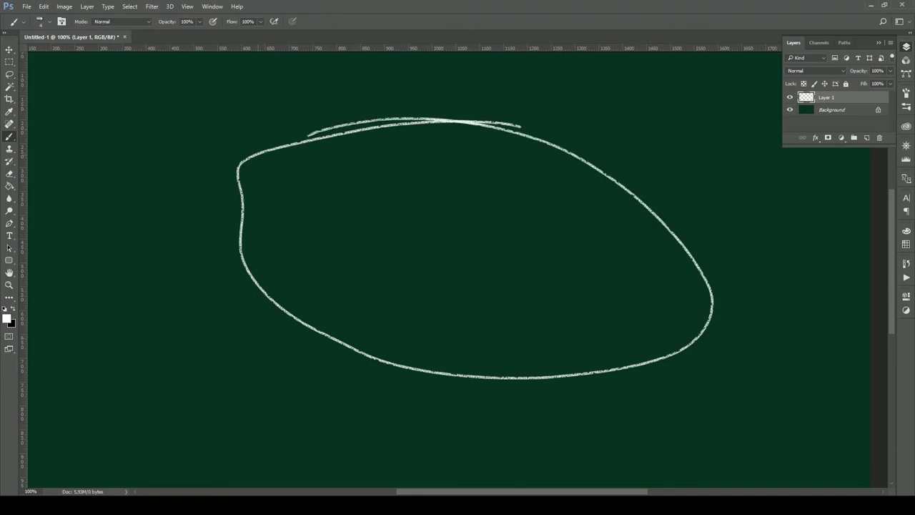
{"action": "key", "text": "ctrl+z"}
{"action": "left_click_drag", "start_coordinate": [445, 113], "coordinate": [358, 347]}
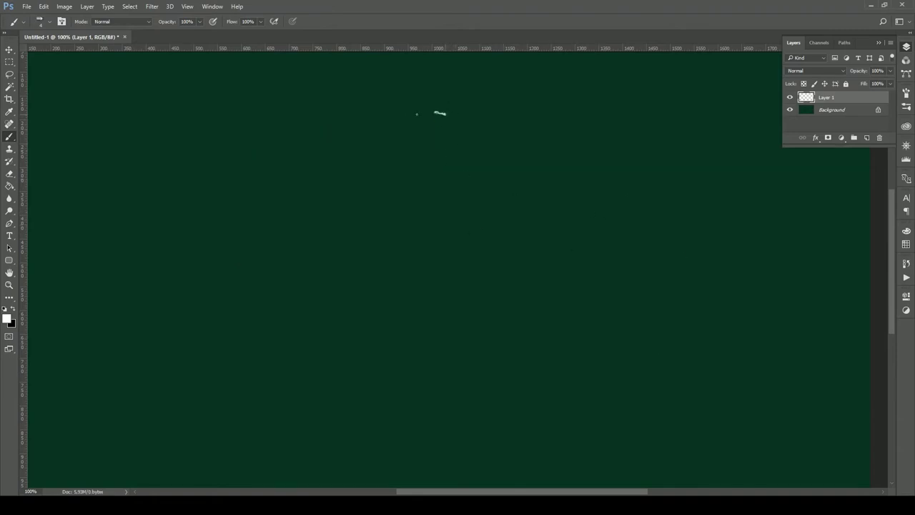
{"action": "left_click_drag", "start_coordinate": [409, 368], "coordinate": [328, 138]}
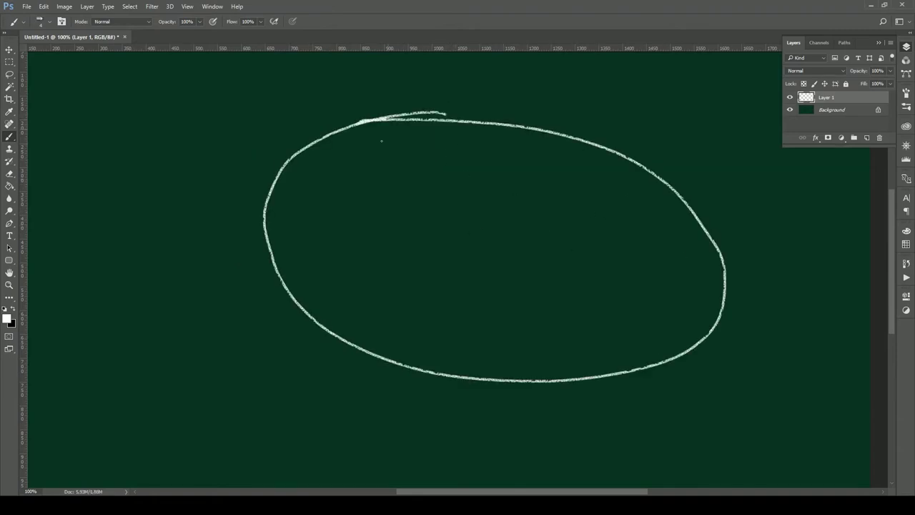
- Sketch a box inside the oval with a small window on its left face
{"action": "mouse_move", "coordinate": [501, 245]}
{"action": "left_mouse_down"}
{"action": "mouse_move", "coordinate": [443, 245]}
{"action": "mouse_move", "coordinate": [411, 270]}
{"action": "mouse_move", "coordinate": [513, 265]}
{"action": "left_mouse_up"}
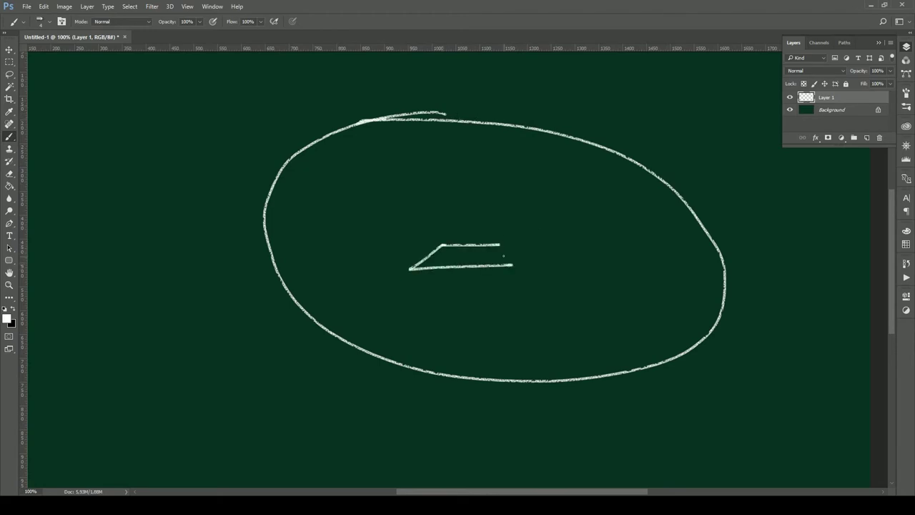
{"action": "mouse_move", "coordinate": [441, 245]}
{"action": "left_mouse_down"}
{"action": "mouse_move", "coordinate": [438, 191]}
{"action": "mouse_move", "coordinate": [499, 191]}
{"action": "mouse_move", "coordinate": [509, 244]}
{"action": "left_mouse_up"}
{"action": "mouse_move", "coordinate": [498, 190]}
{"action": "left_mouse_down"}
{"action": "mouse_move", "coordinate": [529, 209]}
{"action": "mouse_move", "coordinate": [520, 268]}
{"action": "left_mouse_up"}
{"action": "left_click_drag", "start_coordinate": [405, 212], "coordinate": [410, 270]}
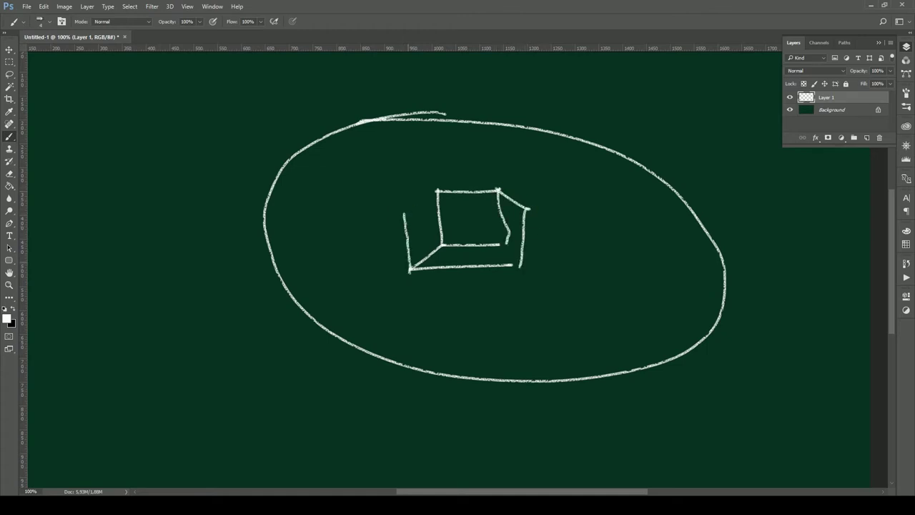
{"action": "mouse_move", "coordinate": [402, 195]}
{"action": "left_mouse_down"}
{"action": "mouse_move", "coordinate": [405, 216]}
{"action": "mouse_move", "coordinate": [439, 192]}
{"action": "mouse_move", "coordinate": [539, 209]}
{"action": "left_mouse_up"}
{"action": "mouse_move", "coordinate": [416, 210]}
{"action": "left_mouse_down"}
{"action": "mouse_move", "coordinate": [418, 230]}
{"action": "mouse_move", "coordinate": [430, 231]}
{"action": "mouse_move", "coordinate": [432, 211]}
{"action": "mouse_move", "coordinate": [417, 209]}
{"action": "left_mouse_up"}
{"action": "left_click_drag", "start_coordinate": [501, 243], "coordinate": [526, 268]}
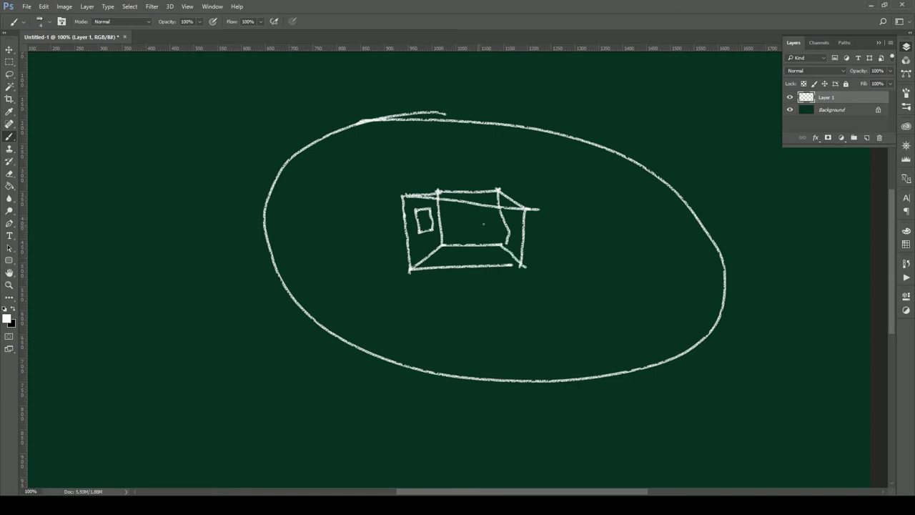
- Draw arrows from all around the oval pointing inward toward the box
{"action": "mouse_move", "coordinate": [333, 137]}
{"action": "left_mouse_down"}
{"action": "mouse_move", "coordinate": [416, 182]}
{"action": "mouse_move", "coordinate": [406, 185]}
{"action": "left_mouse_up"}
{"action": "mouse_move", "coordinate": [269, 223]}
{"action": "left_mouse_down"}
{"action": "mouse_move", "coordinate": [393, 216]}
{"action": "mouse_move", "coordinate": [383, 224]}
{"action": "left_mouse_up"}
{"action": "mouse_move", "coordinate": [363, 336]}
{"action": "left_mouse_down"}
{"action": "mouse_move", "coordinate": [408, 272]}
{"action": "mouse_move", "coordinate": [414, 284]}
{"action": "left_mouse_up"}
{"action": "mouse_move", "coordinate": [549, 366]}
{"action": "left_mouse_down"}
{"action": "mouse_move", "coordinate": [480, 281]}
{"action": "mouse_move", "coordinate": [506, 289]}
{"action": "left_mouse_up"}
{"action": "left_click_drag", "start_coordinate": [570, 267], "coordinate": [713, 288]}
{"action": "left_click_drag", "start_coordinate": [597, 257], "coordinate": [583, 275]}
{"action": "mouse_move", "coordinate": [589, 148]}
{"action": "left_mouse_down"}
{"action": "mouse_move", "coordinate": [526, 181]}
{"action": "mouse_move", "coordinate": [549, 184]}
{"action": "left_mouse_up"}
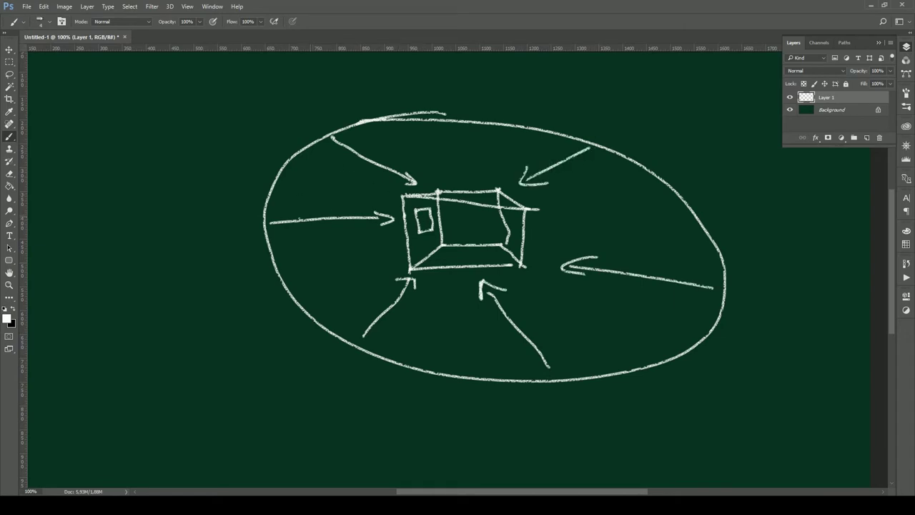
- Draw white rays from the left entering the box through the window
{"action": "mouse_move", "coordinate": [280, 196]}
{"action": "left_mouse_down"}
{"action": "mouse_move", "coordinate": [511, 229]}
{"action": "mouse_move", "coordinate": [478, 252]}
{"action": "left_mouse_up"}
{"action": "left_click_drag", "start_coordinate": [277, 241], "coordinate": [472, 223]}
{"action": "left_click_drag", "start_coordinate": [298, 287], "coordinate": [413, 262]}
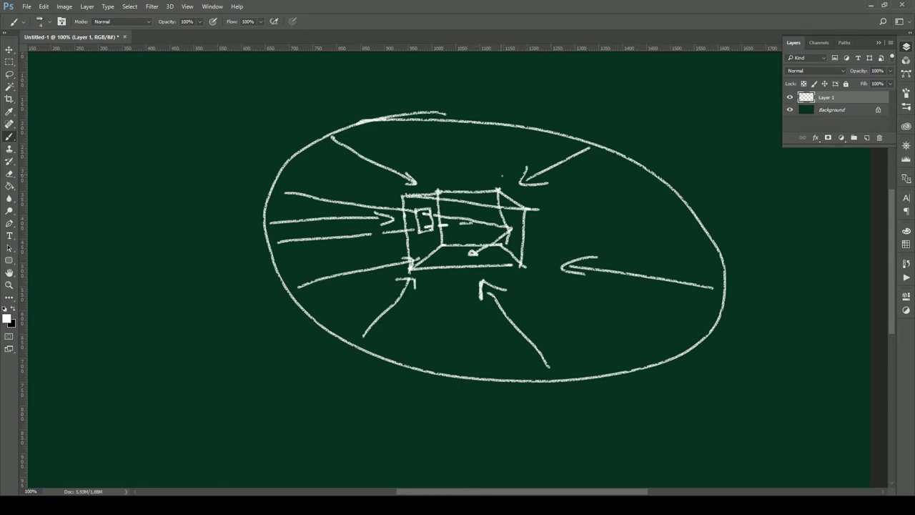
- Change the painting colour to yellow, hex ffcc00
{"action": "key", "text": "alt"}
{"action": "left_click", "coordinate": [9, 319]}
{"action": "left_click_drag", "start_coordinate": [489, 190], "coordinate": [489, 206]}
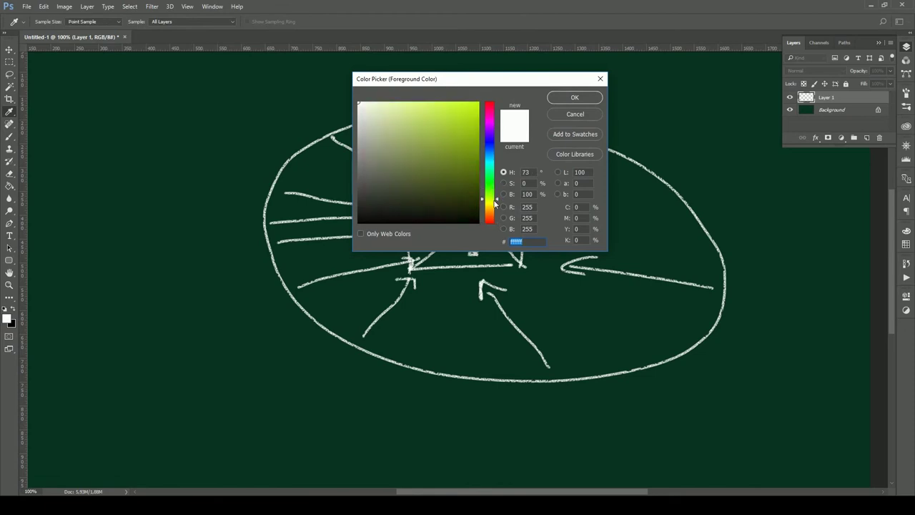
{"action": "type", "text": "ffcc00"}
{"action": "left_click", "coordinate": [587, 96]}
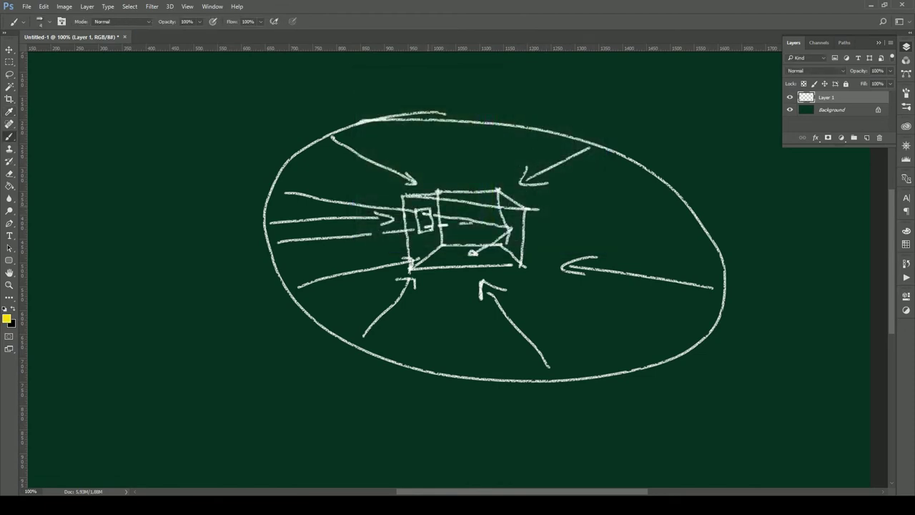
- Outline the window in yellow and fan yellow rays from the left into it
{"action": "mouse_move", "coordinate": [410, 206]}
{"action": "left_mouse_down"}
{"action": "mouse_move", "coordinate": [428, 205]}
{"action": "mouse_move", "coordinate": [428, 234]}
{"action": "mouse_move", "coordinate": [413, 234]}
{"action": "mouse_move", "coordinate": [407, 209]}
{"action": "left_mouse_up"}
{"action": "left_click_drag", "start_coordinate": [417, 223], "coordinate": [417, 237]}
{"action": "left_click_drag", "start_coordinate": [311, 172], "coordinate": [417, 203]}
{"action": "left_click_drag", "start_coordinate": [283, 194], "coordinate": [402, 210]}
{"action": "left_click_drag", "start_coordinate": [257, 228], "coordinate": [429, 218]}
{"action": "left_click_drag", "start_coordinate": [274, 248], "coordinate": [406, 233]}
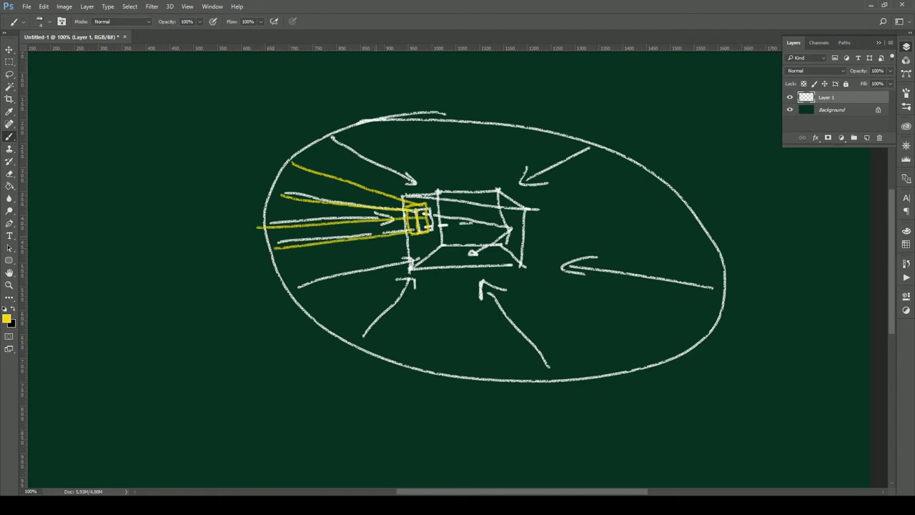
{"action": "left_click_drag", "start_coordinate": [276, 261], "coordinate": [411, 229]}
{"action": "left_click_drag", "start_coordinate": [267, 236], "coordinate": [400, 225]}
{"action": "left_click_drag", "start_coordinate": [276, 212], "coordinate": [404, 214]}
{"action": "mouse_move", "coordinate": [314, 187]}
{"action": "left_mouse_down"}
{"action": "mouse_move", "coordinate": [433, 209]}
{"action": "mouse_move", "coordinate": [415, 236]}
{"action": "mouse_move", "coordinate": [456, 199]}
{"action": "mouse_move", "coordinate": [502, 220]}
{"action": "left_mouse_up"}
- Dab yellow light specks inside the box and draw a long yellow arc at right
{"action": "left_click_drag", "start_coordinate": [471, 257], "coordinate": [475, 260]}
{"action": "mouse_move", "coordinate": [445, 253]}
{"action": "left_mouse_down"}
{"action": "mouse_move", "coordinate": [445, 261]}
{"action": "mouse_move", "coordinate": [481, 243]}
{"action": "left_mouse_up"}
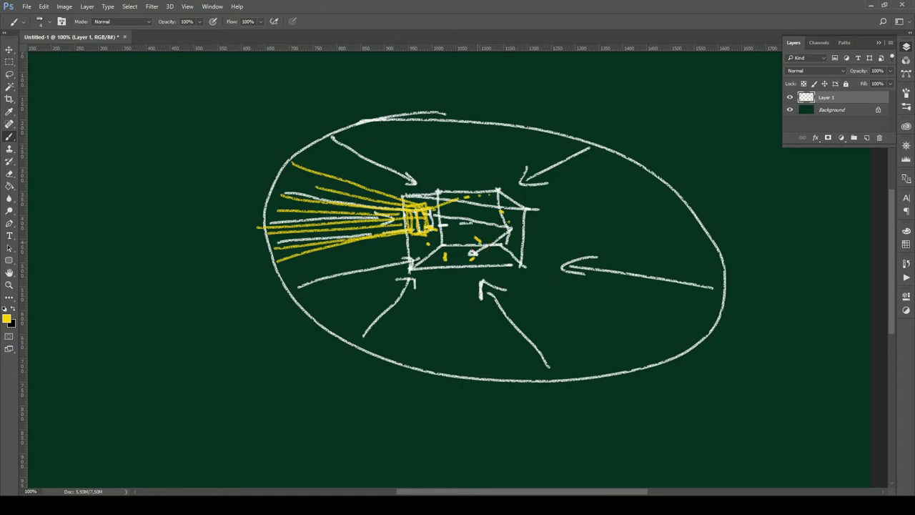
{"action": "left_click_drag", "start_coordinate": [407, 141], "coordinate": [384, 307]}
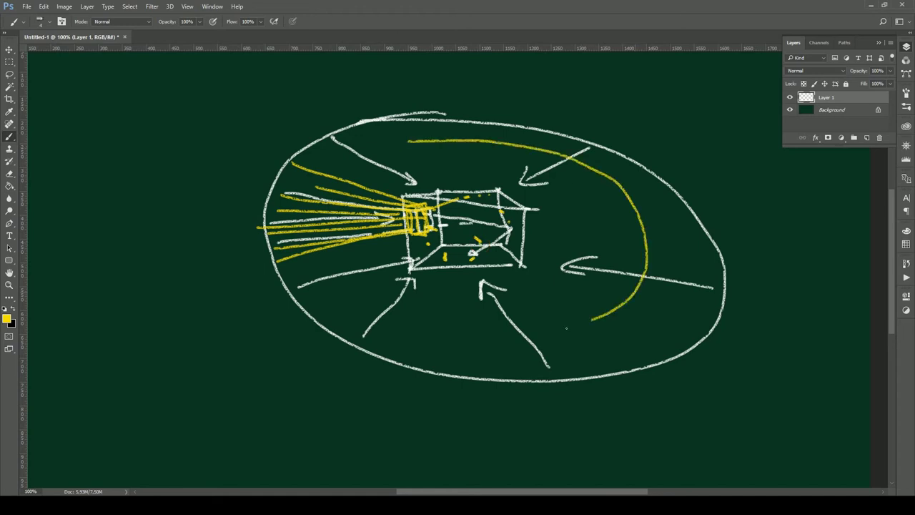
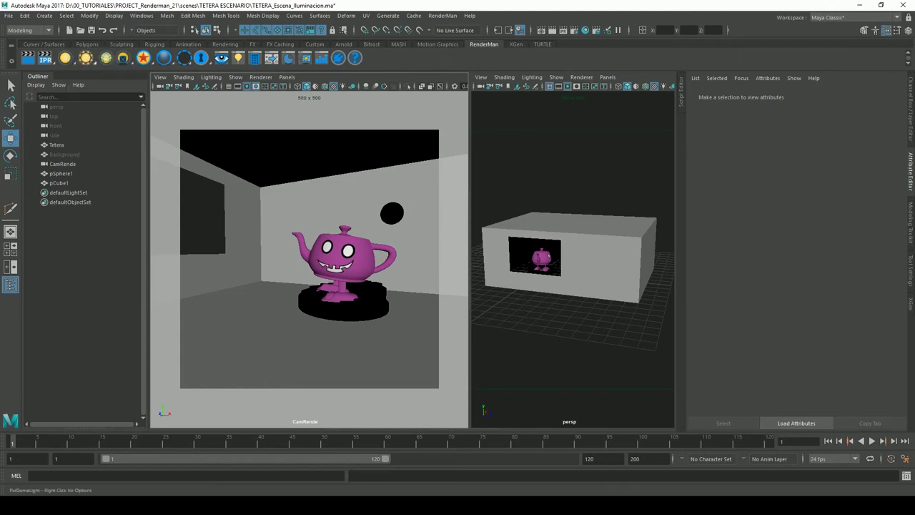
- Add a PxrDomeLight with Correccion_Pasarela_Panorama_hdr.tex from sourceimages/HDRI as its color map
{"action": "left_click", "coordinate": [85, 58]}
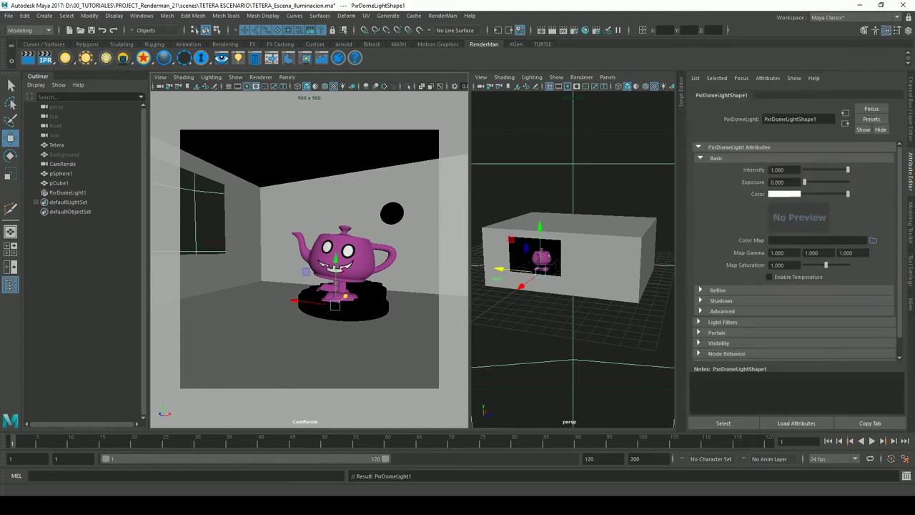
{"action": "left_click", "coordinate": [873, 241]}
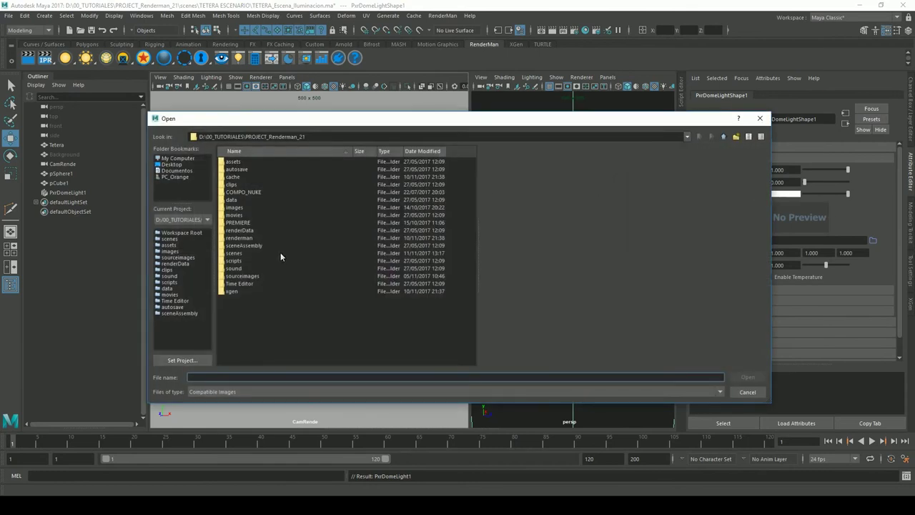
{"action": "left_click", "coordinate": [249, 278]}
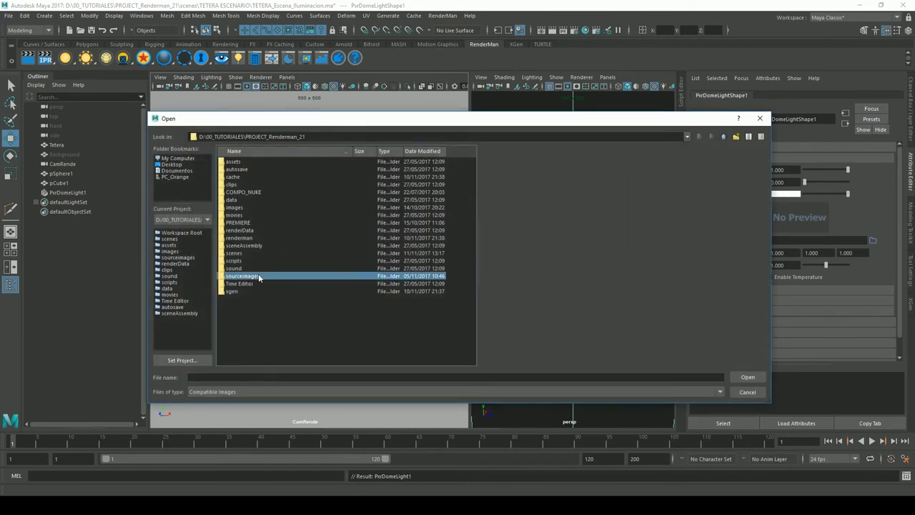
{"action": "double_click", "coordinate": [265, 279]}
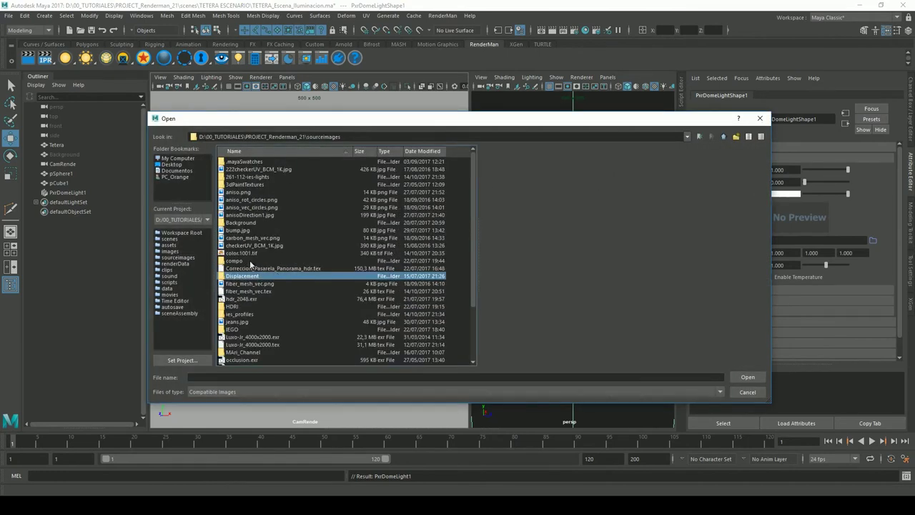
{"action": "double_click", "coordinate": [242, 306]}
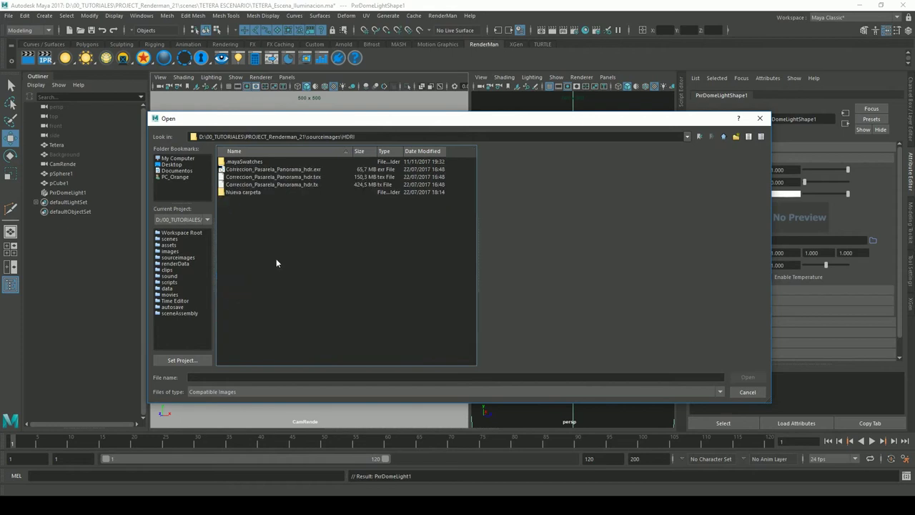
{"action": "left_click", "coordinate": [315, 176]}
{"action": "left_click", "coordinate": [747, 377]}
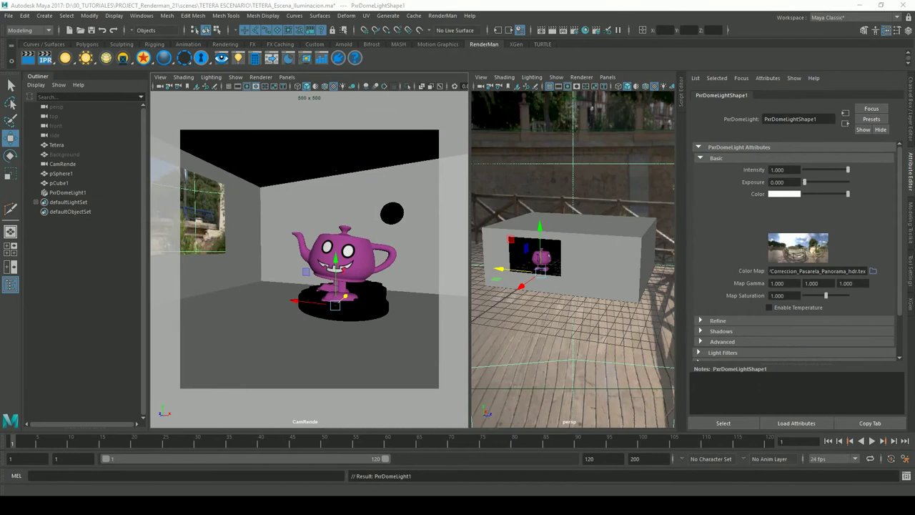
- Clear the dome light's Color Map path so it shows No Preview
{"action": "left_click", "coordinate": [837, 273]}
{"action": "key", "text": "BackSpace"}
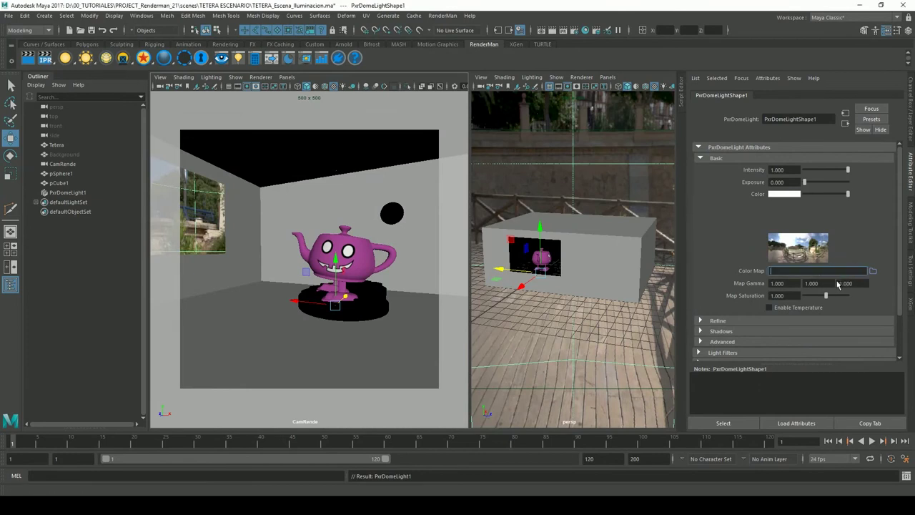
{"action": "key", "text": "Return"}
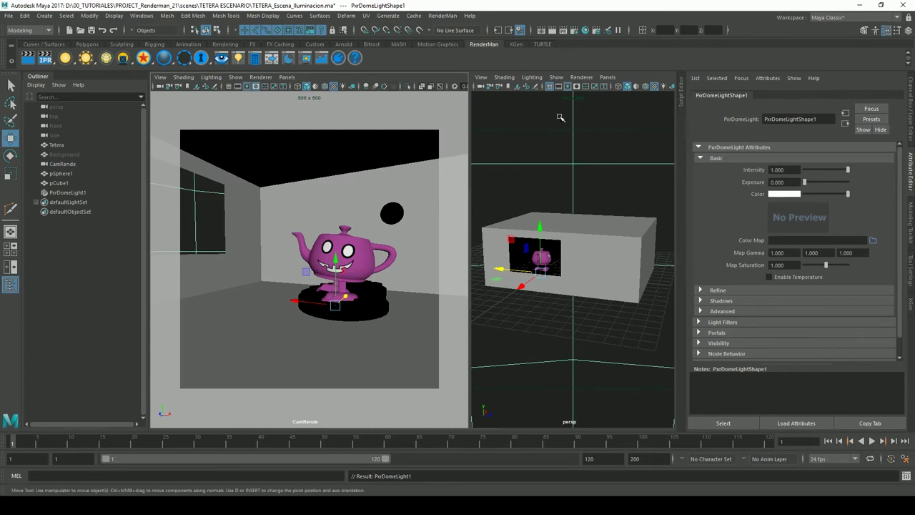
- Run an IPR render limited to a region around the teapot, then close it and discard the session
{"action": "left_click", "coordinate": [571, 36]}
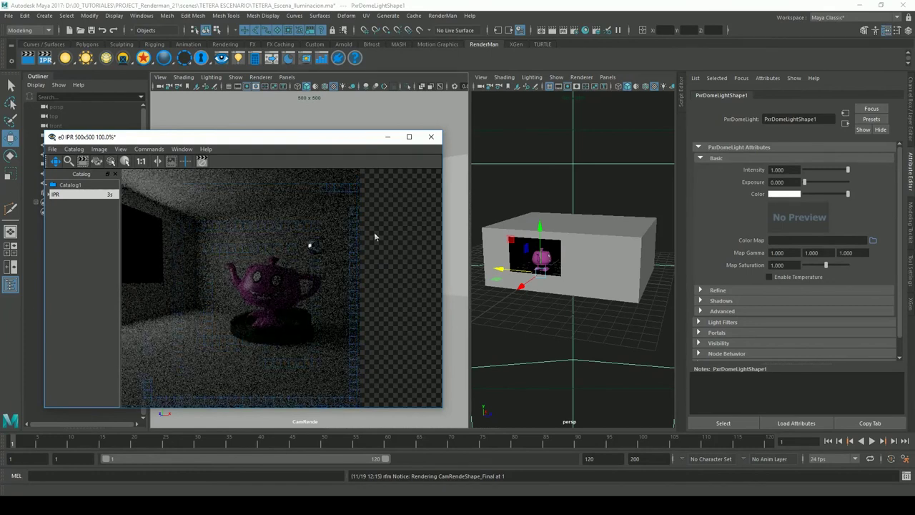
{"action": "left_click_drag", "start_coordinate": [192, 232], "coordinate": [312, 357]}
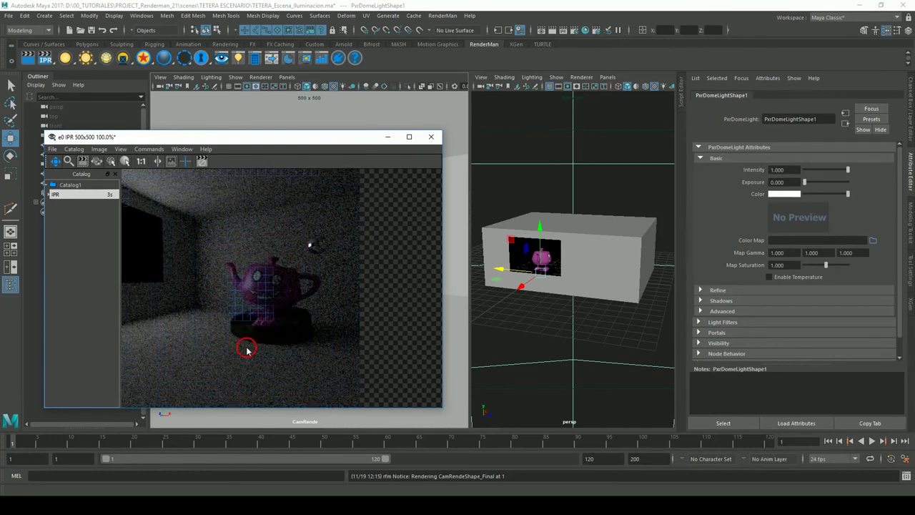
{"action": "left_click", "coordinate": [431, 137]}
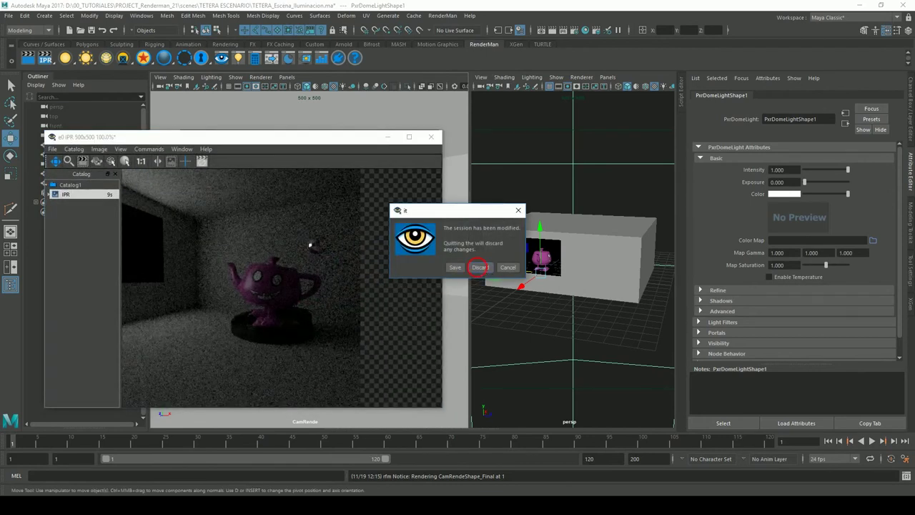
{"action": "left_click", "coordinate": [479, 267]}
- Check Max Samples in Render Settings, then render a full frame and close the render view
{"action": "left_click", "coordinate": [577, 31]}
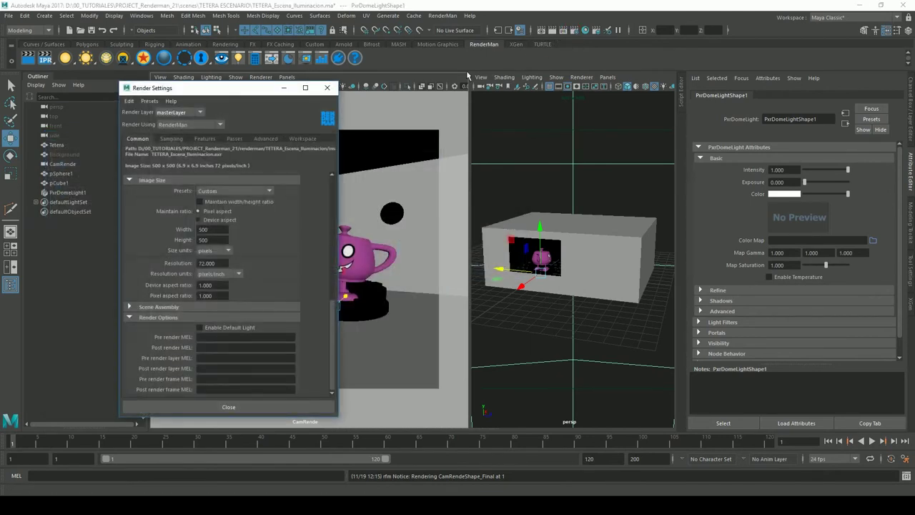
{"action": "left_click", "coordinate": [171, 138]}
{"action": "left_click", "coordinate": [211, 196]}
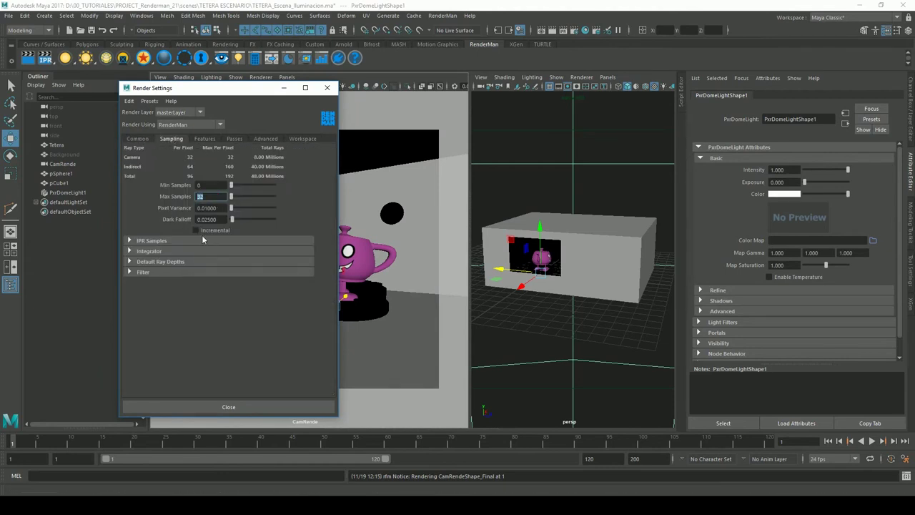
{"action": "left_click", "coordinate": [136, 138]}
{"action": "left_click", "coordinate": [327, 87]}
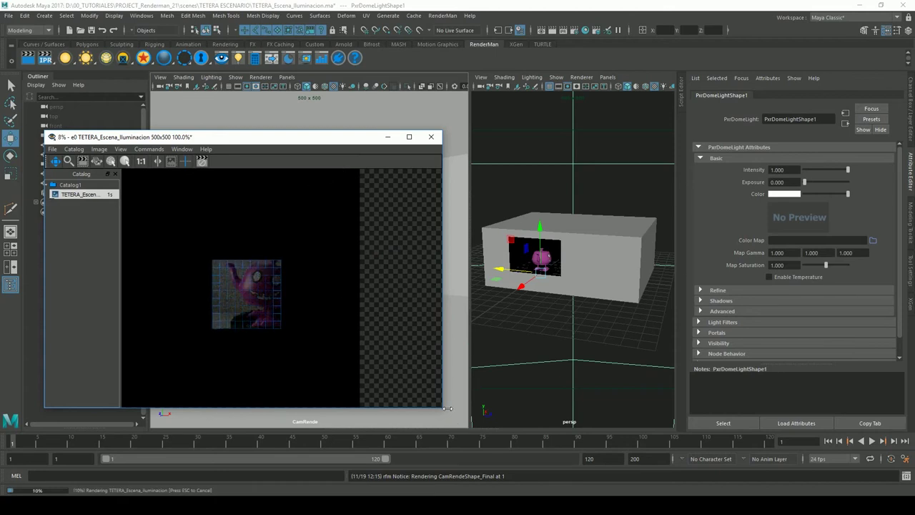
{"action": "left_click_drag", "start_coordinate": [447, 408], "coordinate": [490, 434]}
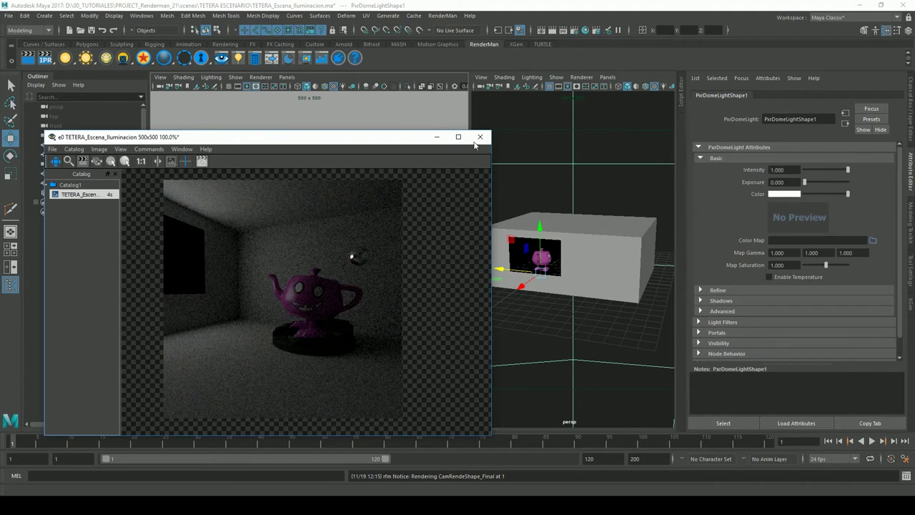
{"action": "left_click", "coordinate": [437, 137]}
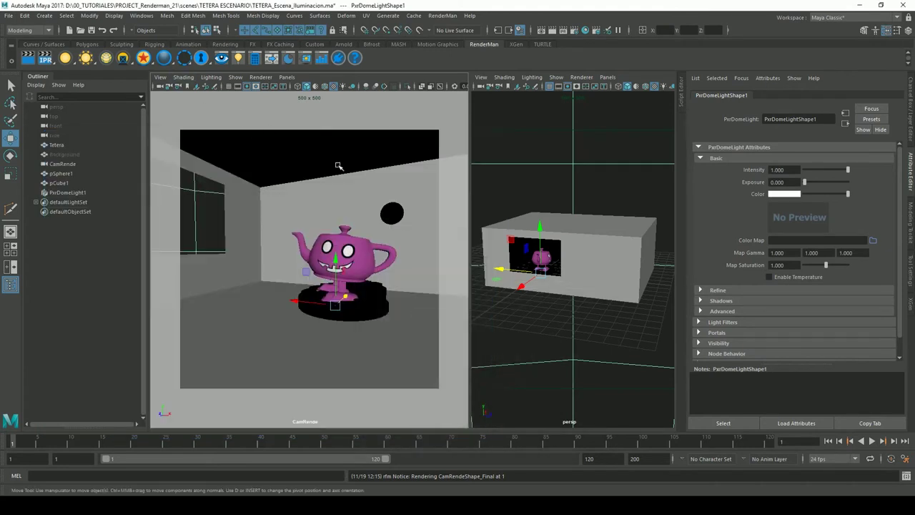
- Select PxrDomeLight1 and add a PxrPortalLight from the dome light shelf icon's menu
{"action": "left_click_drag", "start_coordinate": [556, 157], "coordinate": [588, 184]}
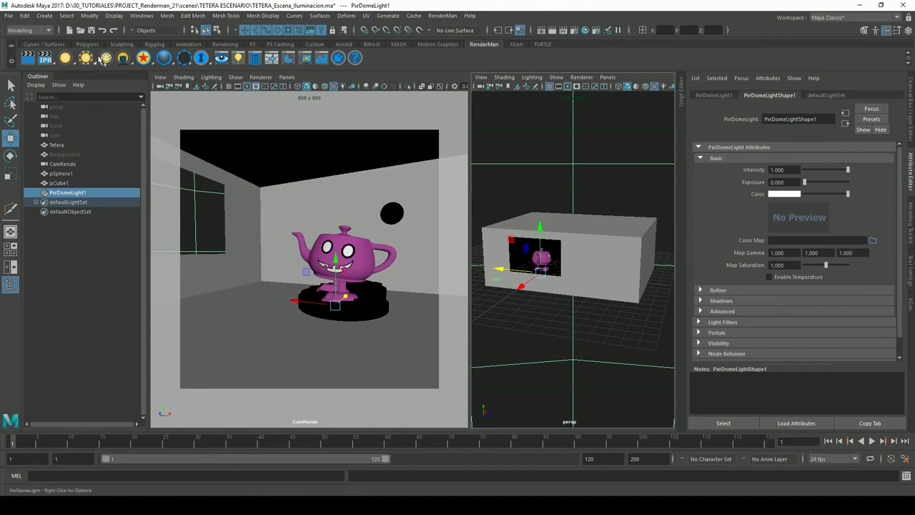
{"action": "right_click", "coordinate": [86, 57]}
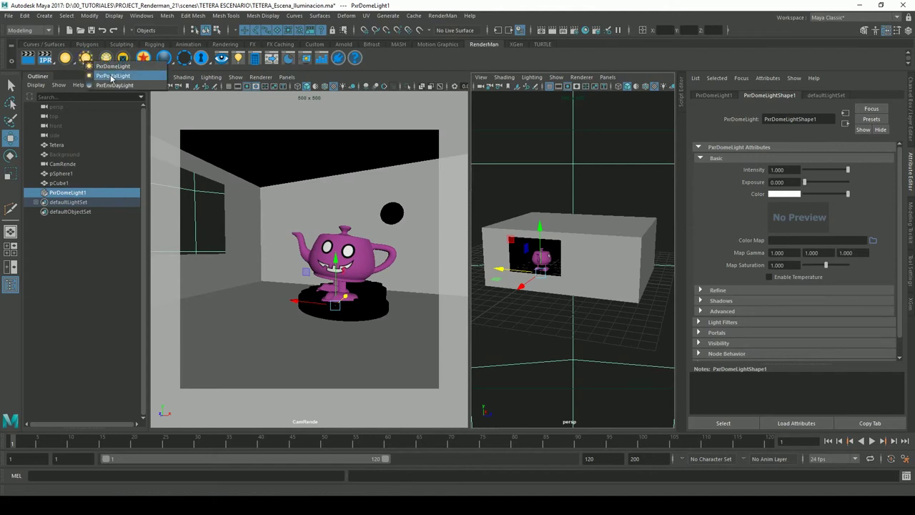
{"action": "left_click", "coordinate": [112, 77]}
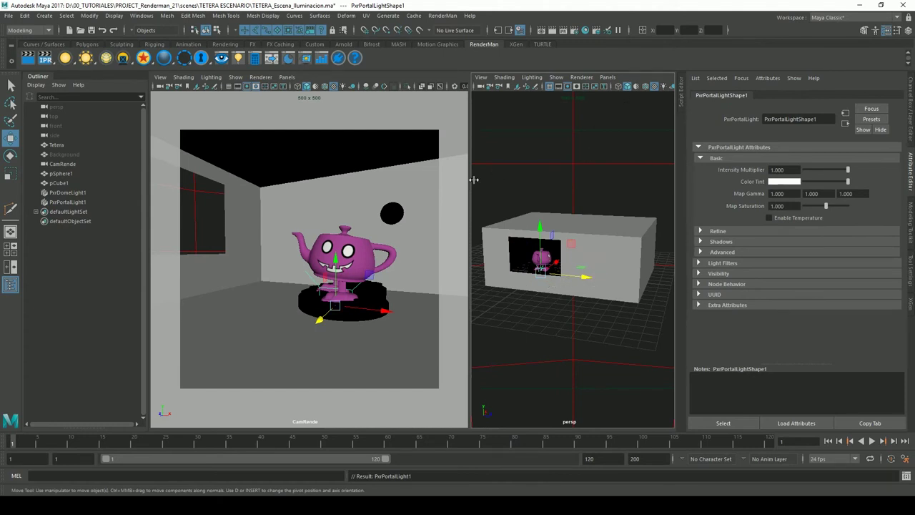
- Move the portal light along Z out of the box and rotate it to -180 in Y
{"action": "left_click_drag", "start_coordinate": [473, 180], "coordinate": [413, 182]}
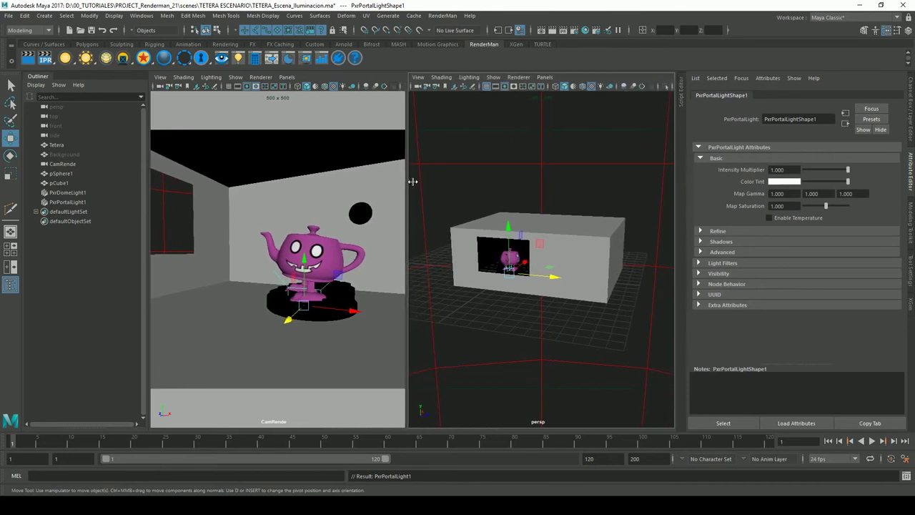
{"action": "middle_click_drag", "start_coordinate": [597, 265], "coordinate": [609, 266], "text": "alt"}
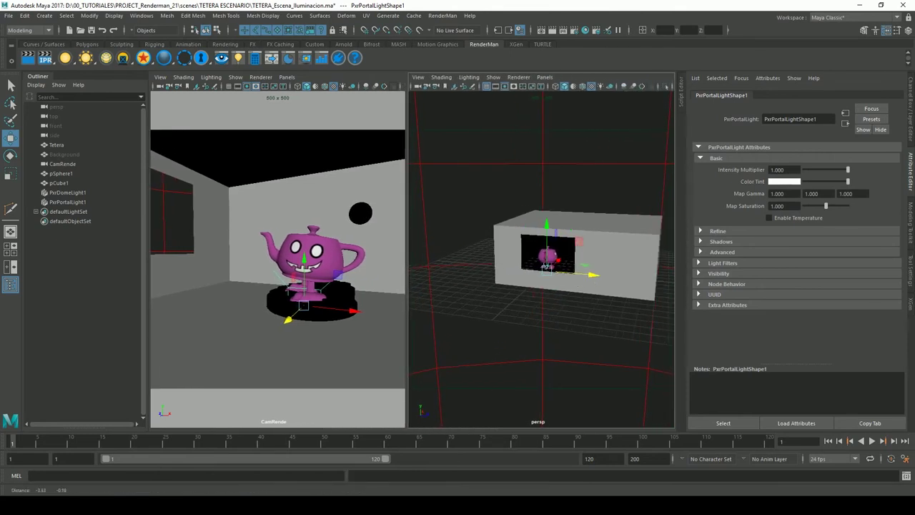
{"action": "left_click_drag", "start_coordinate": [580, 271], "coordinate": [505, 275]}
{"action": "key", "text": "f"}
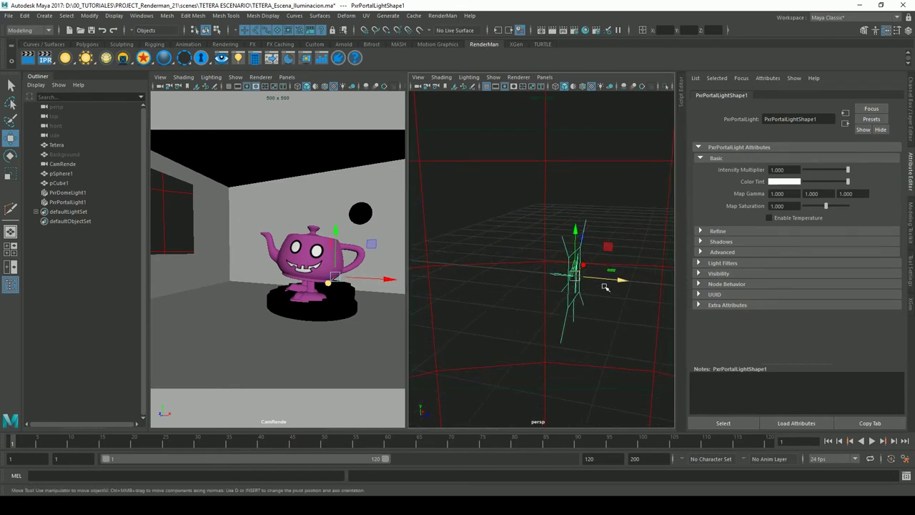
{"action": "middle_click_drag", "start_coordinate": [630, 273], "coordinate": [563, 306], "text": "alt"}
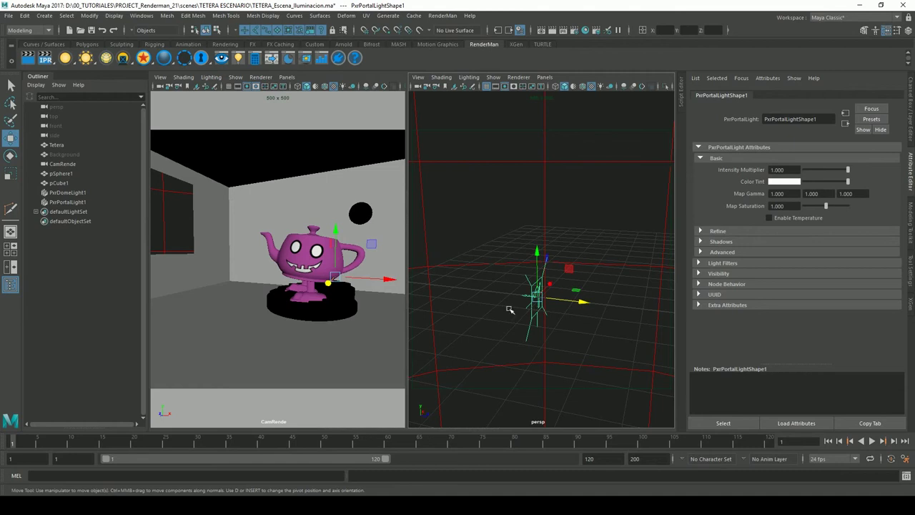
{"action": "left_click", "coordinate": [10, 157]}
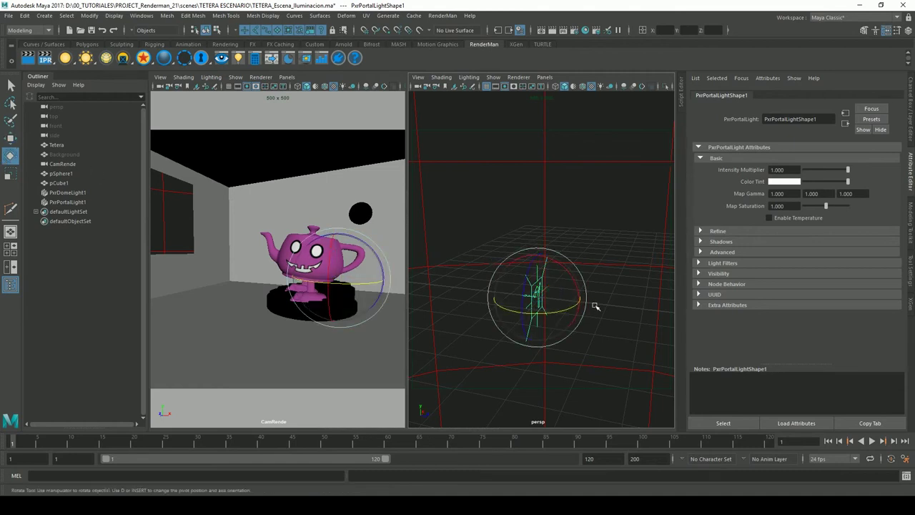
{"action": "mouse_move", "coordinate": [520, 317]}
{"action": "left_mouse_down"}
{"action": "mouse_move", "coordinate": [564, 320]}
{"action": "mouse_move", "coordinate": [446, 296]}
{"action": "mouse_move", "coordinate": [459, 301]}
{"action": "left_mouse_up"}
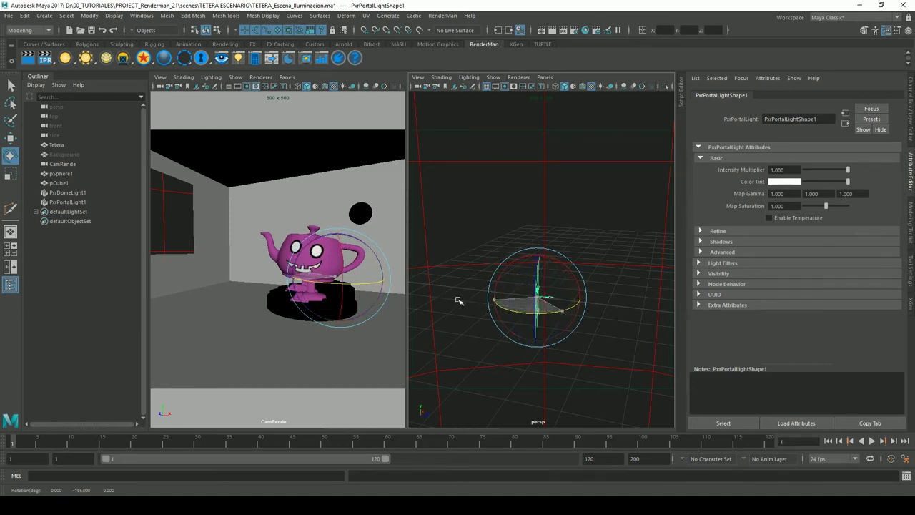
{"action": "mouse_move", "coordinate": [620, 262]}
{"action": "left_mouse_down", "text": "alt"}
{"action": "mouse_move", "coordinate": [637, 306]}
{"action": "mouse_move", "coordinate": [658, 307]}
{"action": "mouse_move", "coordinate": [500, 267]}
{"action": "mouse_move", "coordinate": [517, 253]}
{"action": "mouse_move", "coordinate": [620, 291]}
{"action": "mouse_move", "coordinate": [580, 296]}
{"action": "left_mouse_up", "text": "alt"}
{"action": "left_click", "coordinate": [11, 138]}
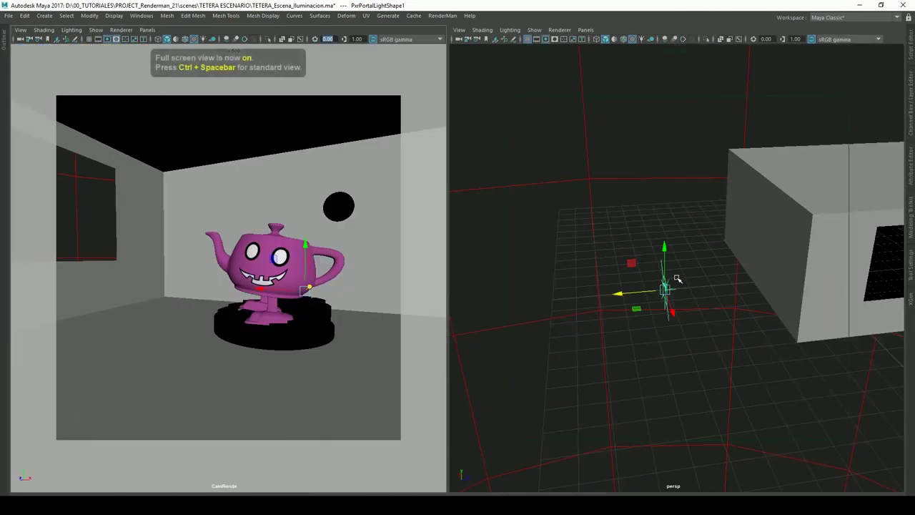
- Place the portal light at the box's window, turn it toward the camera and scale it up
{"action": "mouse_move", "coordinate": [695, 315]}
{"action": "left_mouse_down"}
{"action": "mouse_move", "coordinate": [763, 364]}
{"action": "mouse_move", "coordinate": [699, 379]}
{"action": "mouse_move", "coordinate": [792, 345]}
{"action": "mouse_move", "coordinate": [855, 341]}
{"action": "mouse_move", "coordinate": [630, 315]}
{"action": "left_mouse_up"}
{"action": "mouse_move", "coordinate": [612, 344]}
{"action": "left_mouse_down"}
{"action": "mouse_move", "coordinate": [654, 336]}
{"action": "mouse_move", "coordinate": [681, 313]}
{"action": "mouse_move", "coordinate": [681, 244]}
{"action": "left_mouse_up"}
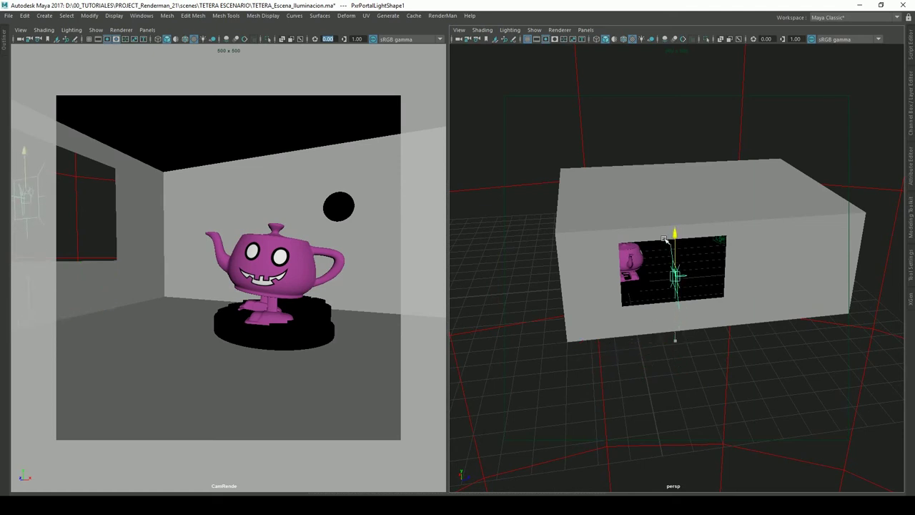
{"action": "key", "text": "e"}
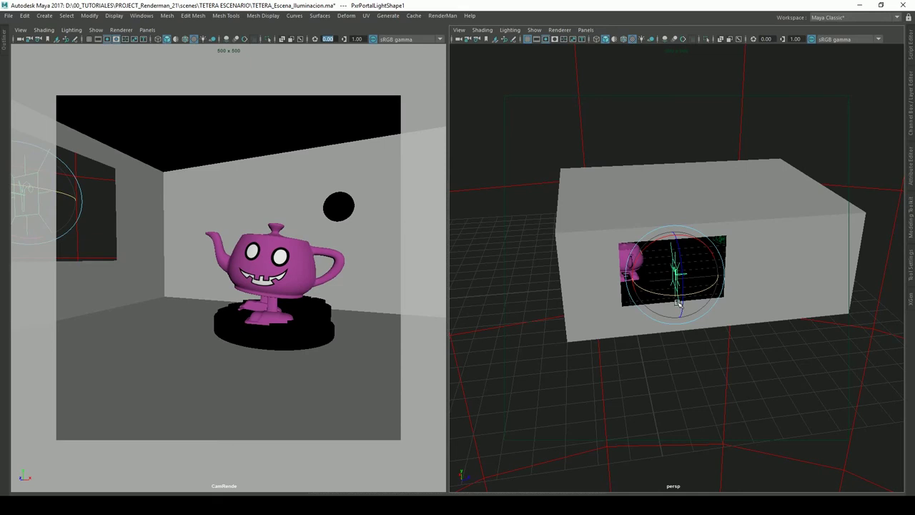
{"action": "left_click_drag", "start_coordinate": [678, 303], "coordinate": [637, 263]}
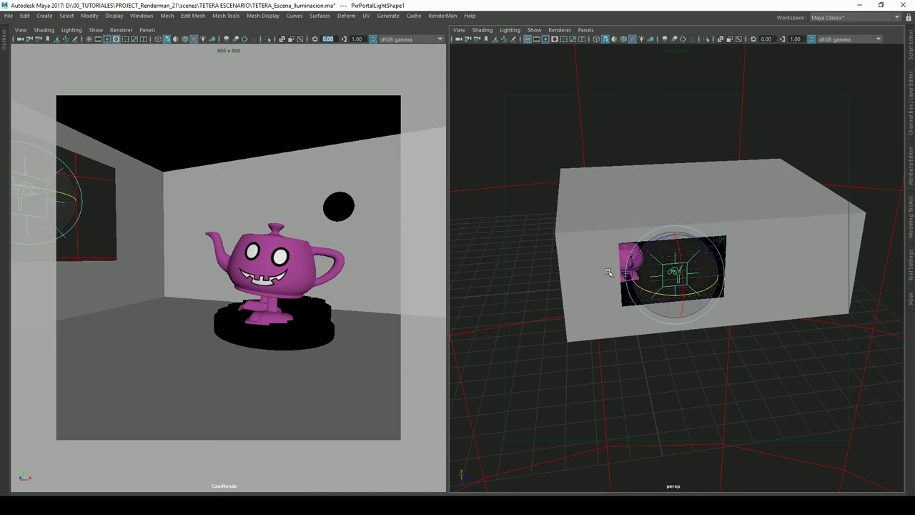
{"action": "key", "text": "r"}
{"action": "mouse_move", "coordinate": [683, 284]}
{"action": "left_mouse_down"}
{"action": "mouse_move", "coordinate": [747, 272]}
{"action": "mouse_move", "coordinate": [803, 276]}
{"action": "left_mouse_up"}
- Fine-tune the portal light's position over the window opening and restore the full interface
{"action": "key", "text": "w"}
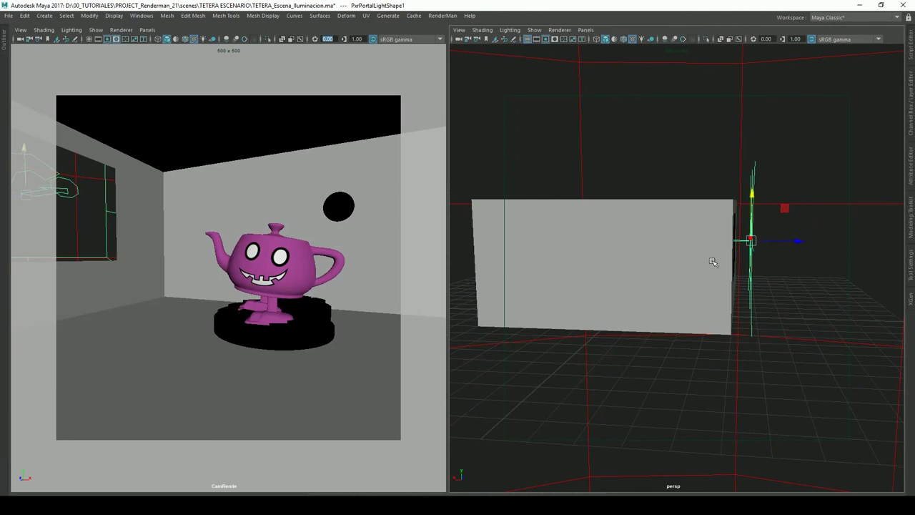
{"action": "left_click_drag", "start_coordinate": [757, 207], "coordinate": [747, 254]}
{"action": "mouse_move", "coordinate": [804, 261]}
{"action": "left_mouse_down"}
{"action": "mouse_move", "coordinate": [772, 255]}
{"action": "mouse_move", "coordinate": [740, 275]}
{"action": "mouse_move", "coordinate": [719, 274]}
{"action": "left_mouse_up"}
{"action": "mouse_move", "coordinate": [711, 221]}
{"action": "left_mouse_down"}
{"action": "mouse_move", "coordinate": [705, 207]}
{"action": "mouse_move", "coordinate": [787, 265]}
{"action": "mouse_move", "coordinate": [774, 256]}
{"action": "left_mouse_up"}
{"action": "left_click_drag", "start_coordinate": [746, 205], "coordinate": [650, 208]}
{"action": "key", "text": "ctrl+space"}
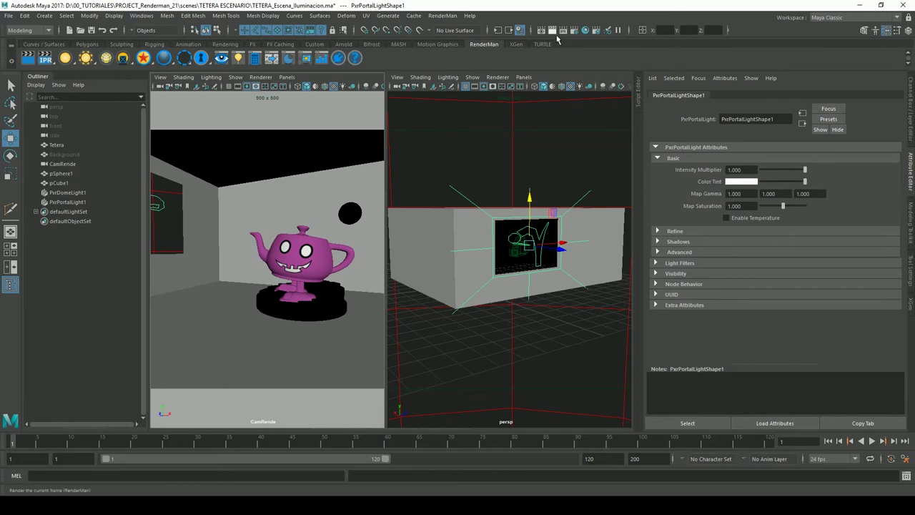
- Render the portal-lit room with RenderMan and compare it with the previous catalog render
{"action": "left_click", "coordinate": [29, 57]}
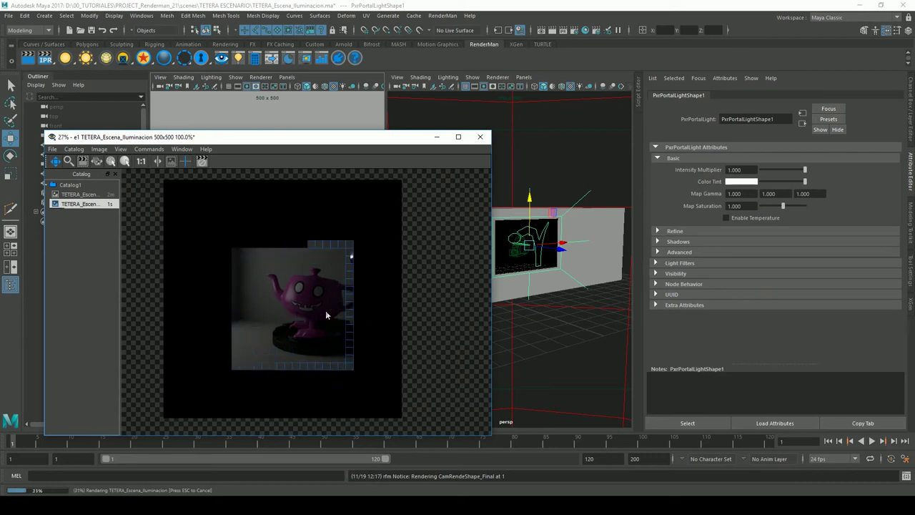
{"action": "left_click", "coordinate": [84, 196]}
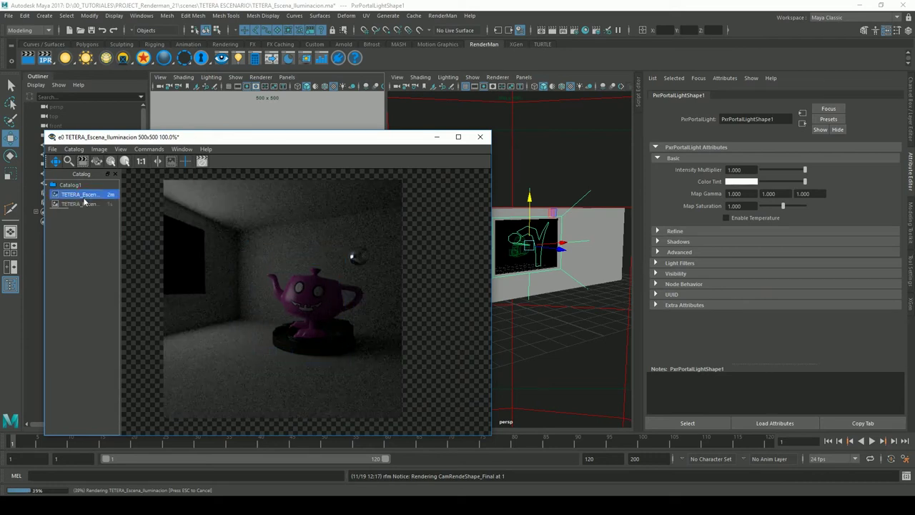
{"action": "left_click", "coordinate": [81, 206]}
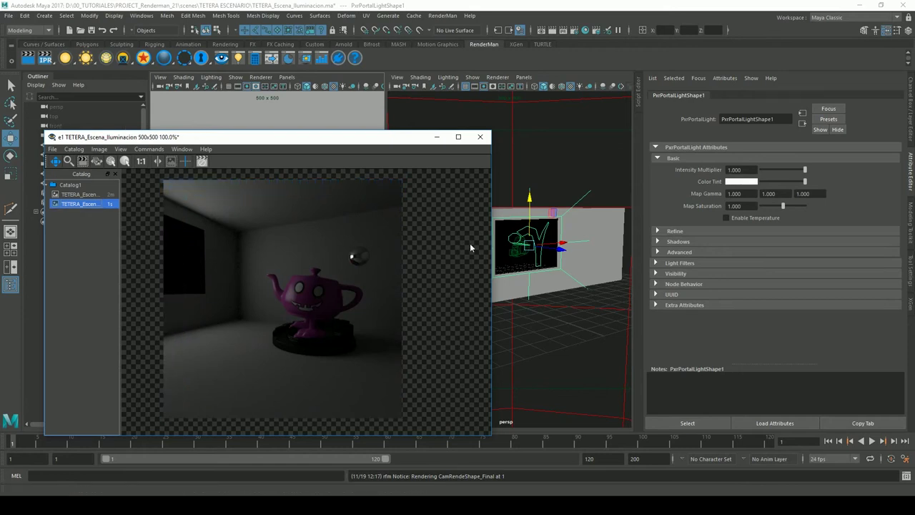
{"action": "left_click", "coordinate": [83, 196]}
{"action": "left_click", "coordinate": [79, 207]}
- Move the render window lower and select PxrDomeLight1 to show its attributes
{"action": "left_click_drag", "start_coordinate": [154, 142], "coordinate": [146, 141]}
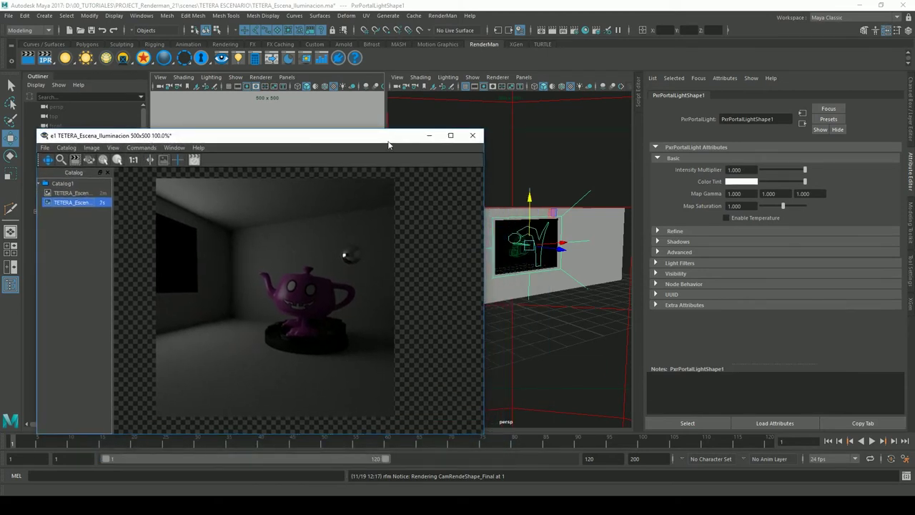
{"action": "left_click_drag", "start_coordinate": [399, 142], "coordinate": [425, 241]}
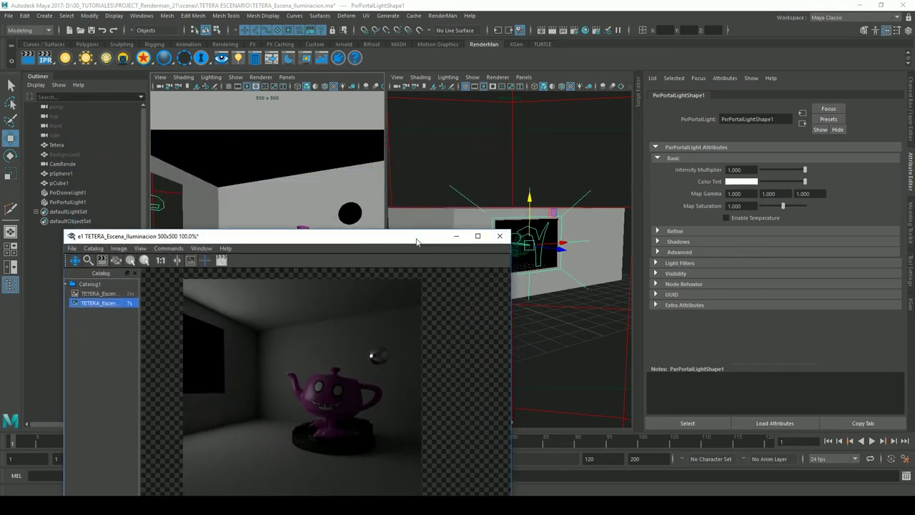
{"action": "left_click", "coordinate": [520, 155]}
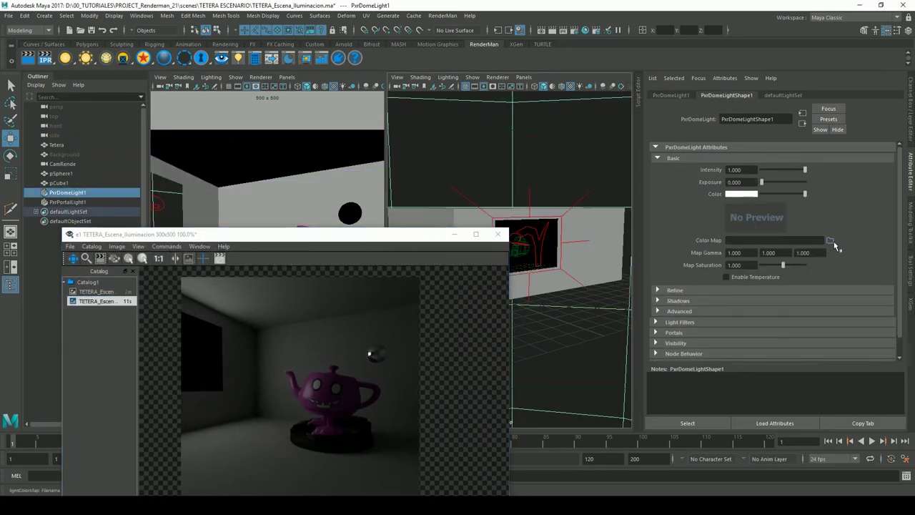
- Load Correccion_Pasarela_Panorama_hdr.tex from sourceimages/HDRI as the dome light's color map and render a frame
{"action": "left_click", "coordinate": [832, 242]}
{"action": "left_click", "coordinate": [499, 235]}
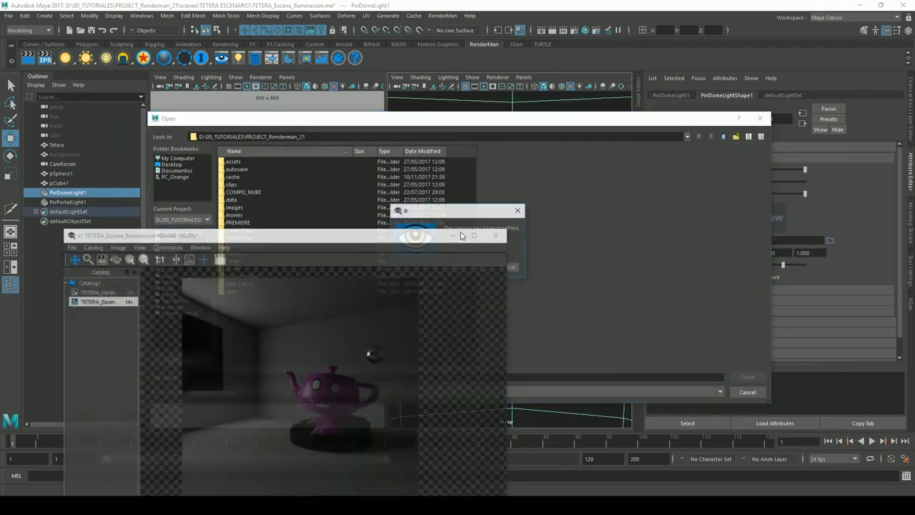
{"action": "left_click", "coordinate": [490, 268]}
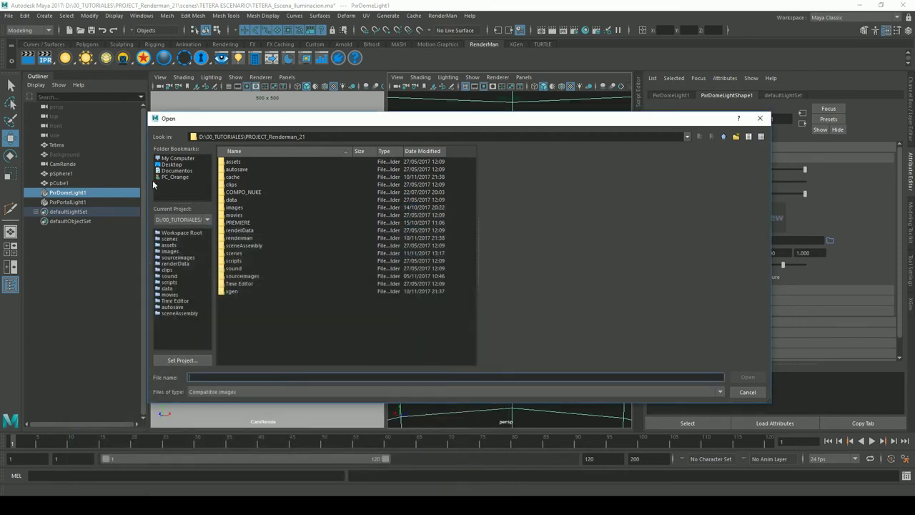
{"action": "double_click", "coordinate": [243, 276]}
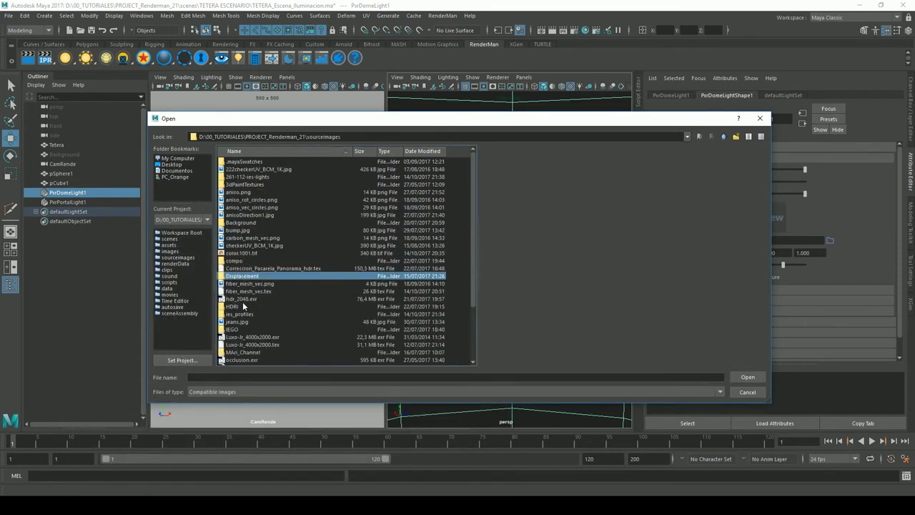
{"action": "double_click", "coordinate": [243, 306]}
{"action": "double_click", "coordinate": [258, 176]}
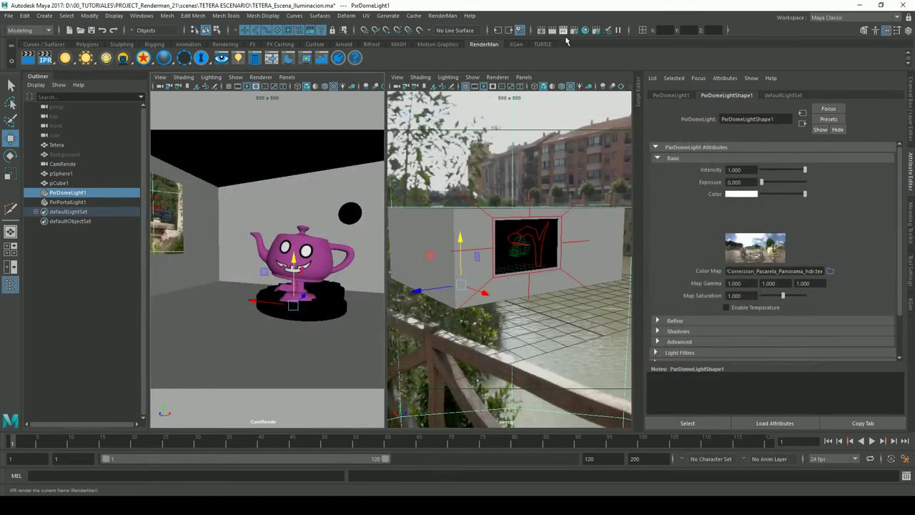
{"action": "left_click", "coordinate": [543, 30]}
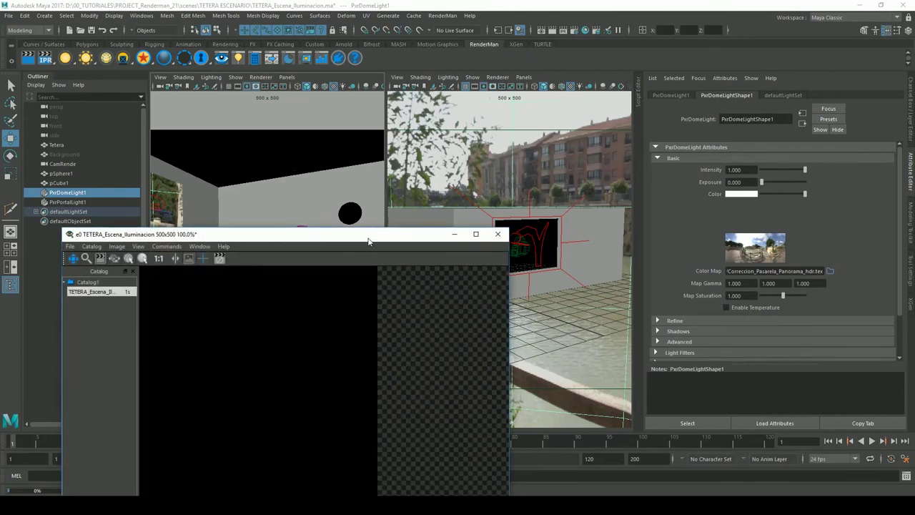
{"action": "left_click_drag", "start_coordinate": [364, 240], "coordinate": [354, 137]}
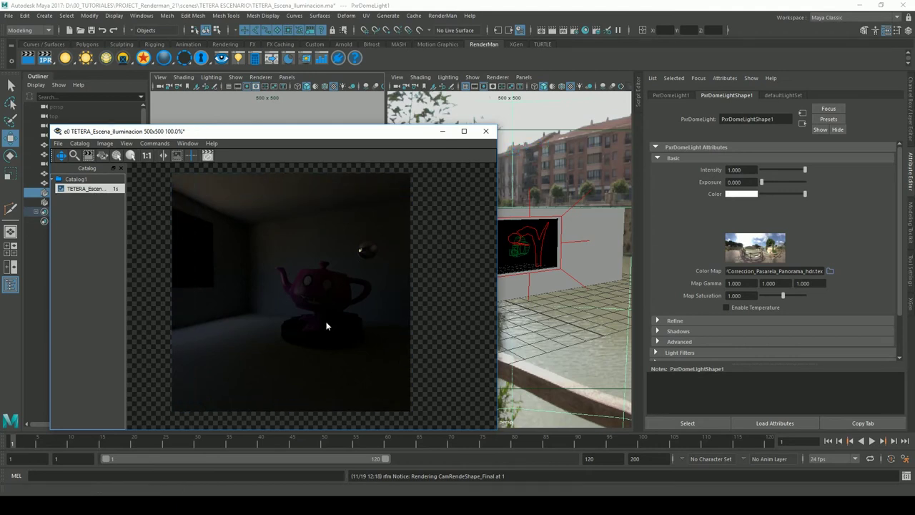
{"action": "left_click_drag", "start_coordinate": [369, 135], "coordinate": [336, 135]}
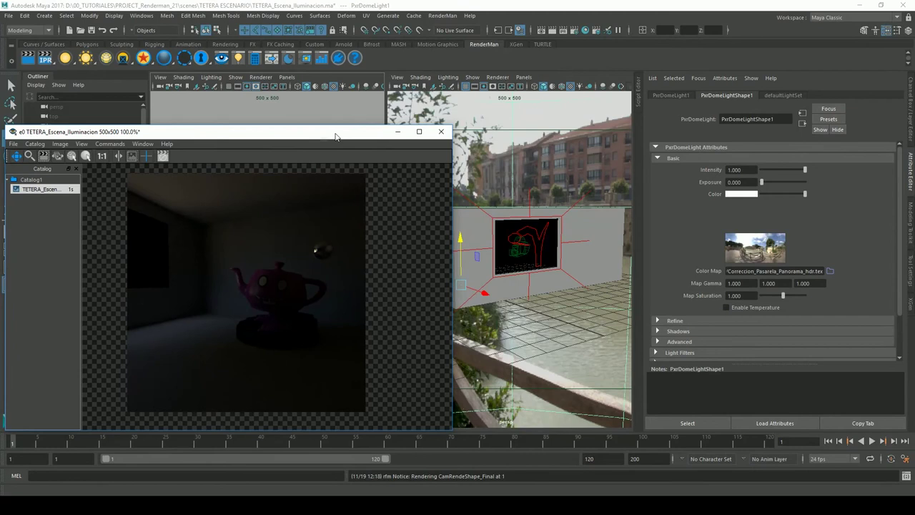
{"action": "left_click", "coordinate": [441, 131]}
{"action": "left_click", "coordinate": [480, 266]}
- Rotate the dome light around its Y axis to turn the riverside panorama around the room
{"action": "right_click_drag", "start_coordinate": [500, 243], "coordinate": [451, 213], "text": "alt"}
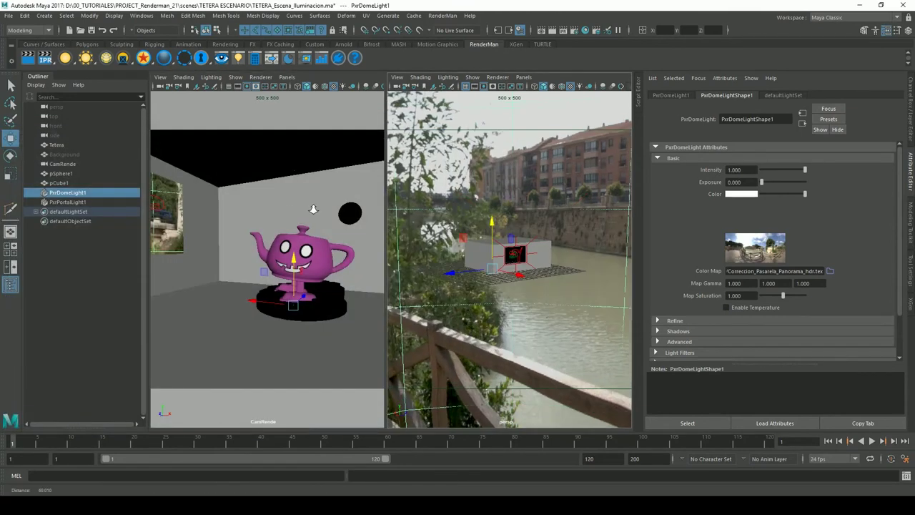
{"action": "mouse_move", "coordinate": [451, 213]}
{"action": "left_mouse_down", "text": "alt"}
{"action": "mouse_move", "coordinate": [515, 215]}
{"action": "mouse_move", "coordinate": [562, 253]}
{"action": "left_mouse_up", "text": "alt"}
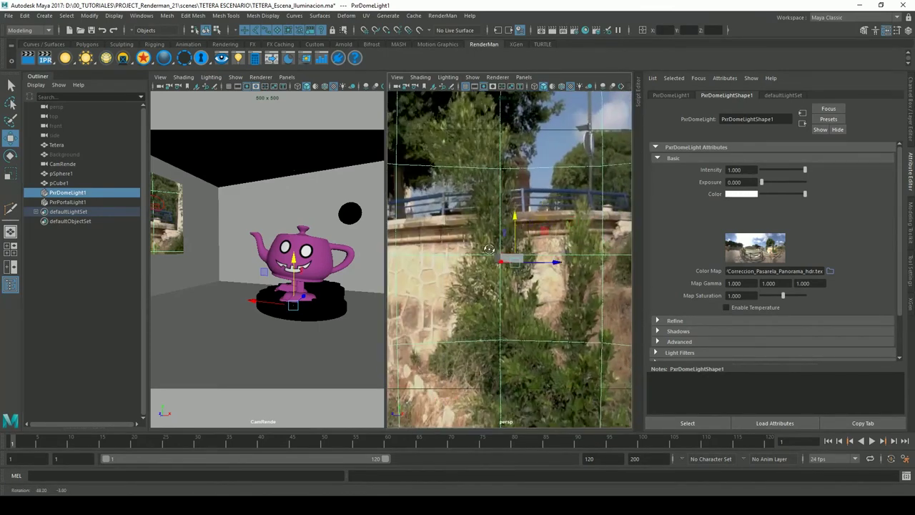
{"action": "left_click_drag", "start_coordinate": [562, 253], "coordinate": [499, 262], "text": "alt"}
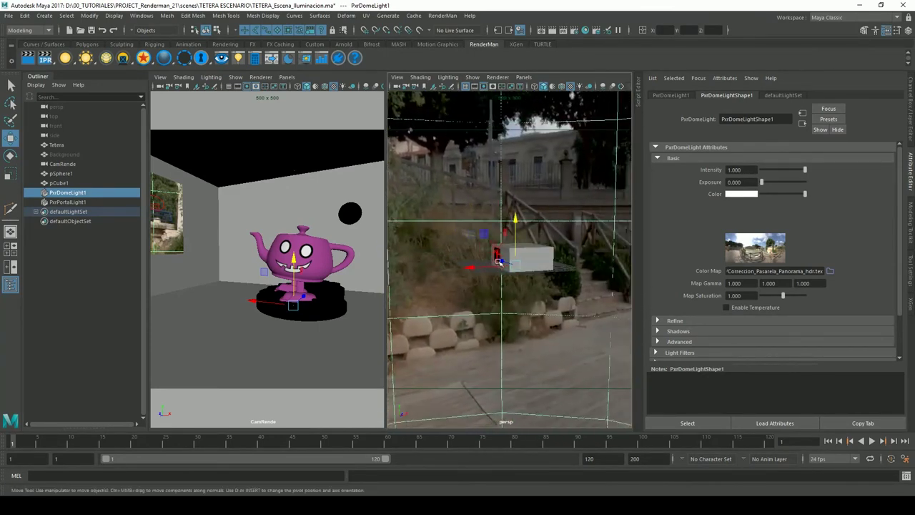
{"action": "left_click", "coordinate": [10, 155]}
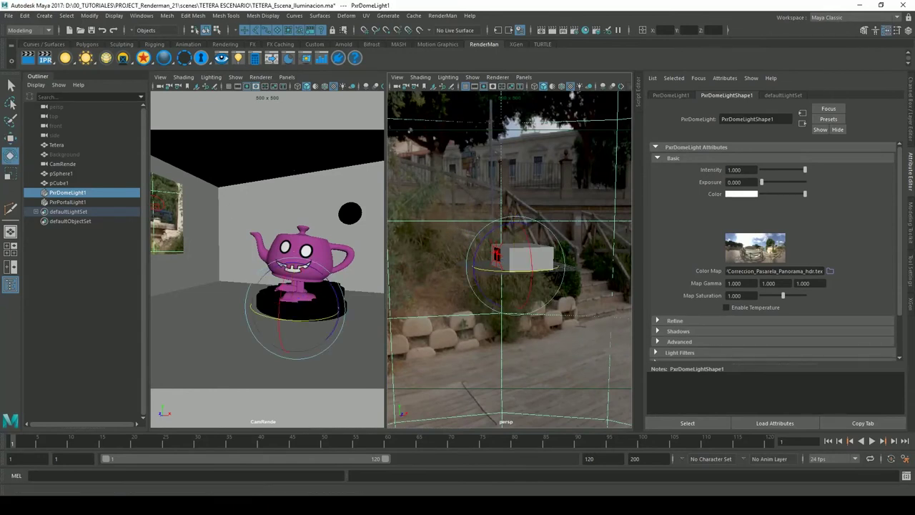
{"action": "left_click_drag", "start_coordinate": [551, 270], "coordinate": [435, 289]}
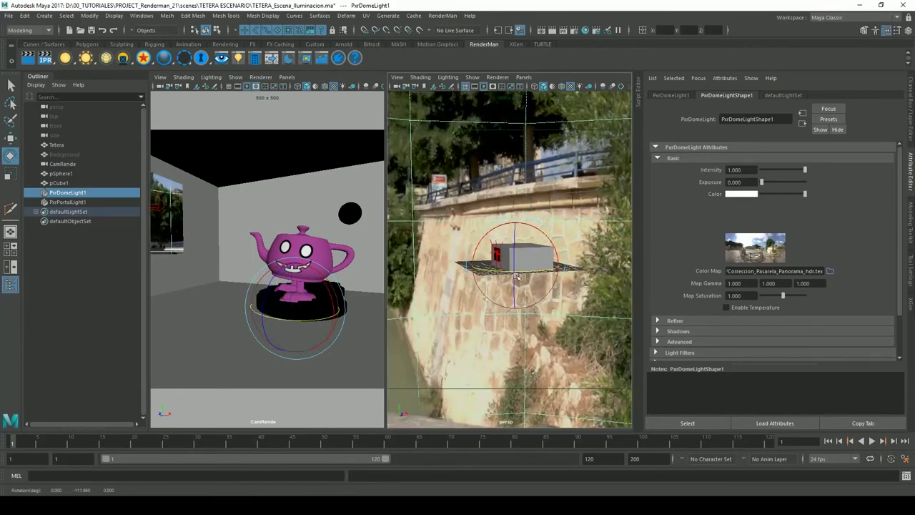
{"action": "left_click_drag", "start_coordinate": [494, 272], "coordinate": [515, 287]}
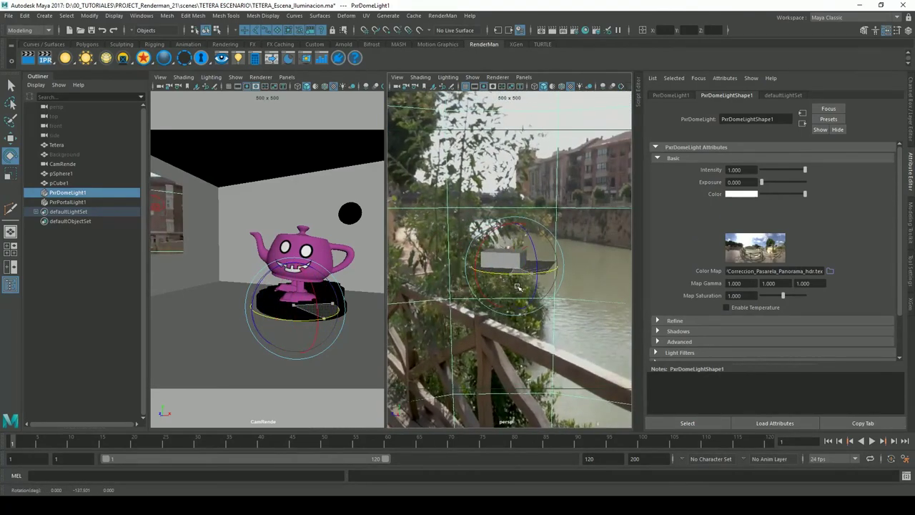
{"action": "mouse_move", "coordinate": [515, 287]}
{"action": "left_mouse_down"}
{"action": "mouse_move", "coordinate": [584, 300]}
{"action": "mouse_move", "coordinate": [505, 226]}
{"action": "left_mouse_up"}
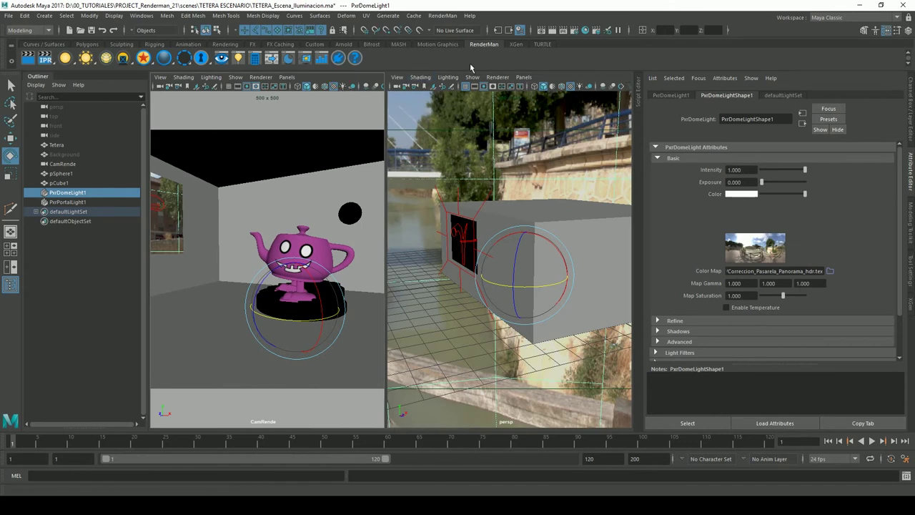
- Render a frame with the rotated panorama, then start an interactive IPR render of the room
{"action": "left_click", "coordinate": [557, 32]}
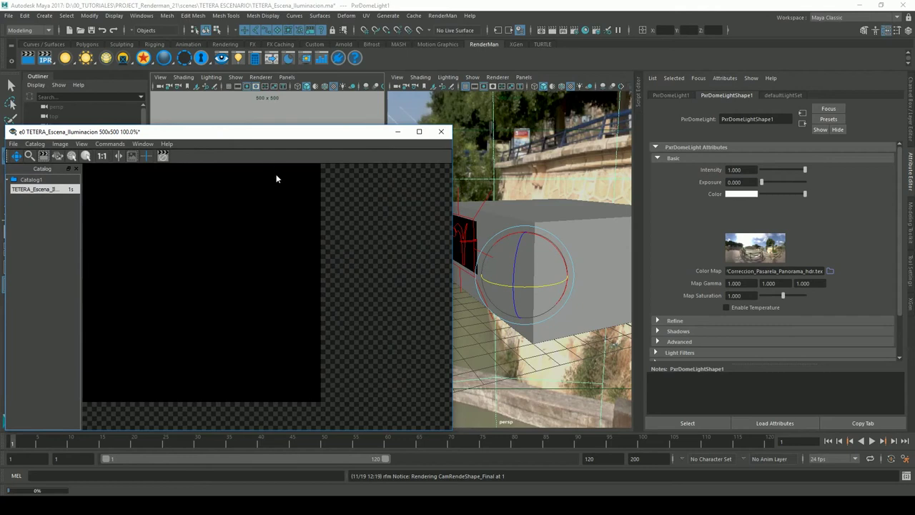
{"action": "middle_click_drag", "start_coordinate": [262, 329], "coordinate": [305, 333]}
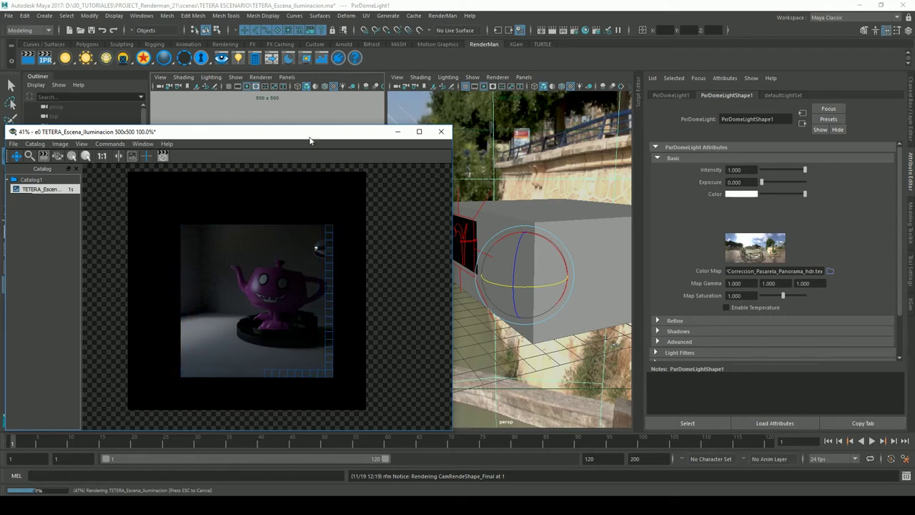
{"action": "left_click_drag", "start_coordinate": [343, 131], "coordinate": [429, 126]}
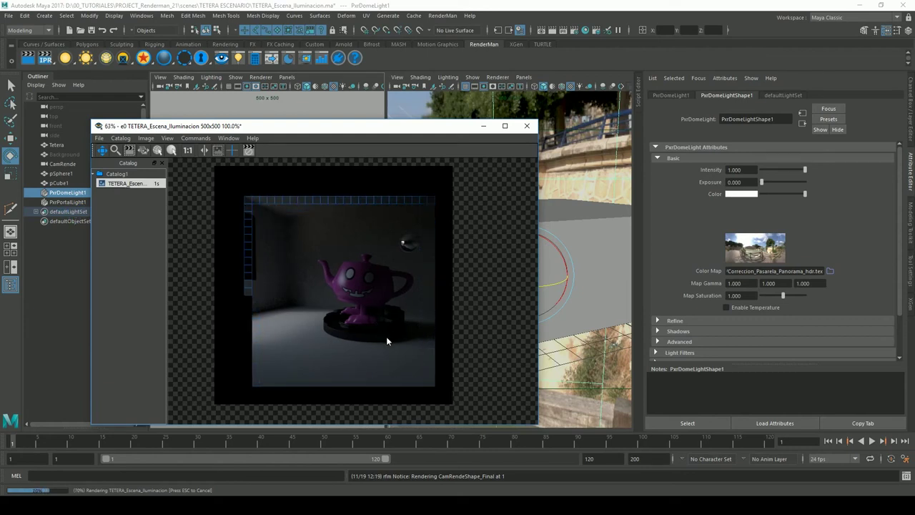
{"action": "left_click", "coordinate": [45, 58]}
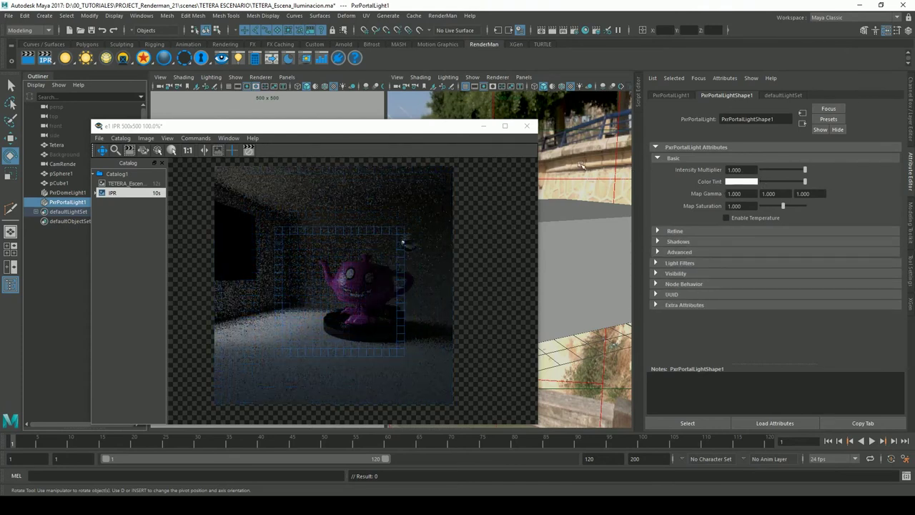
- Set the portal light's Intensity Multiplier to 5 and tint it pale bluish white
{"action": "left_click", "coordinate": [741, 170]}
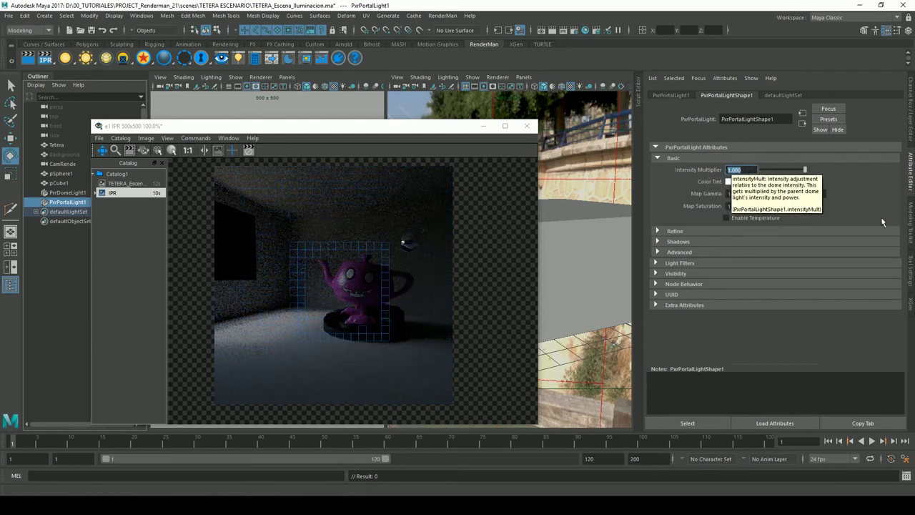
{"action": "type", "text": "5"}
{"action": "key", "text": "Return"}
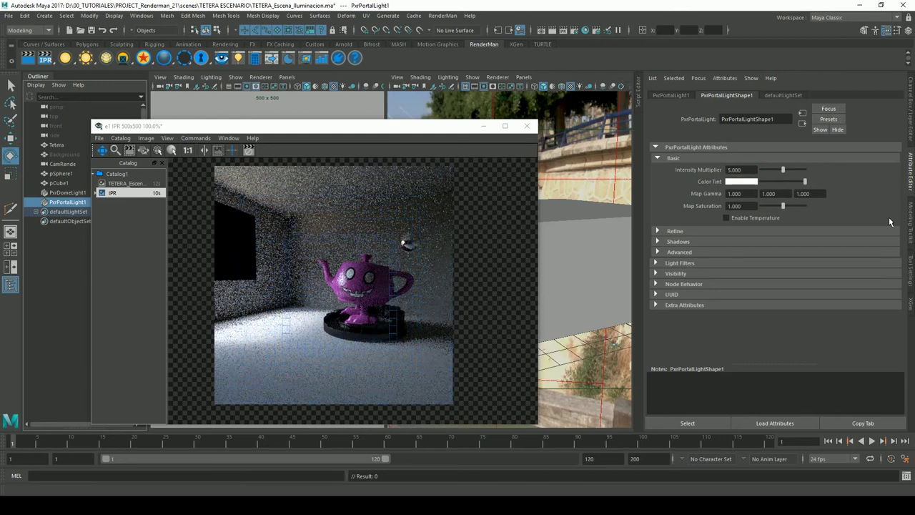
{"action": "left_click", "coordinate": [748, 182]}
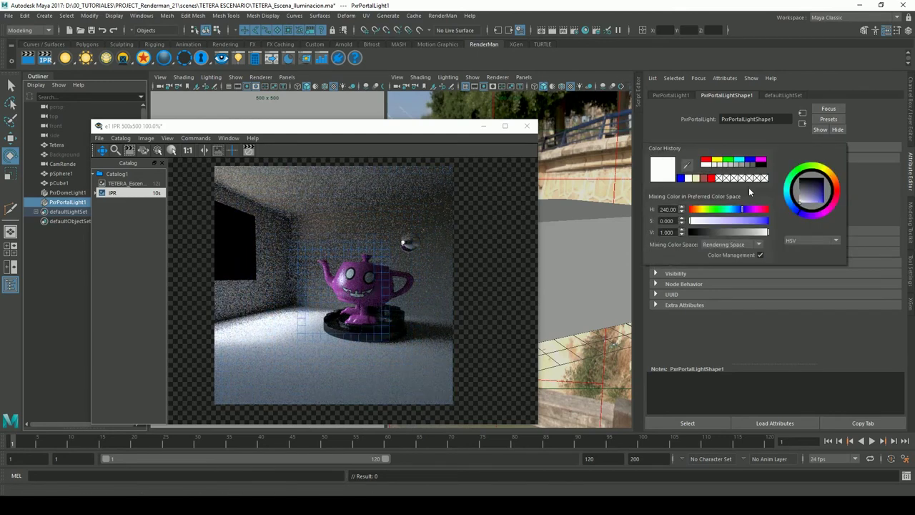
{"action": "left_click", "coordinate": [703, 209]}
{"action": "left_click", "coordinate": [706, 221]}
{"action": "left_click", "coordinate": [710, 221]}
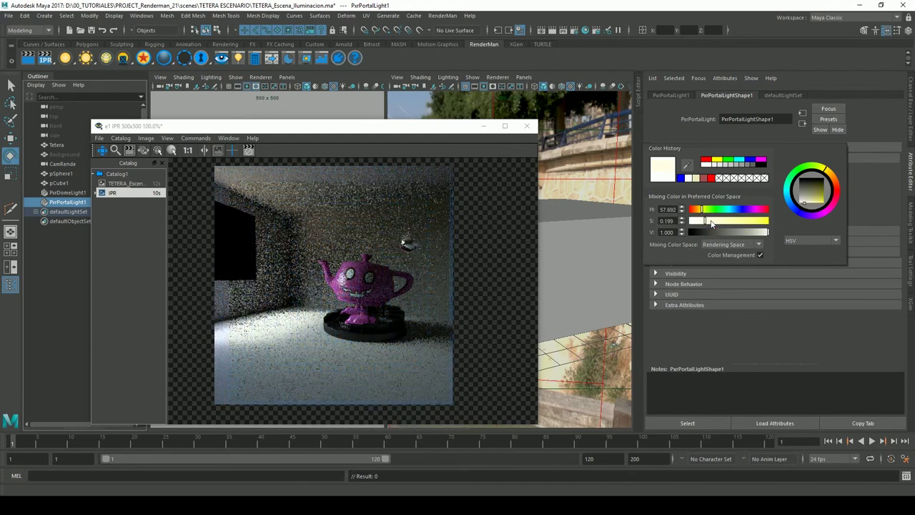
{"action": "left_click", "coordinate": [749, 159]}
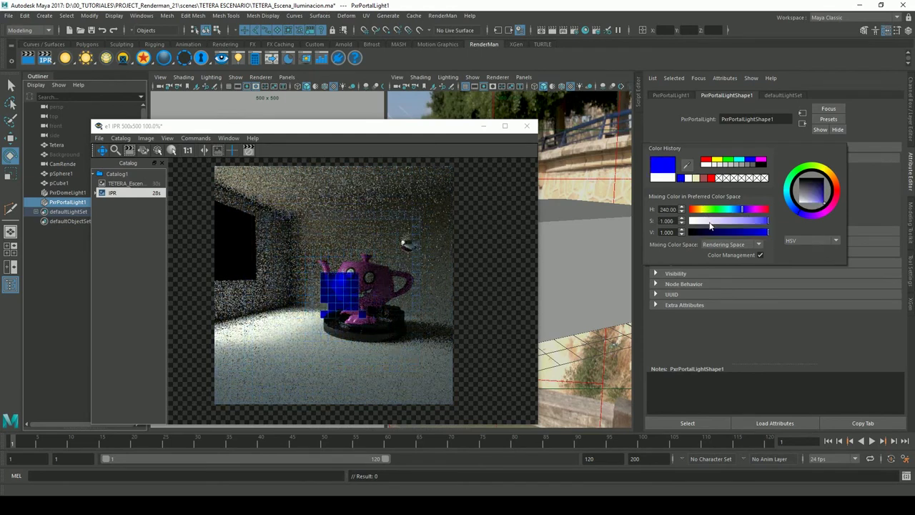
{"action": "left_click", "coordinate": [708, 221]}
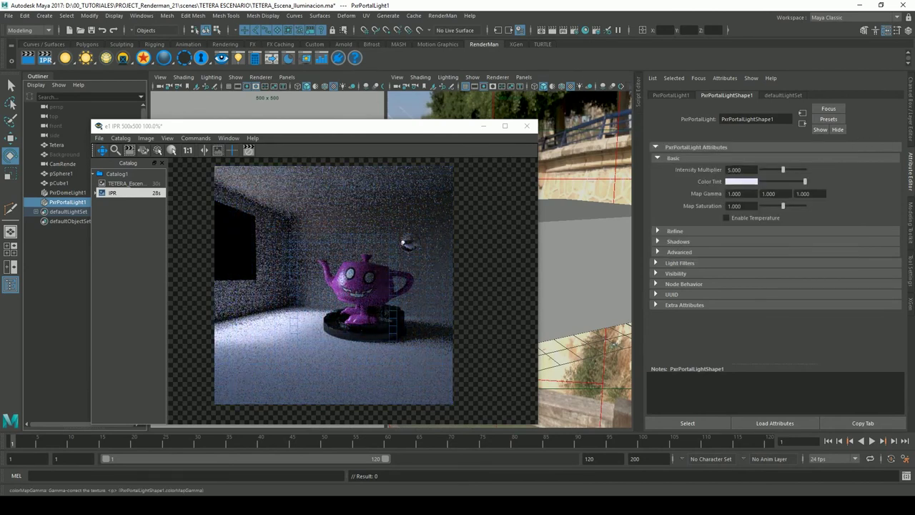
- Set the first Map Gamma value to 0.7 and expand the Refine settings
{"action": "left_click", "coordinate": [739, 194]}
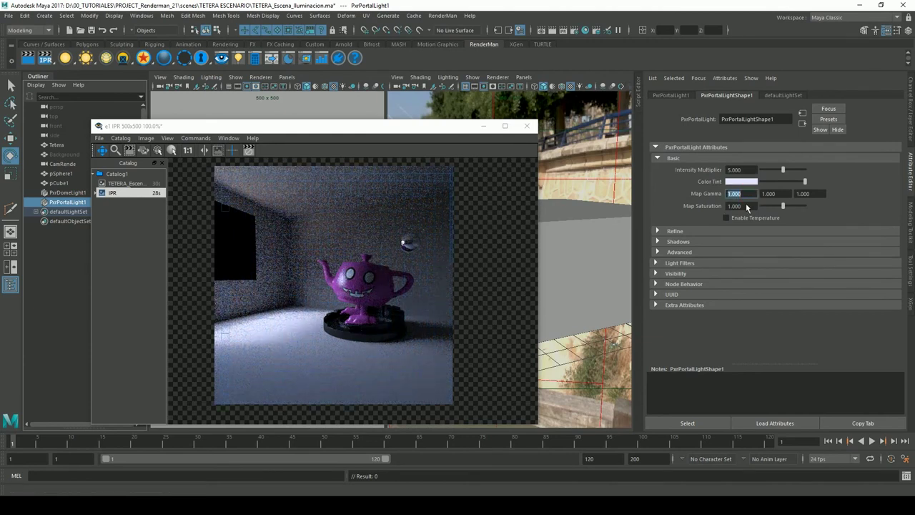
{"action": "type", "text": "0."}
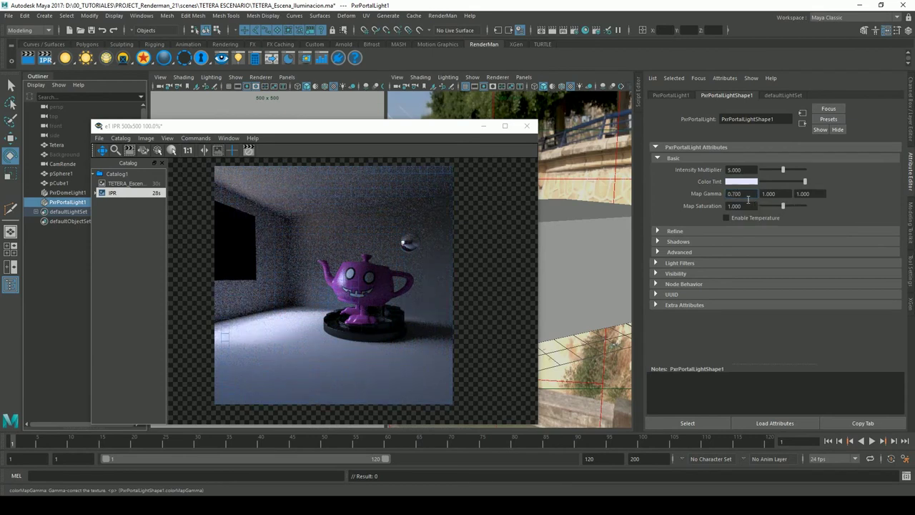
{"action": "type", "text": "7"}
{"action": "key", "text": "Return"}
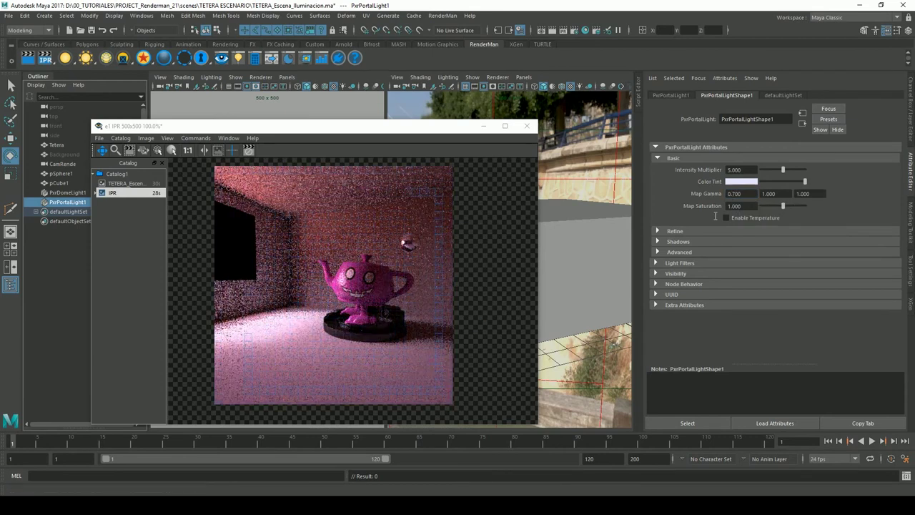
{"action": "left_click", "coordinate": [730, 231]}
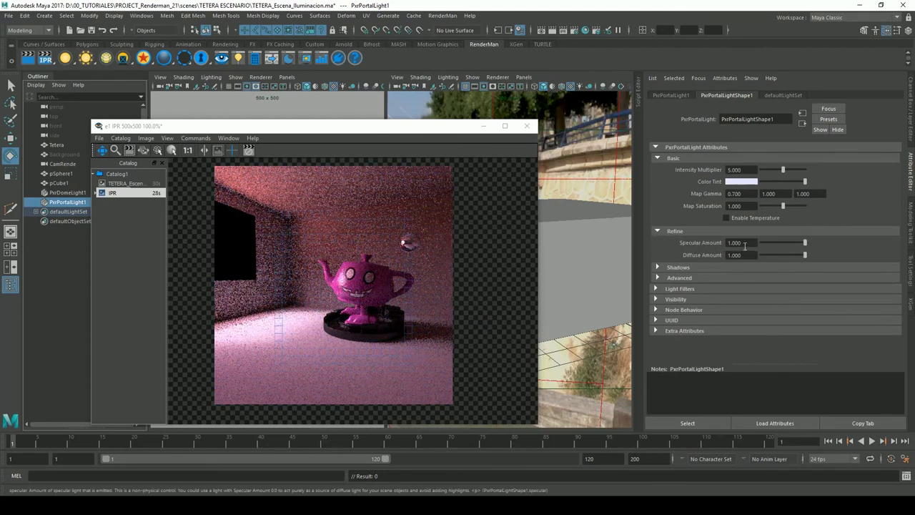
- Reset the portal light's first Map Gamma value to 1
{"action": "left_click", "coordinate": [735, 194]}
{"action": "type", "text": "1"}
{"action": "key", "text": "Return"}
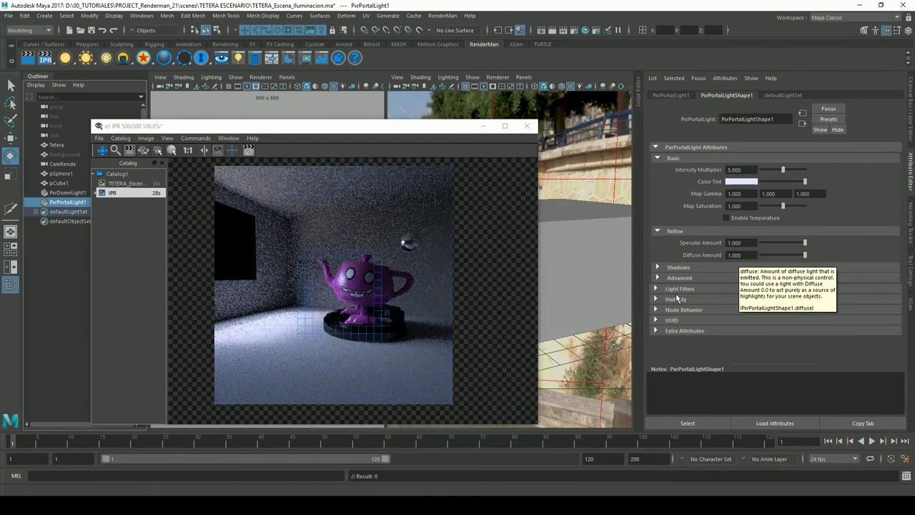
- Expand the portal light's Visibility settings and reposition the render view window
{"action": "left_click", "coordinate": [367, 246]}
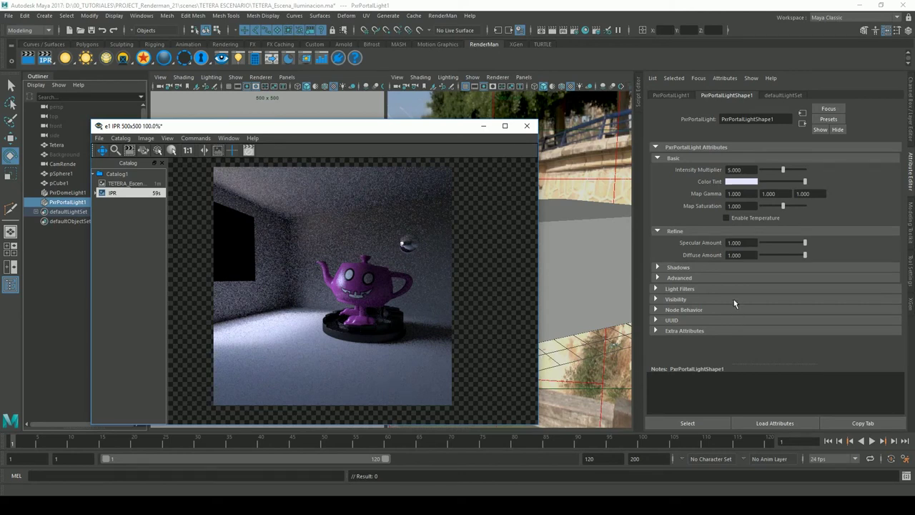
{"action": "left_click", "coordinate": [689, 301]}
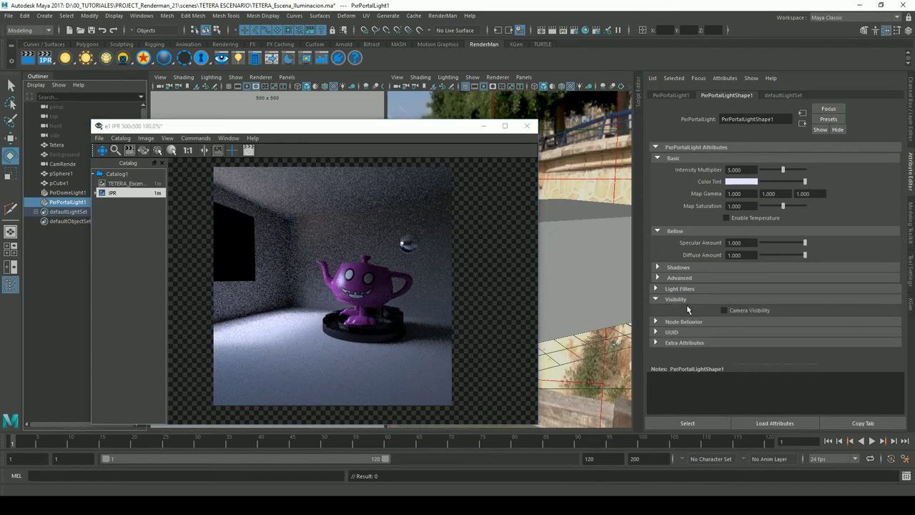
{"action": "left_click", "coordinate": [689, 303]}
{"action": "left_click", "coordinate": [686, 300]}
{"action": "left_click_drag", "start_coordinate": [333, 130], "coordinate": [339, 129]}
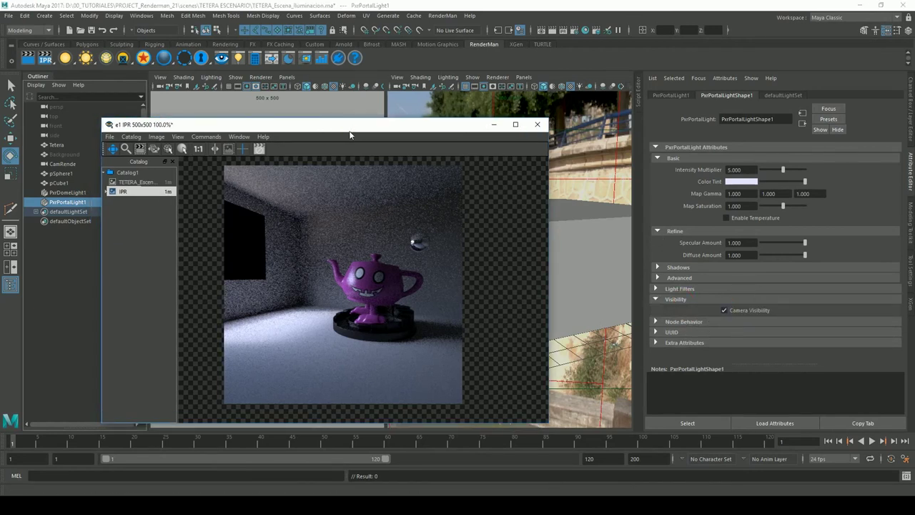
{"action": "left_click", "coordinate": [387, 78]}
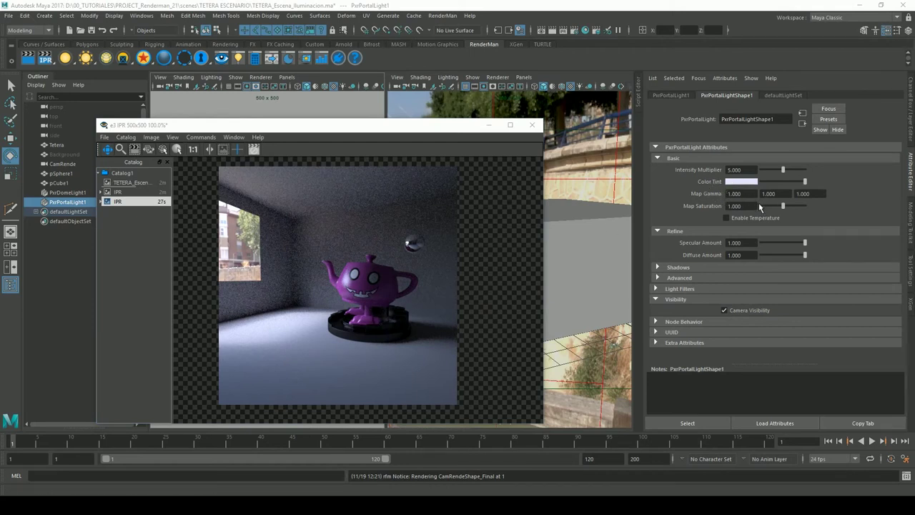
- Select PxrDomeLight1 then PxrPortalLight1, check the environment light types, and close the render view
{"action": "left_click", "coordinate": [616, 187]}
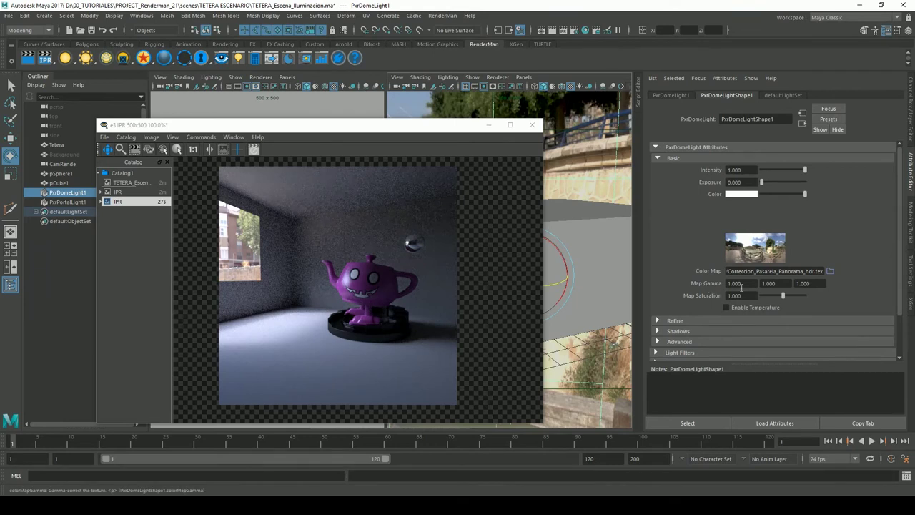
{"action": "left_click", "coordinate": [66, 205]}
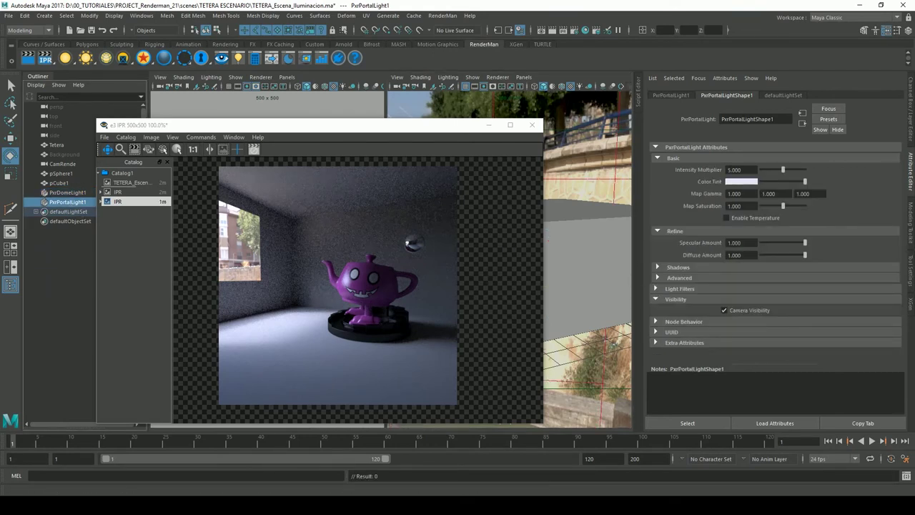
{"action": "right_click", "coordinate": [86, 58]}
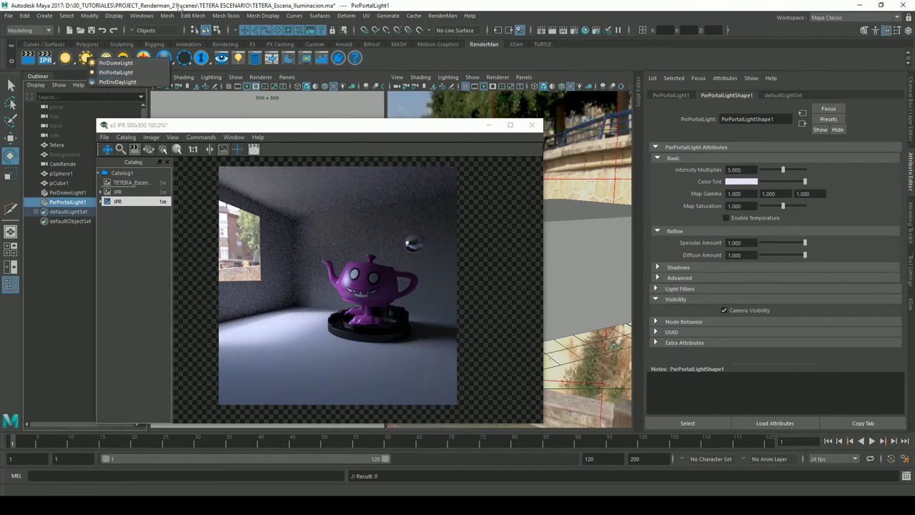
{"action": "left_click", "coordinate": [181, 7]}
{"action": "left_click", "coordinate": [532, 125]}
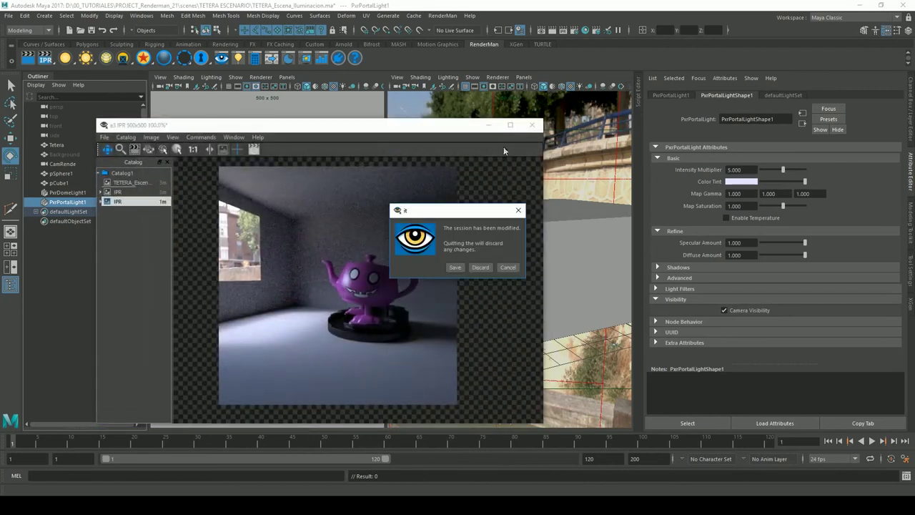
- Discard the IPR session and delete PxrDomeLight1 and PxrPortalLight1
{"action": "left_click", "coordinate": [481, 268]}
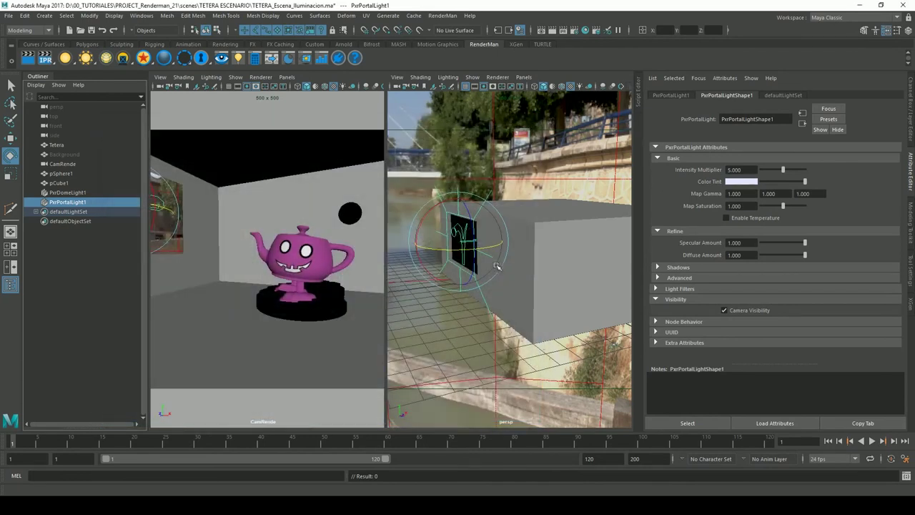
{"action": "right_click", "coordinate": [109, 63]}
{"action": "left_click", "coordinate": [269, 8]}
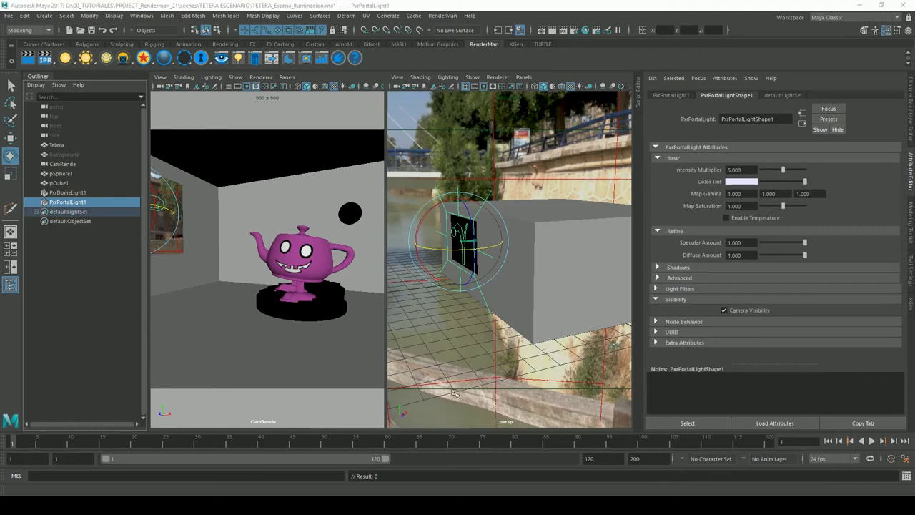
{"action": "left_click", "coordinate": [75, 193]}
{"action": "key", "text": "Delete"}
{"action": "left_click", "coordinate": [74, 193]}
{"action": "key", "text": "Delete"}
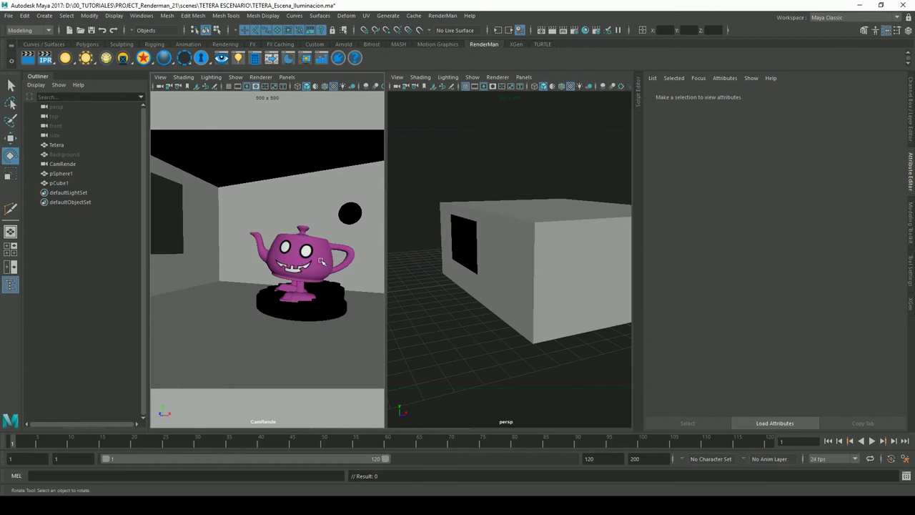
- Orbit the camera slightly and close the render view, discarding the session
{"action": "left_click_drag", "start_coordinate": [322, 262], "coordinate": [293, 290], "text": "alt"}
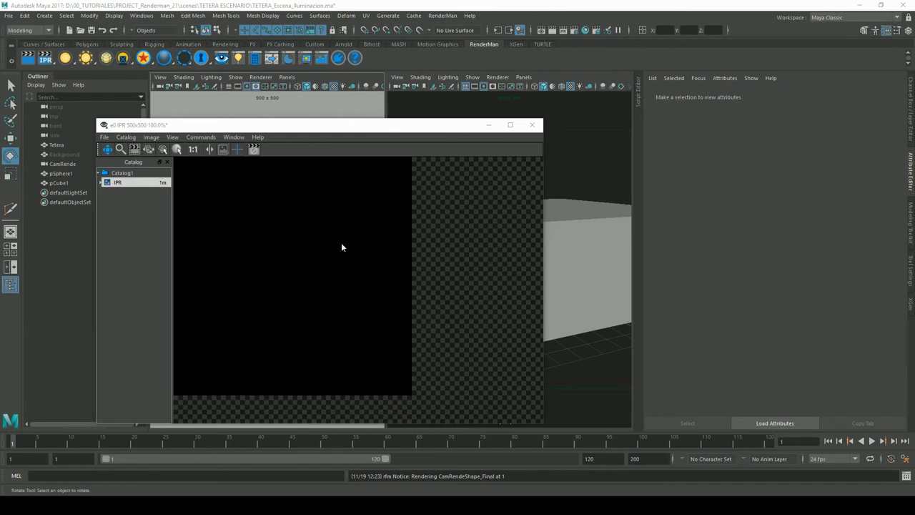
{"action": "left_click", "coordinate": [533, 125]}
{"action": "left_click", "coordinate": [482, 266]}
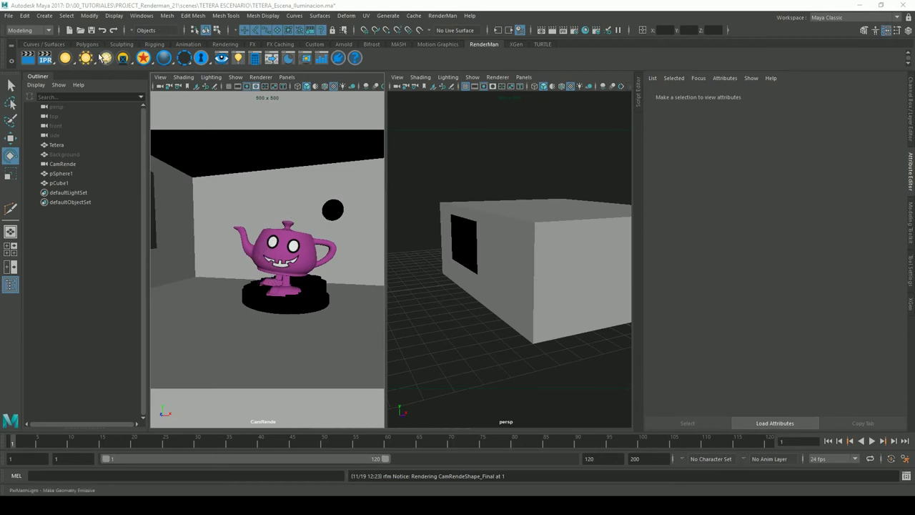
{"action": "left_click", "coordinate": [45, 16]}
{"action": "mouse_move", "coordinate": [73, 49]}
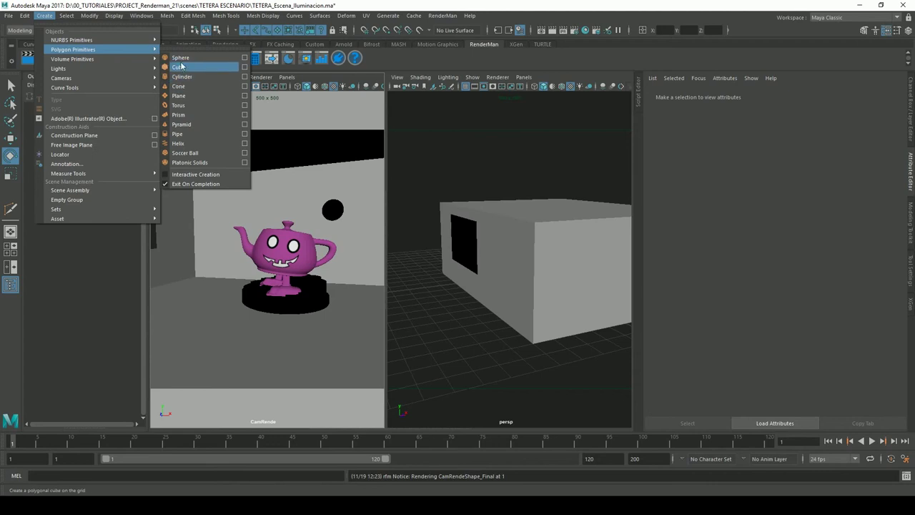
- Create a polygon sphere, scale it to about 0.36, and place it left of the teapot
{"action": "left_click", "coordinate": [185, 58]}
{"action": "left_click", "coordinate": [10, 173]}
{"action": "left_click_drag", "start_coordinate": [279, 301], "coordinate": [248, 314]}
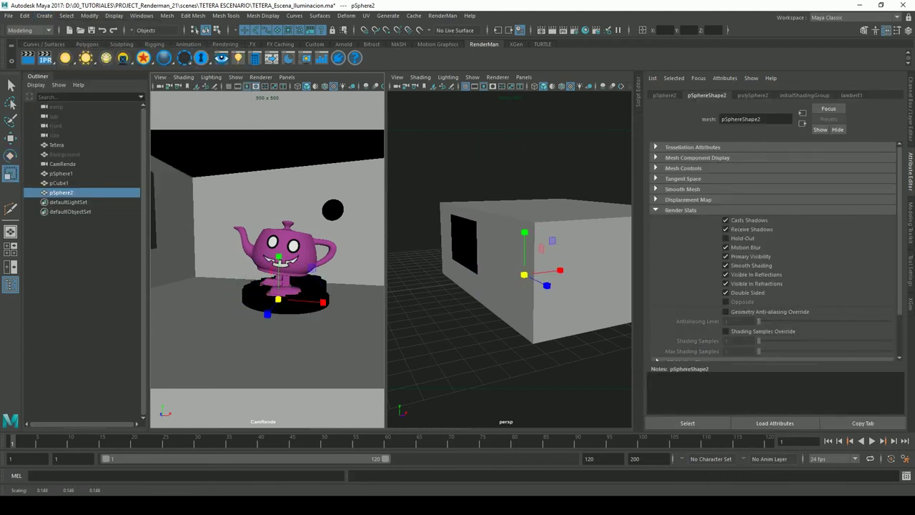
{"action": "left_click", "coordinate": [10, 137]}
{"action": "left_click_drag", "start_coordinate": [314, 302], "coordinate": [268, 298]}
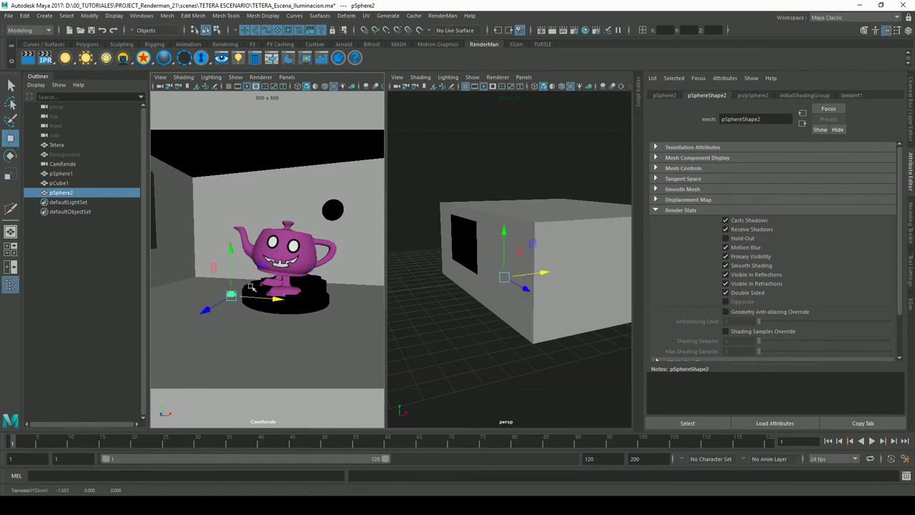
{"action": "left_click_drag", "start_coordinate": [235, 256], "coordinate": [234, 229]}
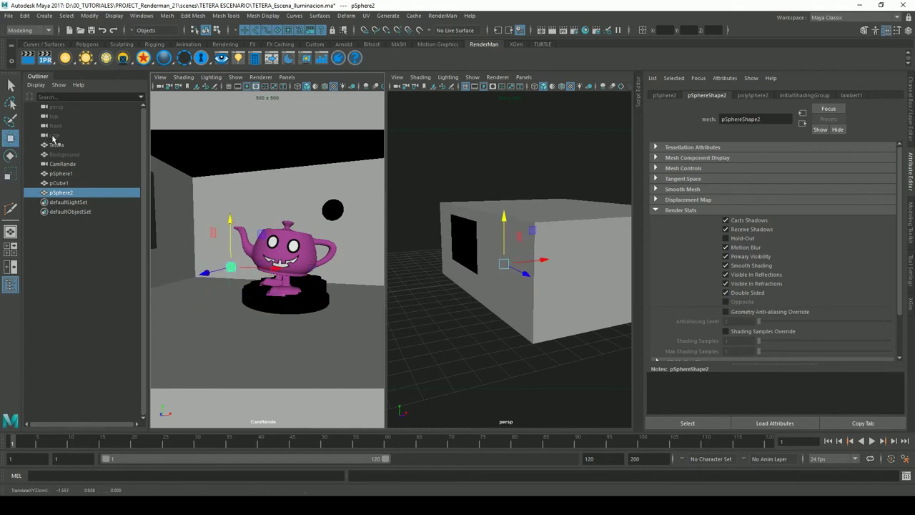
{"action": "left_click", "coordinate": [10, 174]}
{"action": "left_click_drag", "start_coordinate": [245, 276], "coordinate": [258, 265]}
{"action": "left_click", "coordinate": [11, 138]}
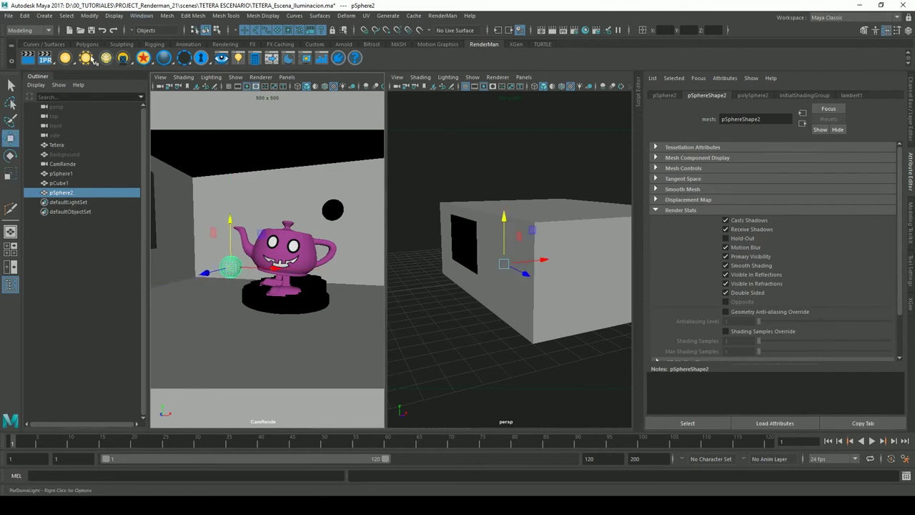
- Convert pSphere2 into PxrMeshLight1 from the shelf and show its lighting attributes
{"action": "left_click", "coordinate": [108, 60]}
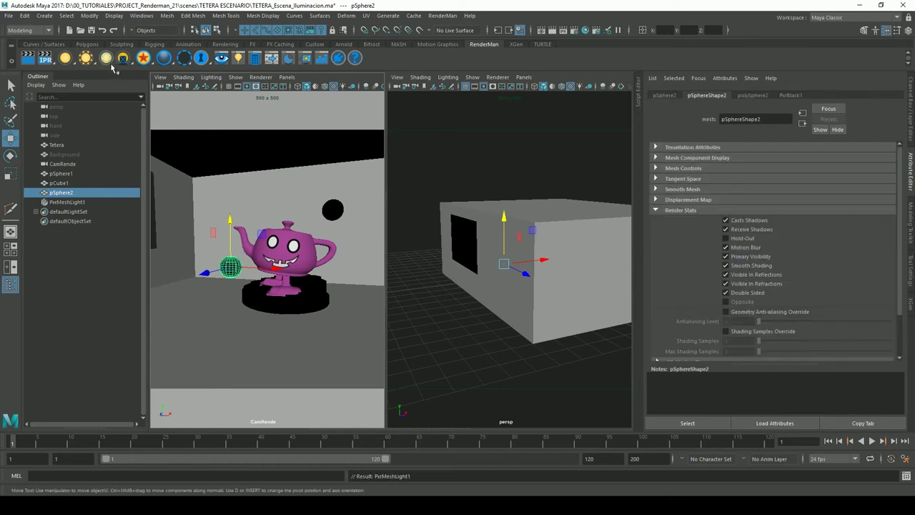
{"action": "left_click", "coordinate": [791, 97]}
{"action": "left_click", "coordinate": [754, 96]}
{"action": "left_click", "coordinate": [708, 96]}
{"action": "left_click", "coordinate": [669, 98]}
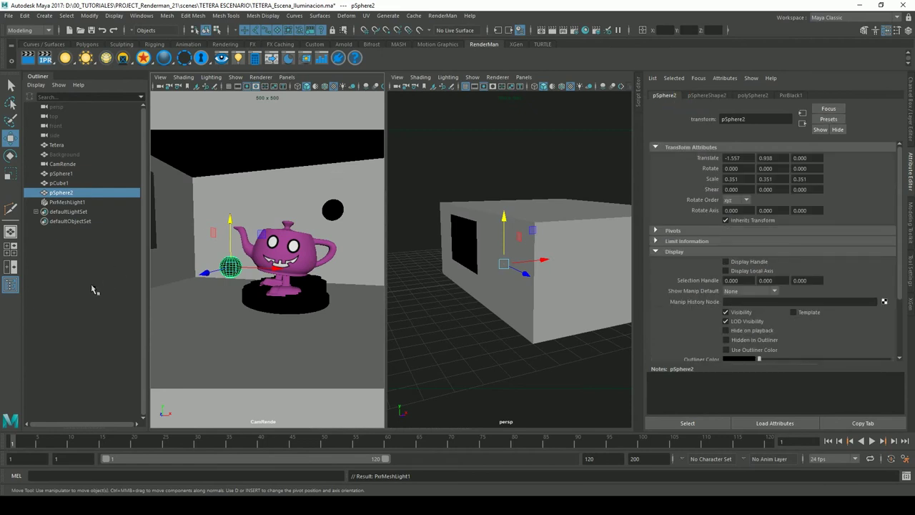
{"action": "left_click", "coordinate": [65, 204]}
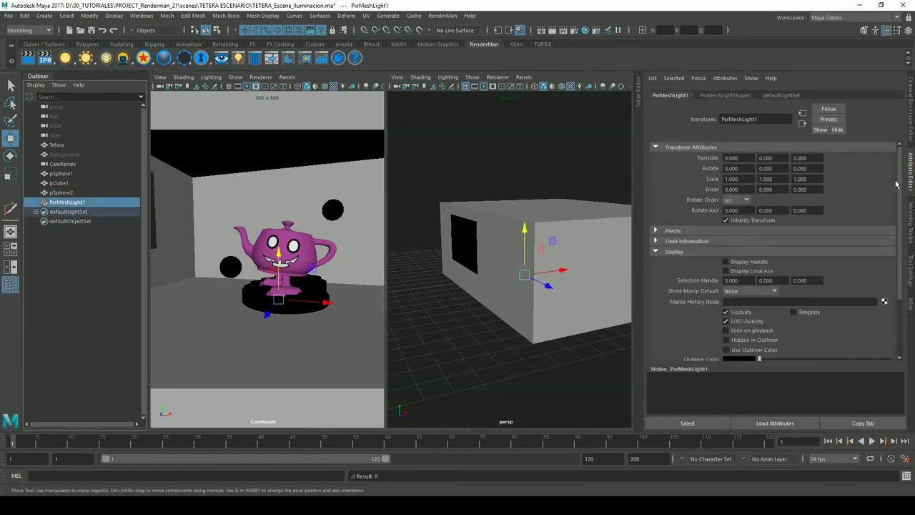
{"action": "left_click", "coordinate": [744, 97]}
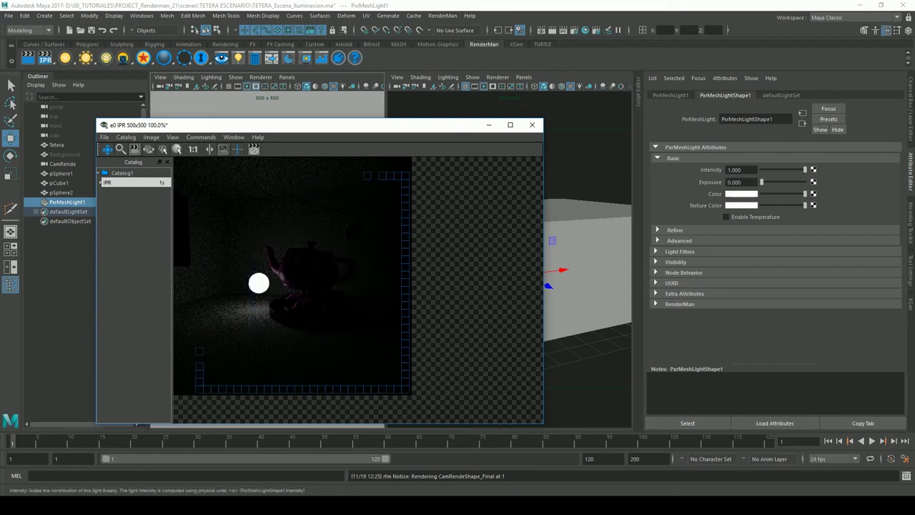
- Set the mesh light's Intensity to 5 and Exposure to 2
{"action": "left_click", "coordinate": [782, 172]}
{"action": "left_click_drag", "start_coordinate": [783, 174], "coordinate": [803, 172]}
{"action": "left_click", "coordinate": [802, 173]}
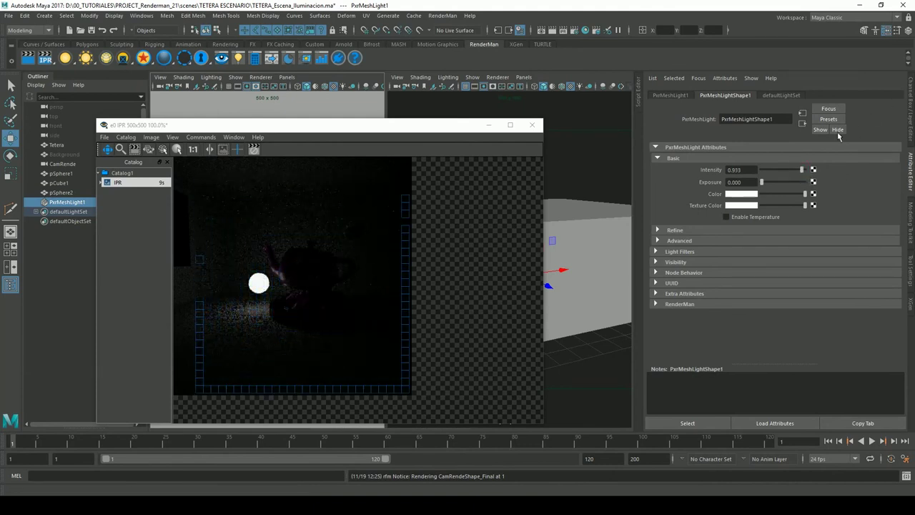
{"action": "left_click", "coordinate": [740, 169]}
{"action": "type", "text": "1"}
{"action": "key", "text": "Tab"}
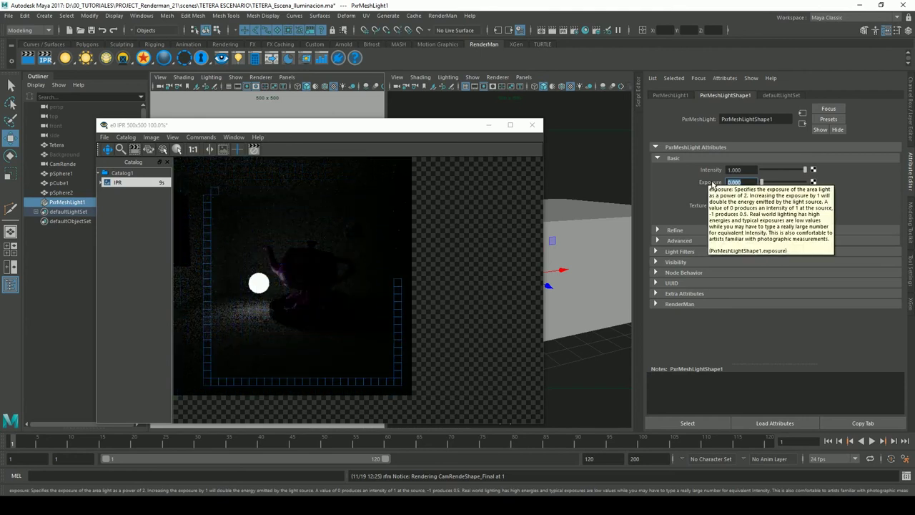
{"action": "left_click", "coordinate": [740, 169]}
{"action": "type", "text": "5"}
{"action": "key", "text": "Return"}
{"action": "left_click", "coordinate": [740, 183]}
{"action": "type", "text": "2"}
{"action": "key", "text": "Return"}
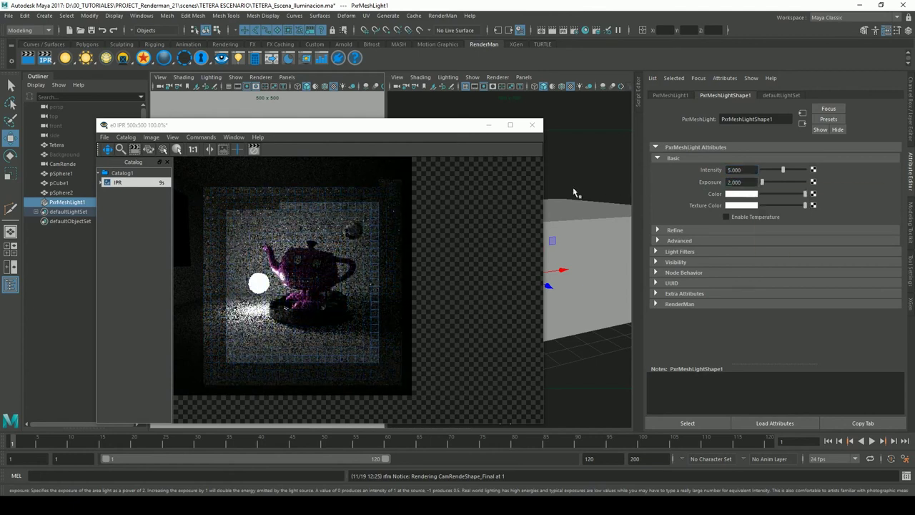
- Give the mesh light a pale lavender colour at saturation 0.314 and close the IPR window
{"action": "left_click", "coordinate": [751, 195]}
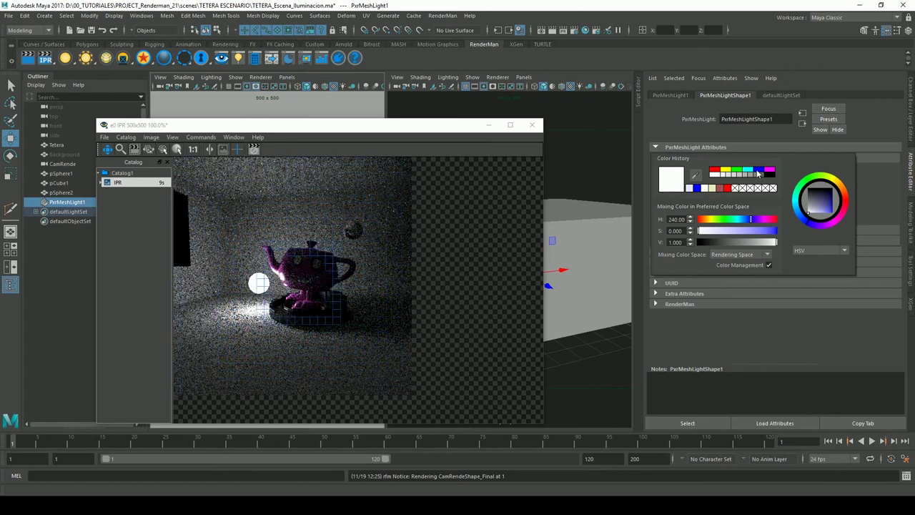
{"action": "left_click", "coordinate": [758, 173]}
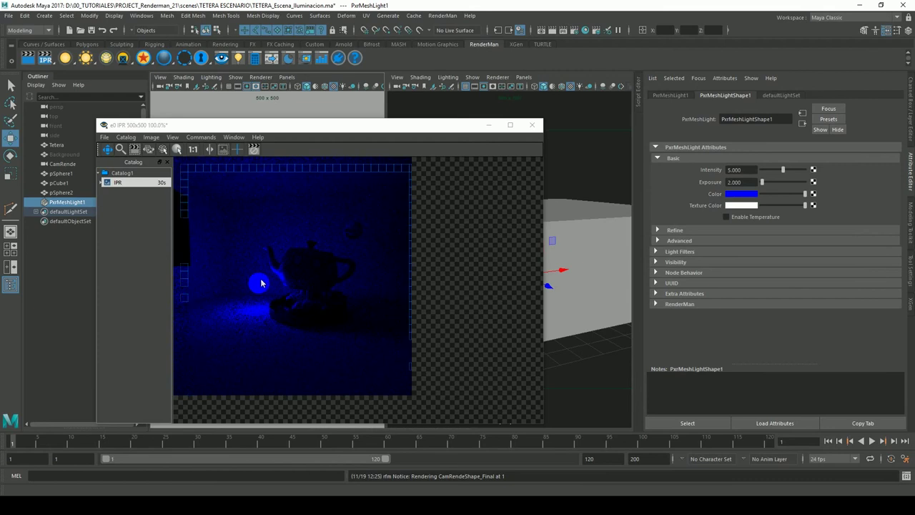
{"action": "left_click", "coordinate": [755, 195]}
{"action": "left_click_drag", "start_coordinate": [773, 231], "coordinate": [727, 233]}
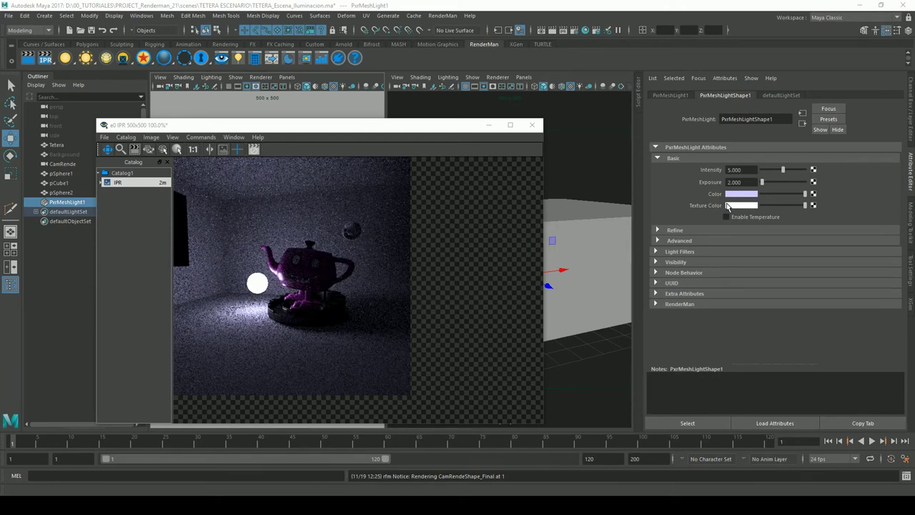
{"action": "left_click", "coordinate": [532, 126]}
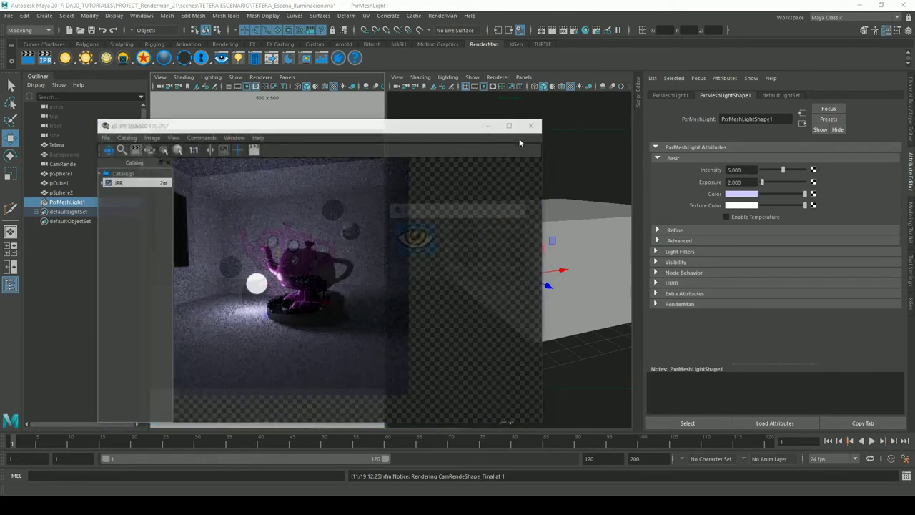
{"action": "left_click", "coordinate": [481, 268]}
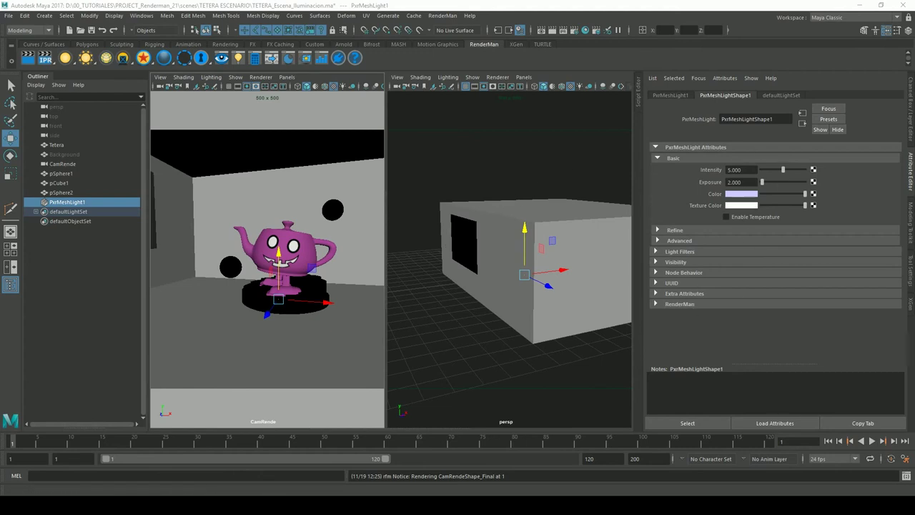
- Connect a new RenderMan PxrTexture node to the mesh light's Texture Color
{"action": "left_click", "coordinate": [814, 206]}
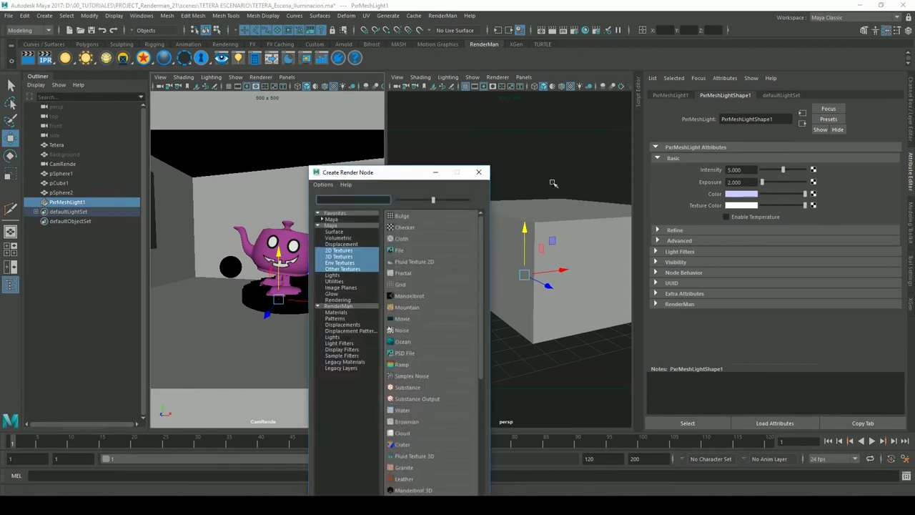
{"action": "left_click_drag", "start_coordinate": [391, 177], "coordinate": [434, 107]}
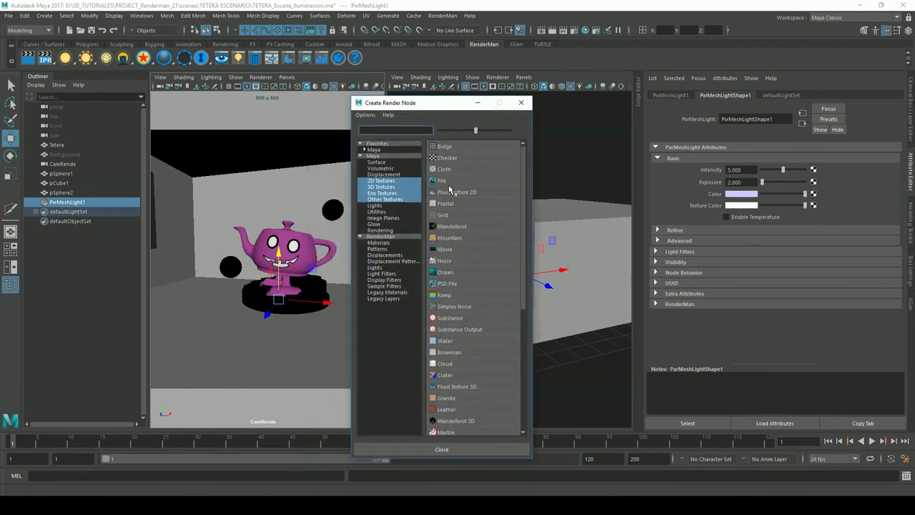
{"action": "left_click", "coordinate": [379, 239]}
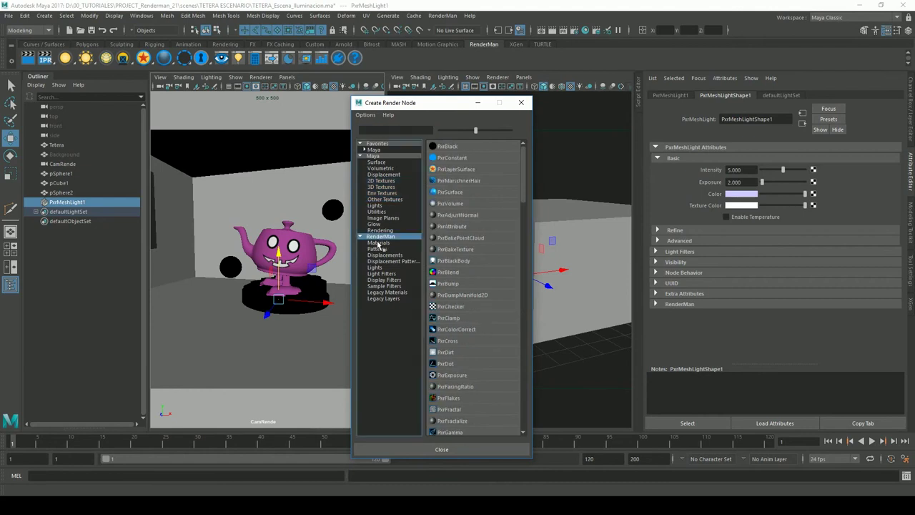
{"action": "left_click", "coordinate": [374, 157]}
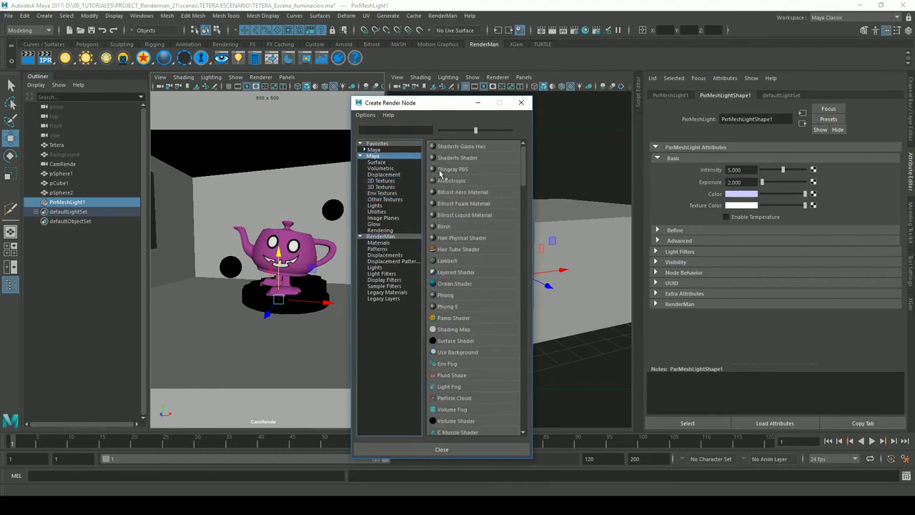
{"action": "left_click", "coordinate": [378, 163]}
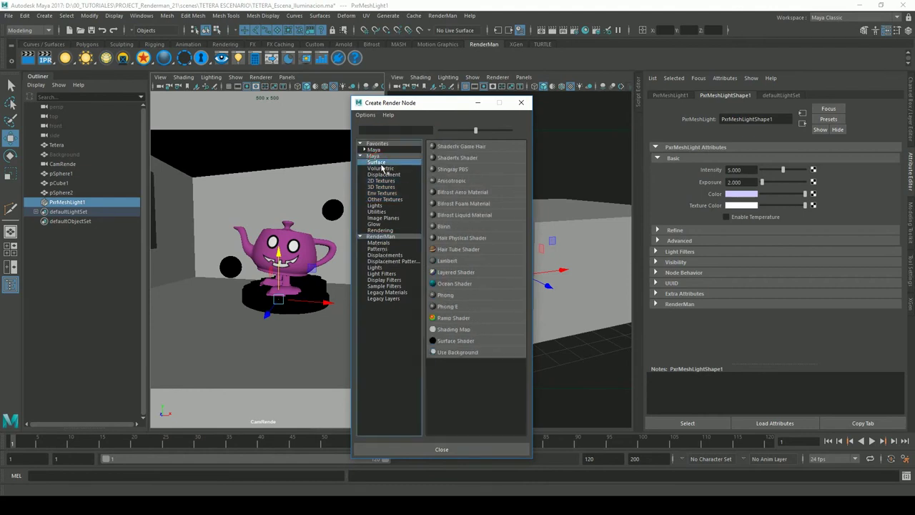
{"action": "left_click", "coordinate": [374, 155]}
{"action": "left_click", "coordinate": [384, 181]}
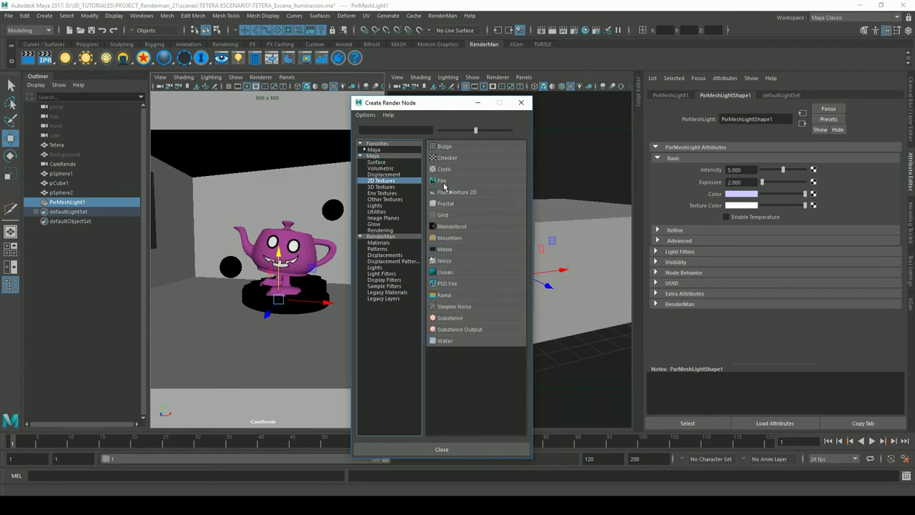
{"action": "left_click", "coordinate": [382, 237]}
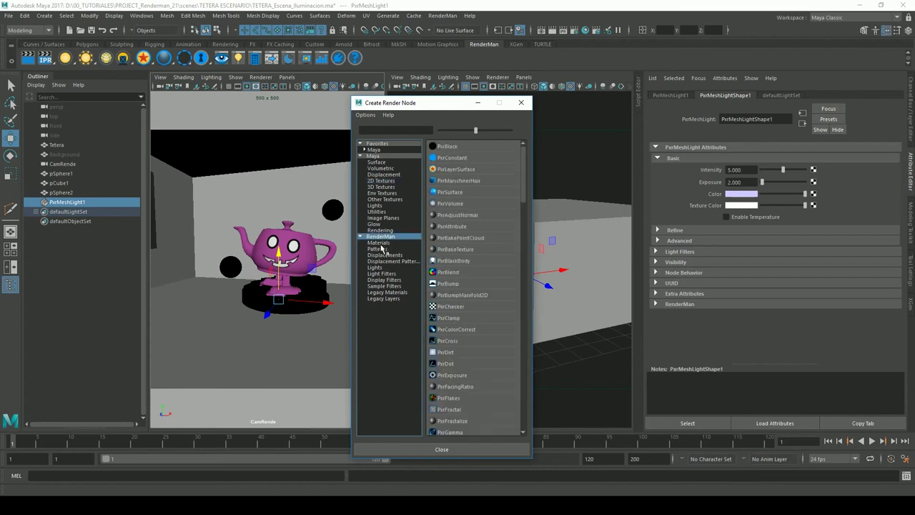
{"action": "left_click_drag", "start_coordinate": [526, 204], "coordinate": [524, 297]}
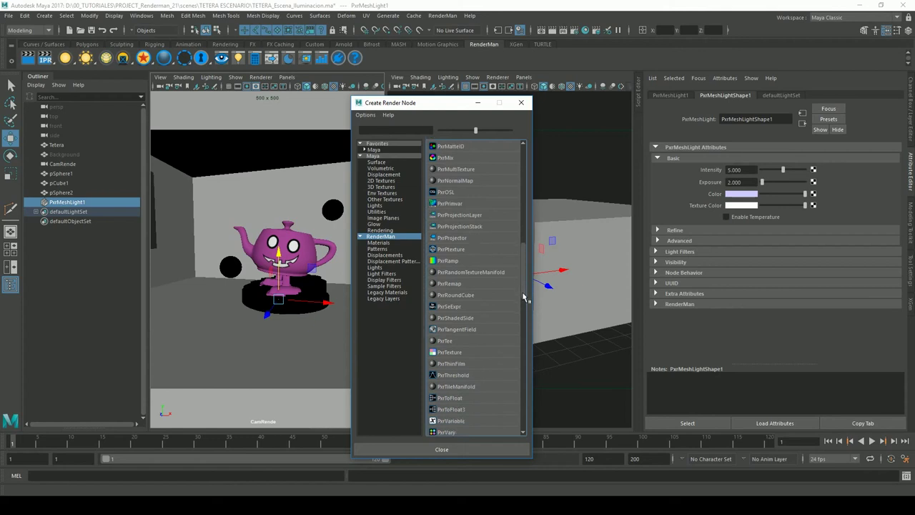
{"action": "left_click", "coordinate": [452, 355]}
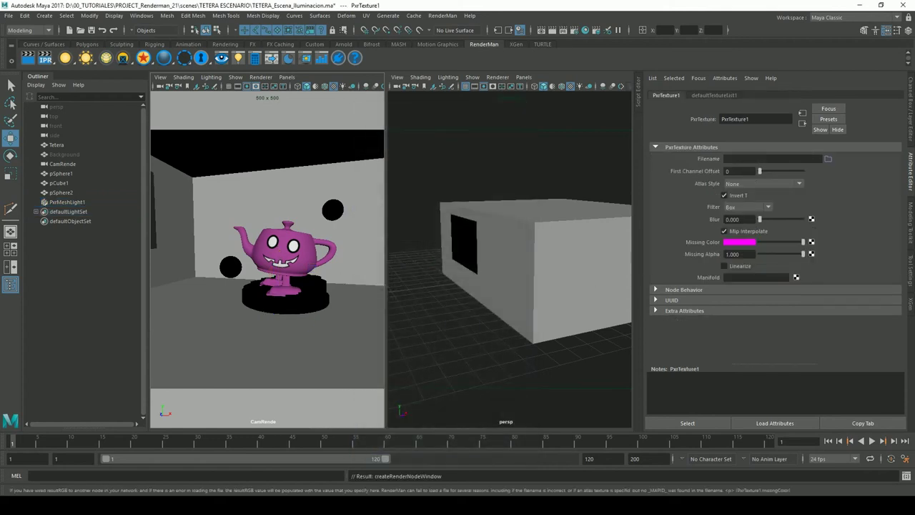
- Load Correccion_Pasarela_Panorama_hdr.tex from sourceimages/HDRI as the texture's Filename
{"action": "left_click", "coordinate": [828, 158]}
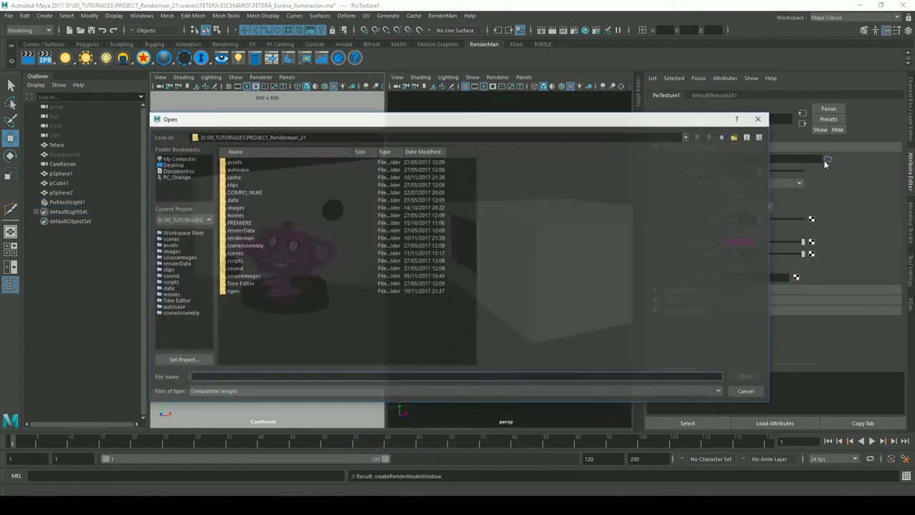
{"action": "double_click", "coordinate": [242, 277]}
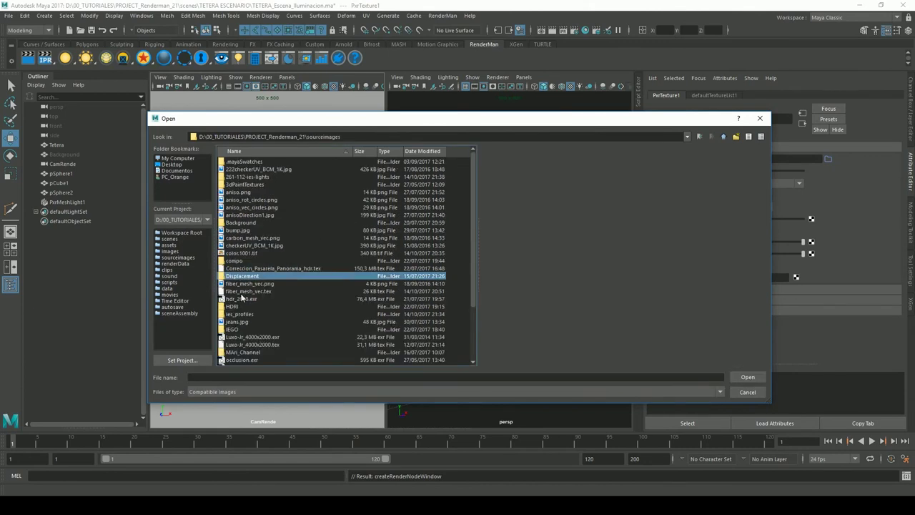
{"action": "double_click", "coordinate": [236, 306]}
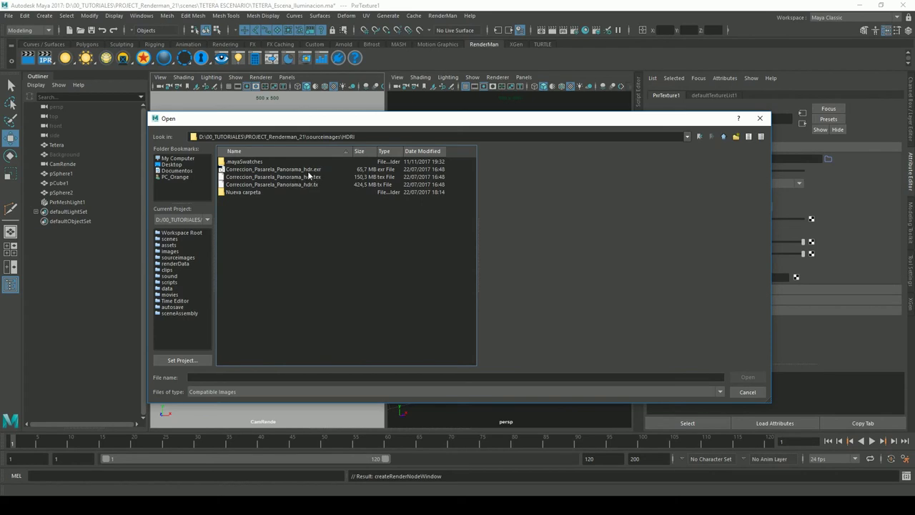
{"action": "left_click", "coordinate": [309, 176]}
{"action": "left_click", "coordinate": [744, 376]}
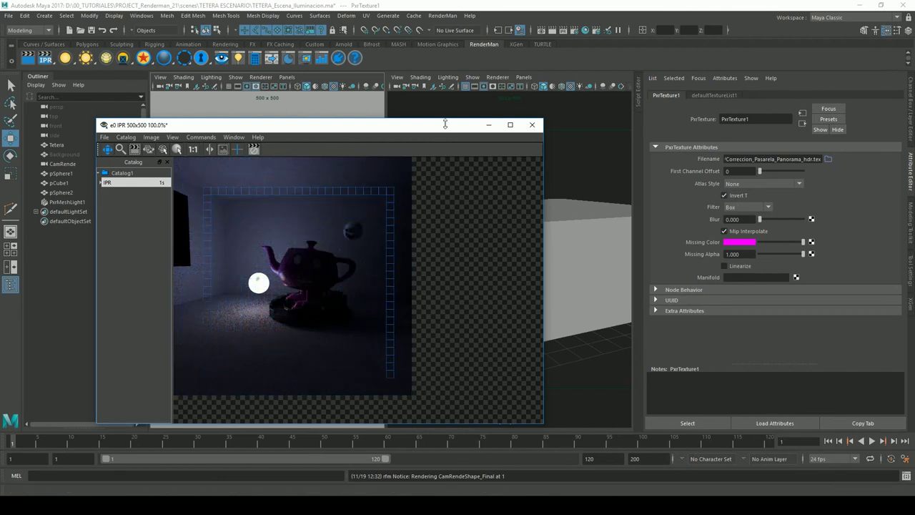
- Set PxrMeshLight1's Exposure to 0 and Intensity to 3, then restart the IPR render
{"action": "left_click_drag", "start_coordinate": [350, 129], "coordinate": [407, 152]}
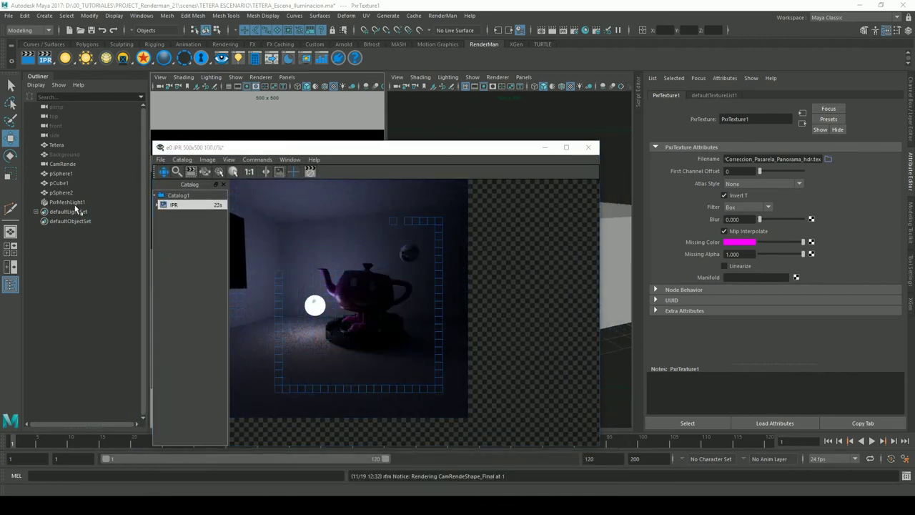
{"action": "left_click", "coordinate": [71, 203]}
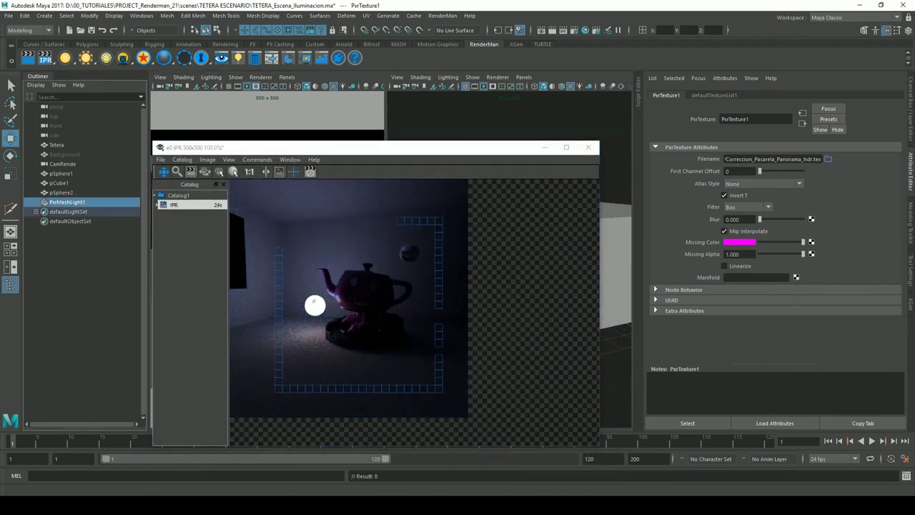
{"action": "left_click", "coordinate": [419, 286]}
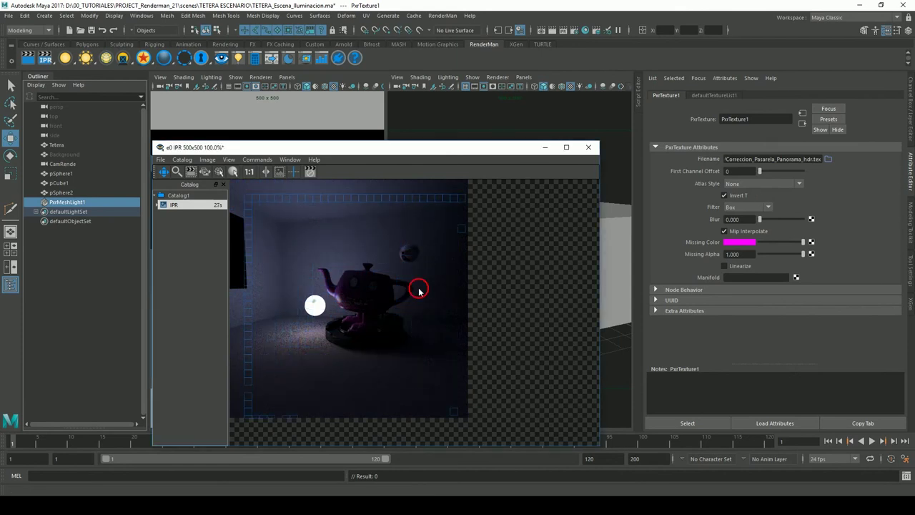
{"action": "left_click", "coordinate": [99, 204]}
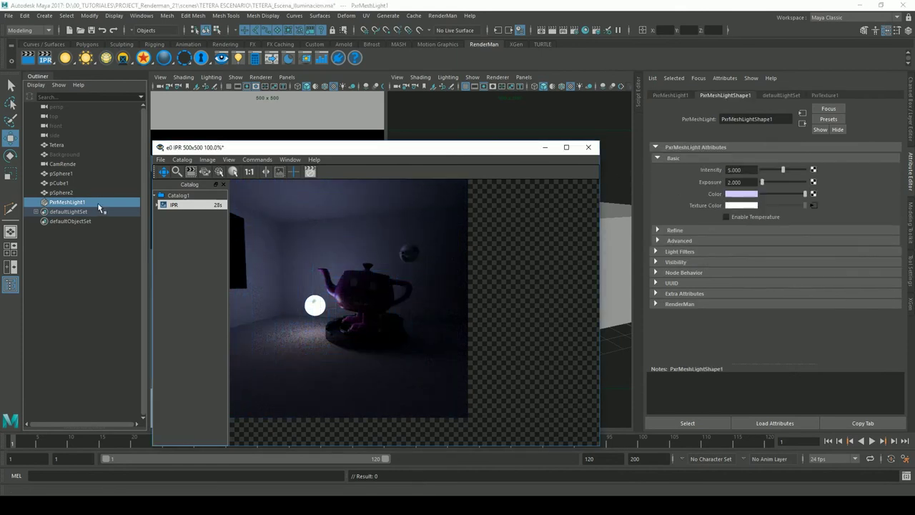
{"action": "left_click", "coordinate": [708, 184]}
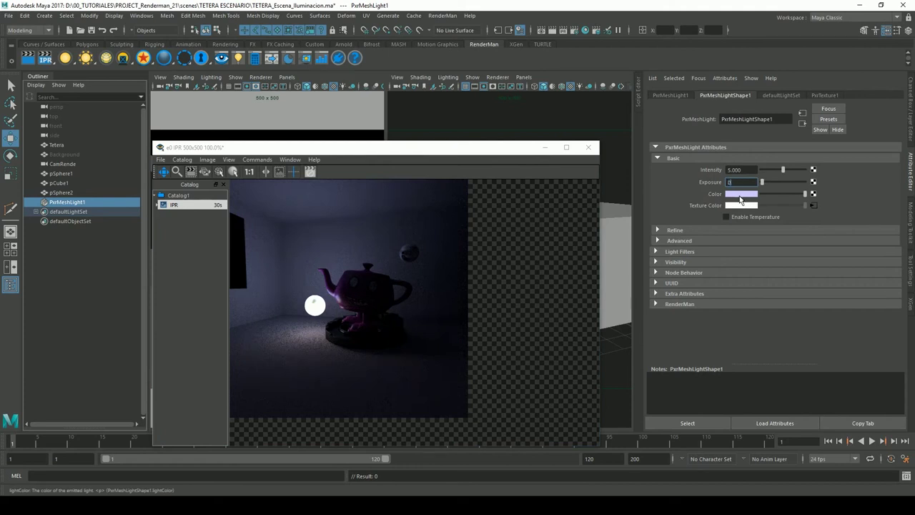
{"action": "type", "text": "3"}
{"action": "left_click_drag", "start_coordinate": [361, 151], "coordinate": [345, 152]}
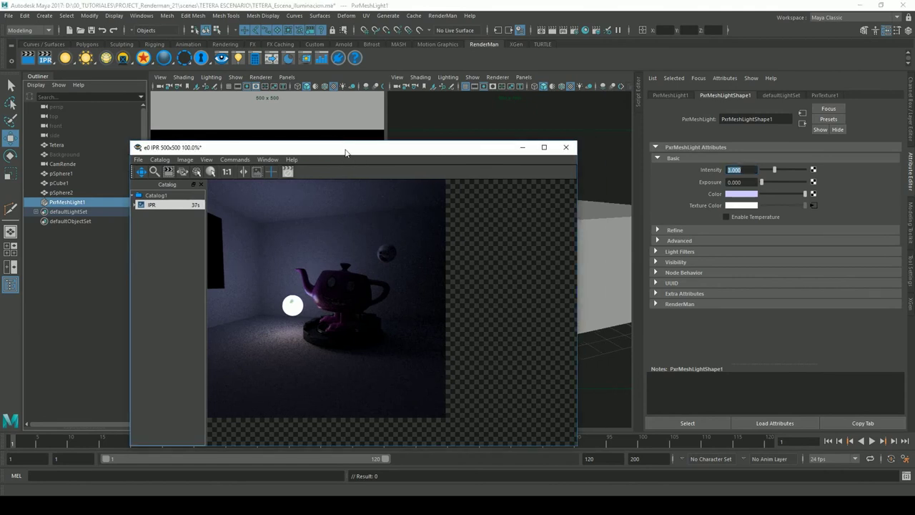
{"action": "left_click", "coordinate": [573, 47]}
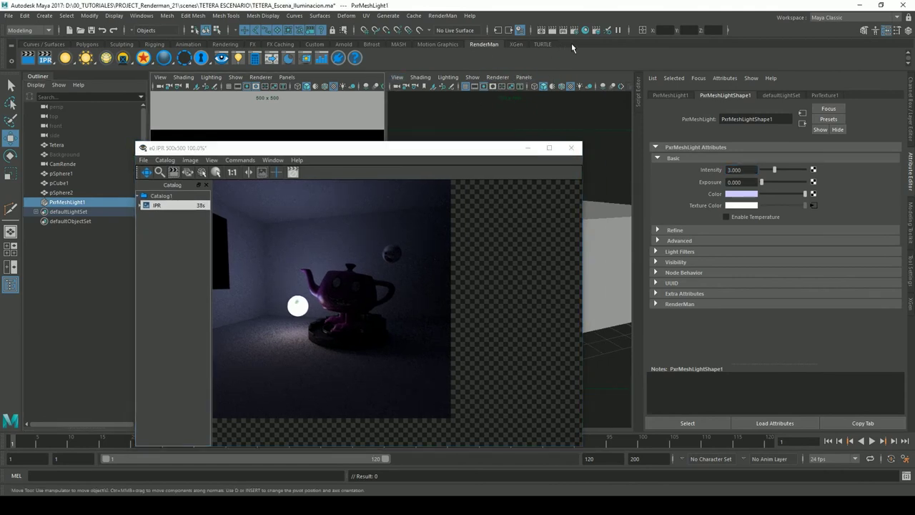
{"action": "left_click", "coordinate": [45, 58]}
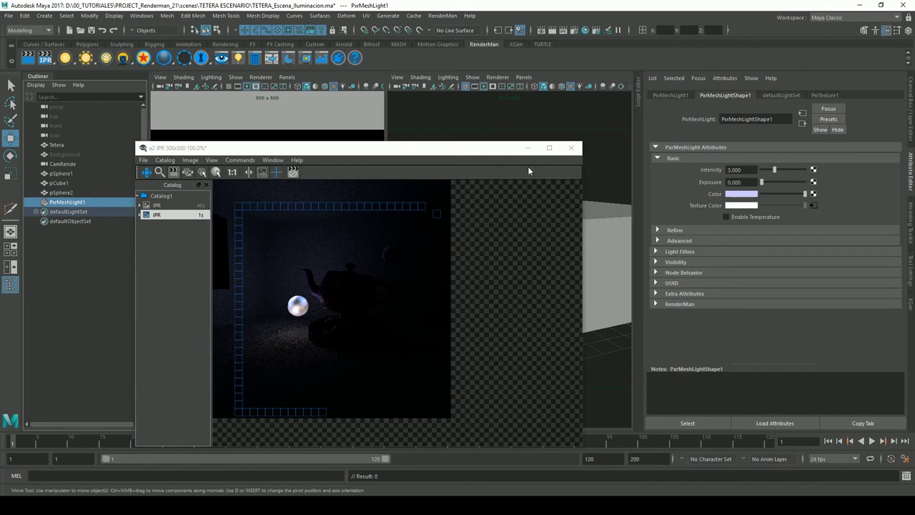
{"action": "left_click", "coordinate": [814, 207]}
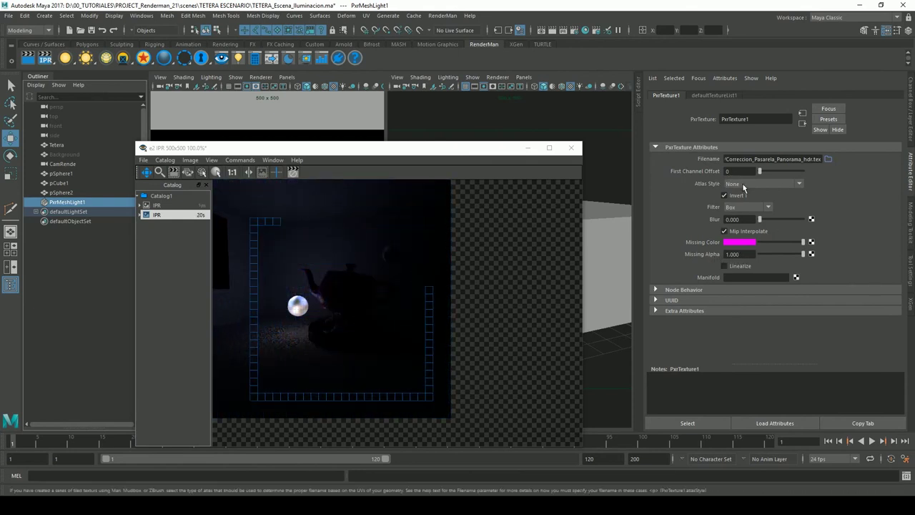
- Open PxrTexture1's file browser and discard the running IPR render session
{"action": "left_click", "coordinate": [412, 311]}
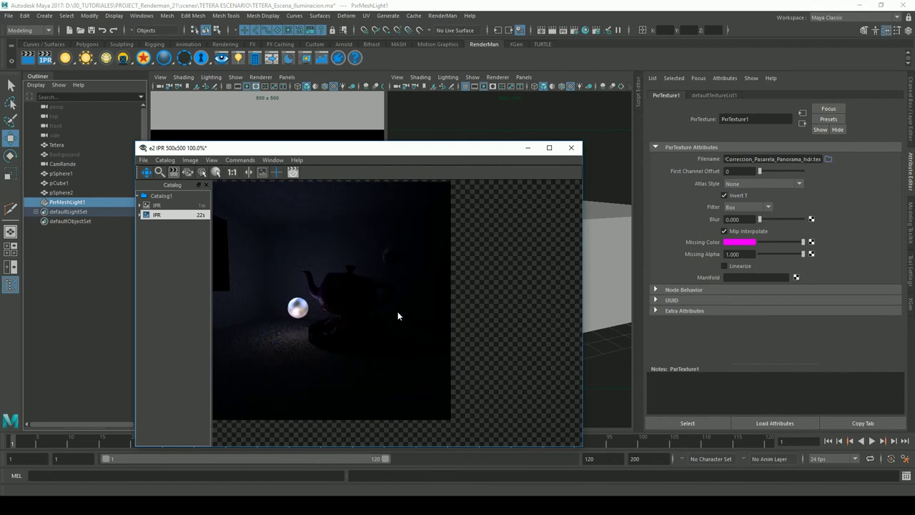
{"action": "left_click", "coordinate": [828, 159]}
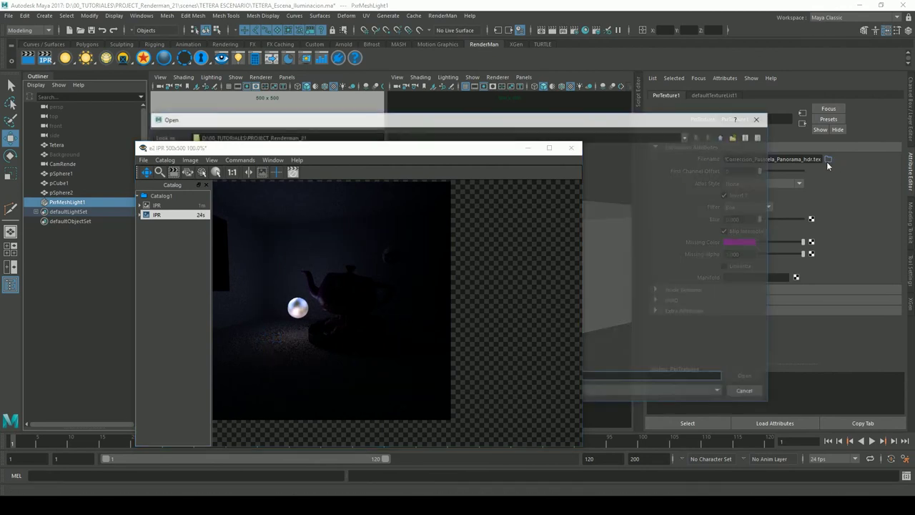
{"action": "left_click", "coordinate": [571, 148]}
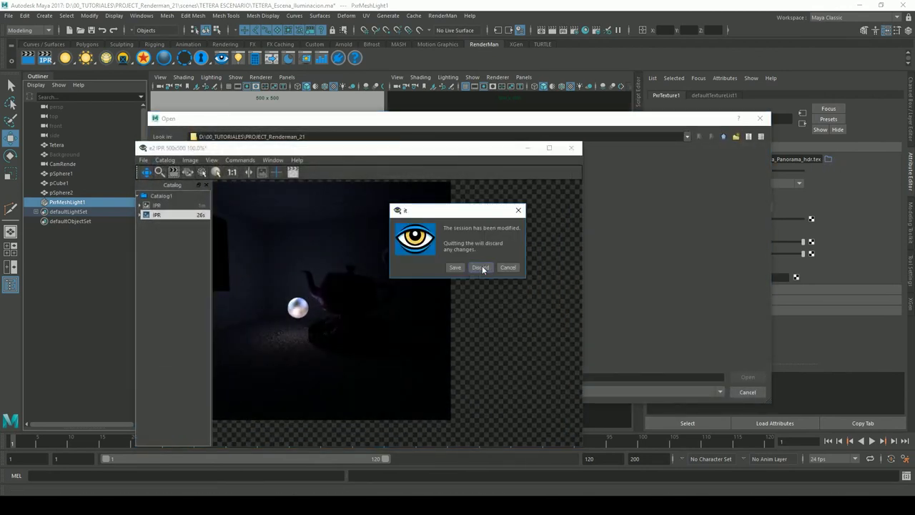
{"action": "left_click", "coordinate": [481, 268]}
- Preview the sourceimages files and load aniso_vec_circles.png into PxrTexture1
{"action": "double_click", "coordinate": [244, 277]}
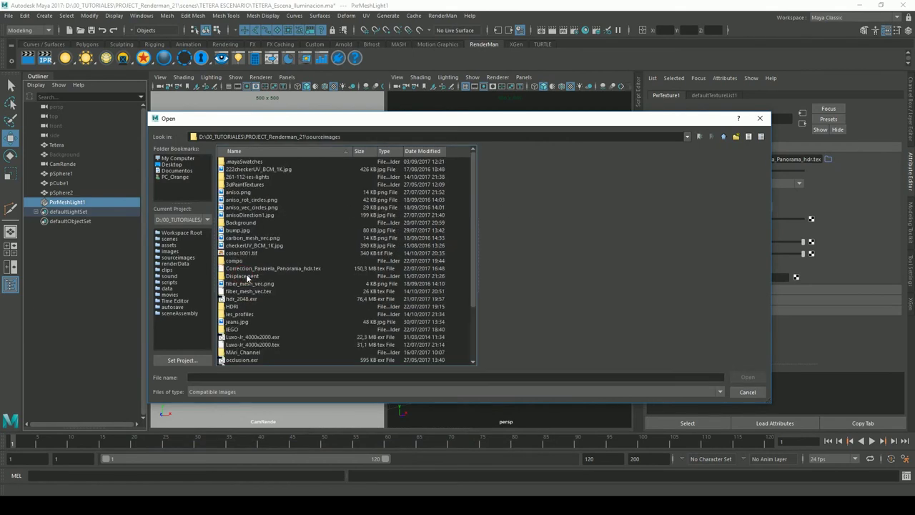
{"action": "left_click", "coordinate": [246, 238]}
{"action": "left_click", "coordinate": [239, 231]}
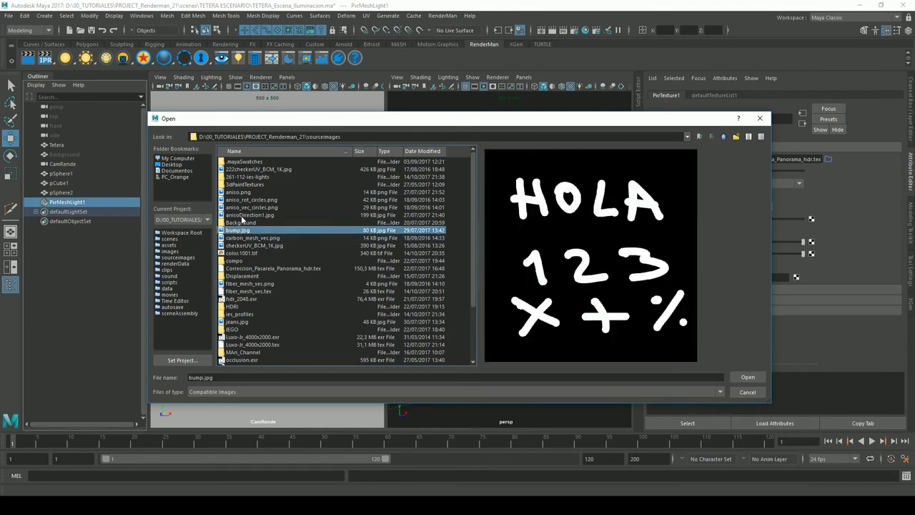
{"action": "left_click", "coordinate": [243, 215]}
{"action": "left_click", "coordinate": [245, 208]}
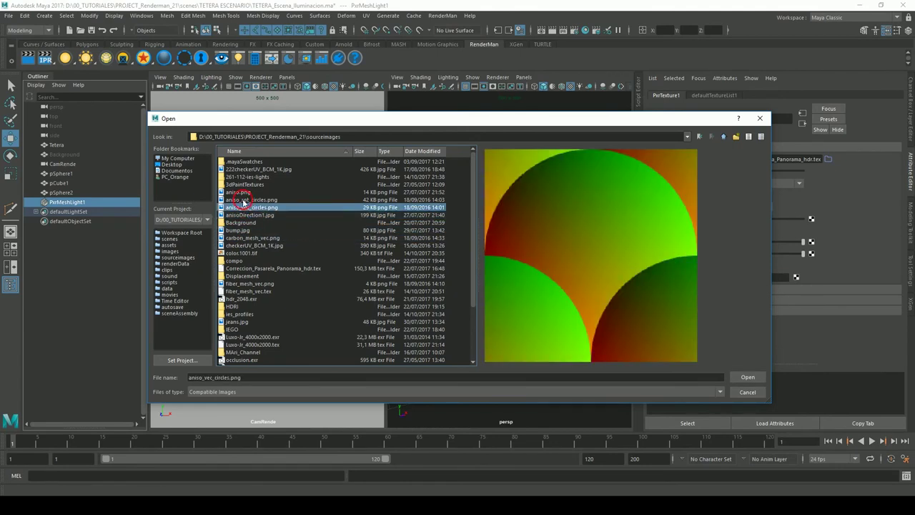
{"action": "left_click", "coordinate": [242, 201]}
{"action": "left_click", "coordinate": [239, 193]}
{"action": "left_click", "coordinate": [241, 208]}
{"action": "left_click", "coordinate": [747, 379]}
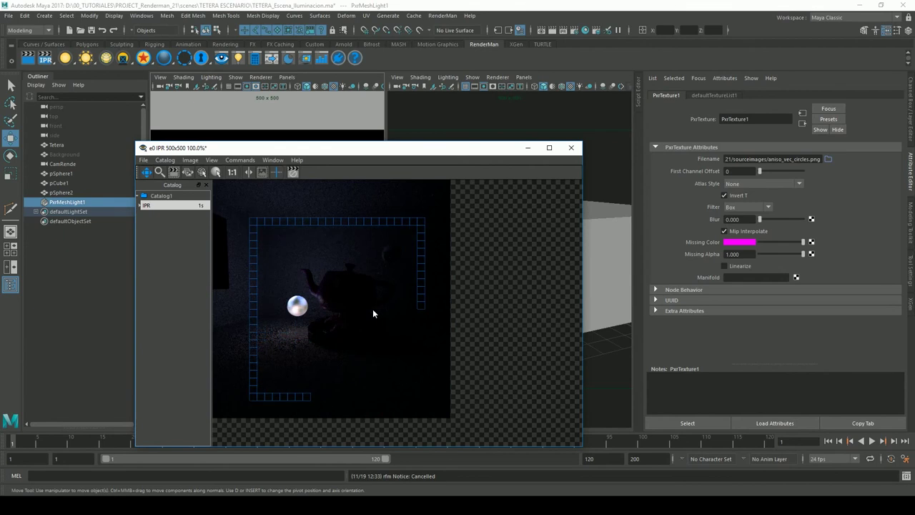
- Close the IPR render discarding changes, and break PxrTexture1's link to the mesh light's Texture Color
{"action": "left_click", "coordinate": [570, 148]}
{"action": "left_click", "coordinate": [481, 268]}
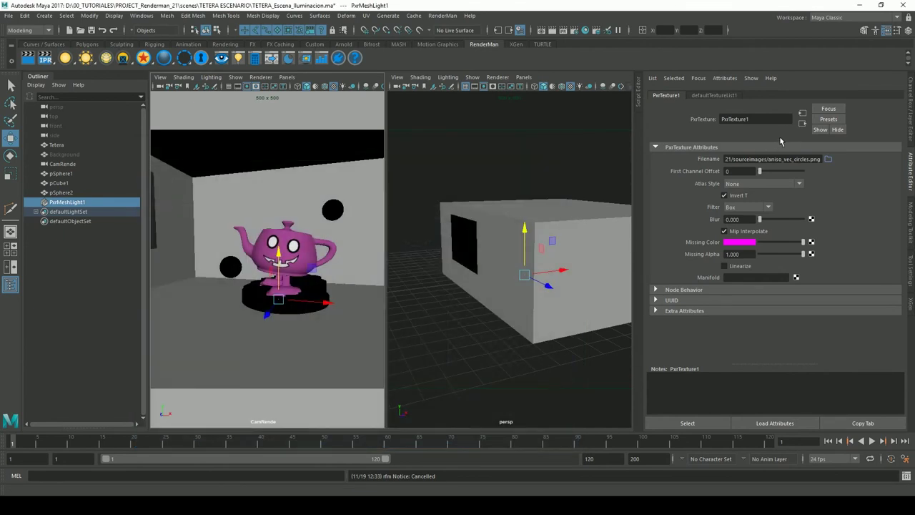
{"action": "left_click", "coordinate": [803, 123]}
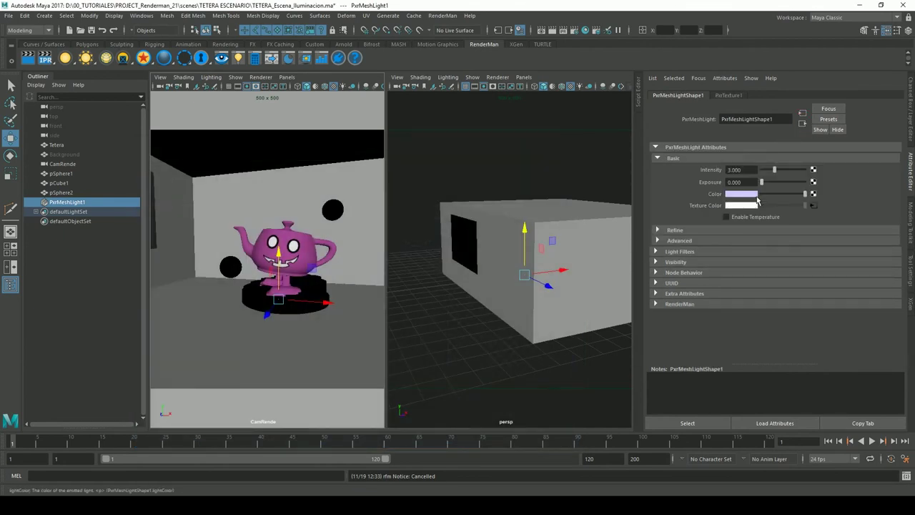
{"action": "right_click", "coordinate": [707, 214]}
{"action": "left_click", "coordinate": [737, 231]}
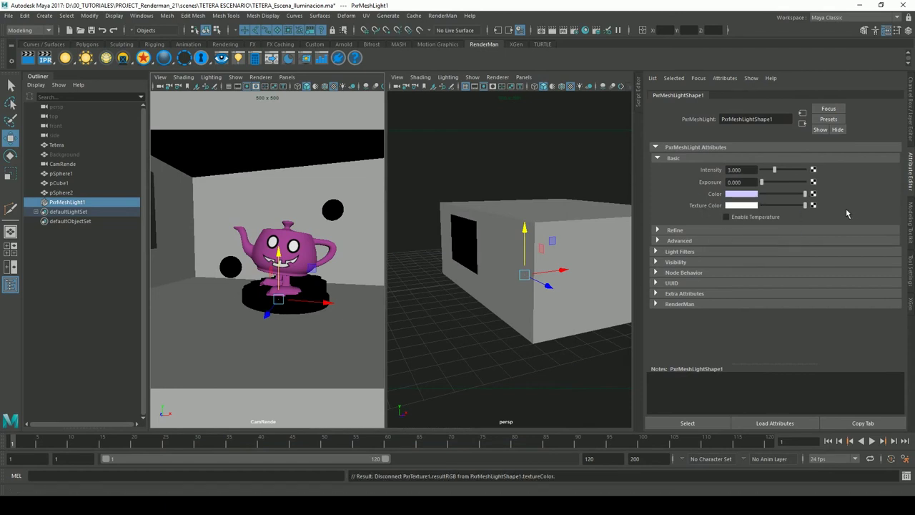
- Create a new RenderMan PxrTexture pattern node to drive Texture Color
{"action": "left_click", "coordinate": [813, 205]}
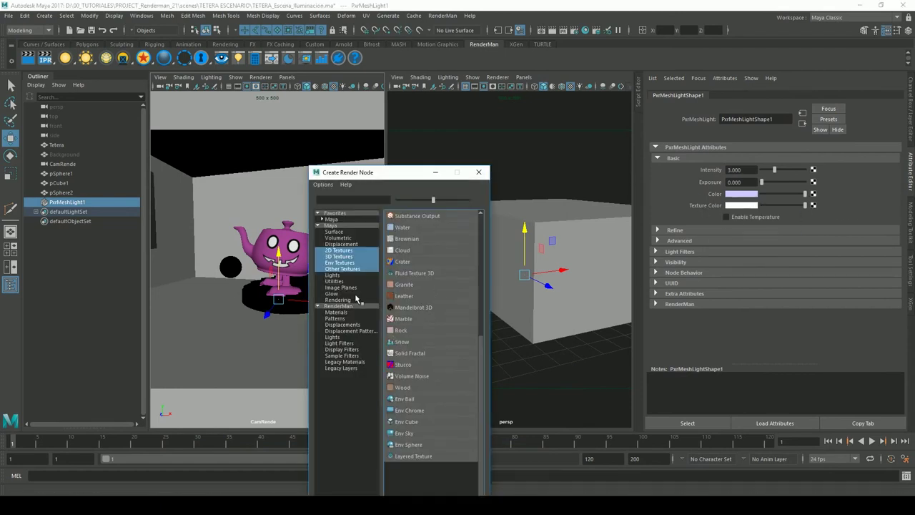
{"action": "left_click", "coordinate": [345, 312]}
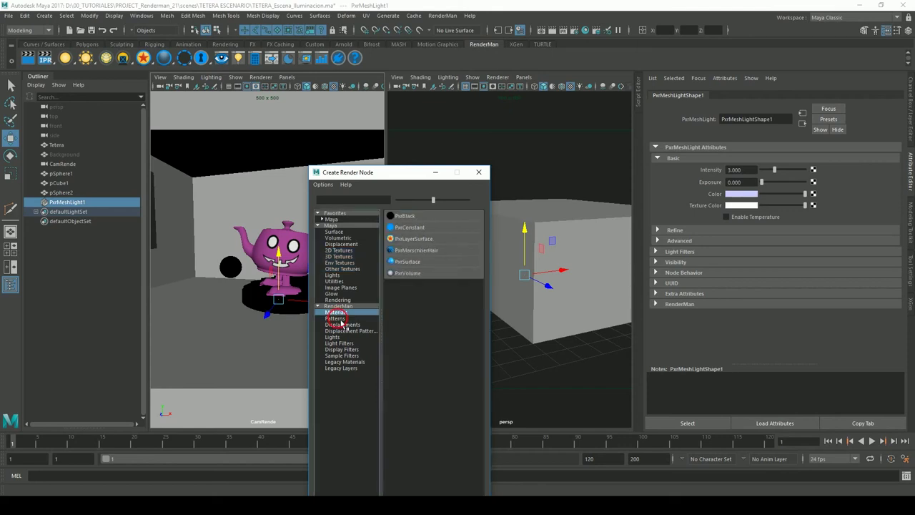
{"action": "left_click", "coordinate": [341, 319]}
{"action": "left_click_drag", "start_coordinate": [488, 306], "coordinate": [484, 429]}
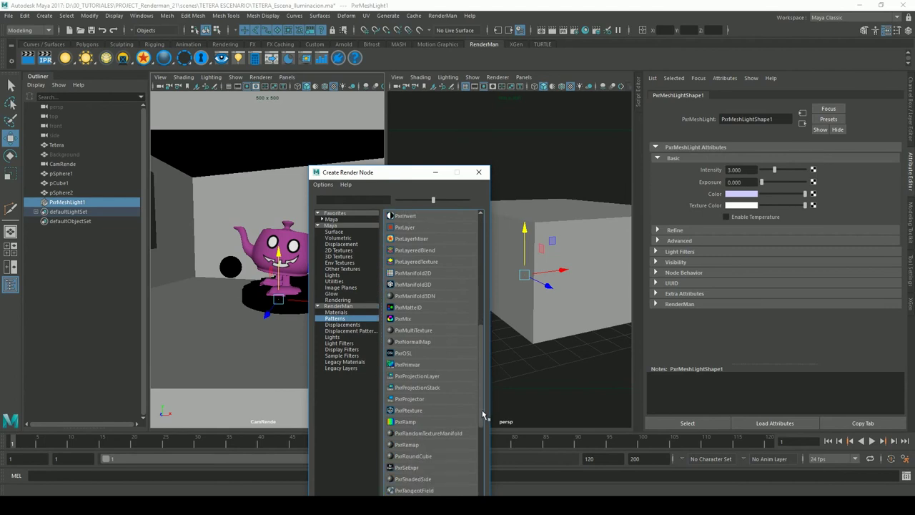
{"action": "left_click", "coordinate": [407, 456]}
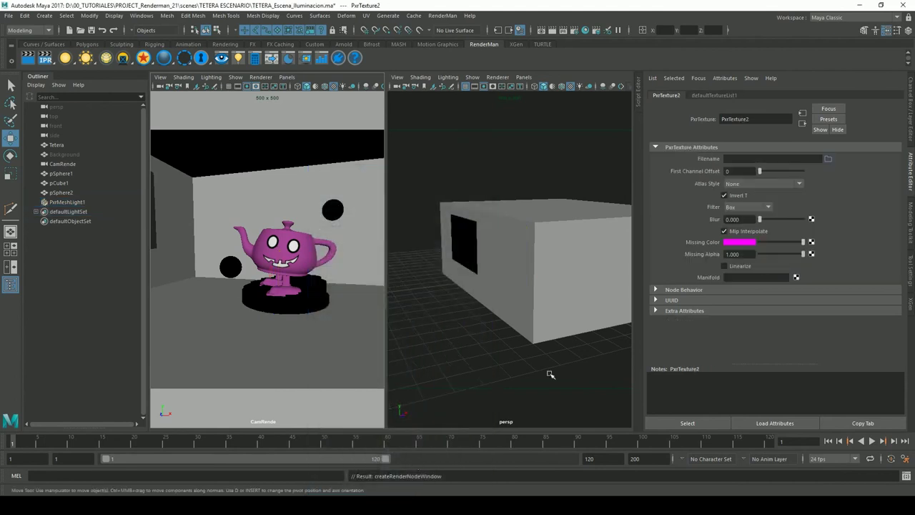
- Load aniso_vec_circles.png from sourceimages as the PxrTexture2 image file
{"action": "left_click", "coordinate": [826, 159]}
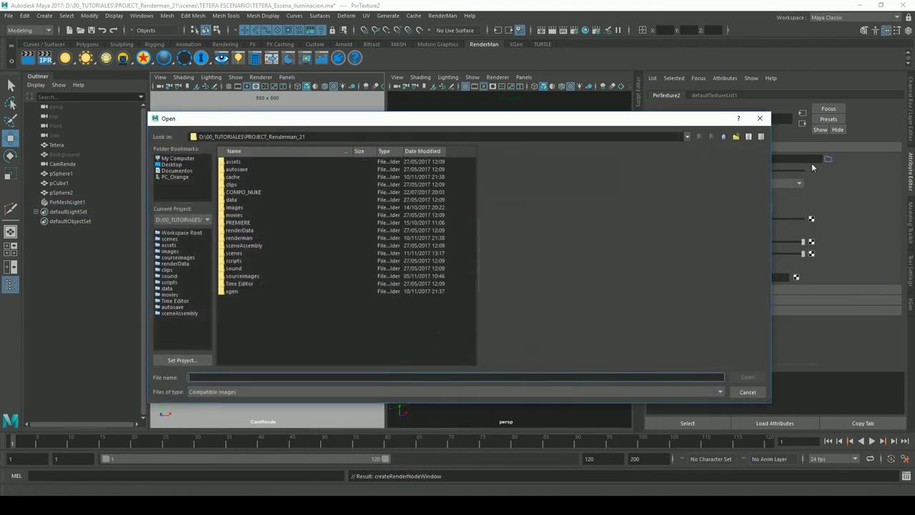
{"action": "double_click", "coordinate": [242, 277]}
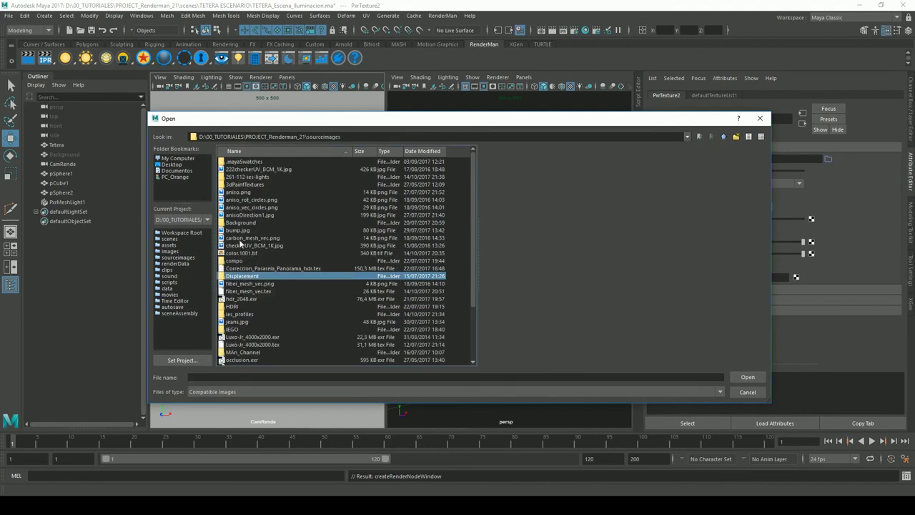
{"action": "left_click", "coordinate": [252, 238]}
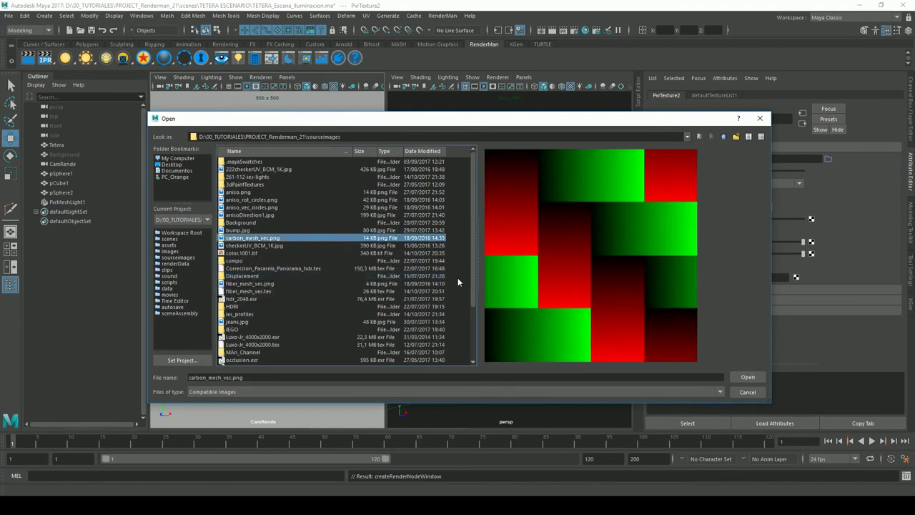
{"action": "left_click", "coordinate": [259, 214]}
{"action": "left_click", "coordinate": [265, 208]}
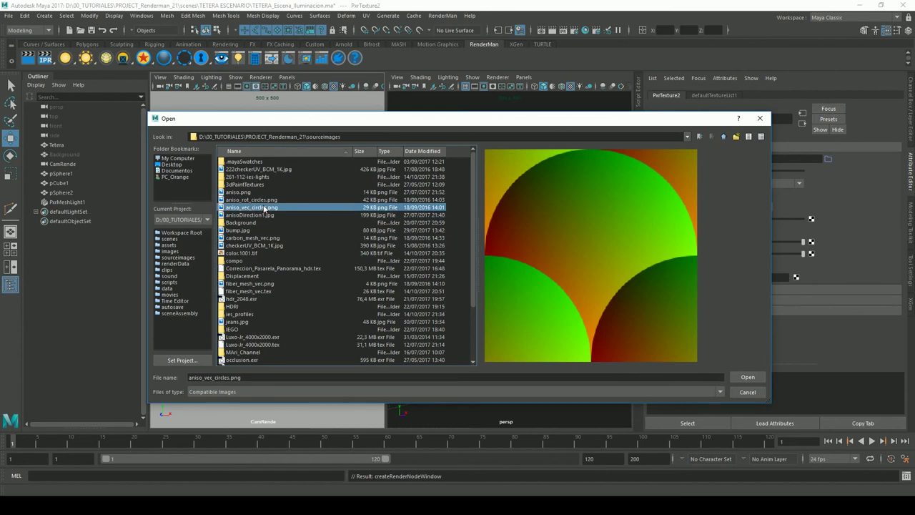
{"action": "left_click", "coordinate": [749, 377]}
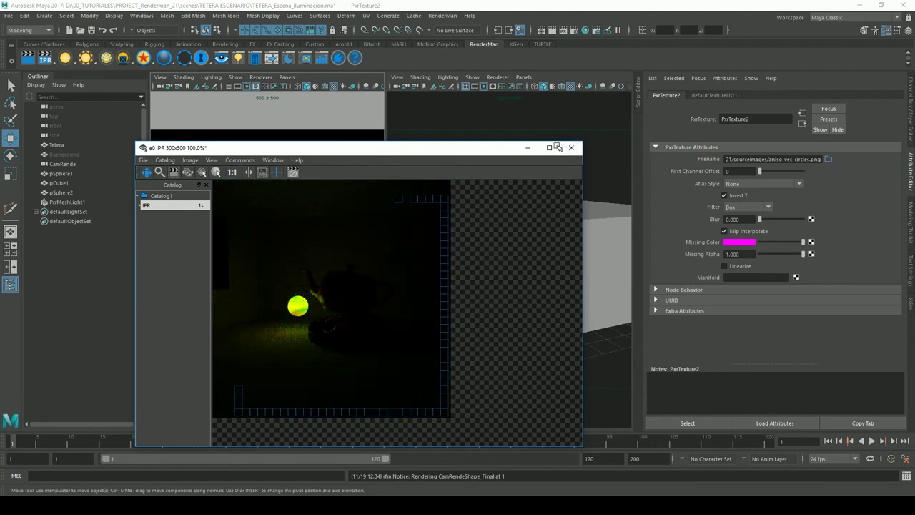
- Enable Linearize on PxrTexture2 while the IPR render updates
{"action": "left_click_drag", "start_coordinate": [479, 151], "coordinate": [470, 142]}
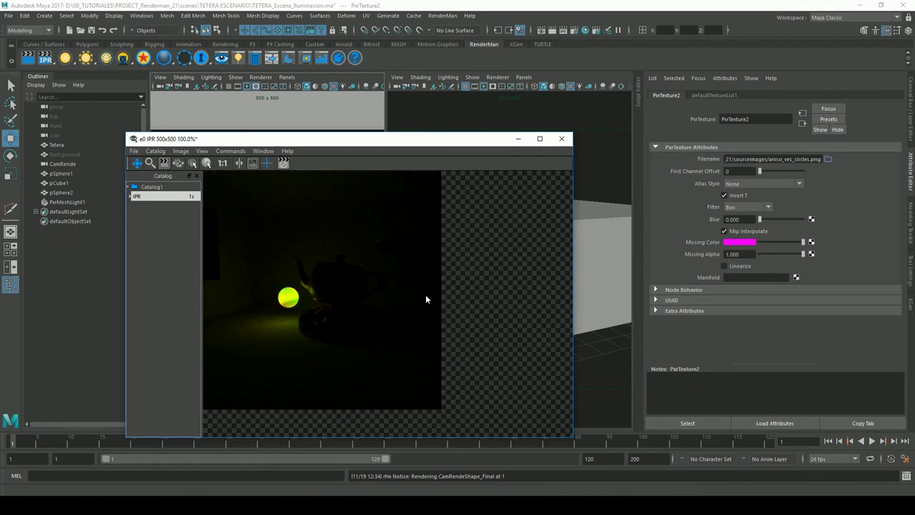
{"action": "left_click", "coordinate": [725, 265]}
{"action": "left_click", "coordinate": [425, 143]}
{"action": "left_click_drag", "start_coordinate": [425, 143], "coordinate": [422, 139]}
- Move the IPR render window to the right and select pSphere2 in the Outliner
{"action": "left_click", "coordinate": [368, 78]}
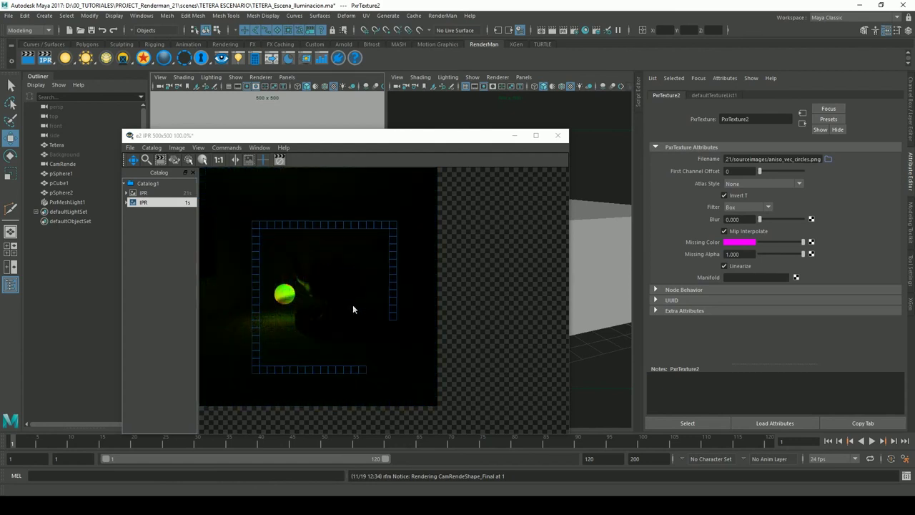
{"action": "left_click_drag", "start_coordinate": [426, 140], "coordinate": [469, 144]}
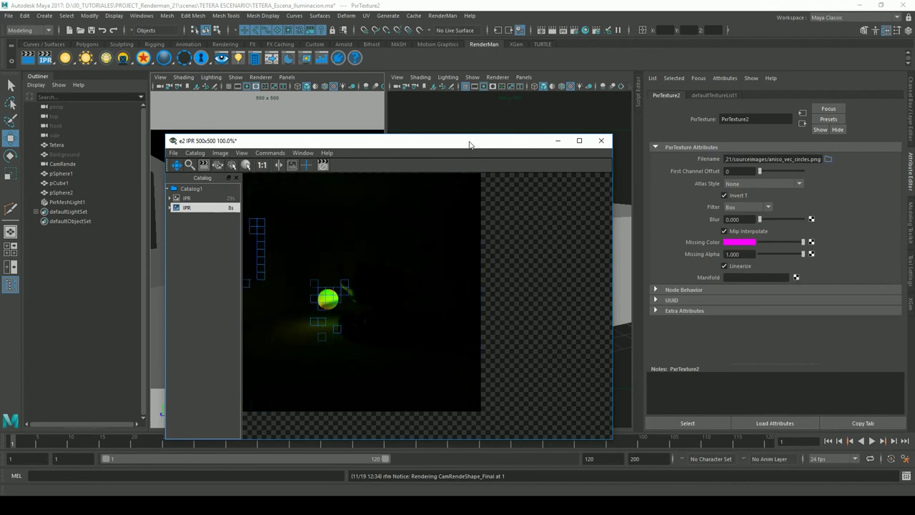
{"action": "left_click_drag", "start_coordinate": [505, 146], "coordinate": [603, 136]}
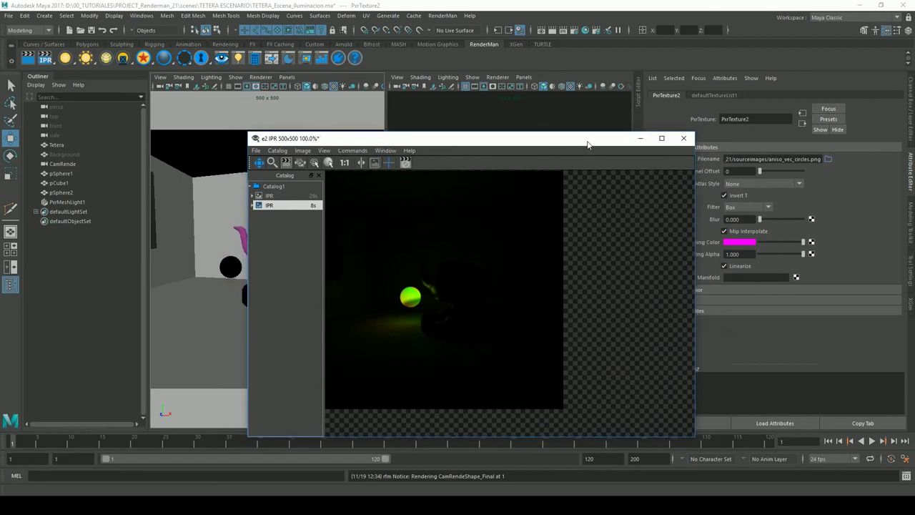
{"action": "mouse_move", "coordinate": [604, 136]}
{"action": "left_mouse_down"}
{"action": "mouse_move", "coordinate": [608, 152]}
{"action": "mouse_move", "coordinate": [650, 145]}
{"action": "left_mouse_up"}
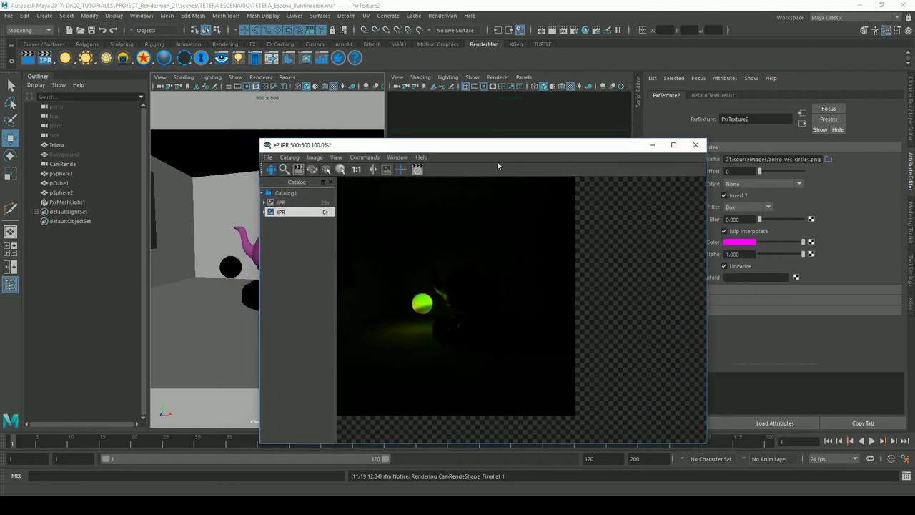
{"action": "left_click_drag", "start_coordinate": [537, 148], "coordinate": [470, 150]}
{"action": "left_click", "coordinate": [242, 268]}
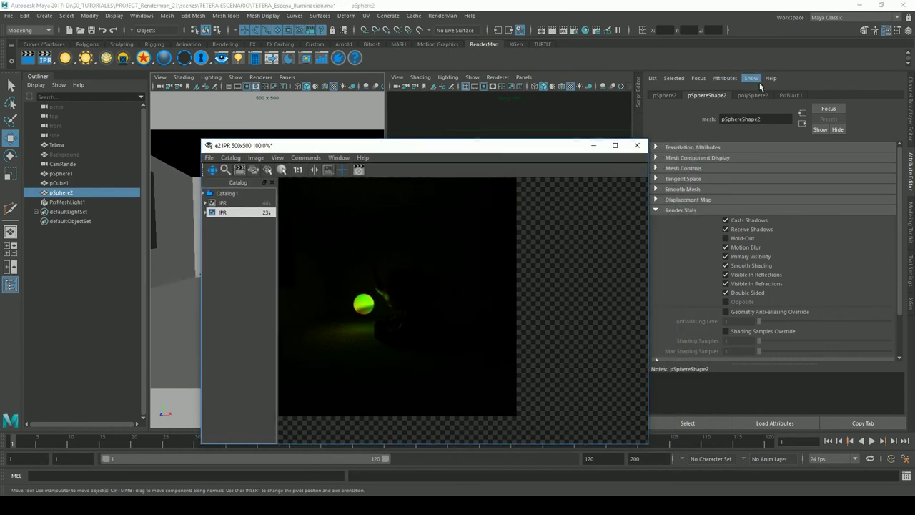
- Set PxrMeshLight1's Intensity to 5 and Exposure to 1
{"action": "left_click", "coordinate": [756, 96]}
{"action": "left_click", "coordinate": [70, 203]}
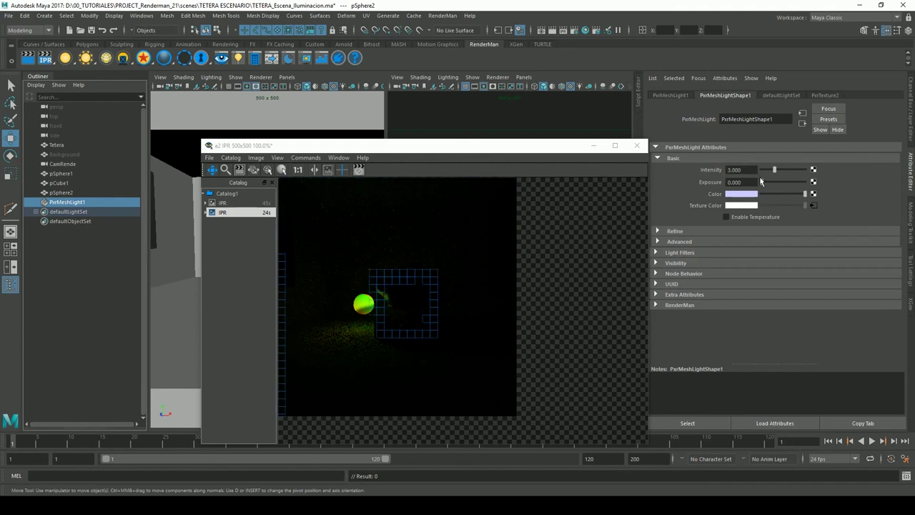
{"action": "double_click", "coordinate": [738, 169]}
{"action": "type", "text": "5"}
{"action": "key", "text": "Tab"}
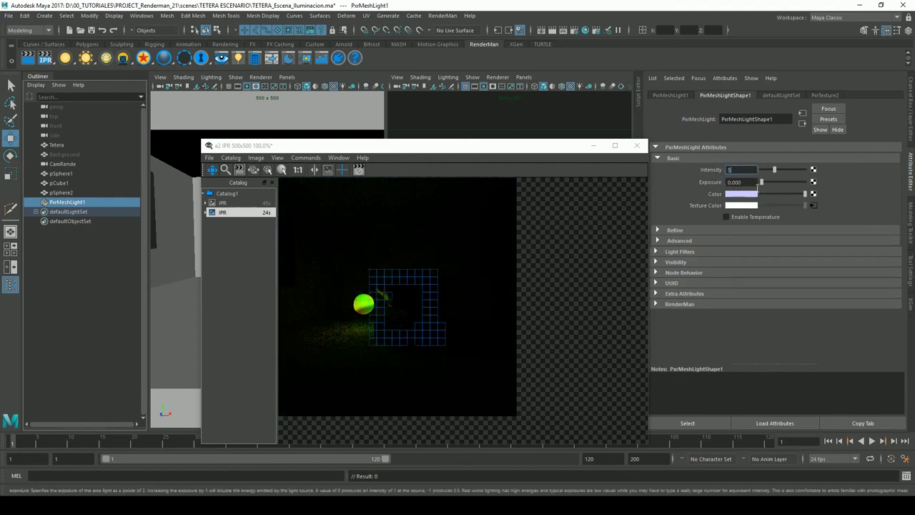
{"action": "type", "text": "1"}
{"action": "key", "text": "Return"}
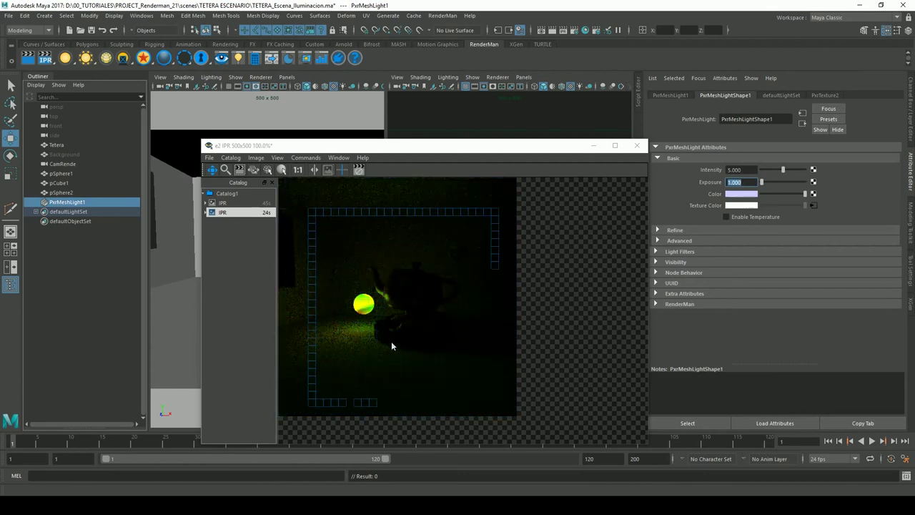
- Close the IPR window discarding the session, and select pSphere2
{"action": "left_click", "coordinate": [638, 146]}
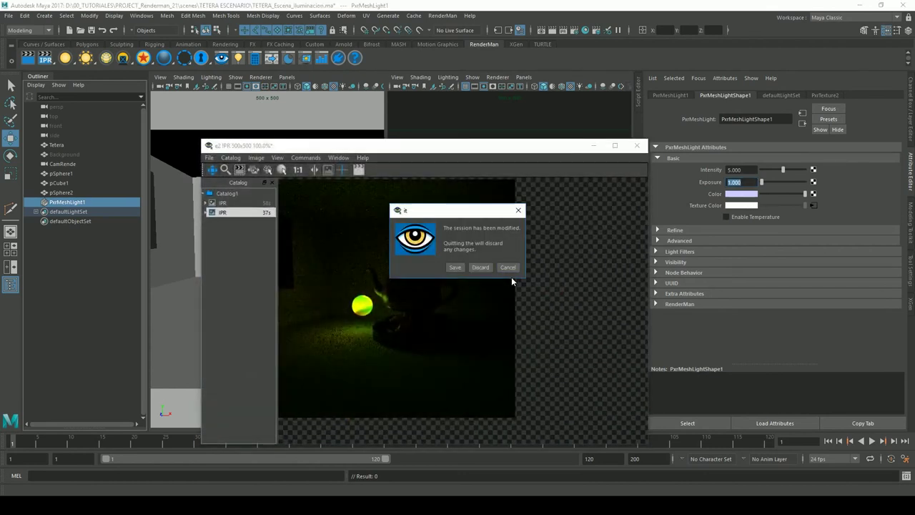
{"action": "left_click", "coordinate": [510, 269]}
{"action": "left_click", "coordinate": [229, 268]}
- Delete pSphere2 and select the Tetera teapot
{"action": "key", "text": "Delete"}
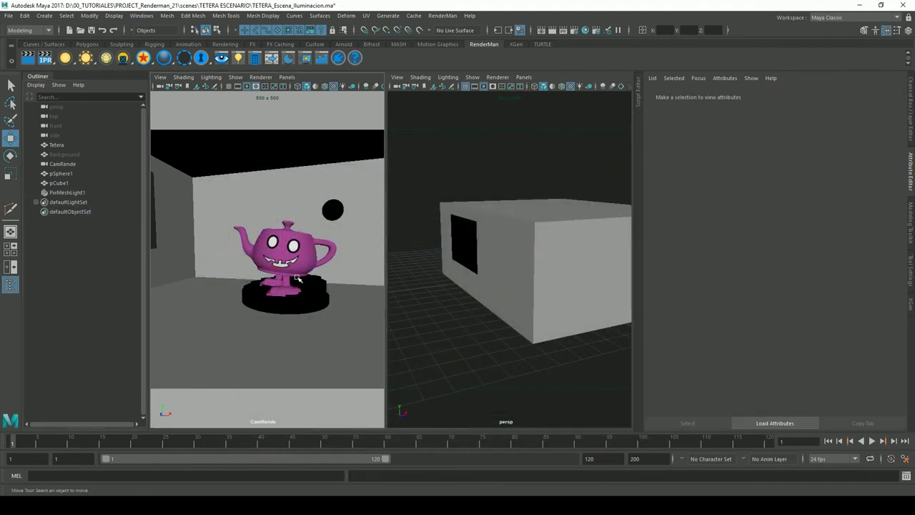
{"action": "left_click", "coordinate": [297, 279]}
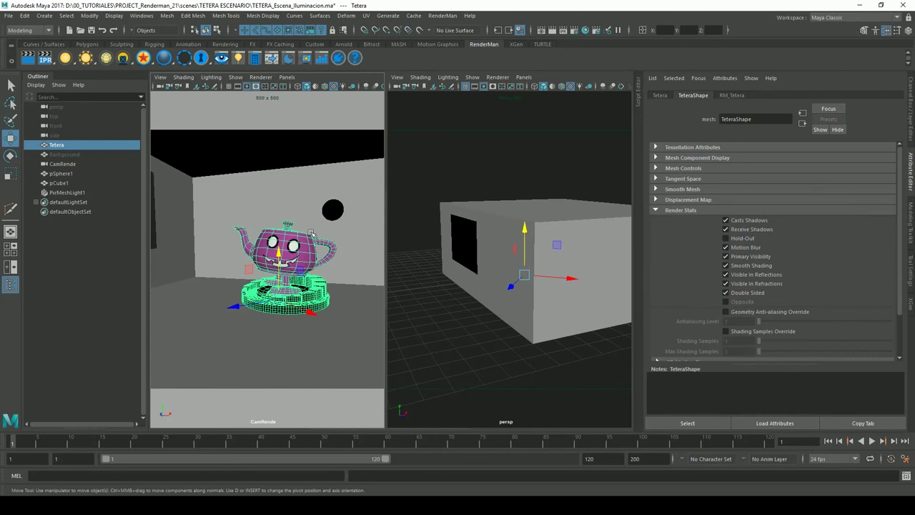
{"action": "left_click", "coordinate": [170, 20]}
{"action": "left_click", "coordinate": [173, 20]}
- Turn the teapot into PxrMeshLight2, then select it and delete the mesh lights
{"action": "left_click", "coordinate": [739, 97]}
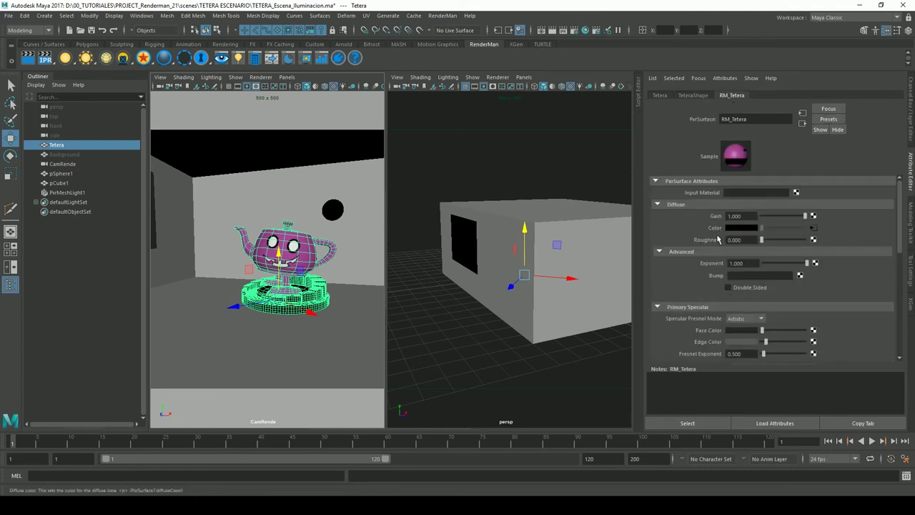
{"action": "left_click", "coordinate": [659, 95]}
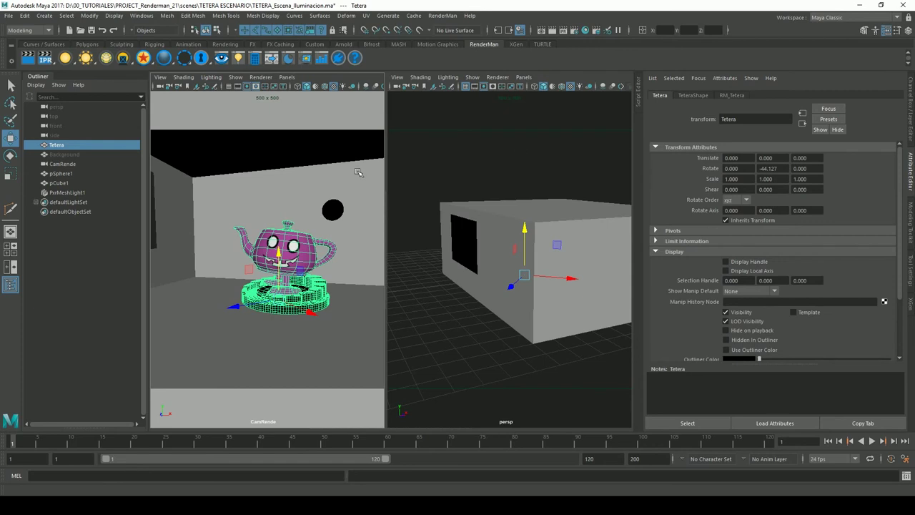
{"action": "left_click", "coordinate": [106, 58]}
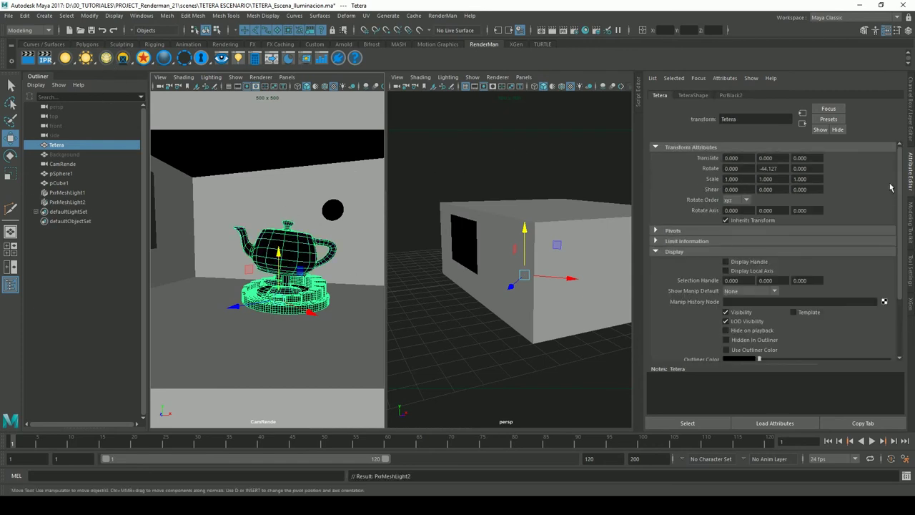
{"action": "left_click", "coordinate": [694, 95]}
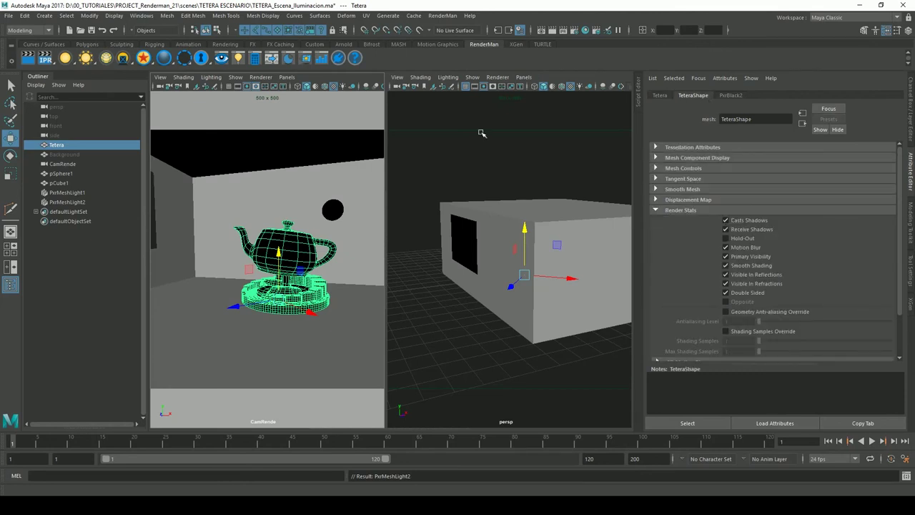
{"action": "left_click", "coordinate": [75, 203]}
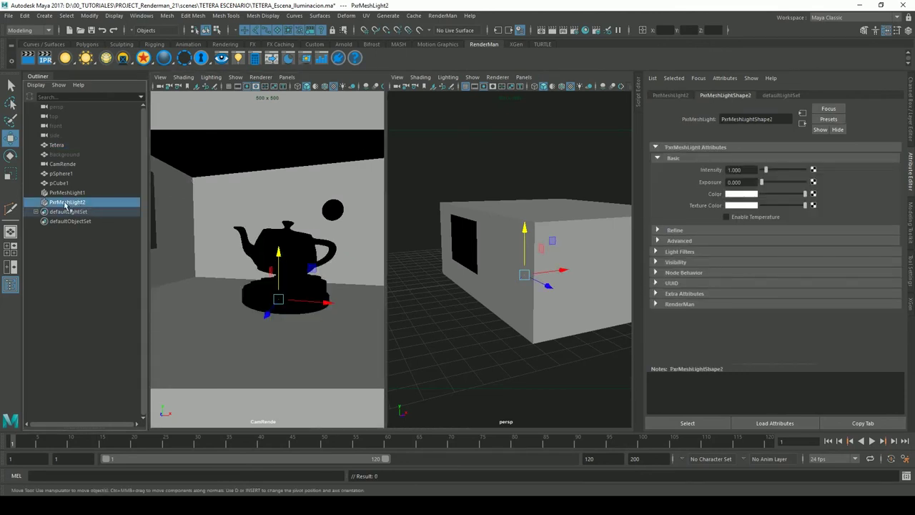
{"action": "key", "text": "Delete"}
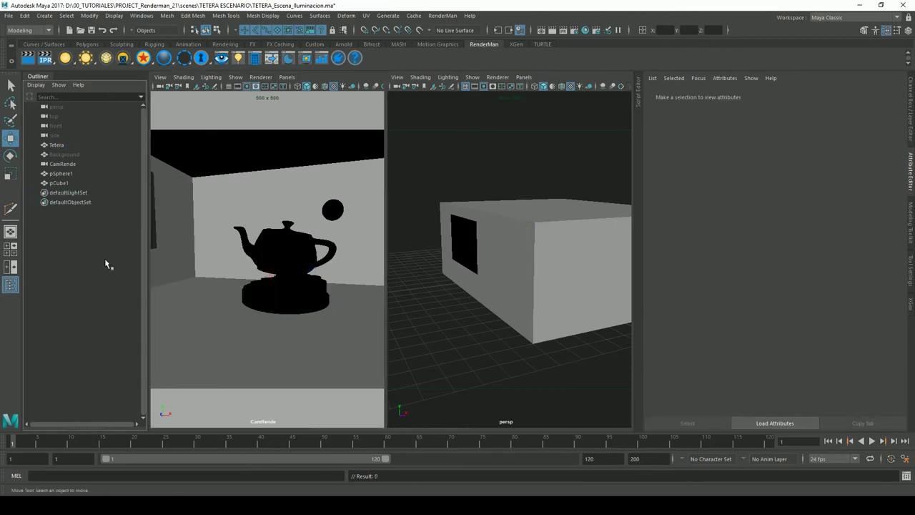
- Make the Tetera teapot a PxrMeshLight1 emitter and discard its first IPR preview
{"action": "left_click", "coordinate": [63, 174]}
{"action": "left_click", "coordinate": [57, 146]}
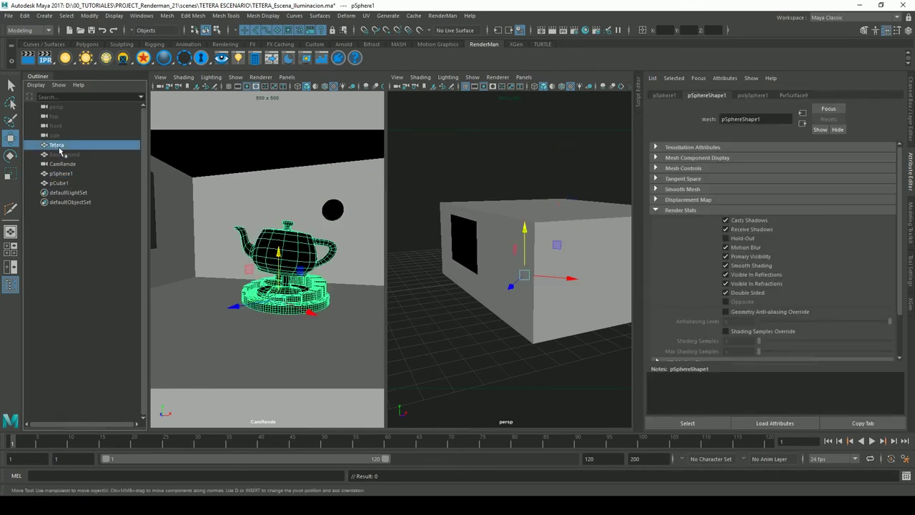
{"action": "left_click", "coordinate": [111, 62]}
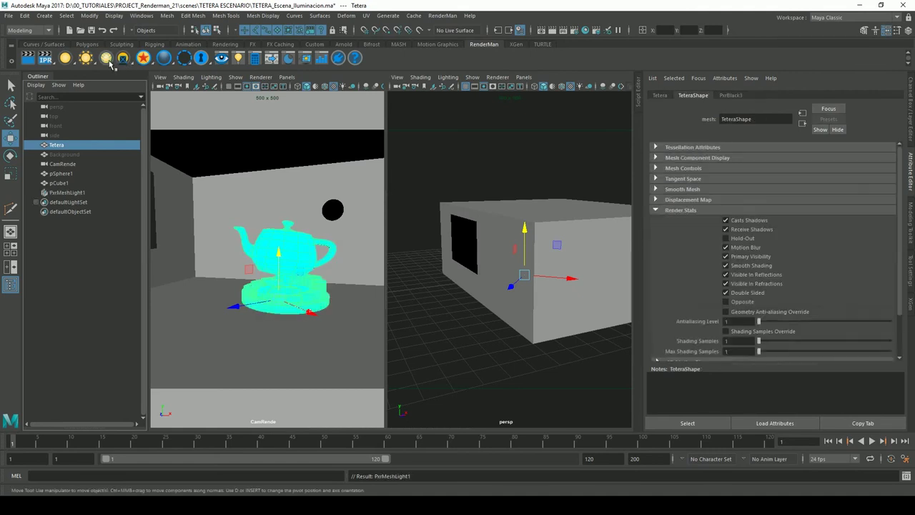
{"action": "left_click", "coordinate": [77, 193]}
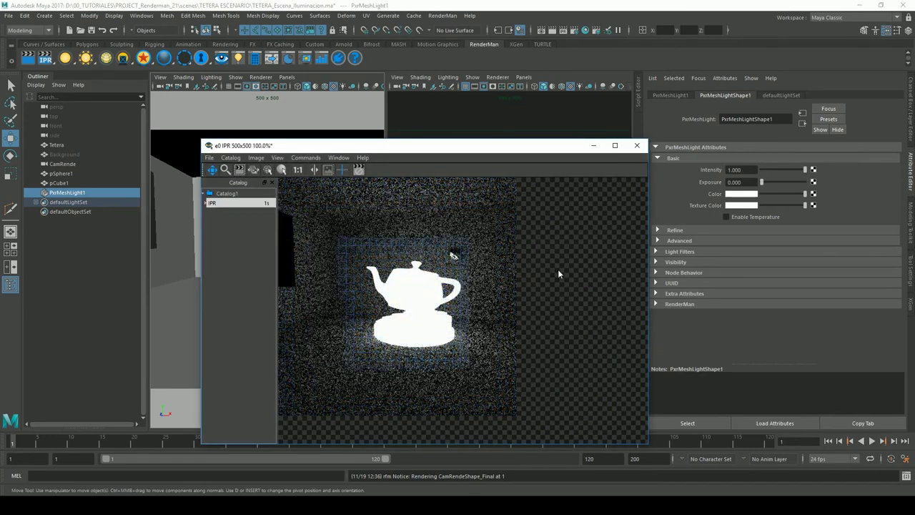
{"action": "left_click_drag", "start_coordinate": [572, 148], "coordinate": [472, 136]}
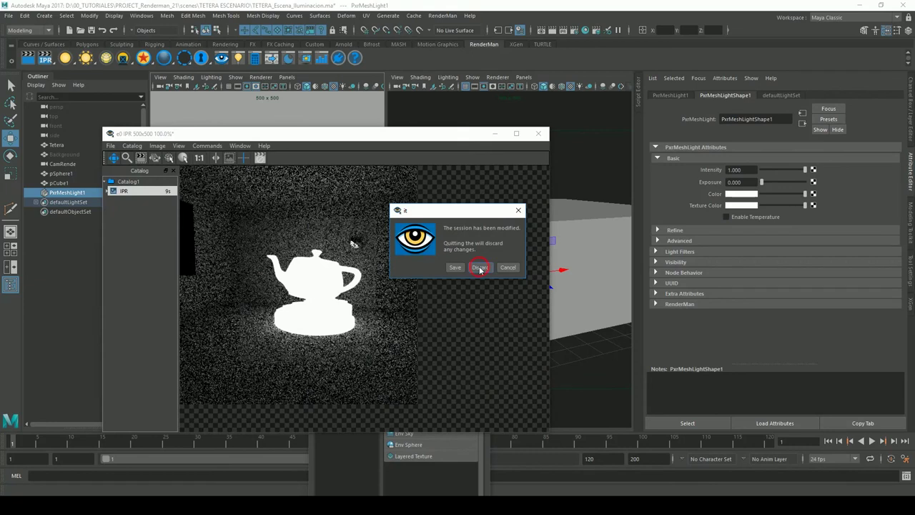
{"action": "left_click", "coordinate": [480, 270]}
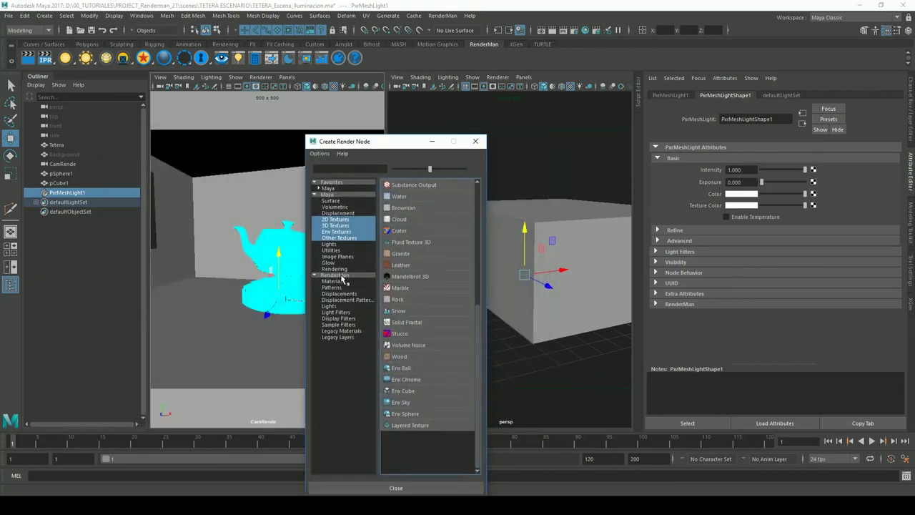
- Create a RenderMan PxrTexture node for the light's Texture Color
{"action": "left_click", "coordinate": [341, 275]}
{"action": "left_click_drag", "start_coordinate": [481, 275], "coordinate": [459, 337]}
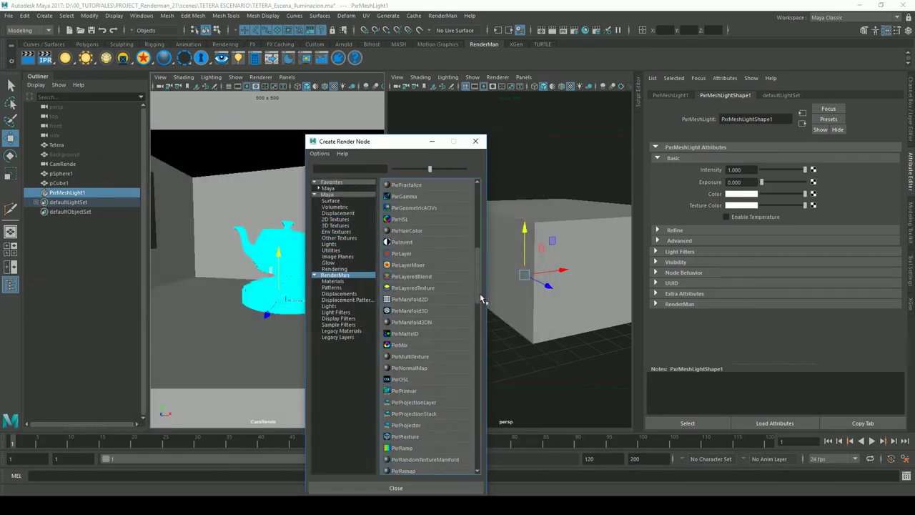
{"action": "left_click", "coordinate": [412, 362]}
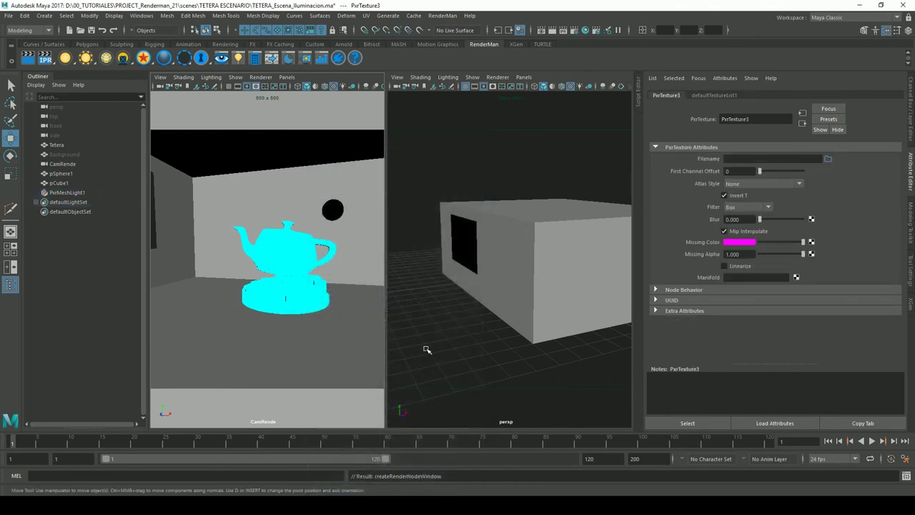
- Load color.1001.tif from sourceimages as the PxrTexture3 image
{"action": "left_click", "coordinate": [827, 160]}
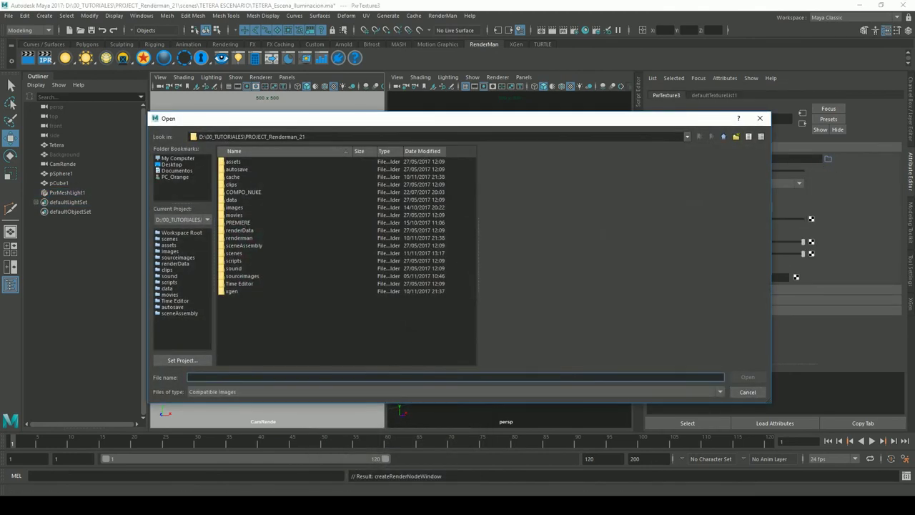
{"action": "double_click", "coordinate": [256, 277]}
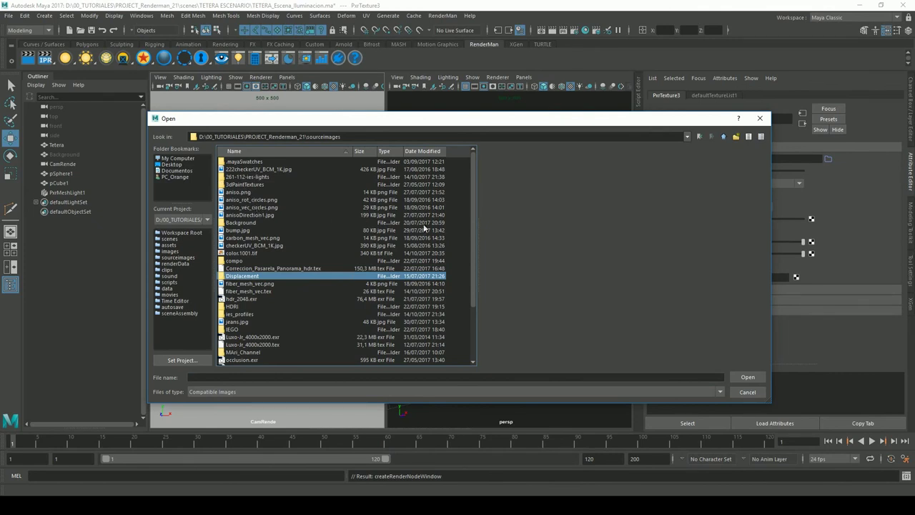
{"action": "left_click_drag", "start_coordinate": [473, 234], "coordinate": [476, 291]}
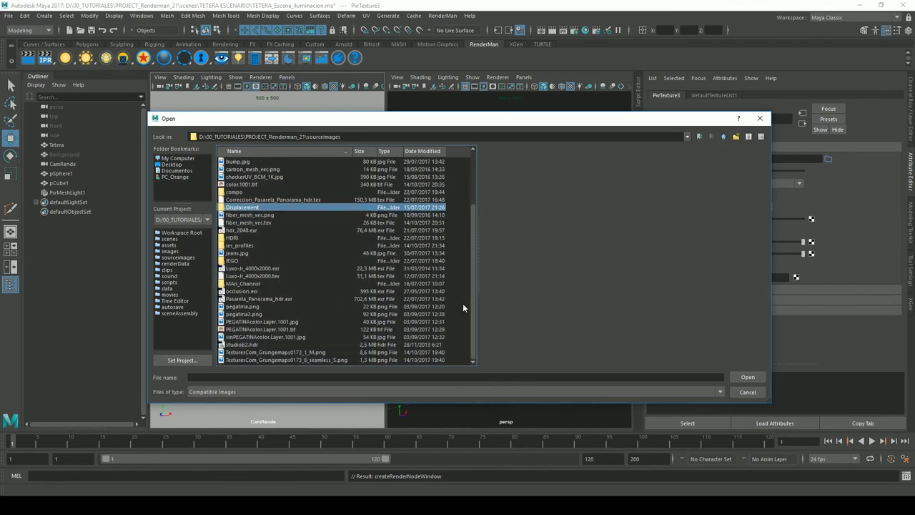
{"action": "left_click", "coordinate": [273, 353]}
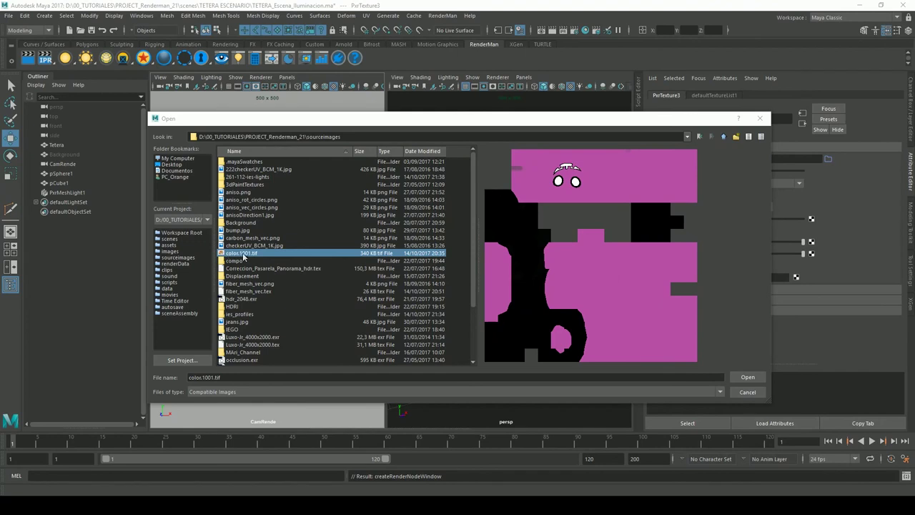
{"action": "left_click", "coordinate": [747, 377]}
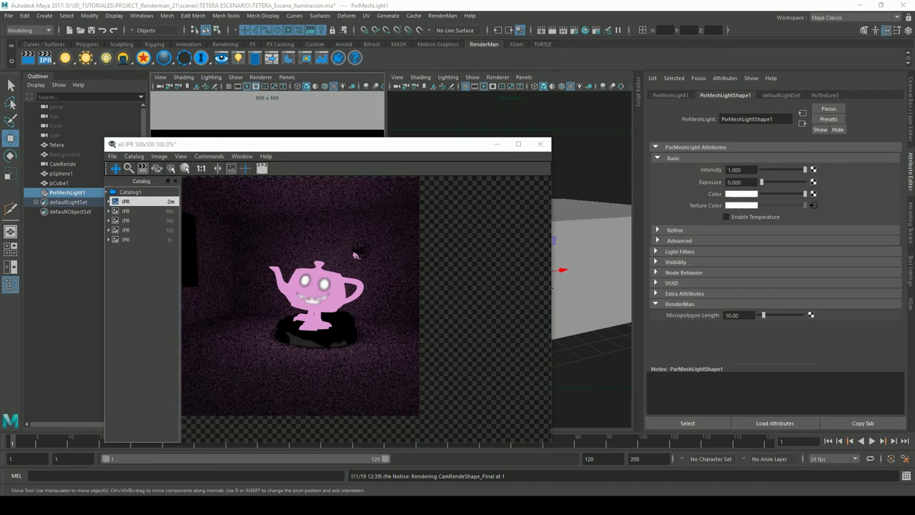
- Set PxrMeshLight1's RenderMan Micropolygon Length from 5 to 1
{"action": "left_click", "coordinate": [670, 307]}
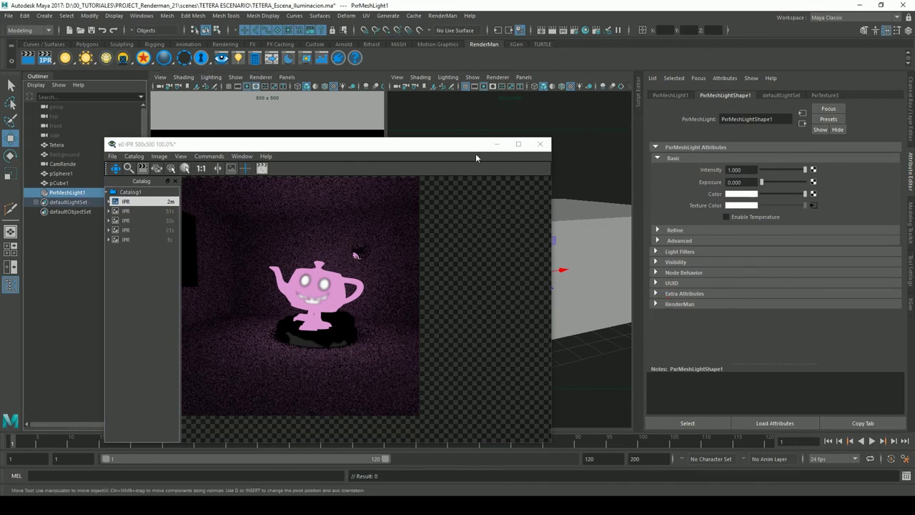
{"action": "left_click", "coordinate": [681, 305]}
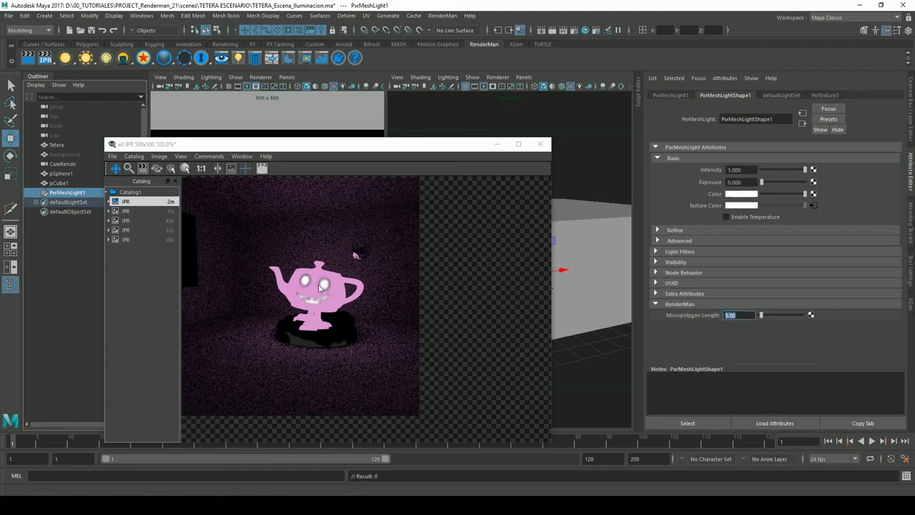
{"action": "type", "text": "1"}
{"action": "key", "text": "Return"}
- Start a fresh IPR render and bring up PxrTexture3's settings to enable Linearize
{"action": "left_click", "coordinate": [71, 64]}
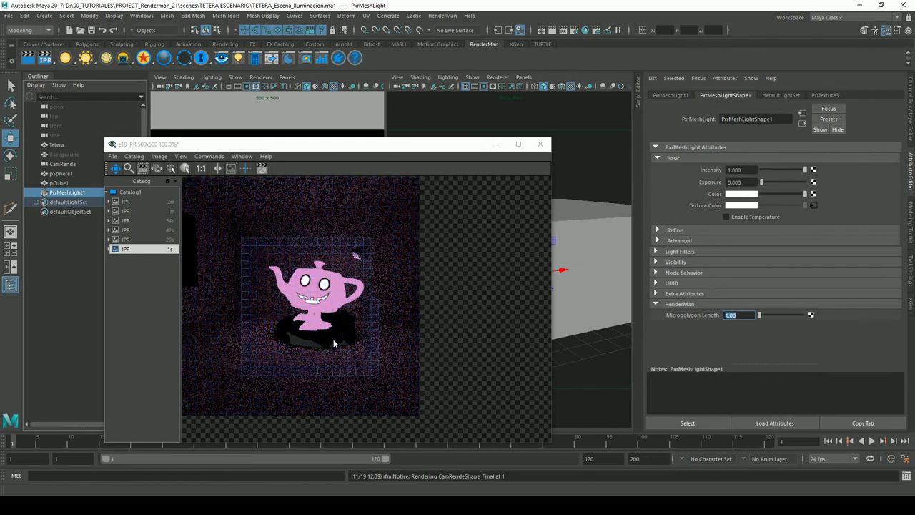
{"action": "left_click", "coordinate": [444, 296]}
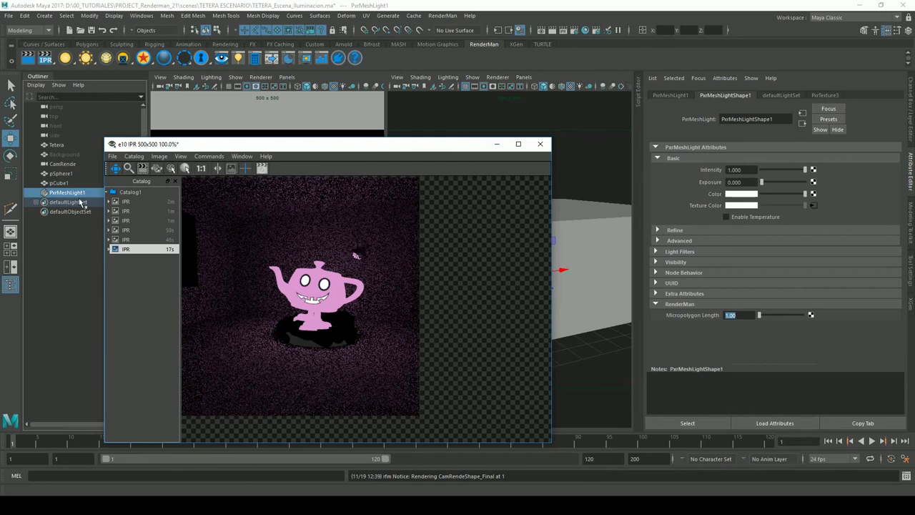
{"action": "left_click", "coordinate": [813, 206]}
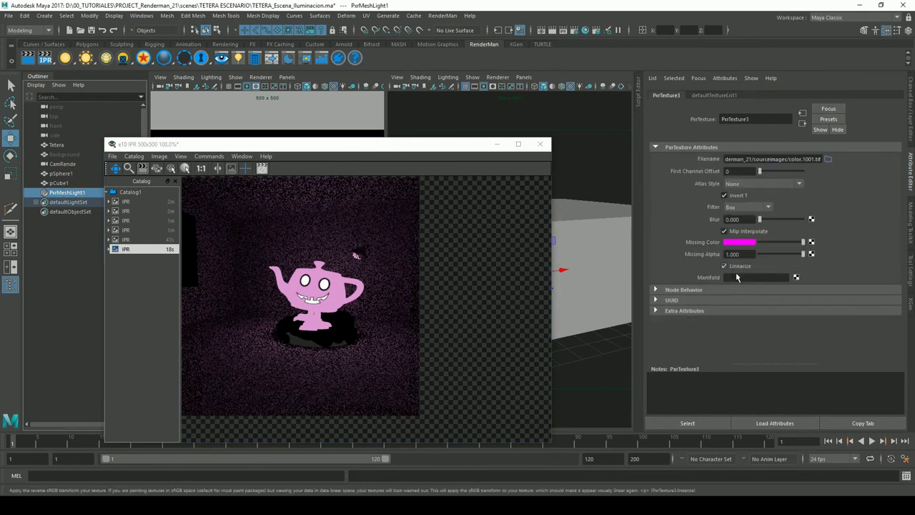
- Re-run IPR to render the teapot with the linearized texture
{"action": "left_click", "coordinate": [572, 36]}
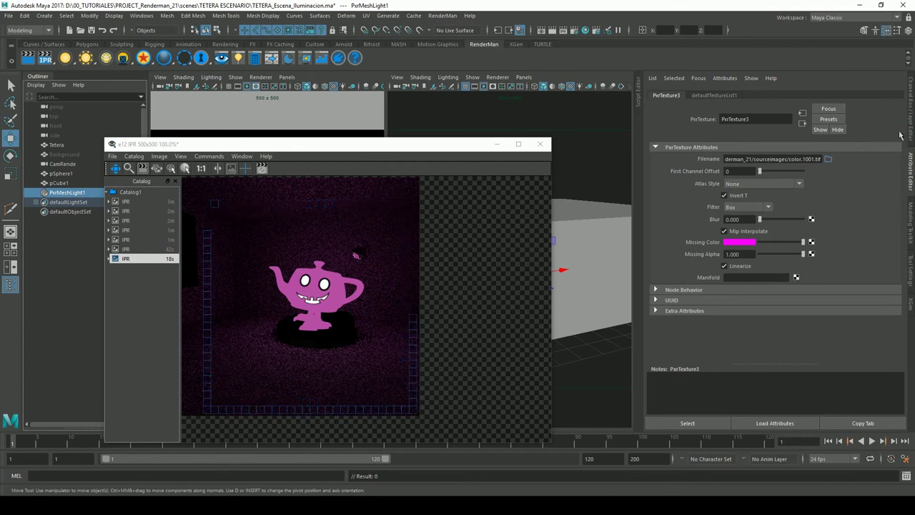
- Give PxrMeshLight1 Intensity 5 and Exposure 1, then re-render with IPR
{"action": "key", "text": "ctrl+a"}
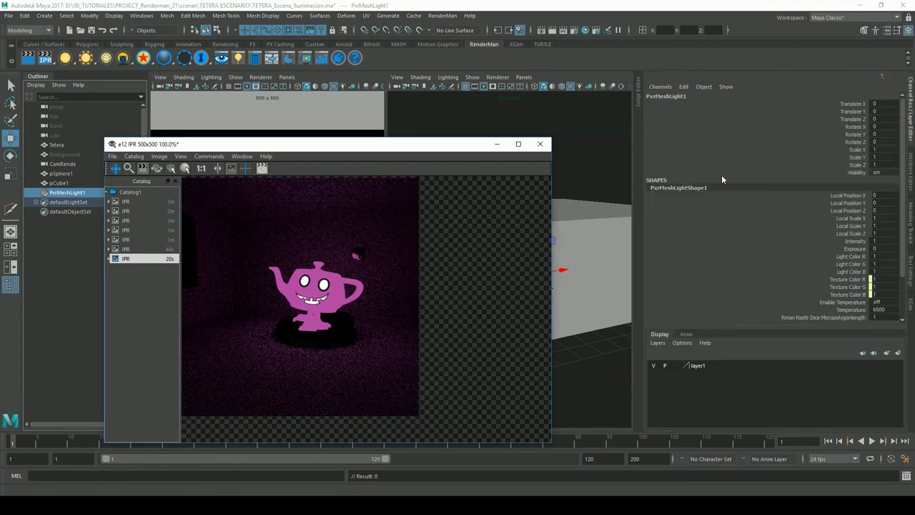
{"action": "left_click", "coordinate": [67, 193]}
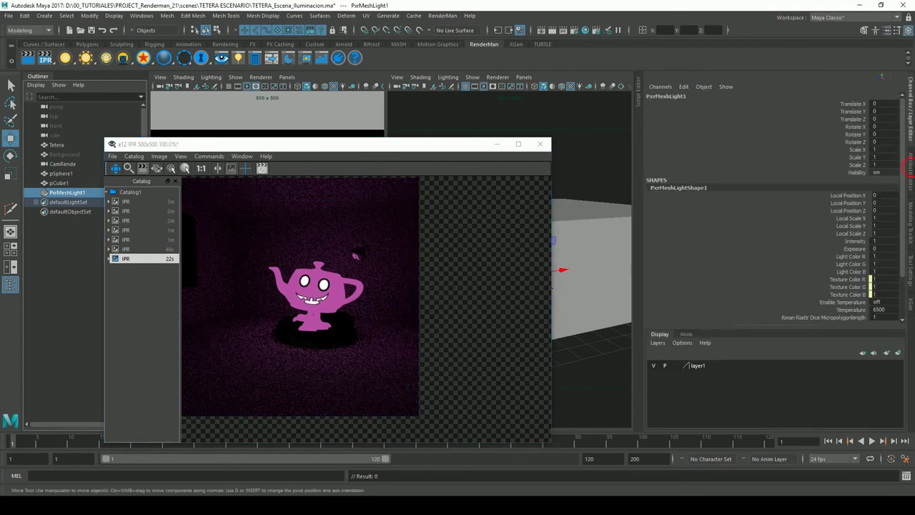
{"action": "left_click", "coordinate": [909, 166]}
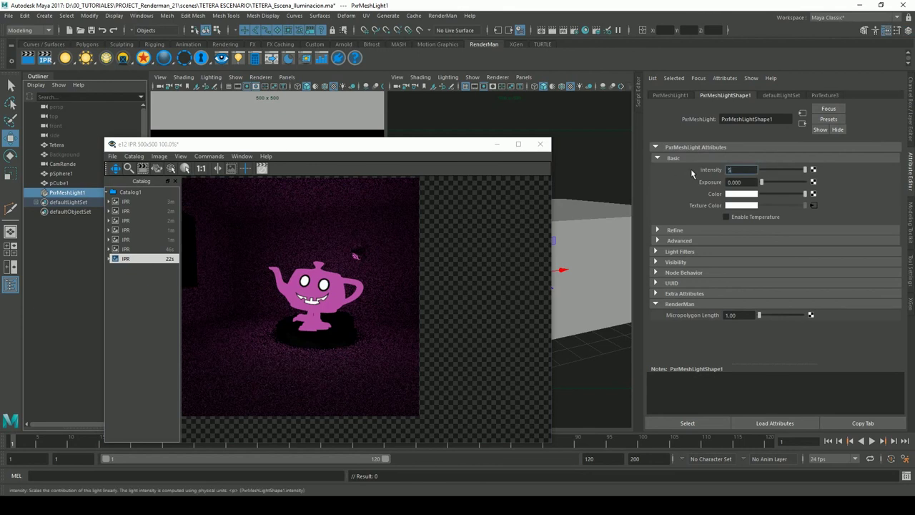
{"action": "key", "text": "Tab"}
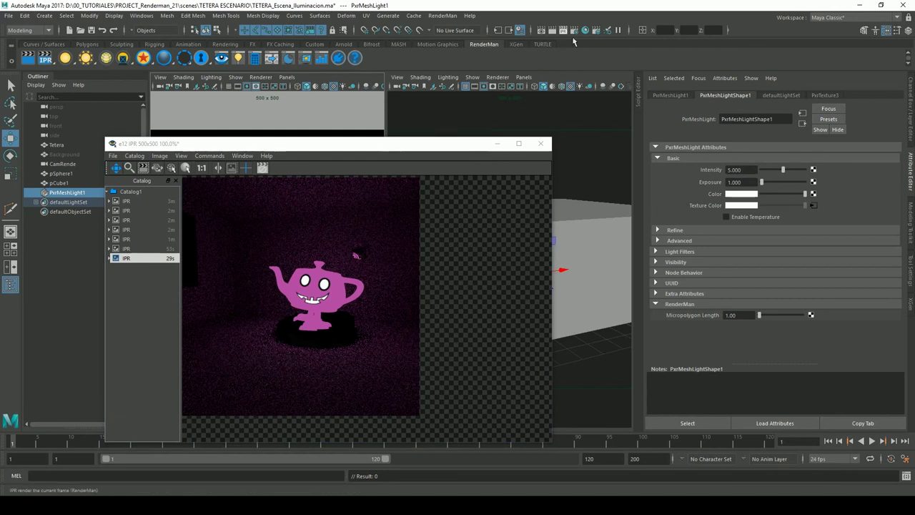
{"action": "left_click", "coordinate": [533, 40]}
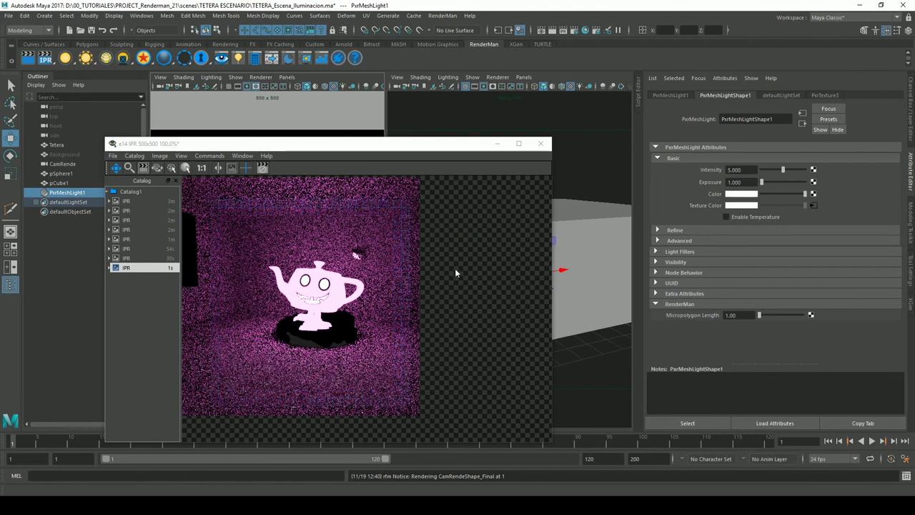
- Expand PxrMeshLight1's Refine and Advanced sections and uncheck Thin Shadow
{"action": "left_click", "coordinate": [456, 269]}
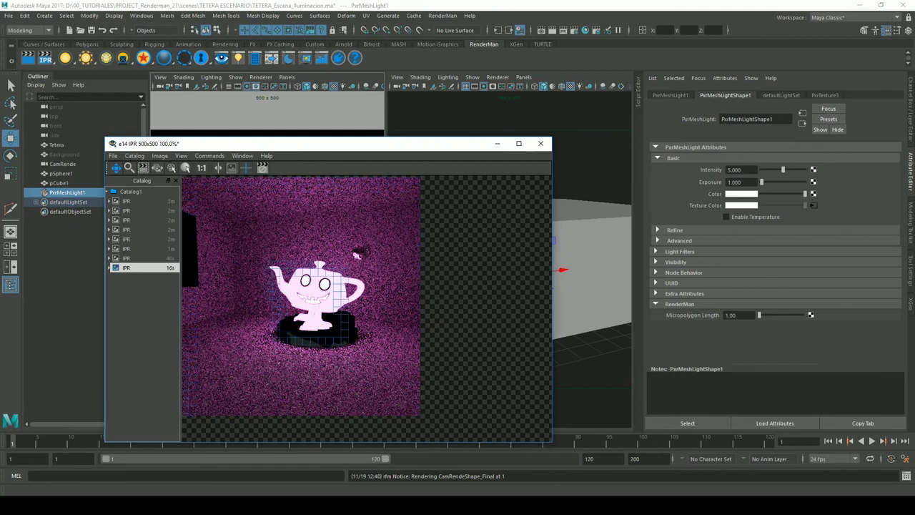
{"action": "left_click", "coordinate": [678, 241]}
{"action": "left_click", "coordinate": [679, 241]}
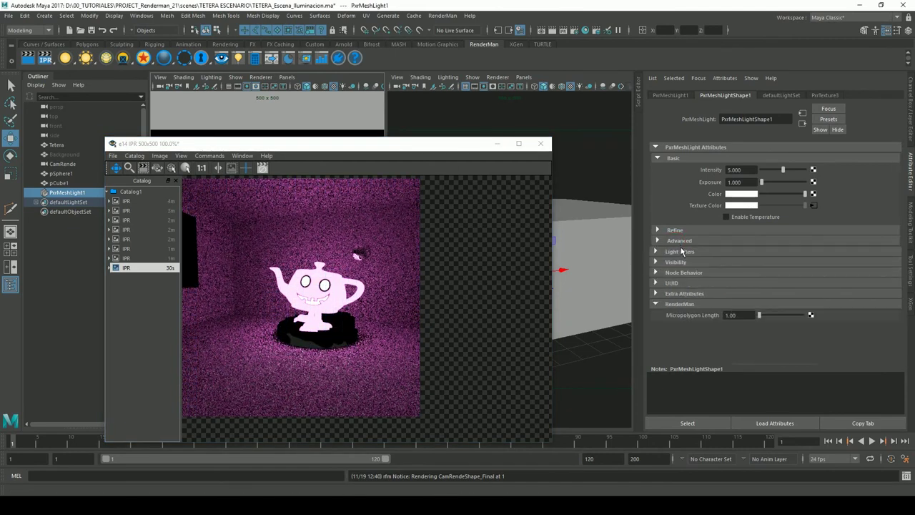
{"action": "left_click", "coordinate": [676, 158]}
{"action": "left_click", "coordinate": [674, 158]}
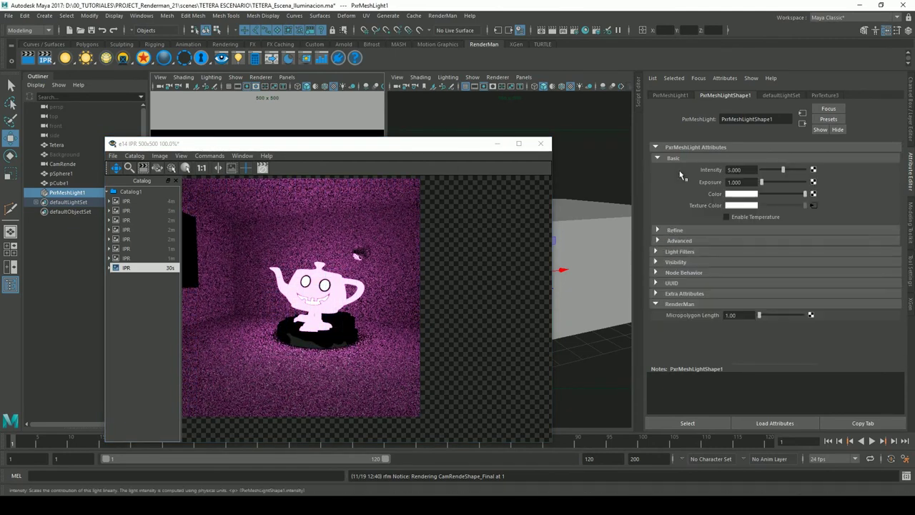
{"action": "left_click", "coordinate": [674, 230]}
{"action": "left_click", "coordinate": [683, 268]}
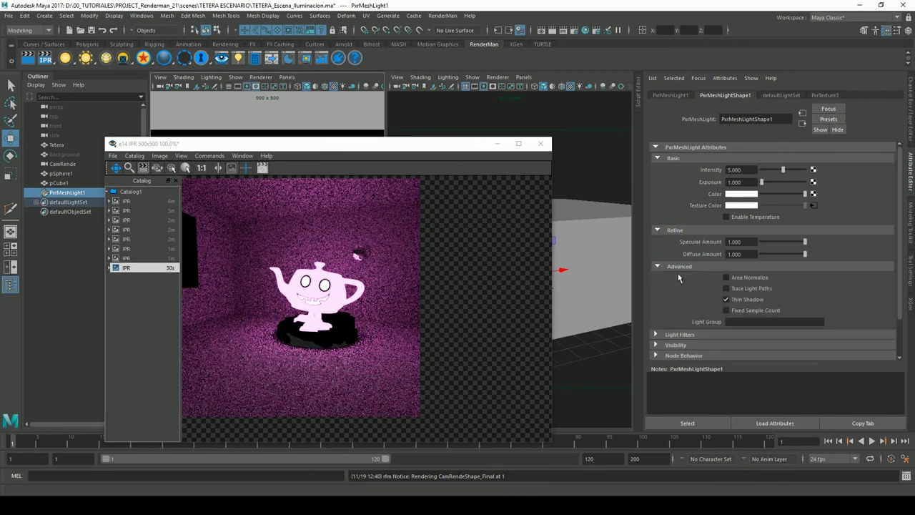
{"action": "scroll", "coordinate": [907, 256], "scroll_direction": "down", "scroll_amount": 2}
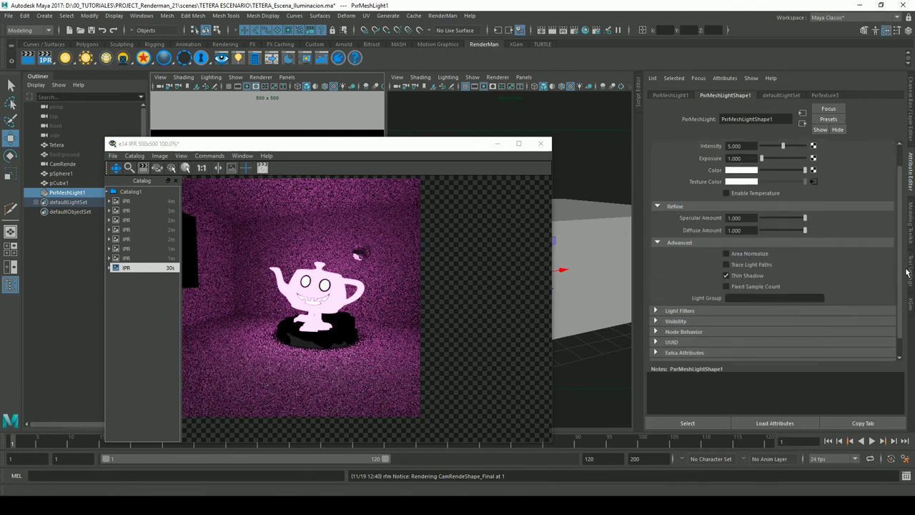
{"action": "left_click", "coordinate": [741, 278]}
{"action": "left_click", "coordinate": [337, 149]}
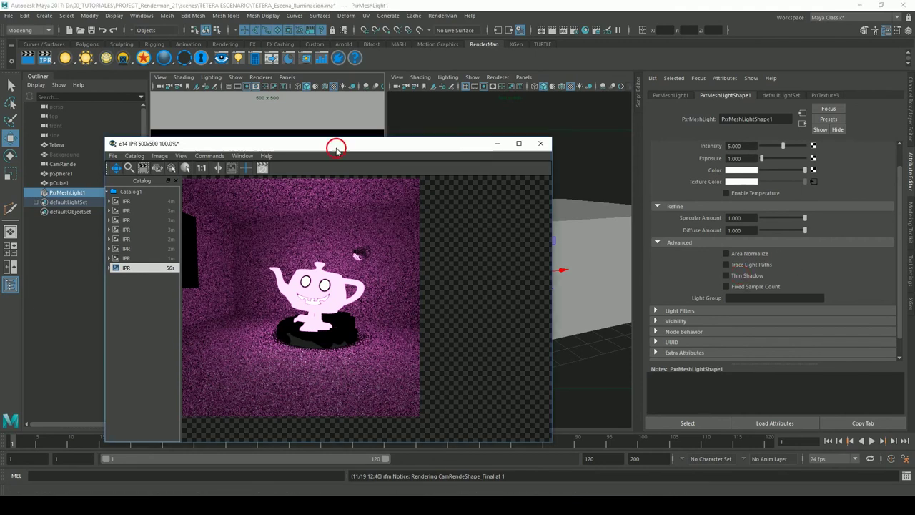
- Restart IPR and launch a fresh full render of the teapot scene with Thin Shadow off
{"action": "left_click", "coordinate": [47, 63]}
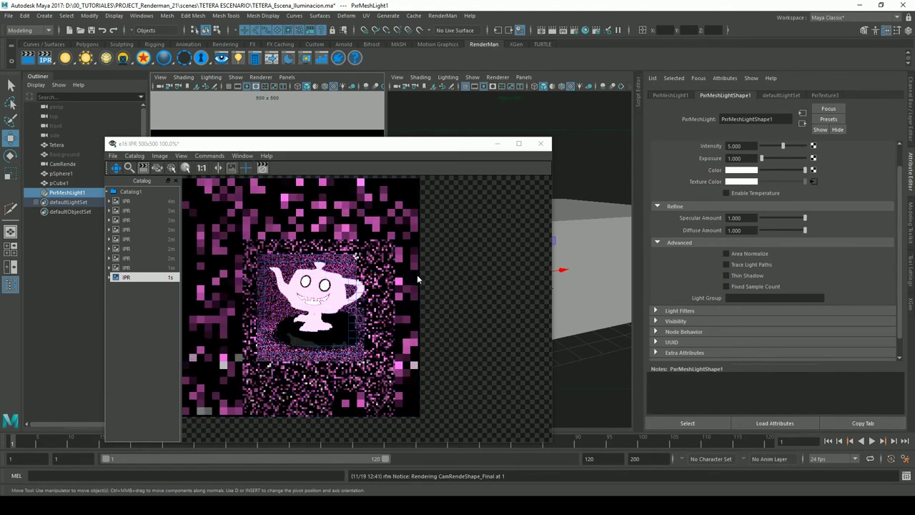
{"action": "left_click", "coordinate": [432, 292]}
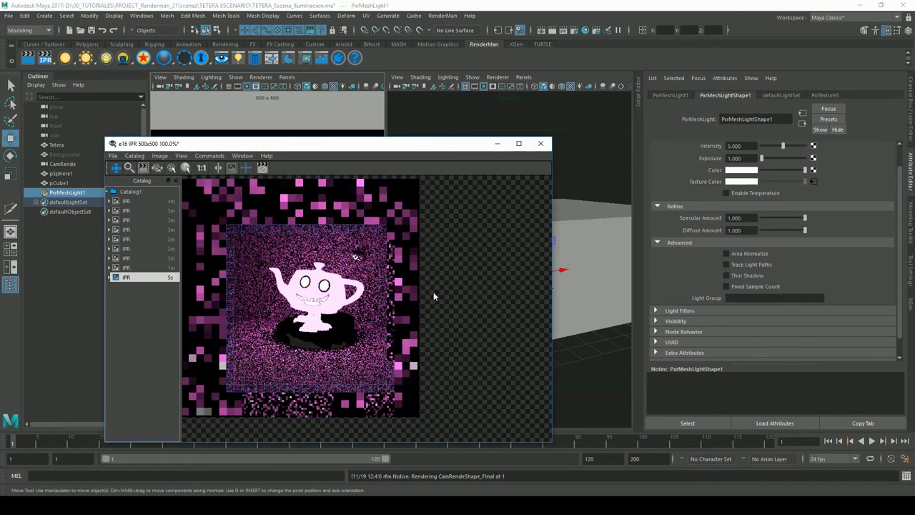
{"action": "left_click", "coordinate": [43, 61]}
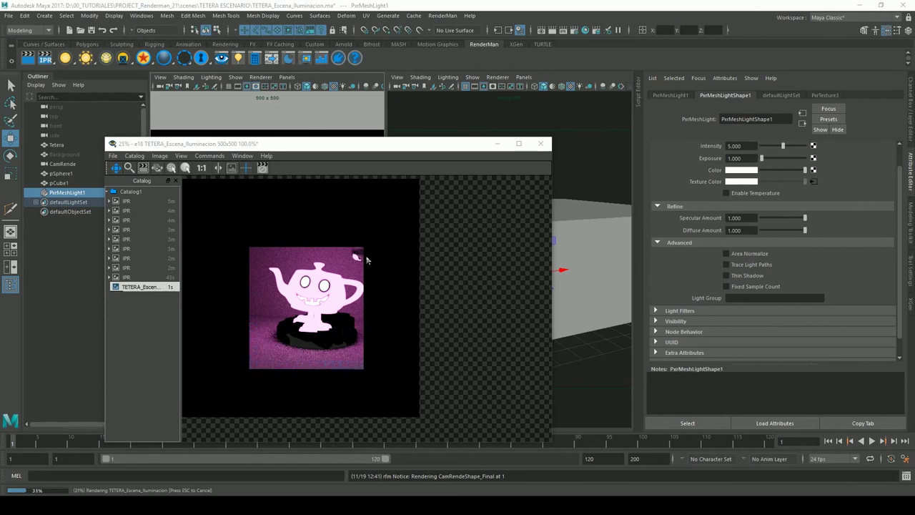
- Re-enable Thin Shadow on PxrMeshLight1 and render the scene again
{"action": "left_click", "coordinate": [443, 309]}
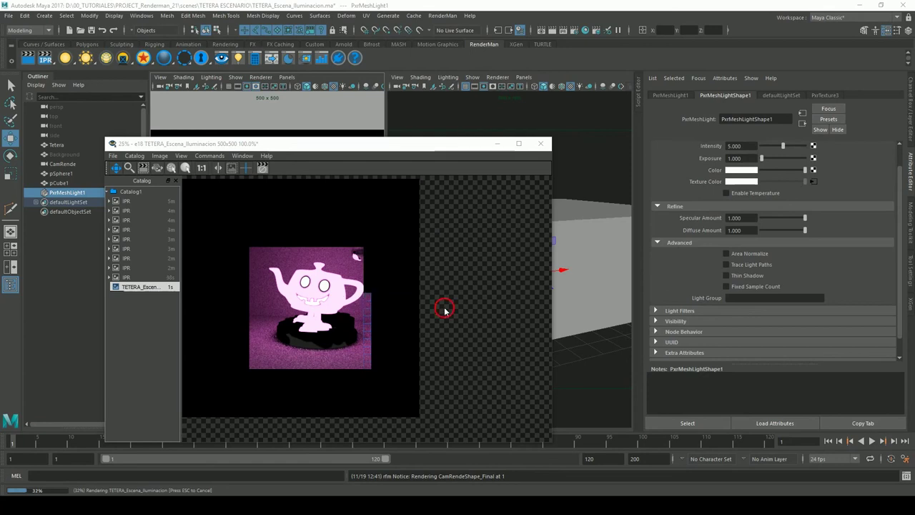
{"action": "left_click", "coordinate": [726, 275]}
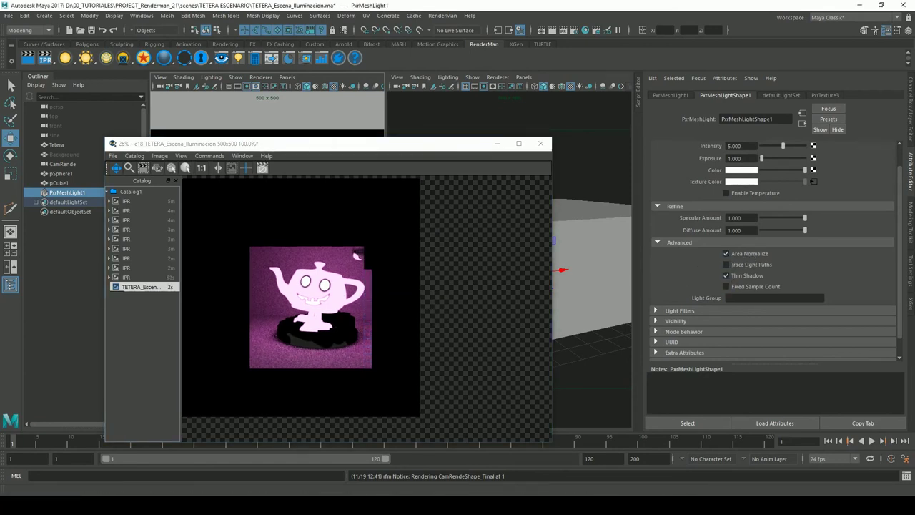
{"action": "left_click", "coordinate": [30, 57]}
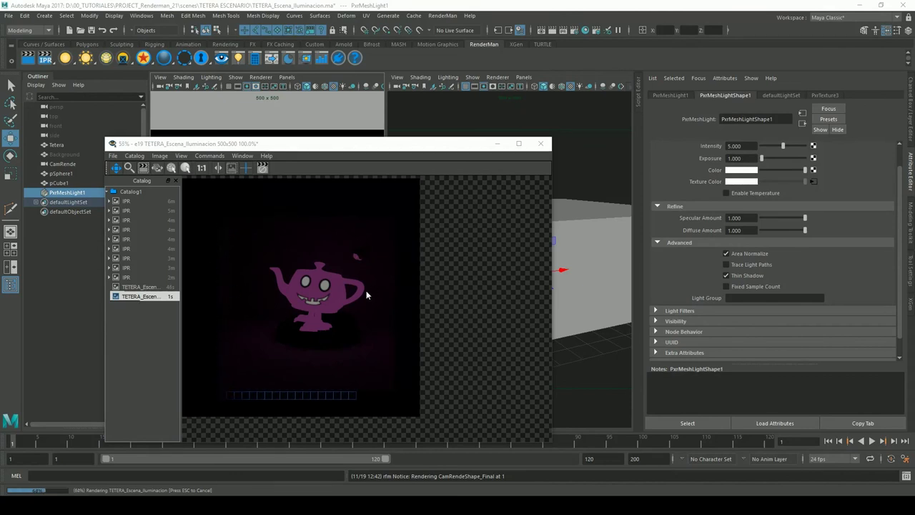
- Scale the teapot uniformly down to about 0.29 and re-render the scene
{"action": "left_click", "coordinate": [431, 298]}
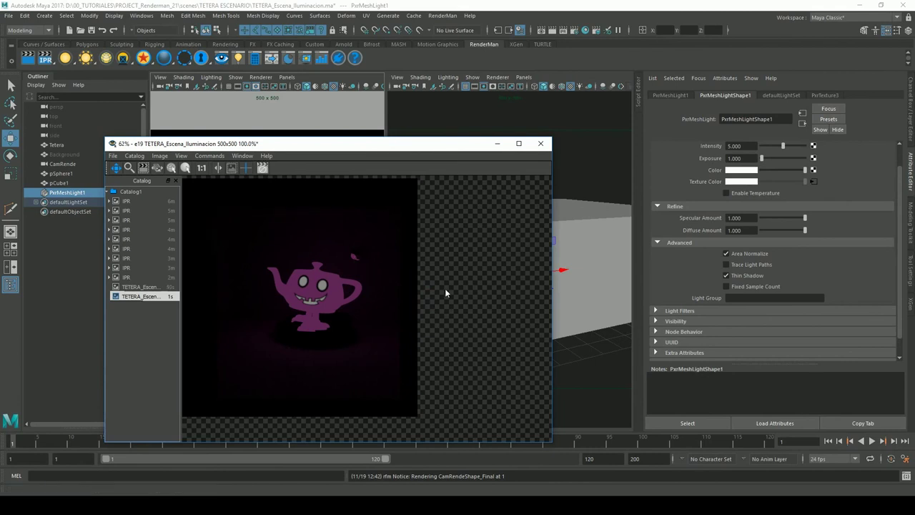
{"action": "mouse_move", "coordinate": [384, 149]}
{"action": "left_mouse_down"}
{"action": "mouse_move", "coordinate": [324, 175]}
{"action": "mouse_move", "coordinate": [387, 299]}
{"action": "left_mouse_up"}
{"action": "left_click", "coordinate": [279, 247]}
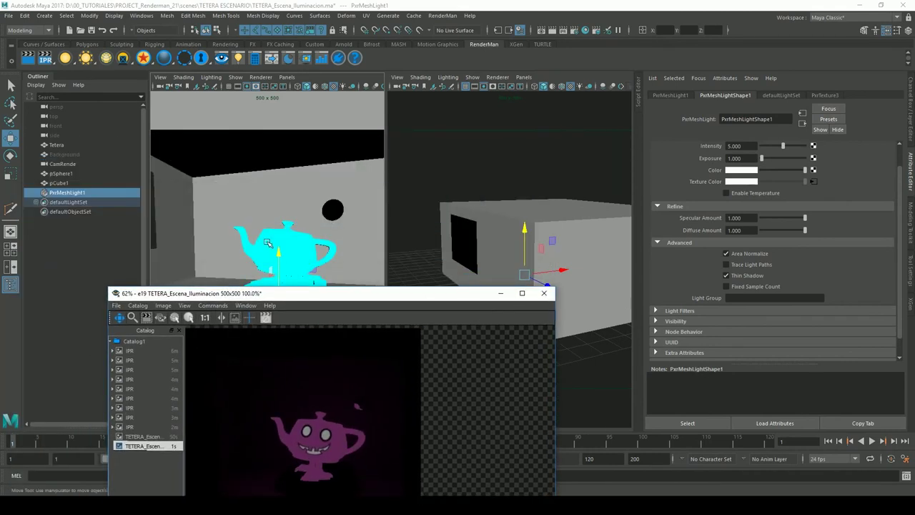
{"action": "left_click", "coordinate": [10, 173]}
{"action": "mouse_move", "coordinate": [298, 293]}
{"action": "left_mouse_down"}
{"action": "mouse_move", "coordinate": [312, 341]}
{"action": "mouse_move", "coordinate": [280, 308]}
{"action": "mouse_move", "coordinate": [215, 323]}
{"action": "left_mouse_up"}
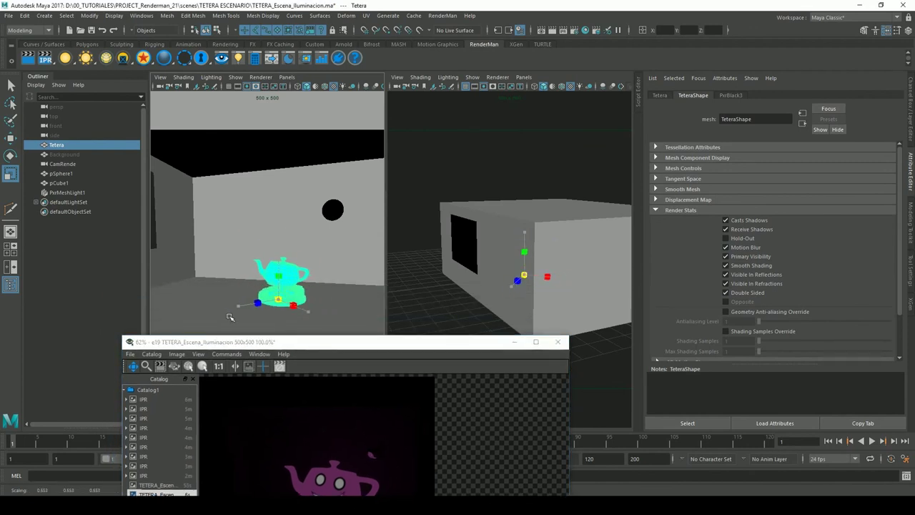
{"action": "mouse_move", "coordinate": [365, 342]}
{"action": "left_mouse_down"}
{"action": "mouse_move", "coordinate": [353, 158]}
{"action": "mouse_move", "coordinate": [359, 118]}
{"action": "left_mouse_up"}
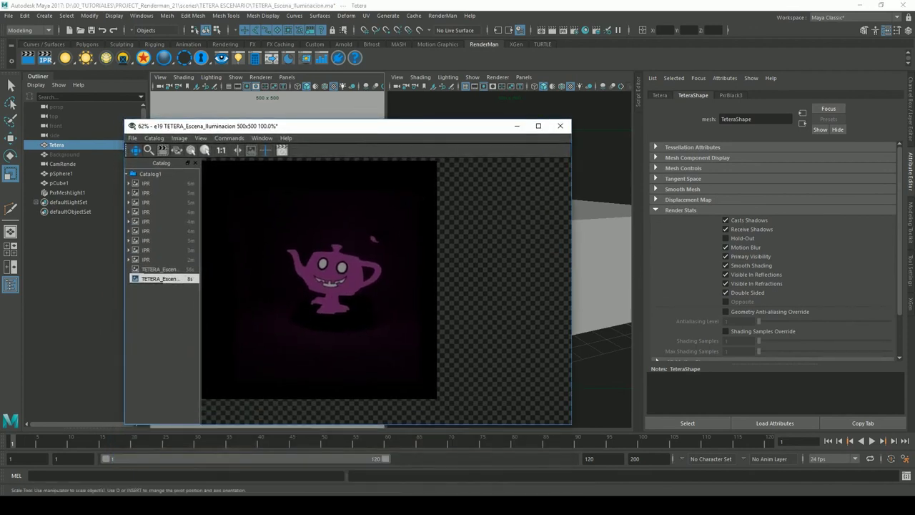
{"action": "left_click", "coordinate": [28, 61]}
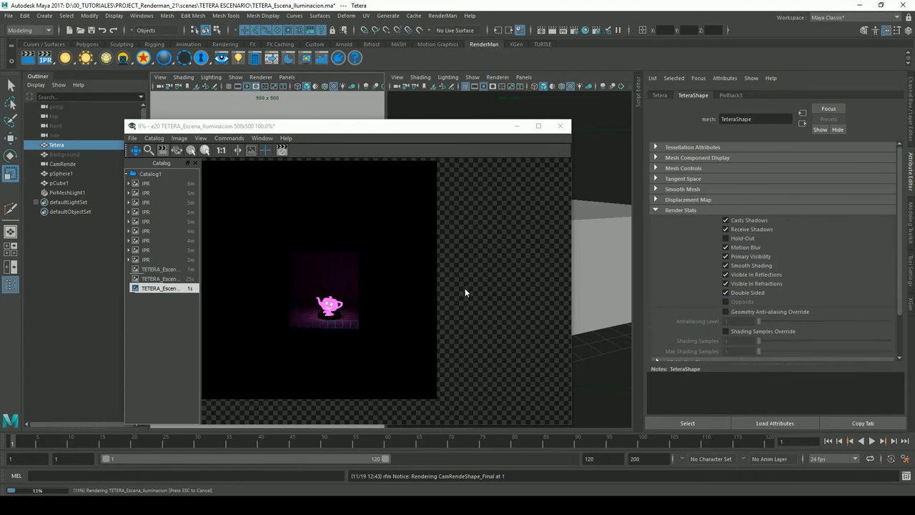
- Cancel the running render, select PxrMeshLight1 and render again with Area Normalize off
{"action": "key", "text": "Escape"}
{"action": "left_click", "coordinate": [52, 194]}
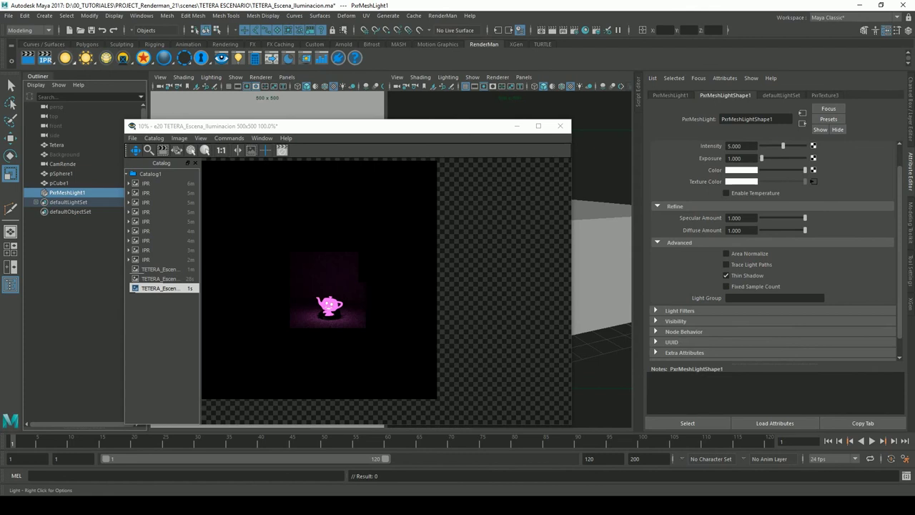
{"action": "left_click", "coordinate": [29, 62]}
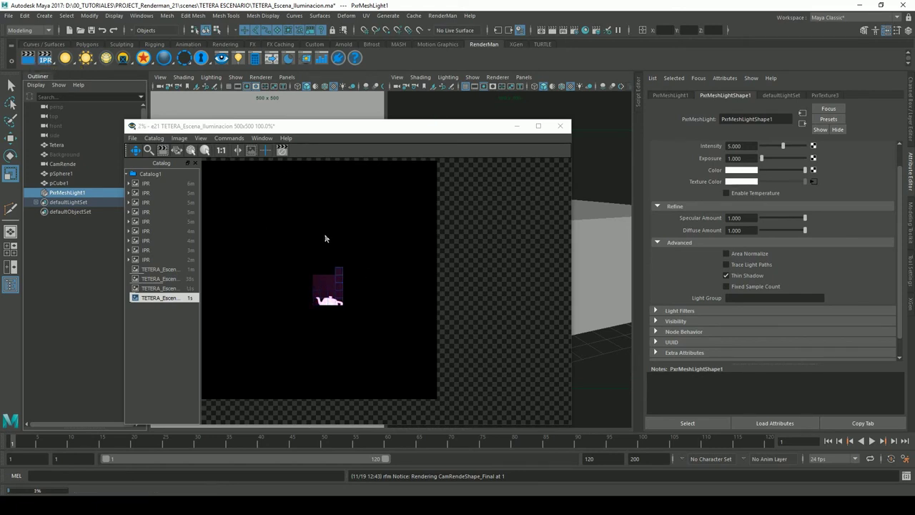
- Compare the previous and latest catalog renders, then close the render window
{"action": "left_click", "coordinate": [158, 290]}
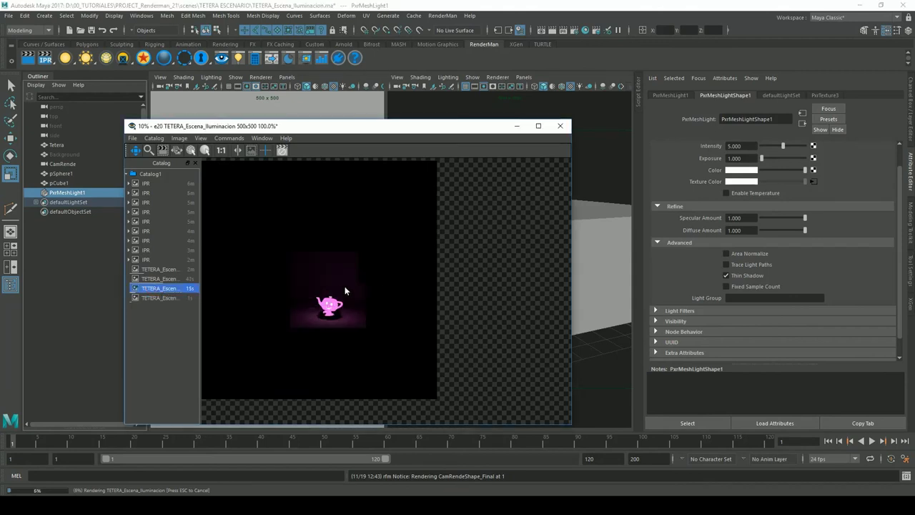
{"action": "left_click", "coordinate": [164, 298]}
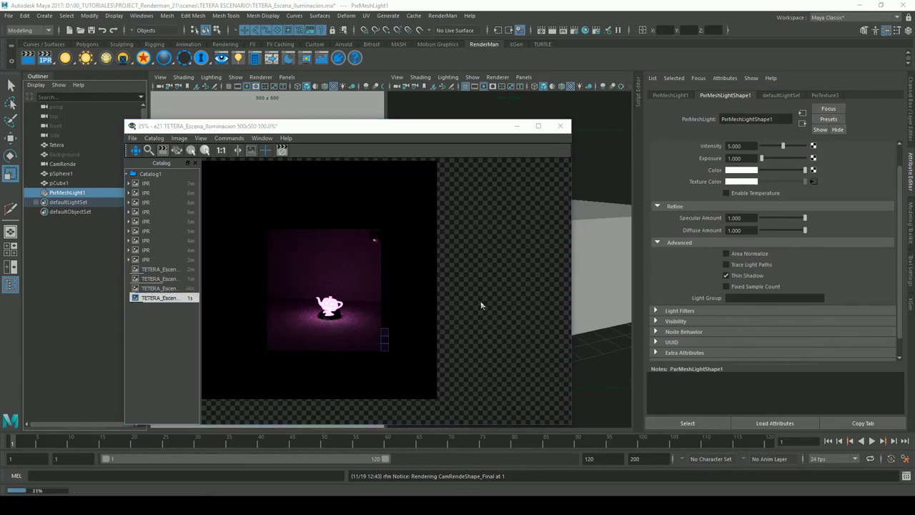
{"action": "left_click", "coordinate": [173, 296]}
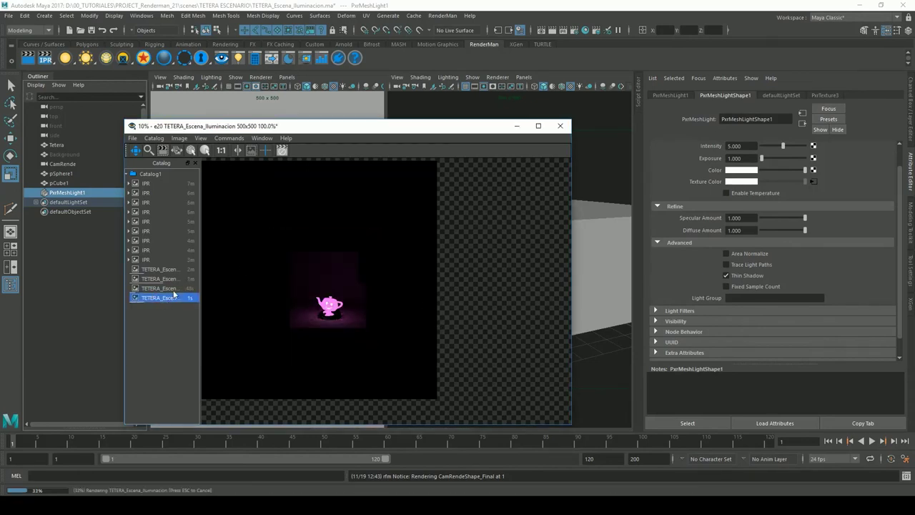
{"action": "left_click", "coordinate": [560, 126]}
{"action": "left_click", "coordinate": [478, 270]}
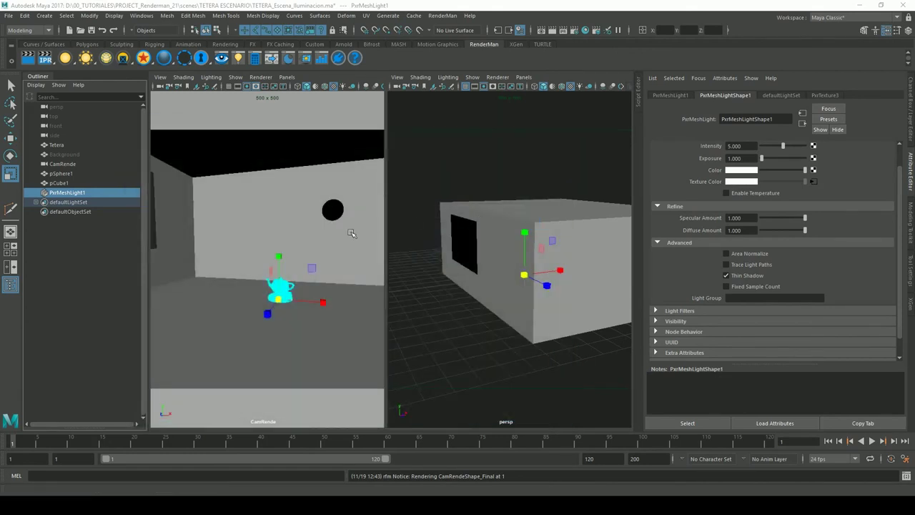
- Undo the Area Normalize change, the selection and the teapot's scale-down
{"action": "key", "text": "super"}
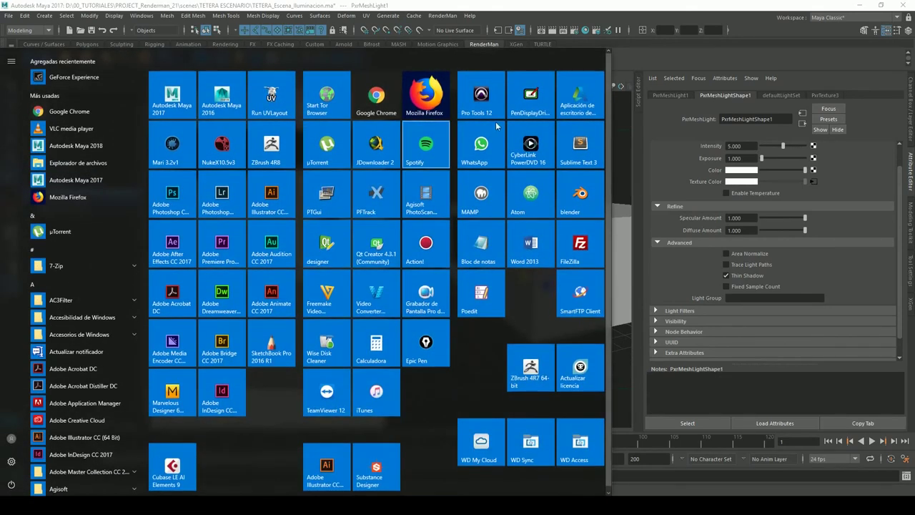
{"action": "key", "text": "super"}
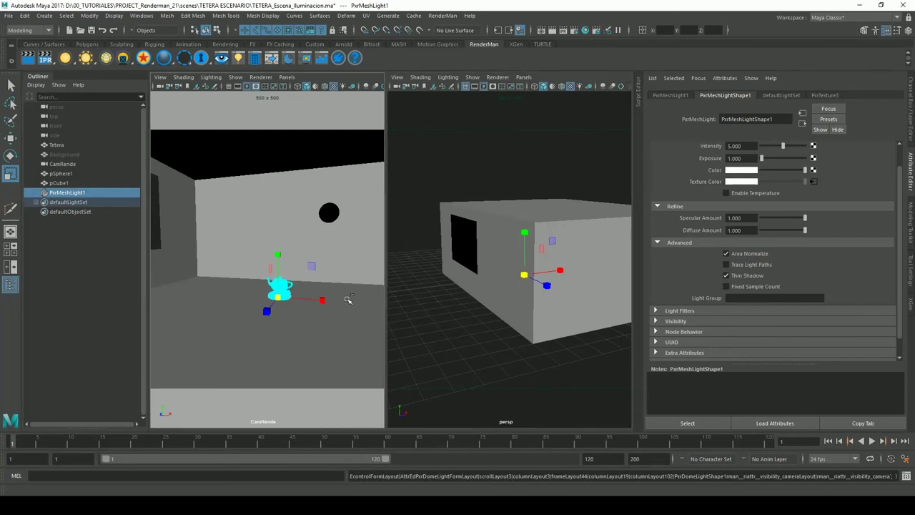
{"action": "key", "text": "ctrl+z"}
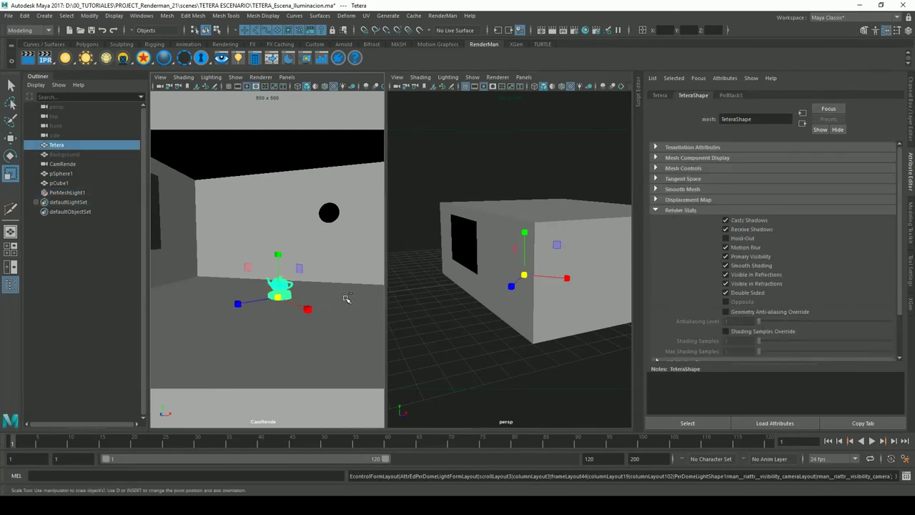
{"action": "key", "text": "ctrl+z"}
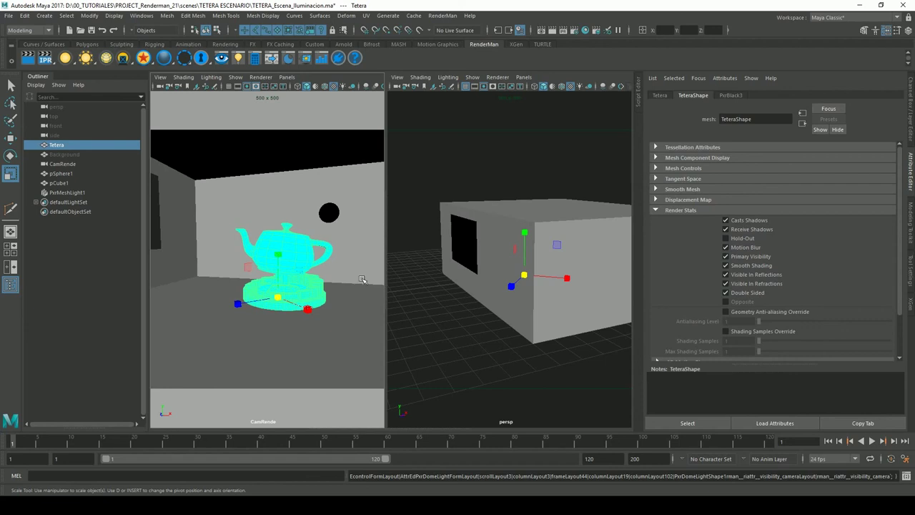